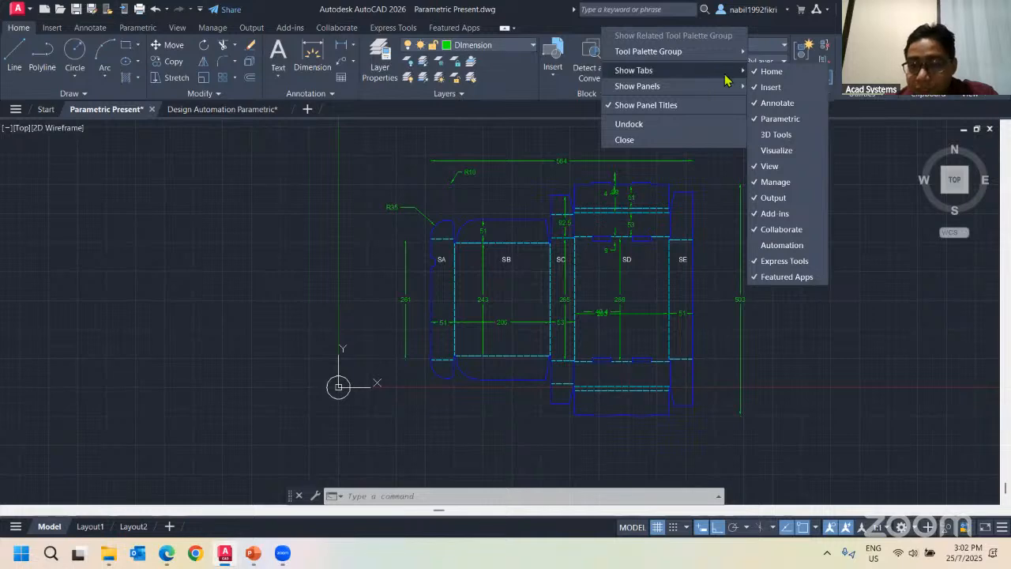
# Hide the Parametric ribbon tab and show it again
pyautogui.click(779, 120)
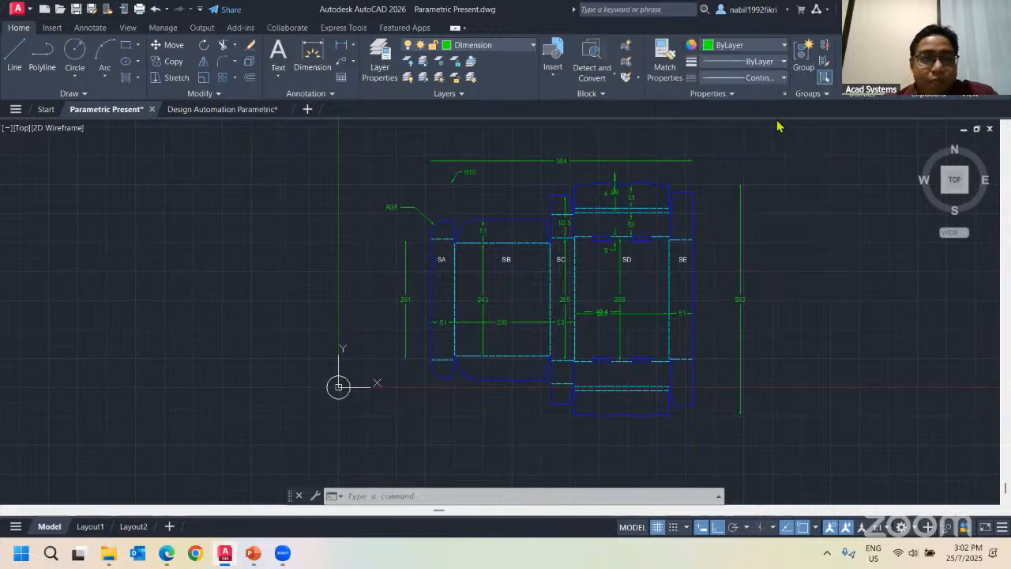
pyautogui.rightClick(547, 29)
pyautogui.moveTo(619, 67)
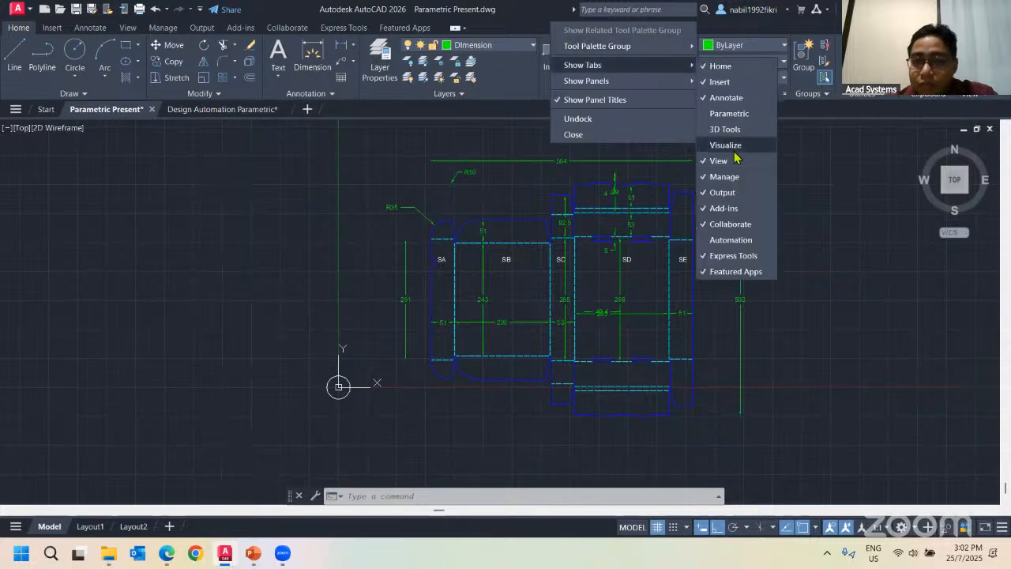
pyautogui.click(729, 113)
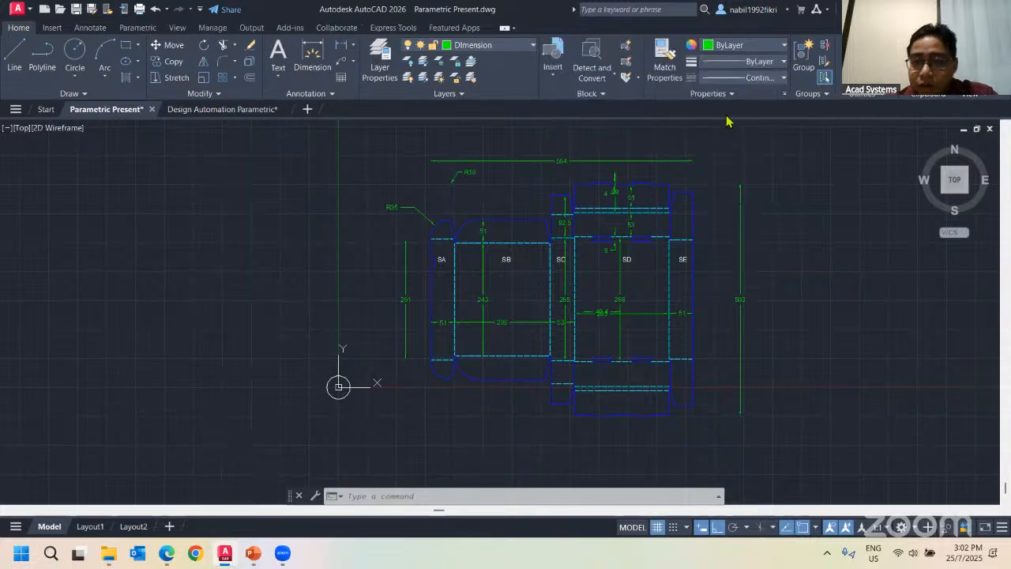
# Display the parametric tools and open the Parameters Manager for the carton drawing
pyautogui.click(139, 28)
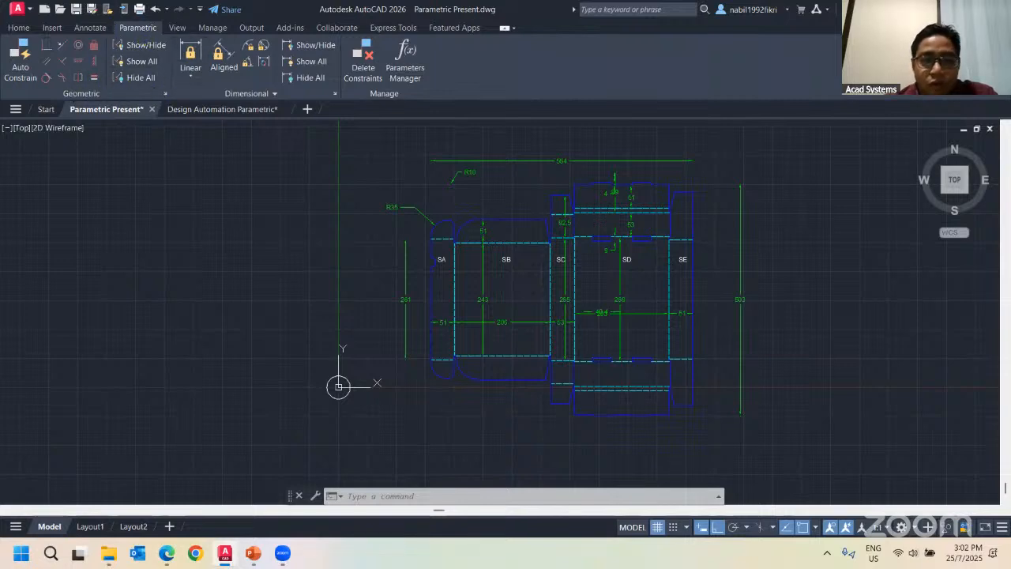
pyautogui.scroll(1, 624, 240)
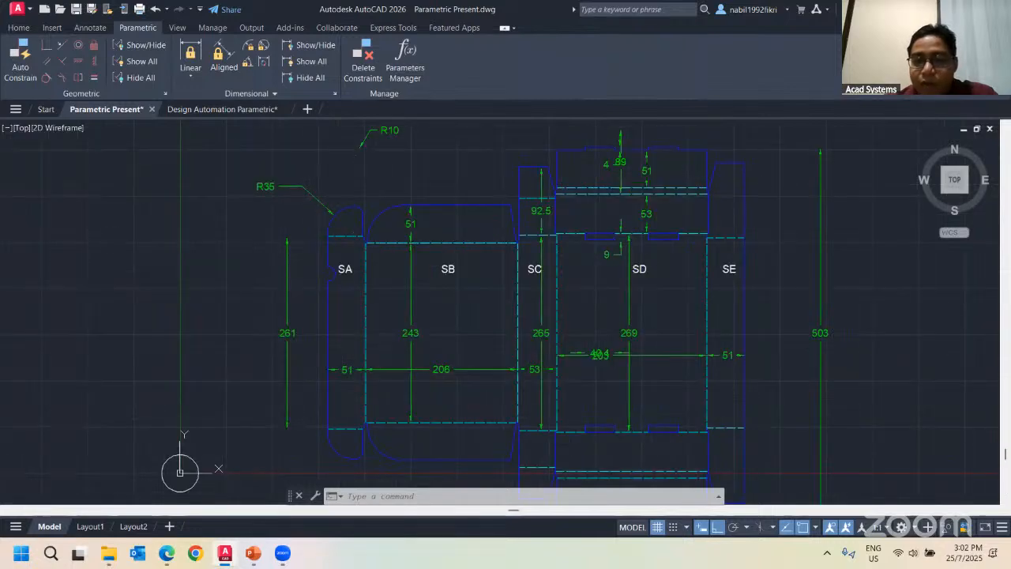
pyautogui.scroll(-1, 626, 275)
pyautogui.moveTo(561, 271)
pyautogui.mouseDown(button='middle')
pyautogui.moveTo(528, 274)
pyautogui.moveTo(552, 273)
pyautogui.mouseUp(button='middle')
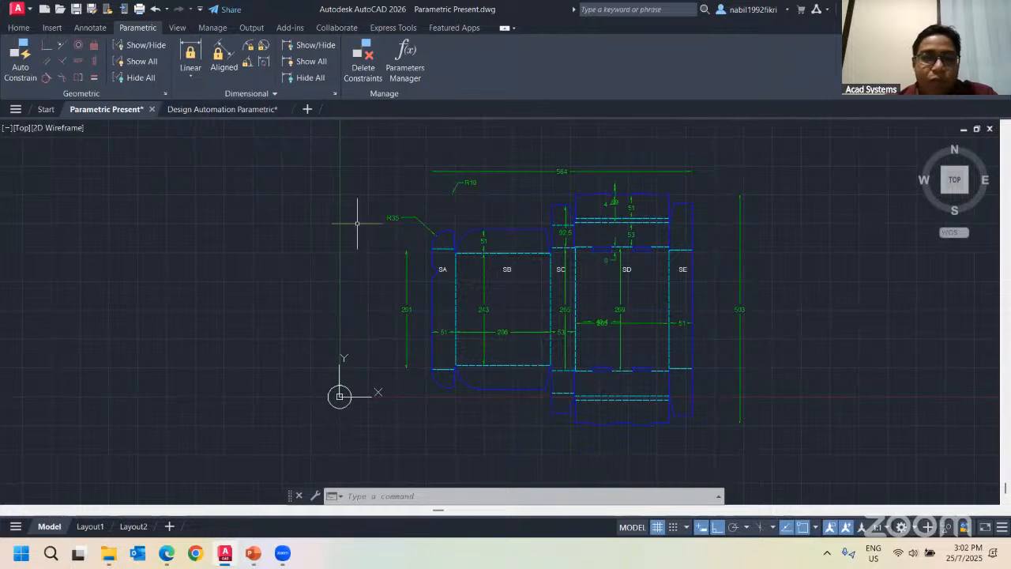
pyautogui.moveTo(352, 221)
pyautogui.mouseDown(button='middle')
pyautogui.moveTo(413, 207)
pyautogui.moveTo(455, 218)
pyautogui.moveTo(416, 206)
pyautogui.mouseUp(button='middle')
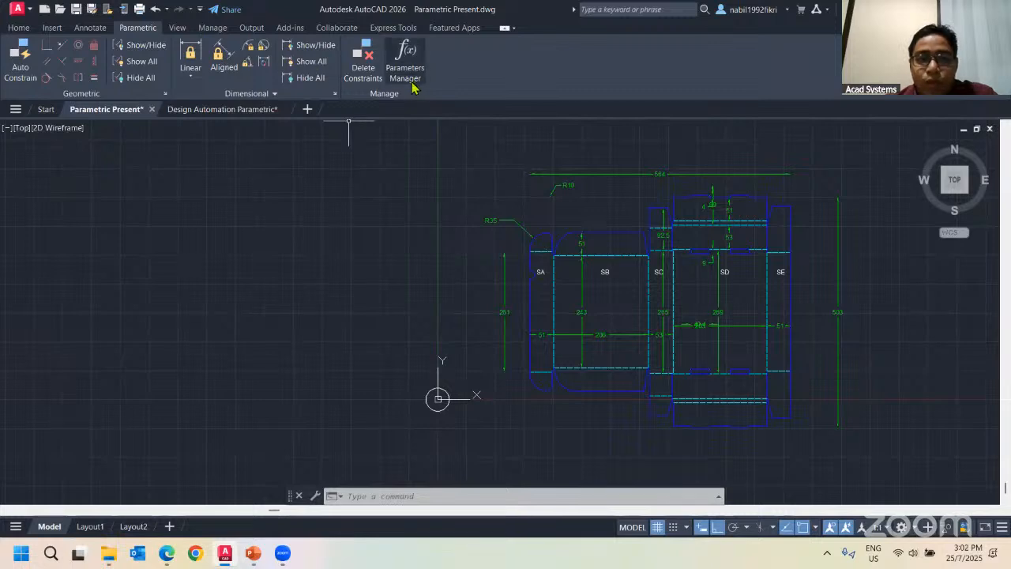
pyautogui.click(410, 79)
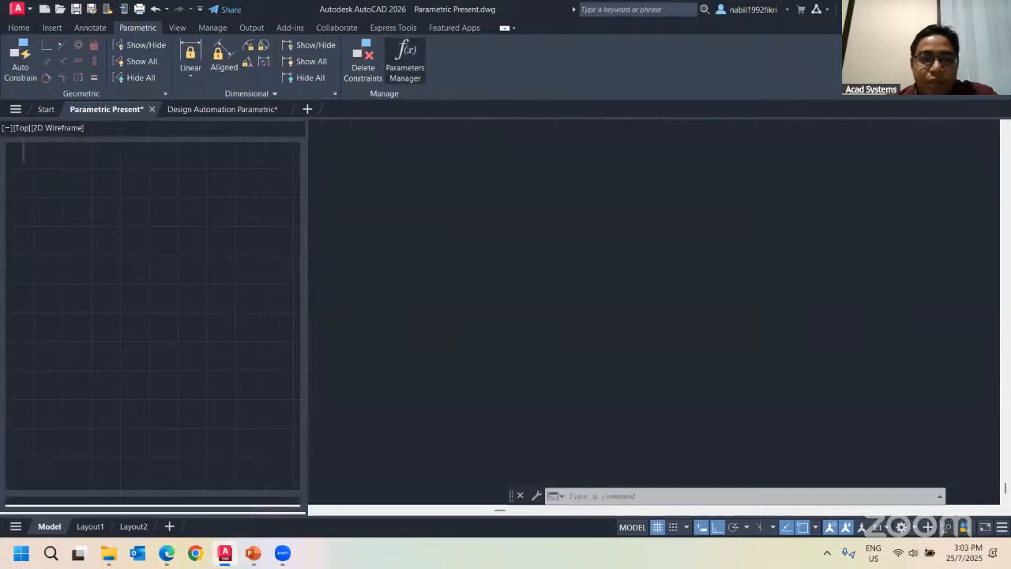
pyautogui.moveTo(656, 284); pyautogui.dragTo(527, 260, button='middle')
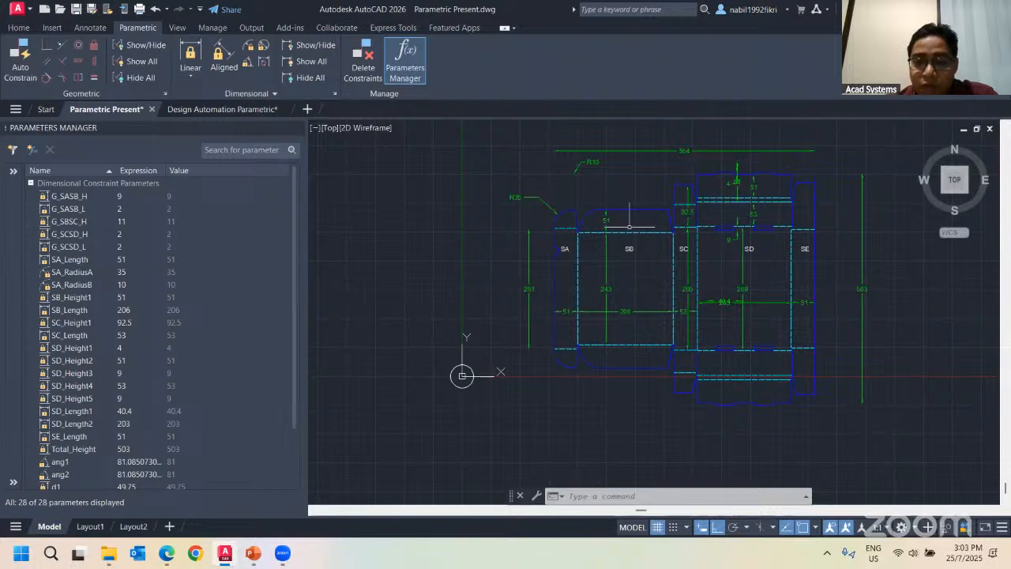
pyautogui.scroll(2, 624, 221)
pyautogui.moveTo(624, 234)
pyautogui.mouseDown(button='middle')
pyautogui.moveTo(529, 214)
pyautogui.moveTo(554, 224)
pyautogui.mouseUp(button='middle')
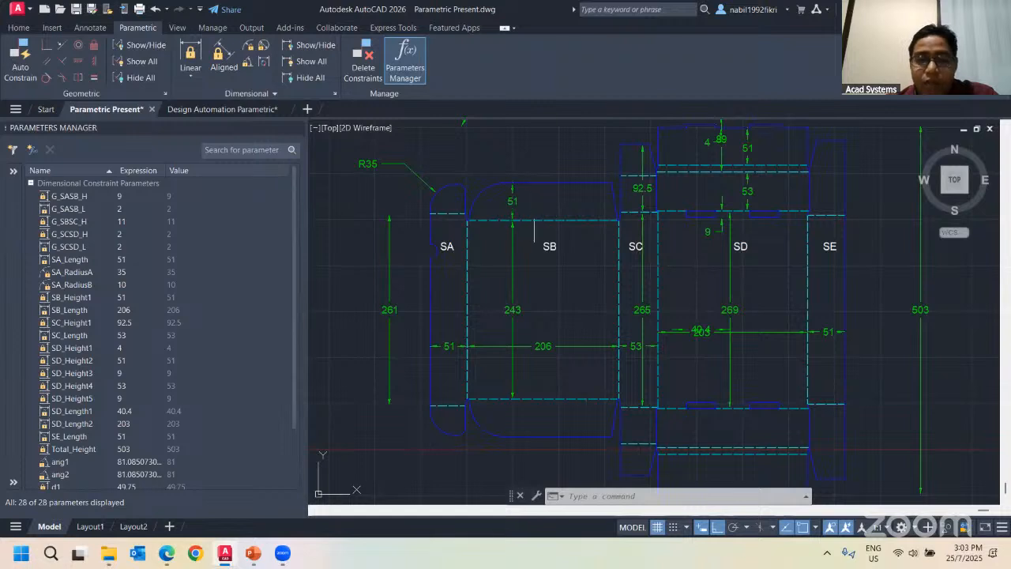
pyautogui.scroll(-2, 631, 246)
pyautogui.scroll(2, 536, 237)
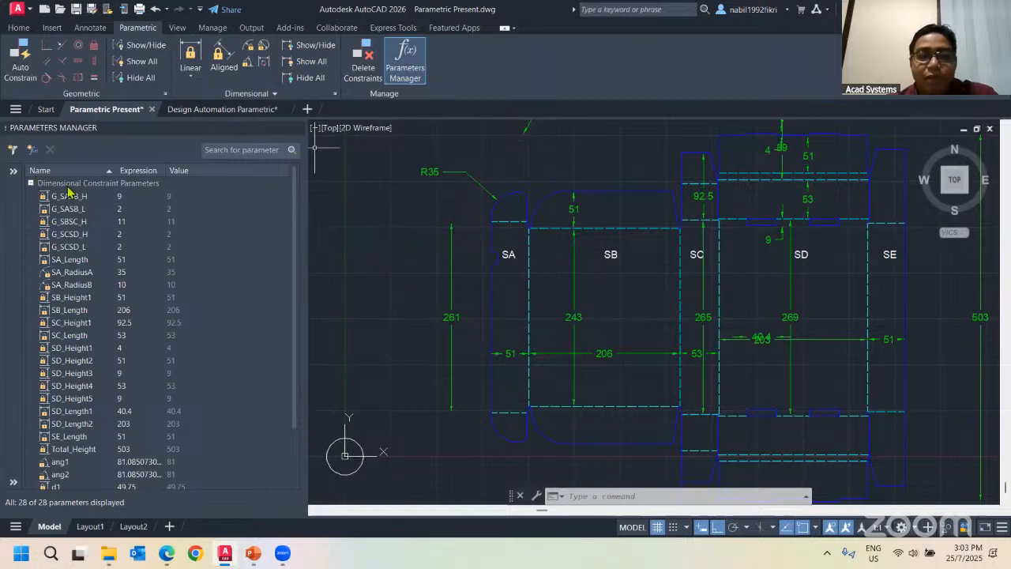
# Expand the parameter filters and list only the Height group
pyautogui.click(12, 171)
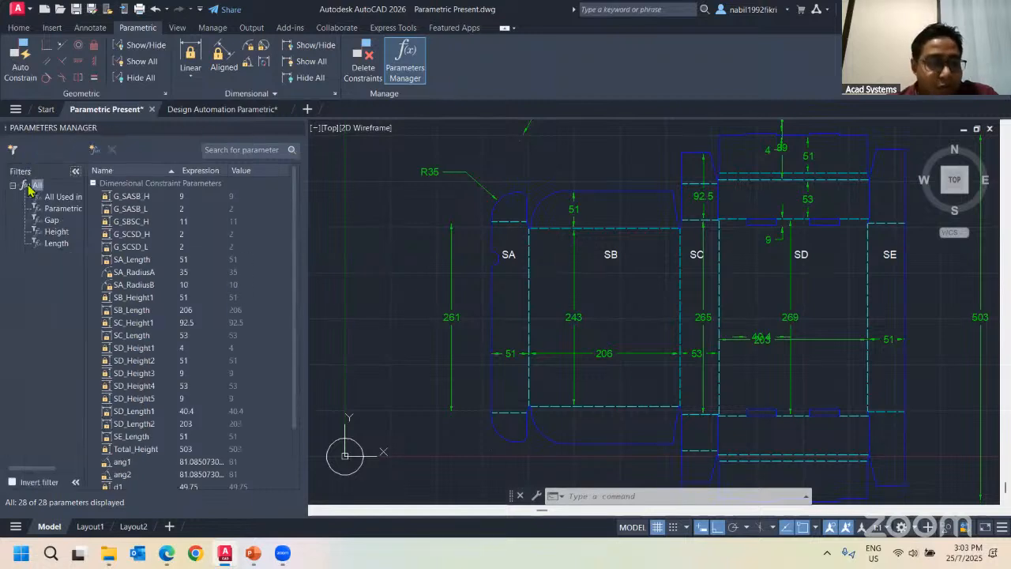
pyautogui.click(57, 234)
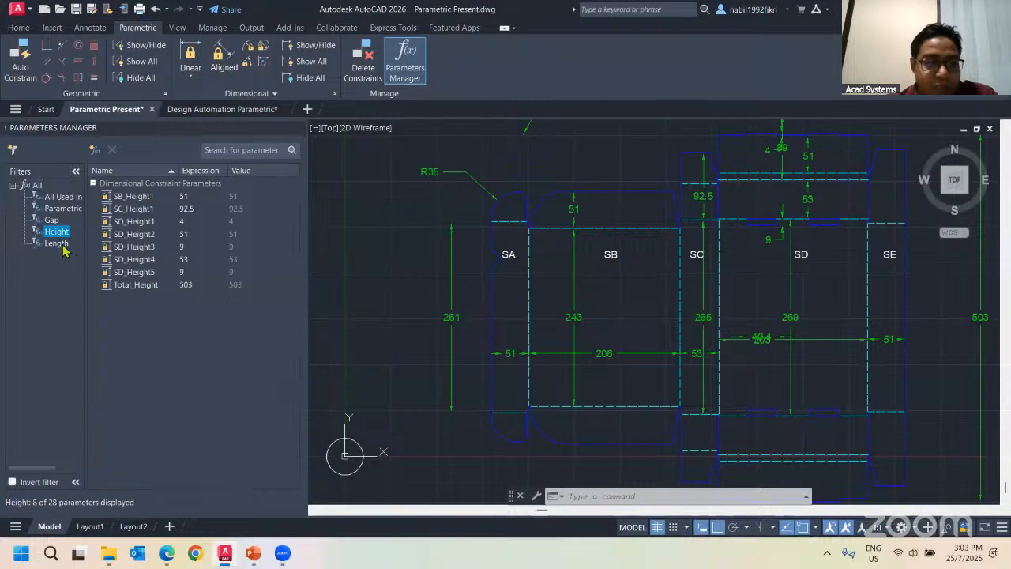
pyautogui.scroll(-3, 467, 244)
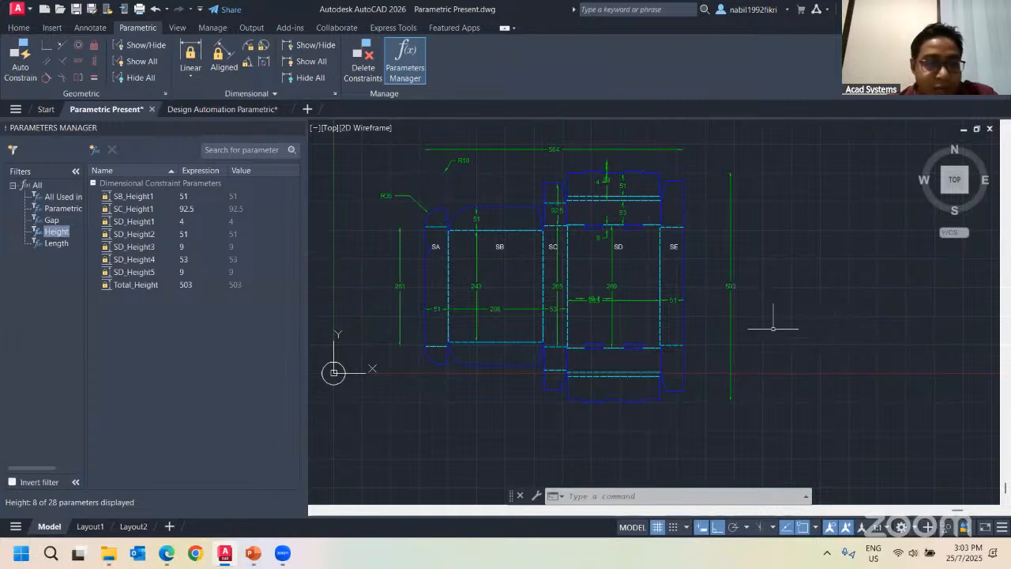
# Set the carton's Total_Height parameter to 553
pyautogui.doubleClick(185, 286)
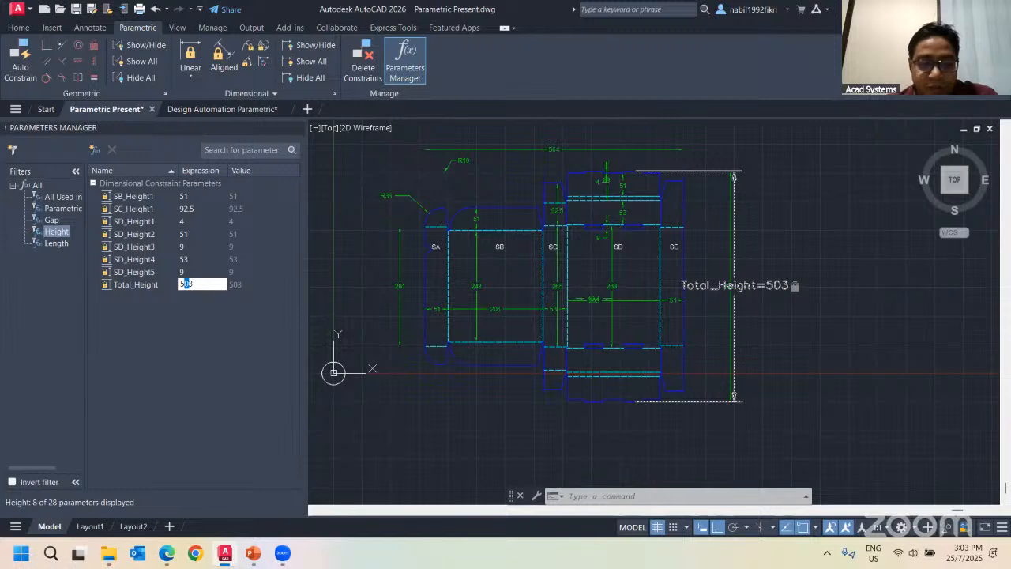
pyautogui.write('5')
pyautogui.press('Return')
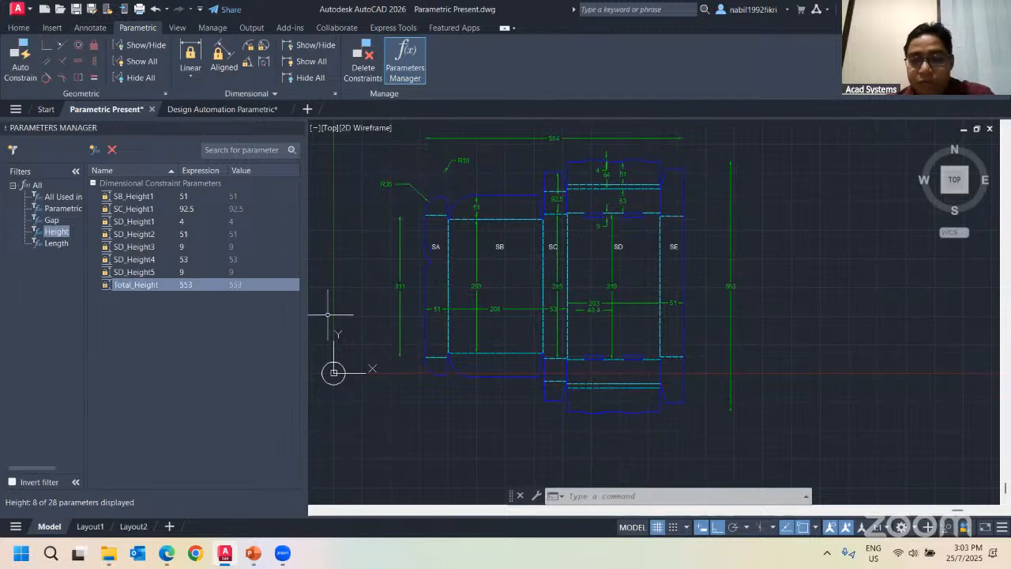
# Increase the Total_Height parameter of the carton to 653
pyautogui.doubleClick(185, 285)
pyautogui.moveTo(186, 283); pyautogui.dragTo(154, 310)
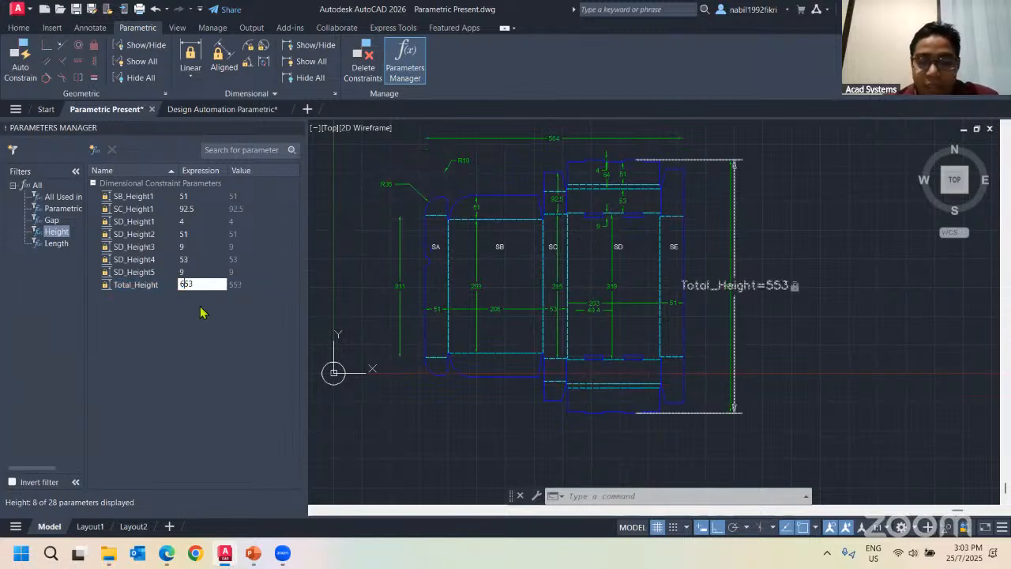
pyautogui.write('6')
pyautogui.press('Return')
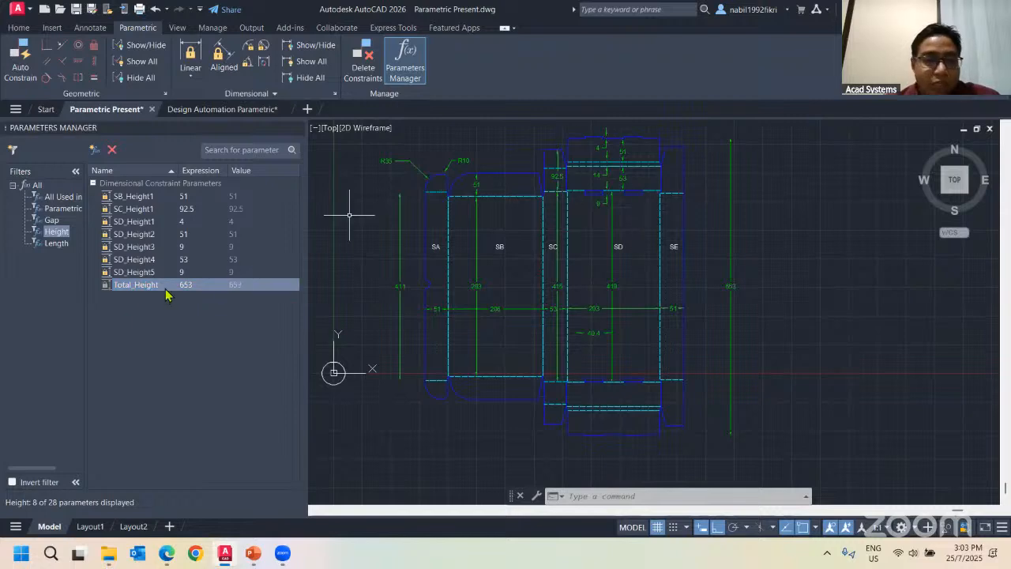
# Set the Total_Height parameter of the carton to 603
pyautogui.doubleClick(180, 284)
pyautogui.moveTo(184, 284); pyautogui.dragTo(190, 284)
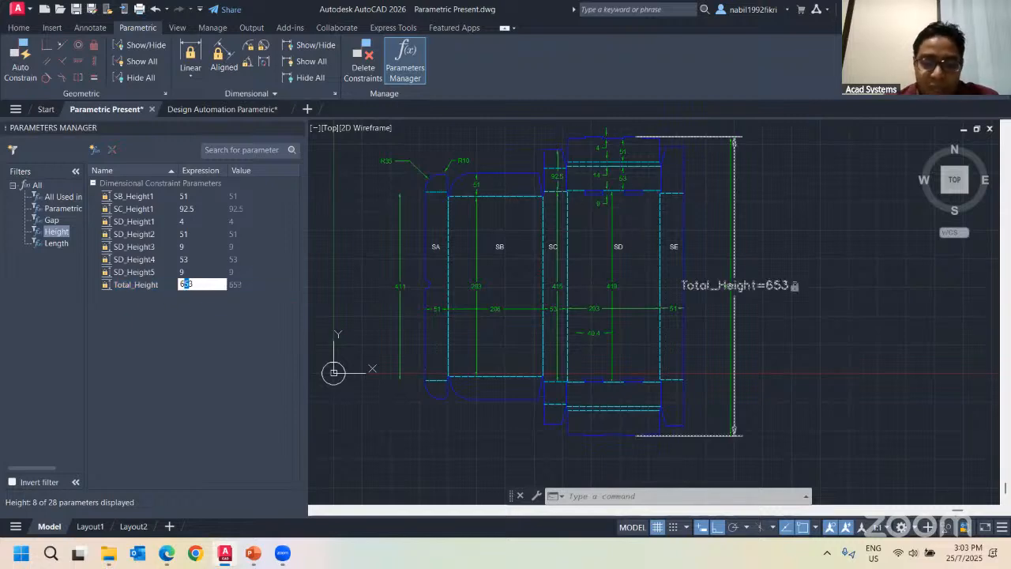
pyautogui.write('0')
pyautogui.press('Return')
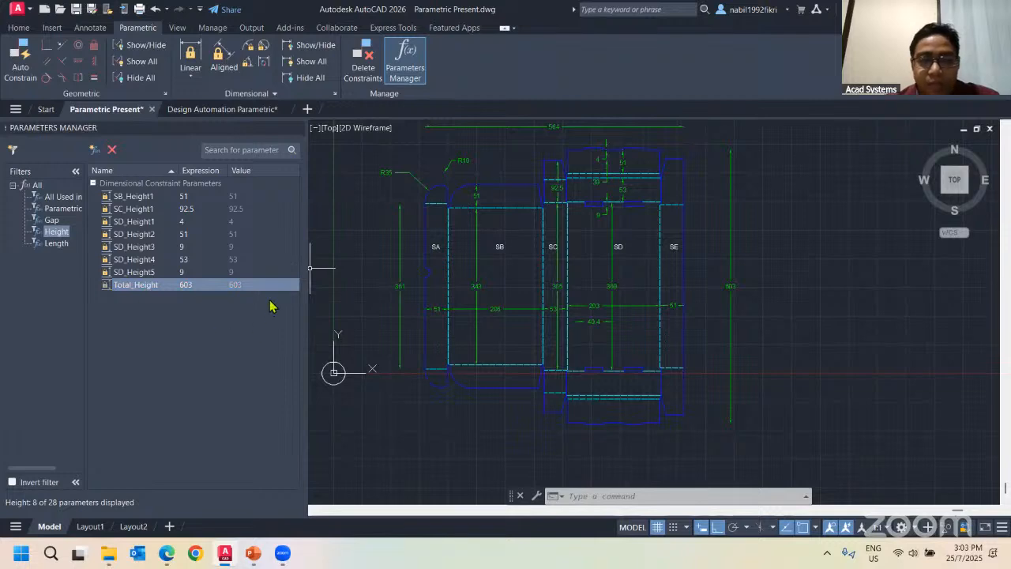
# List only the Length group of parameters and set SD_Length2 to 243
pyautogui.click(57, 243)
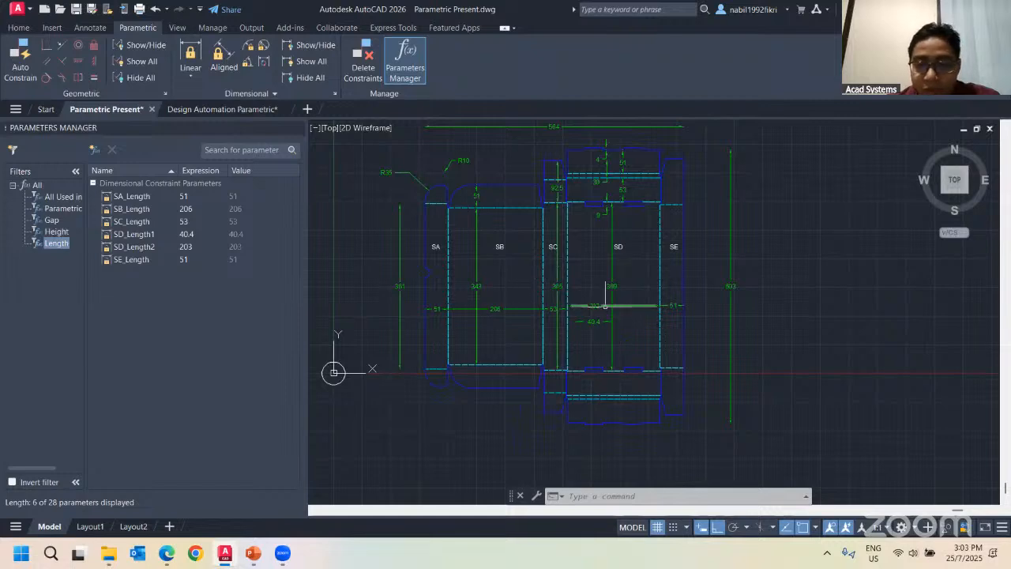
pyautogui.scroll(4, 612, 273)
pyautogui.scroll(-2, 668, 291)
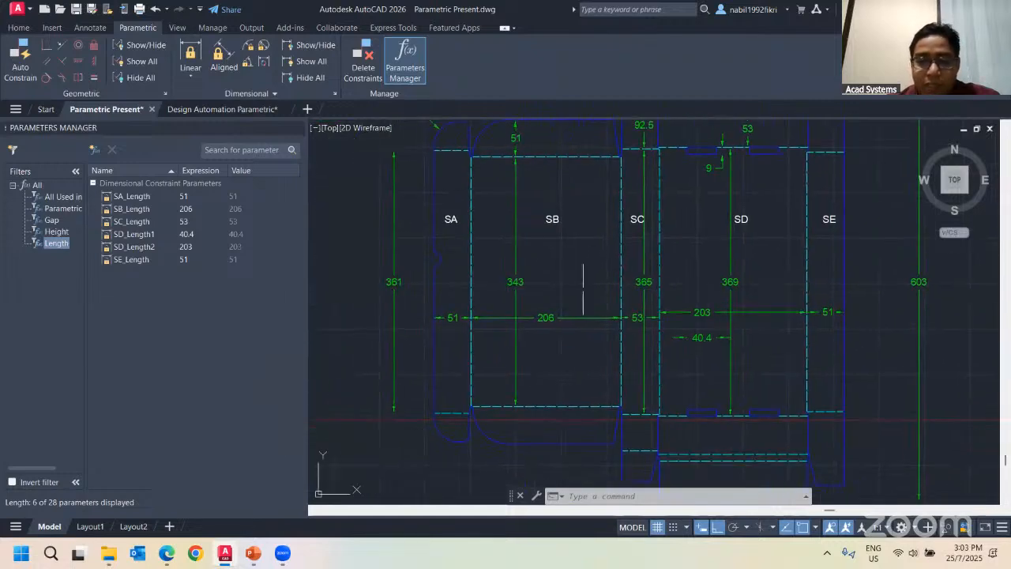
pyautogui.click(186, 248)
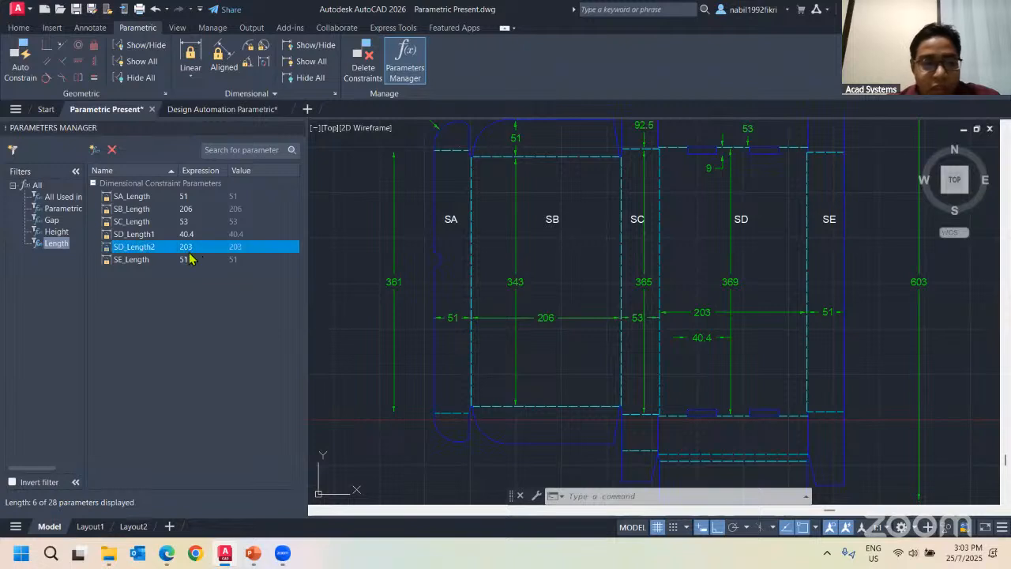
pyautogui.click(188, 248)
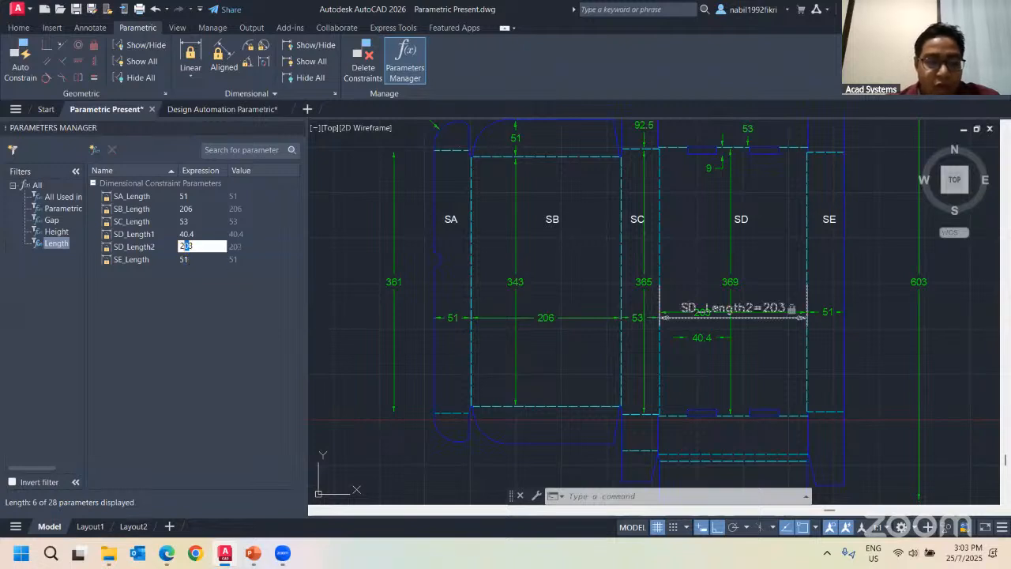
pyautogui.write('243')
pyautogui.press('Return')
pyautogui.scroll(-2, 519, 256)
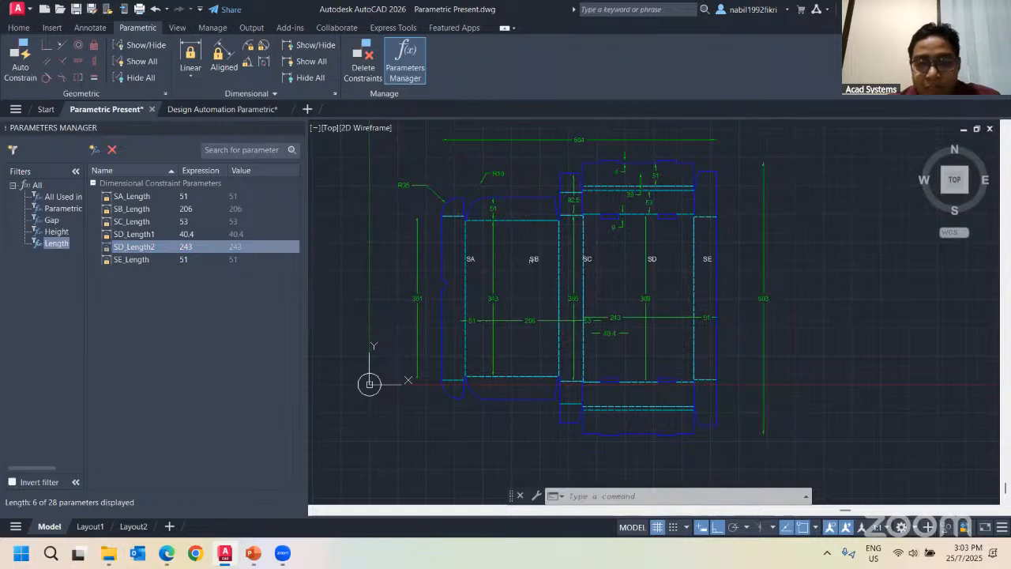
pyautogui.scroll(2, 535, 259)
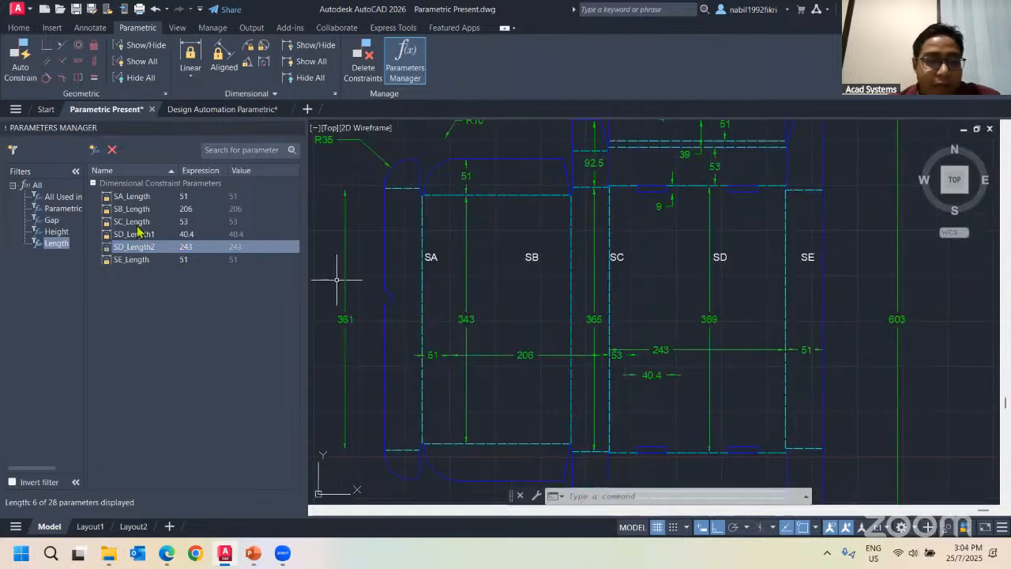
# Select the SB_Length parameter and review the carton layout around panels SA to SE
pyautogui.click(189, 209)
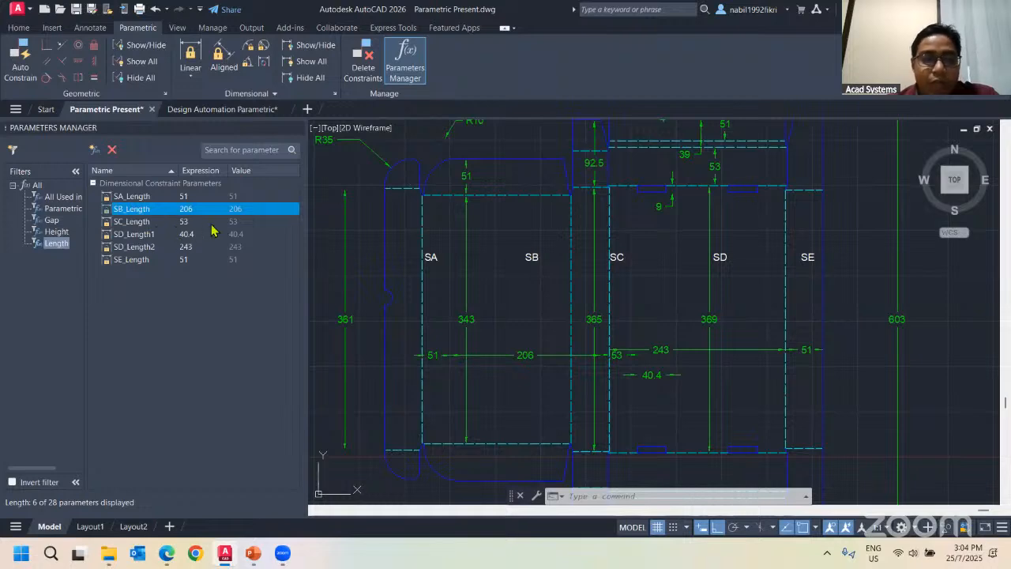
pyautogui.scroll(-5, 537, 205)
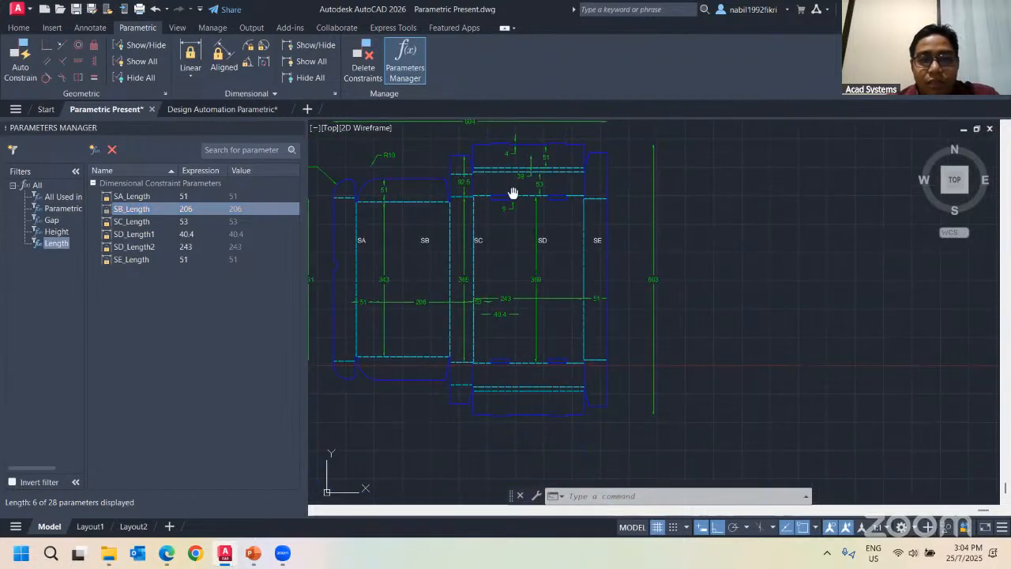
pyautogui.moveTo(556, 212); pyautogui.dragTo(600, 231, button='middle')
pyautogui.scroll(2, 482, 221)
pyautogui.moveTo(481, 220)
pyautogui.mouseDown(button='middle')
pyautogui.moveTo(467, 226)
pyautogui.moveTo(505, 224)
pyautogui.mouseUp(button='middle')
pyautogui.scroll(-2, 505, 224)
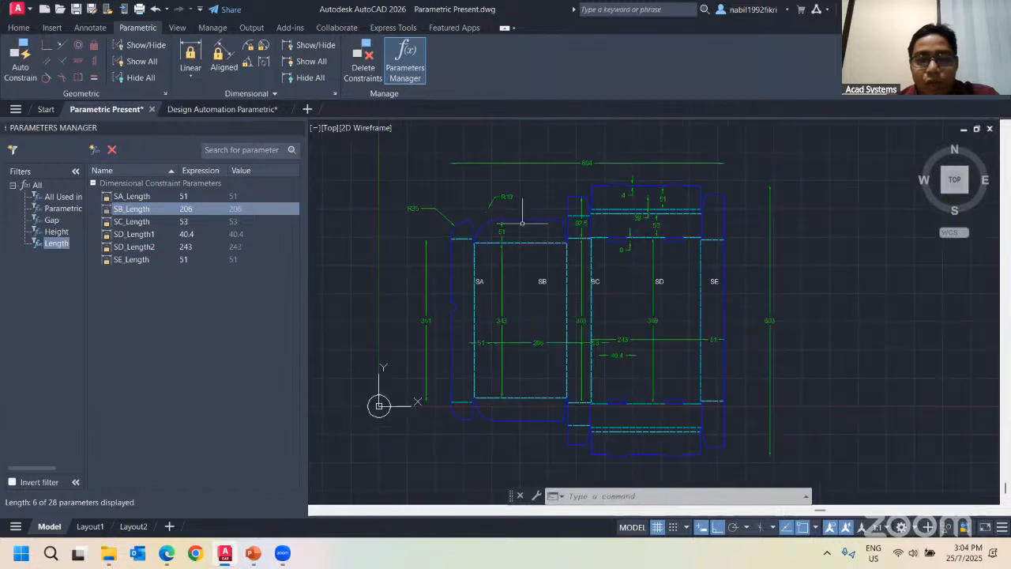
# Switch to the Design Automation Parametric drawing and close the Parameters Manager
pyautogui.click(186, 109)
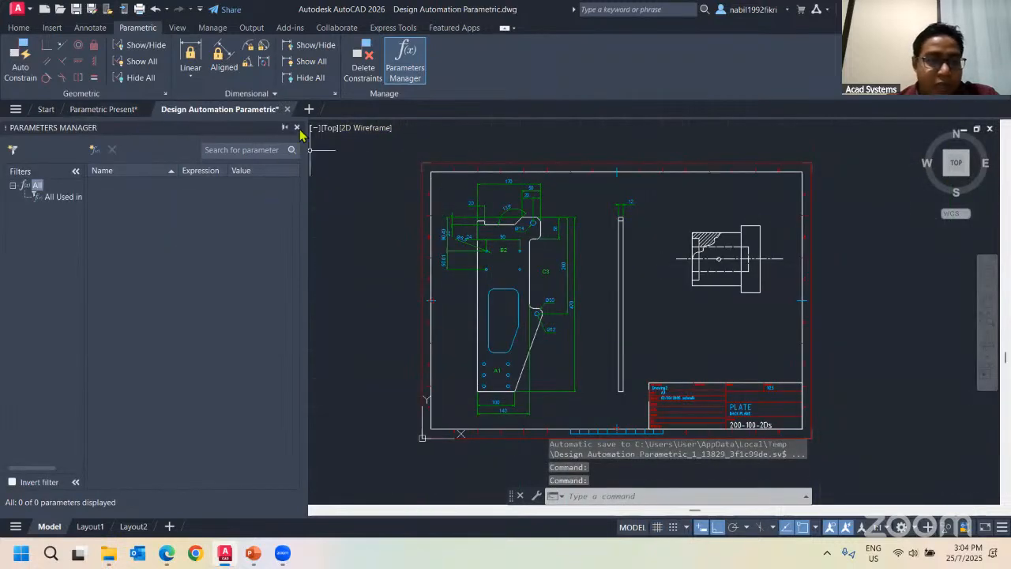
pyautogui.click(297, 128)
pyautogui.scroll(2, 474, 245)
pyautogui.scroll(-2, 447, 234)
pyautogui.moveTo(447, 235)
pyautogui.mouseDown(button='middle')
pyautogui.moveTo(399, 210)
pyautogui.moveTo(512, 235)
pyautogui.moveTo(478, 239)
pyautogui.mouseUp(button='middle')
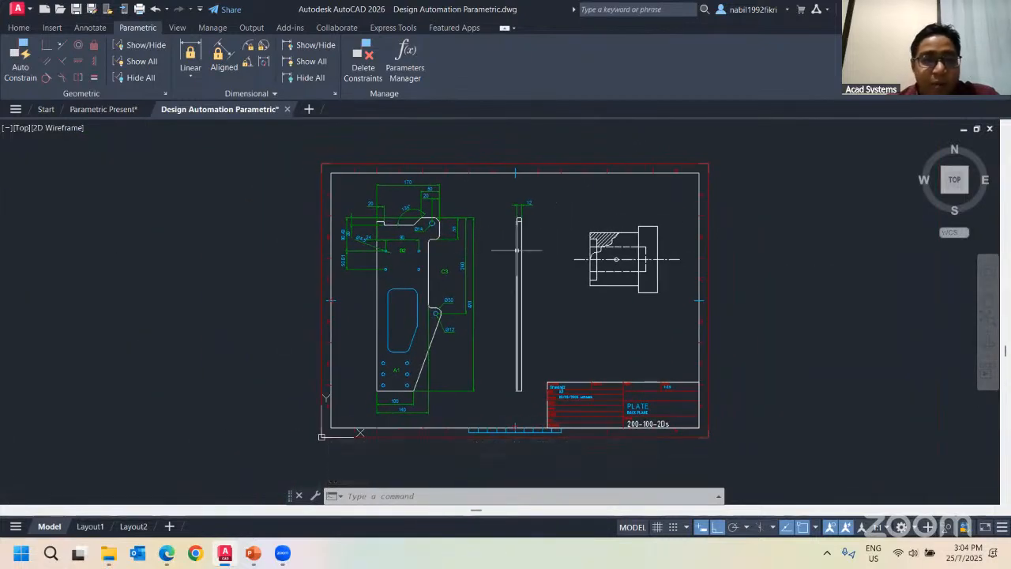
pyautogui.moveTo(571, 211); pyautogui.dragTo(543, 214, button='middle')
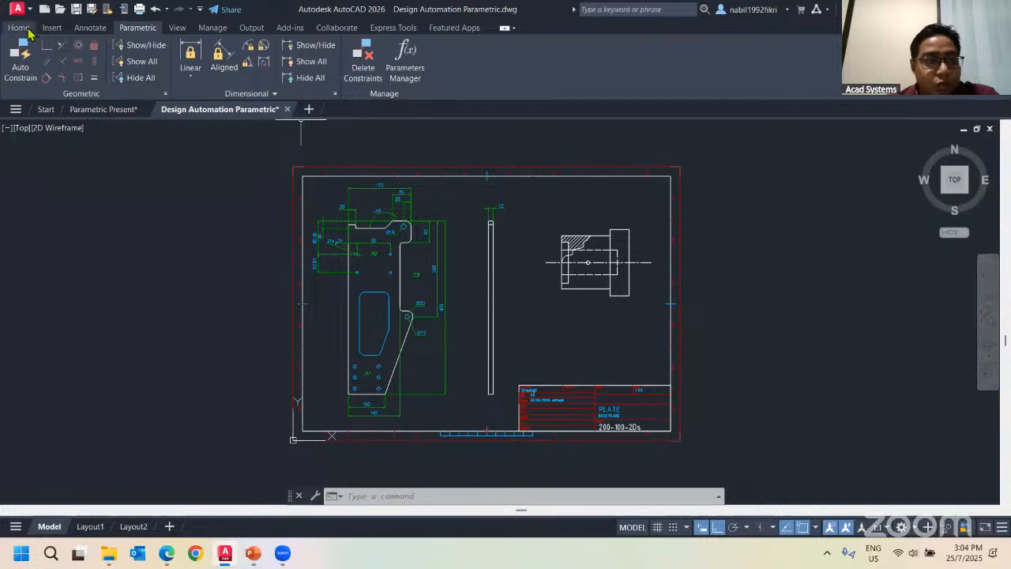
# Turn off the AM_5, 0 and AM_BOR layers in the plate drawing
pyautogui.click(18, 28)
pyautogui.click(496, 47)
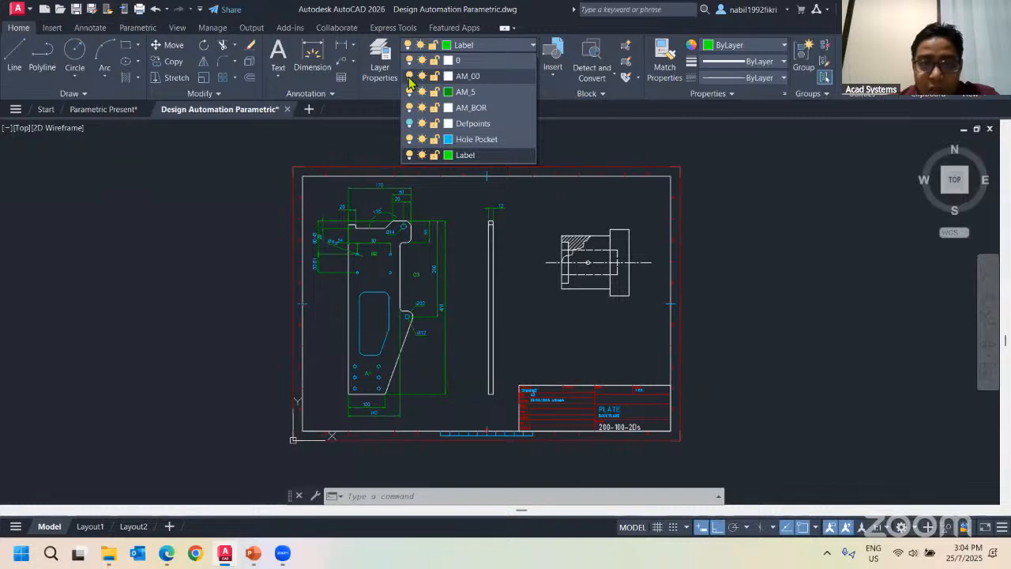
pyautogui.press('Escape')
pyautogui.hotkey('alt', 'Tab')
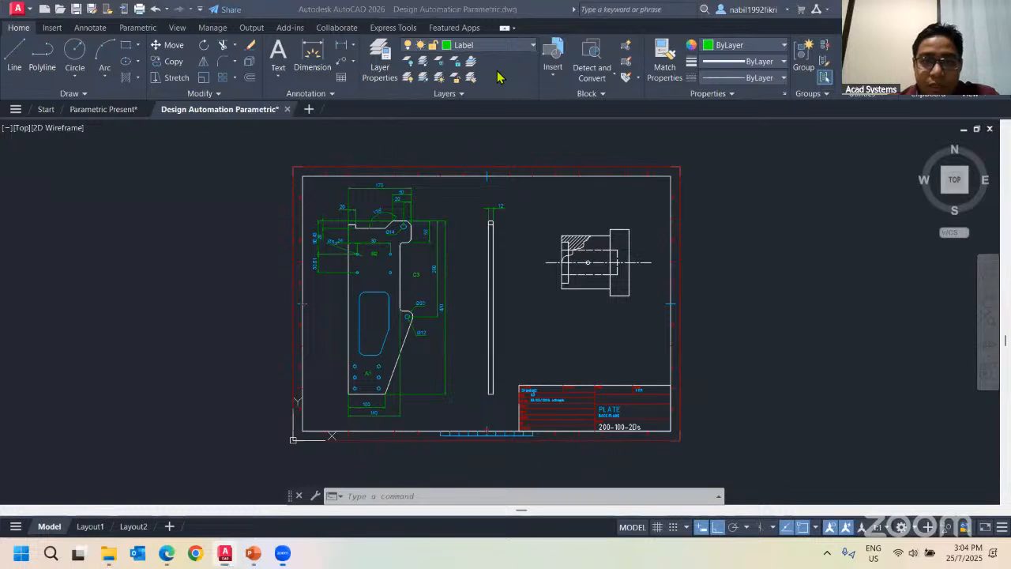
pyautogui.click(482, 45)
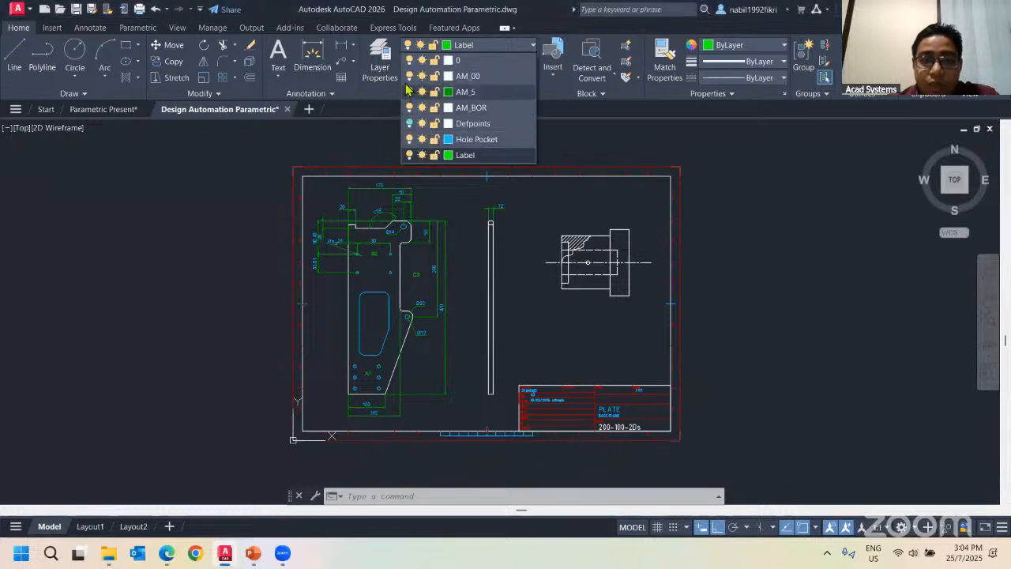
pyautogui.click(410, 91)
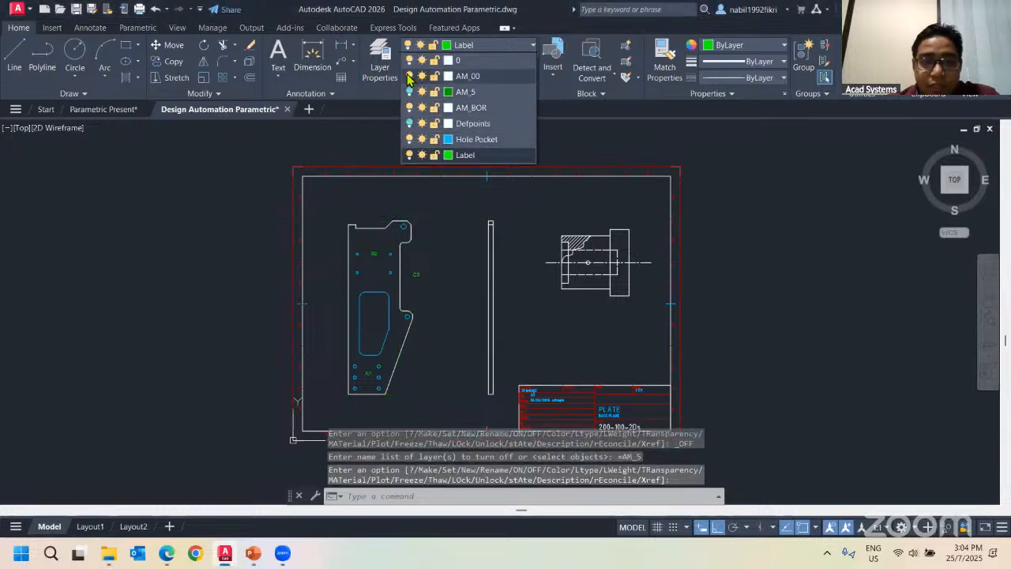
pyautogui.click(409, 76)
pyautogui.click(409, 76)
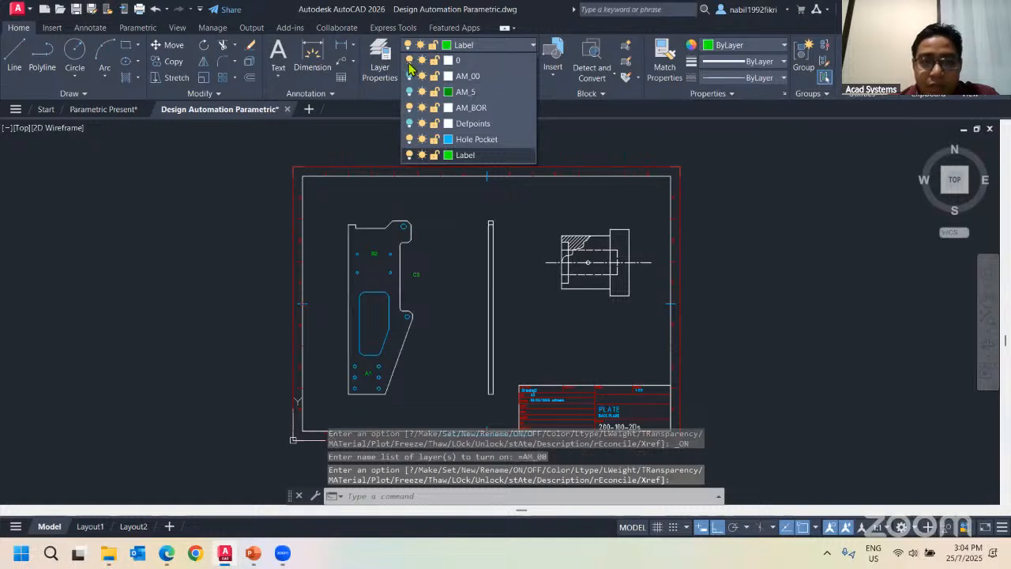
pyautogui.click(408, 61)
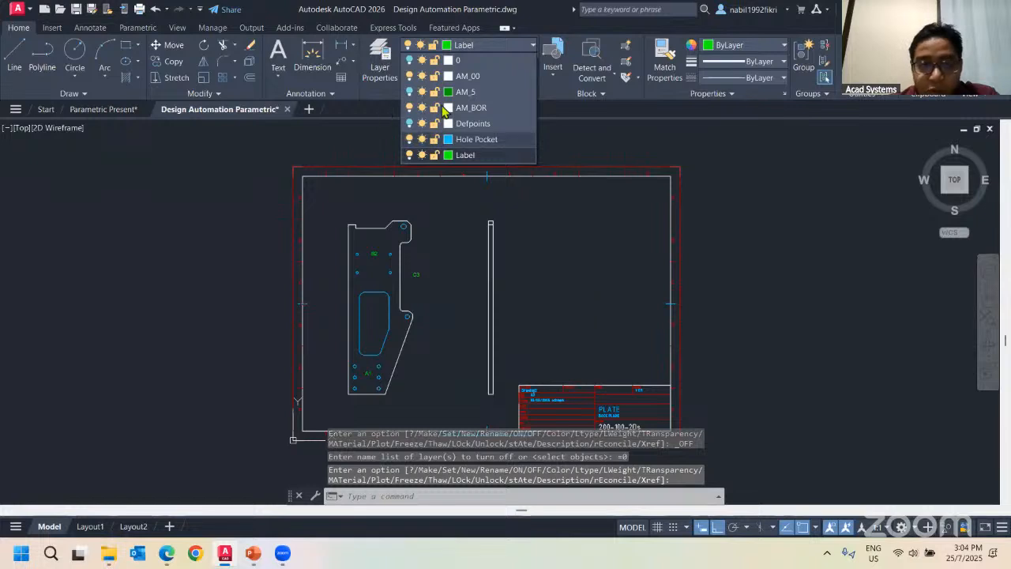
pyautogui.click(409, 107)
pyautogui.click(630, 269)
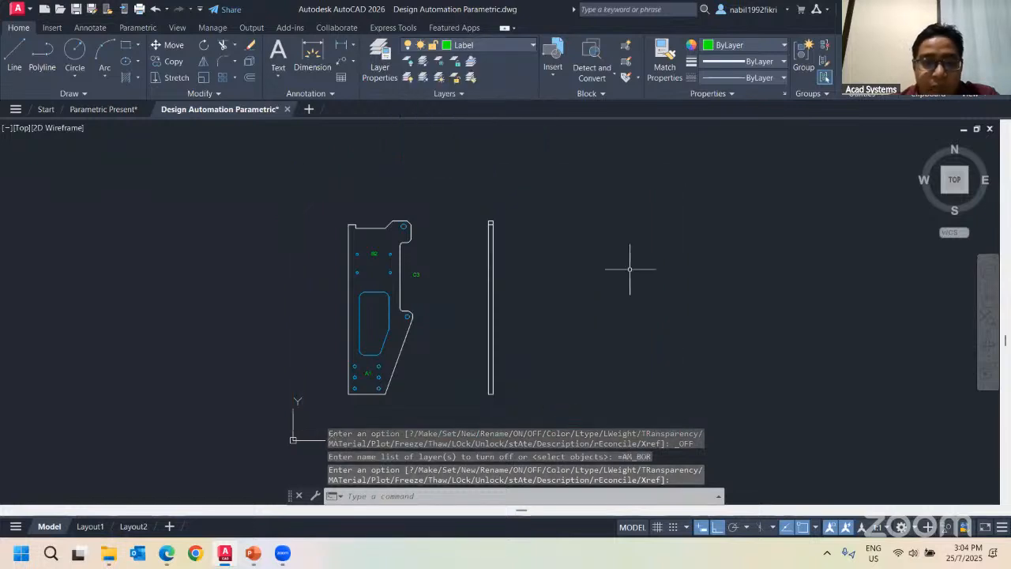
# Examine the plate's outline, its central pocket and the holes around labels B2, C3 and A1
pyautogui.scroll(1, 454, 274)
pyautogui.moveTo(456, 254)
pyautogui.mouseDown(button='middle')
pyautogui.moveTo(468, 215)
pyautogui.moveTo(588, 198)
pyautogui.mouseUp(button='middle')
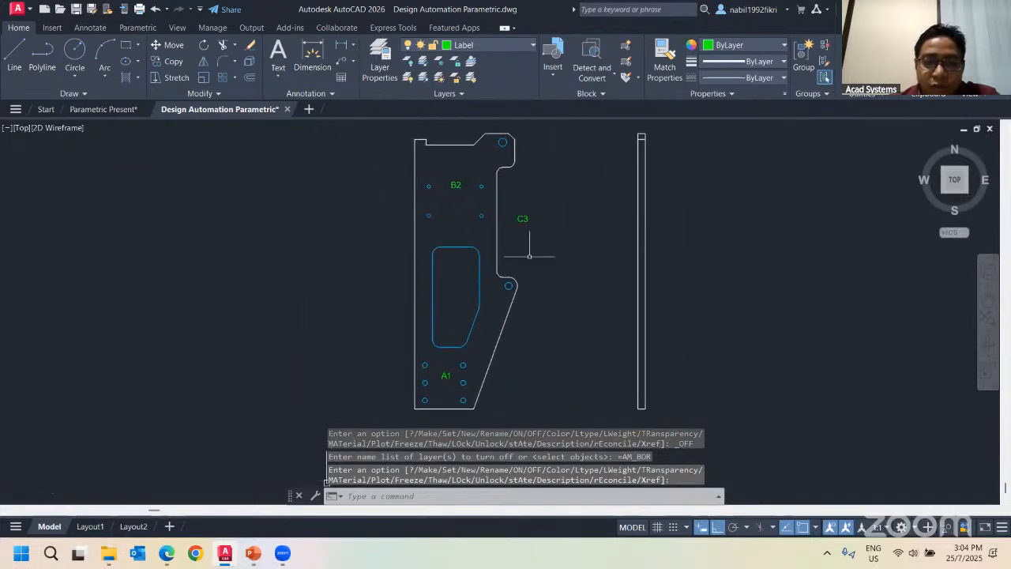
pyautogui.scroll(1, 413, 154)
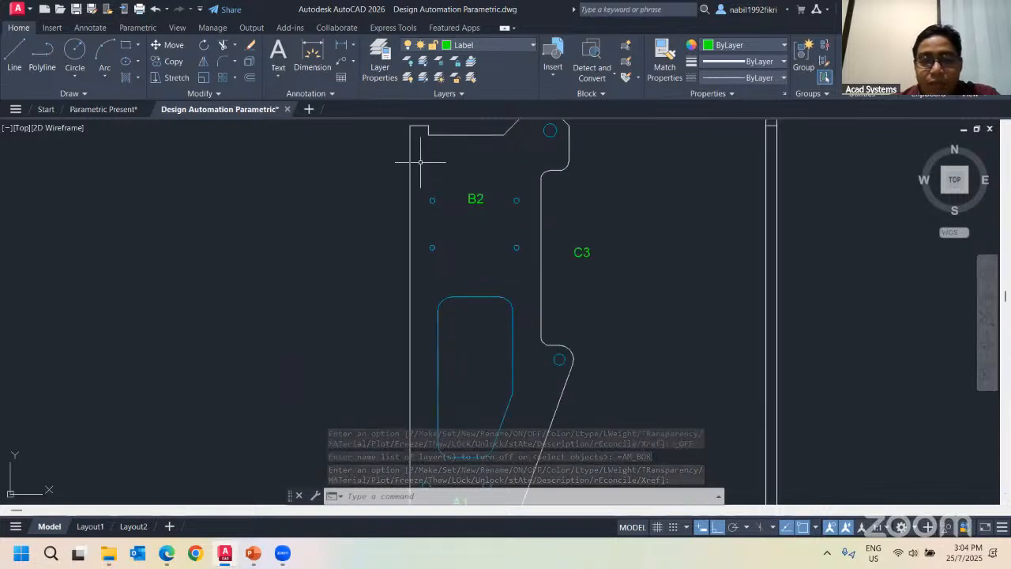
pyautogui.moveTo(474, 172); pyautogui.dragTo(425, 215, button='middle')
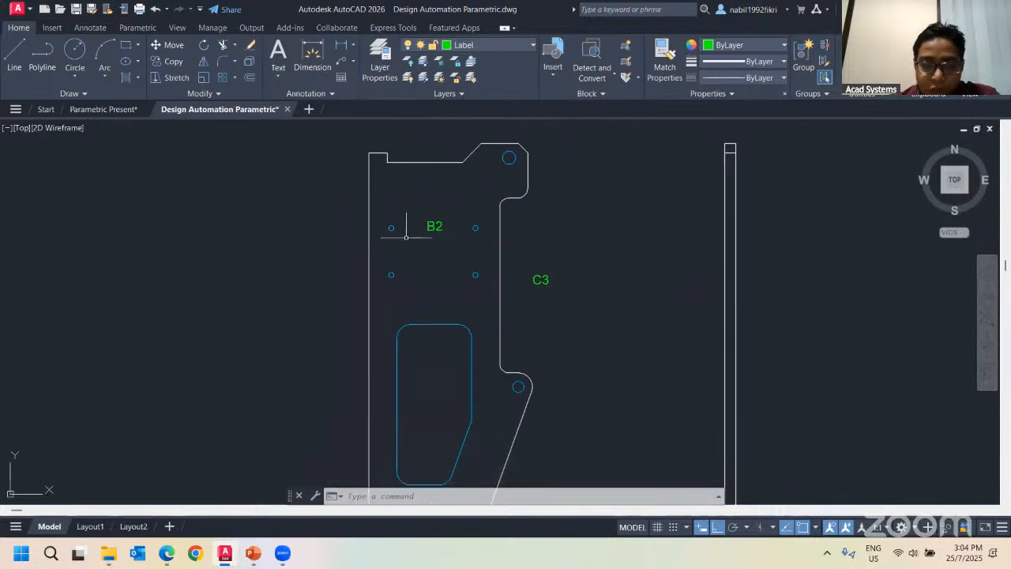
pyautogui.moveTo(515, 242); pyautogui.dragTo(492, 203, button='middle')
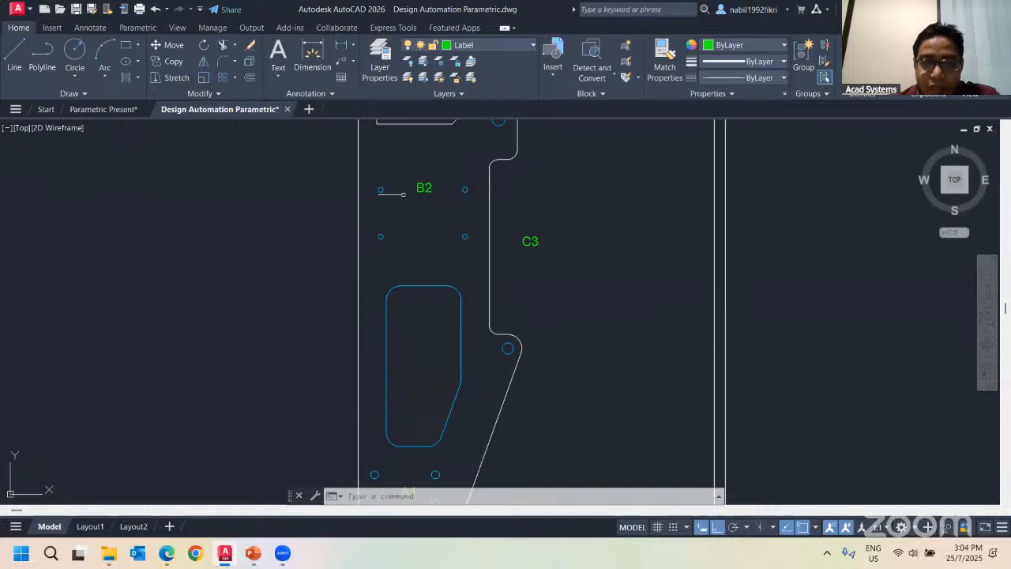
pyautogui.scroll(-2, 451, 174)
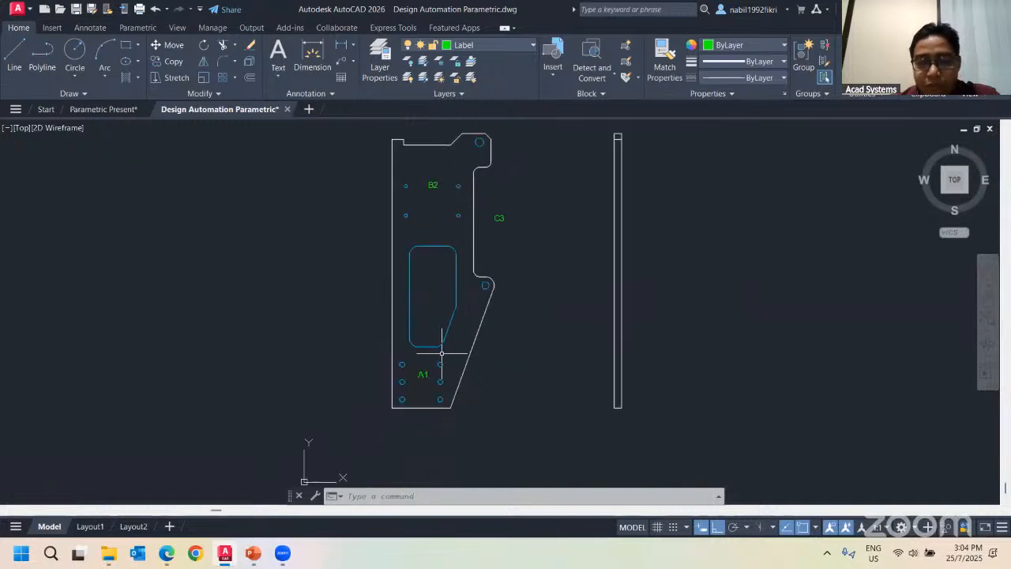
pyautogui.moveTo(452, 377); pyautogui.dragTo(477, 393, button='middle')
pyautogui.moveTo(460, 339); pyautogui.dragTo(437, 348, button='middle')
pyautogui.scroll(2, 449, 300)
pyautogui.scroll(-2, 469, 304)
pyautogui.moveTo(410, 300); pyautogui.dragTo(368, 314, button='middle')
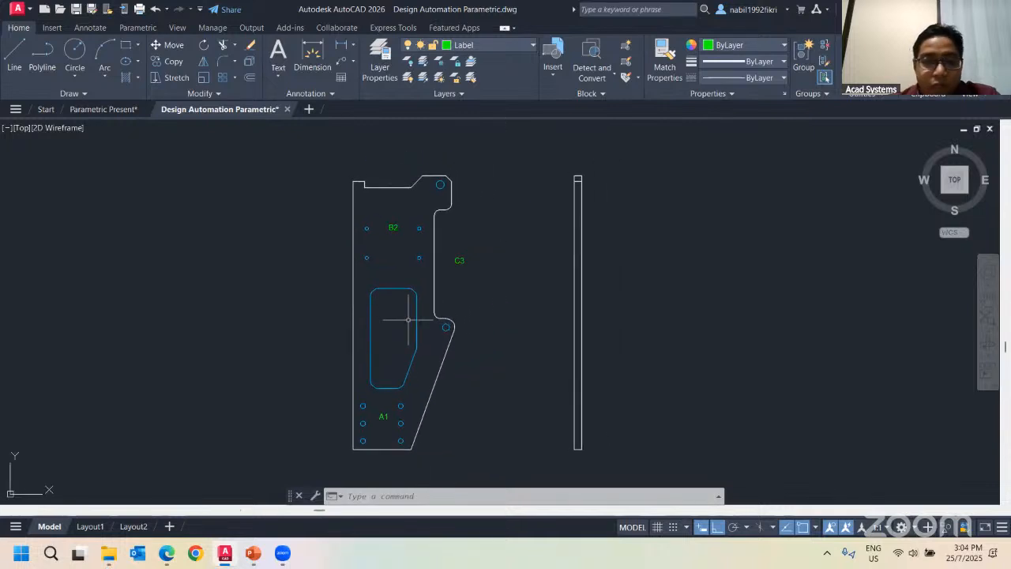
# Display the parametric tools, review the Parametric Constraint Tools slide in PowerPoint, and check the live stream in the browser
pyautogui.click(126, 29)
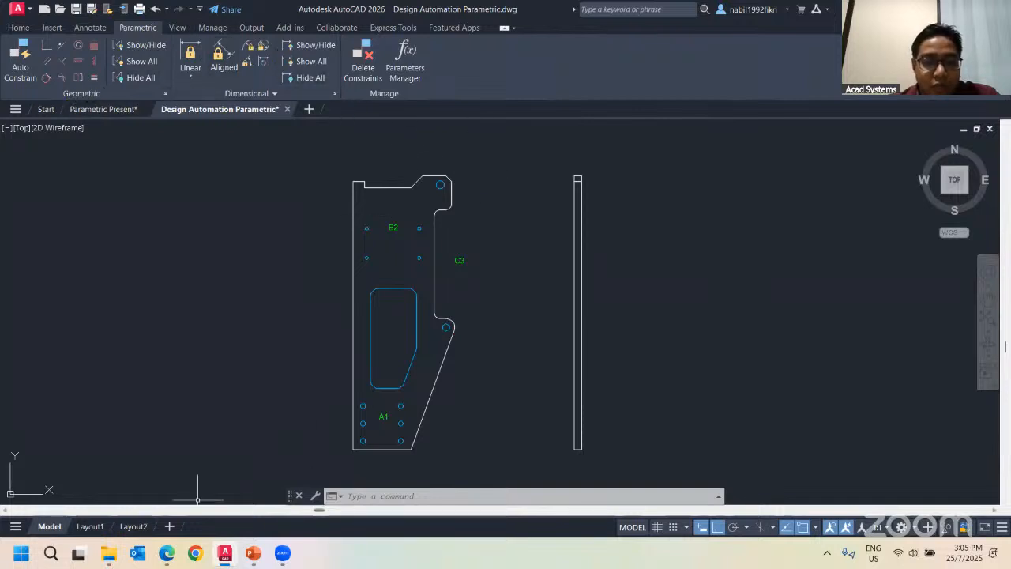
pyautogui.click(260, 558)
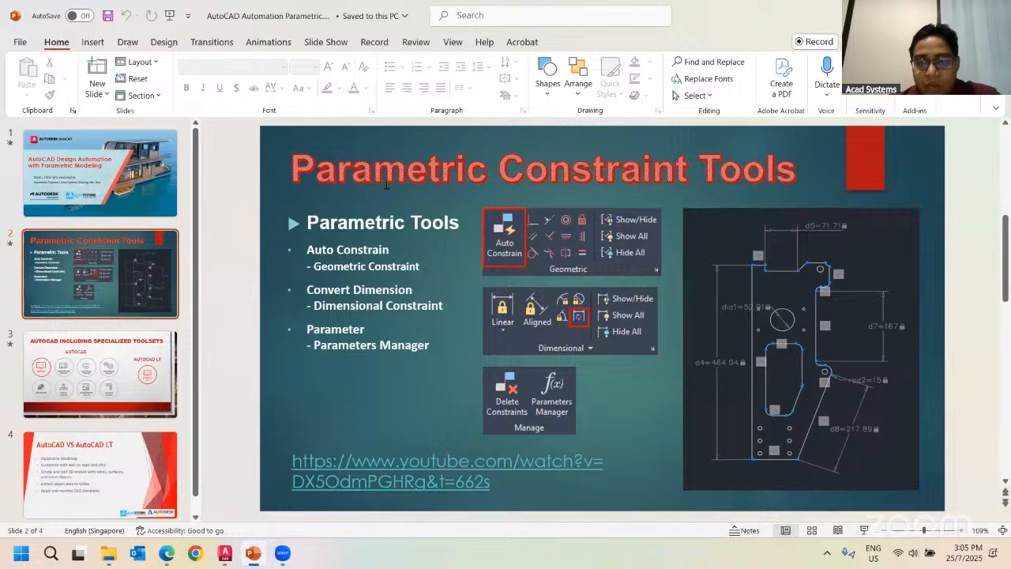
pyautogui.click(226, 553)
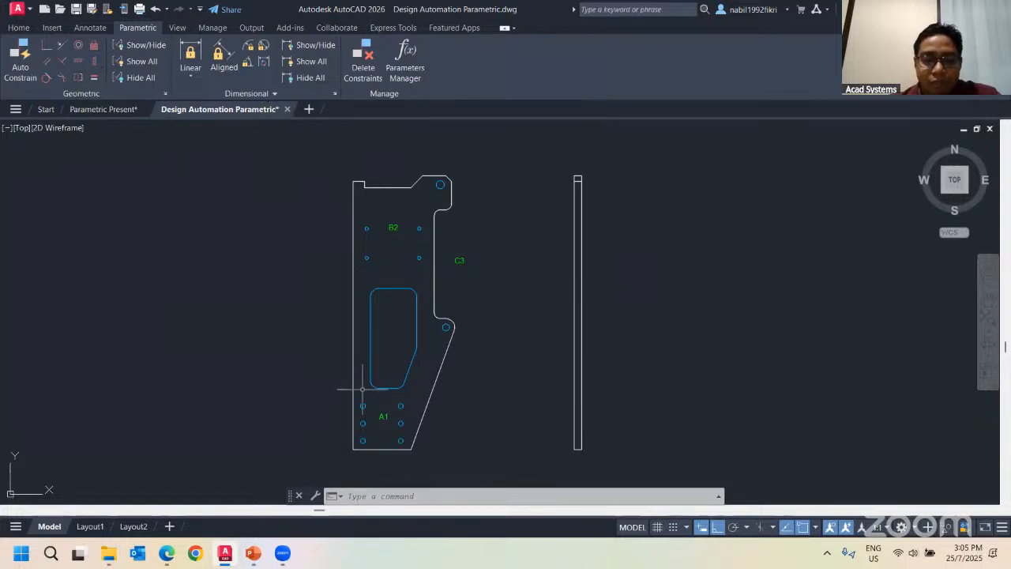
pyautogui.click(255, 551)
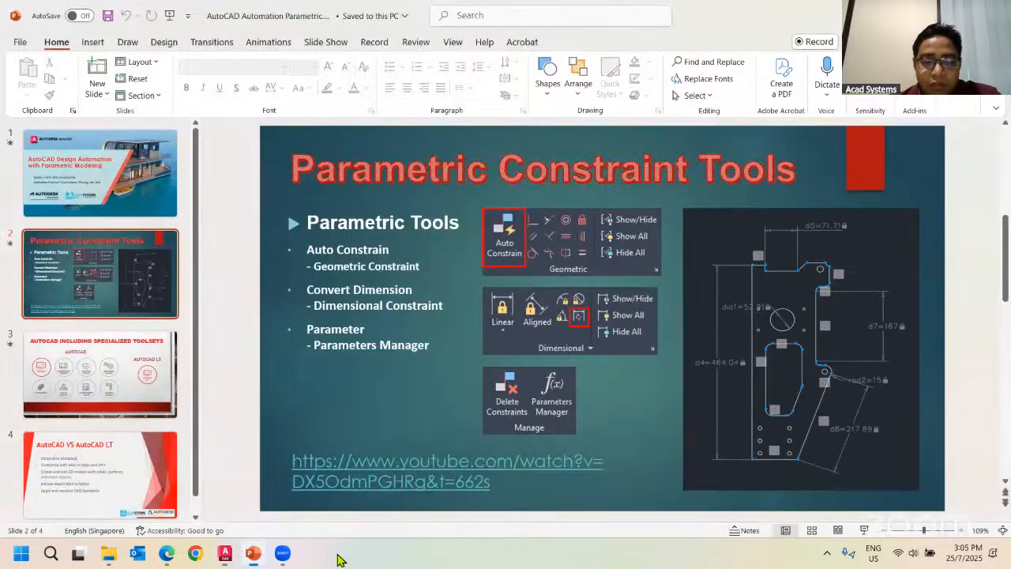
pyautogui.click(224, 553)
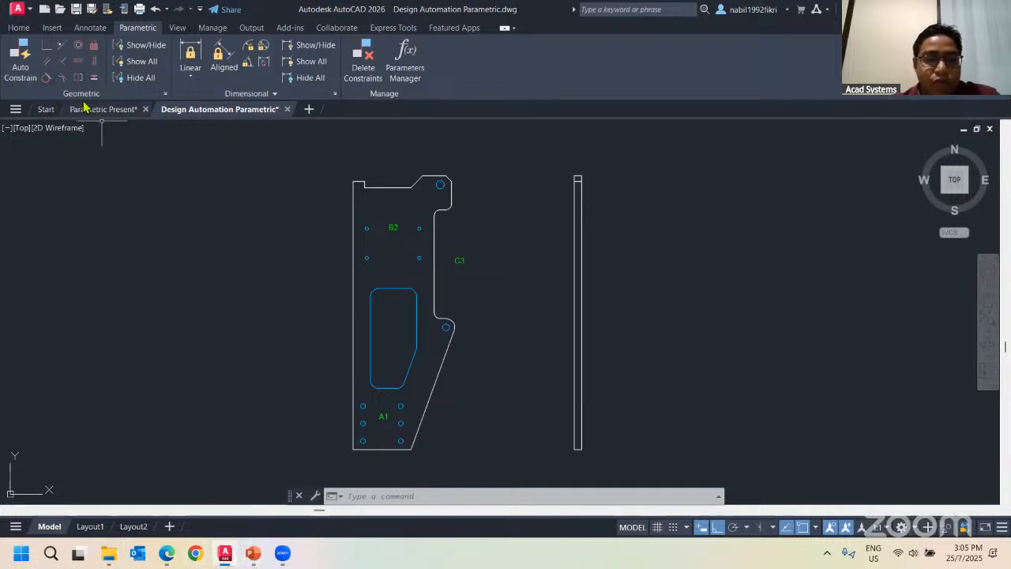
pyautogui.click(167, 555)
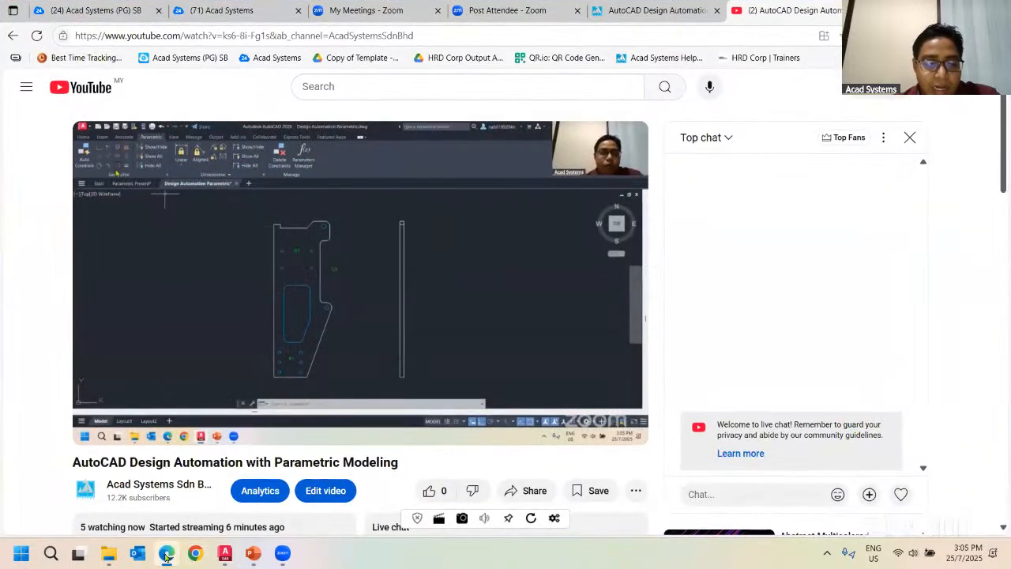
pyautogui.click(167, 555)
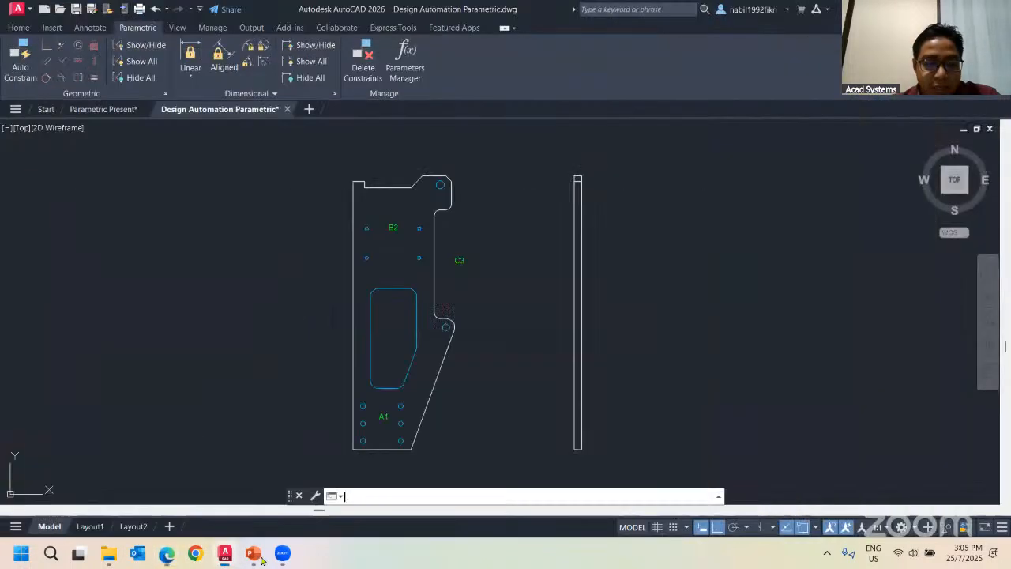
# Switch to PowerPoint and copy the YouTube link from the Parametric Constraint Tools slide
pyautogui.click(253, 553)
pyautogui.click(511, 480)
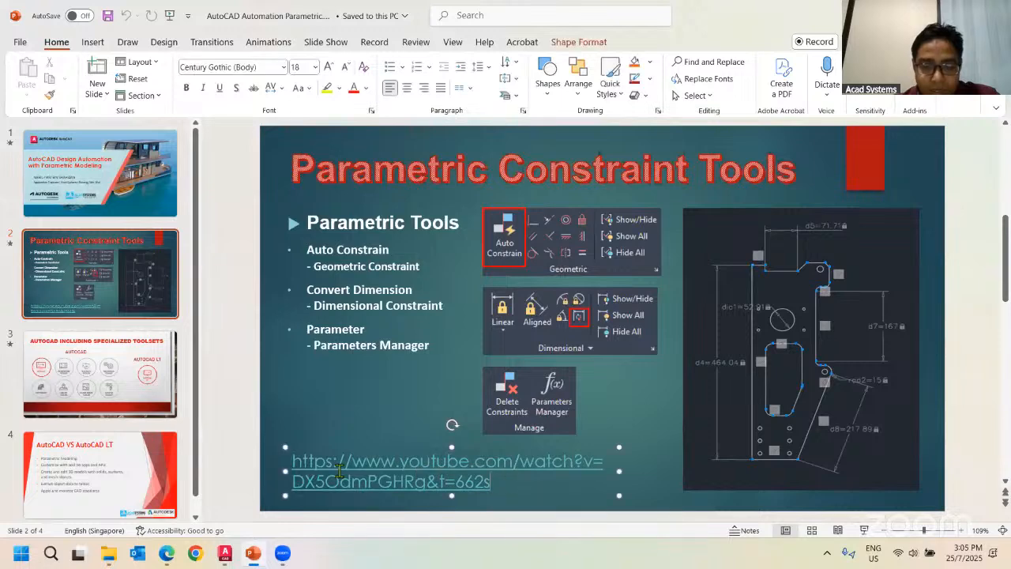
pyautogui.moveTo(511, 480); pyautogui.dragTo(298, 460)
pyautogui.rightClick(336, 468)
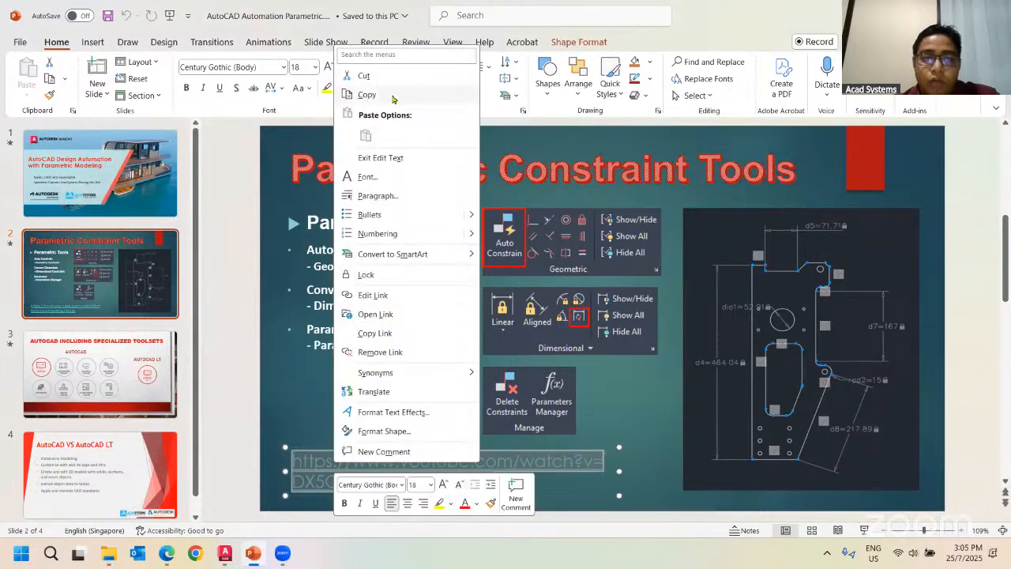
pyautogui.press('Escape')
pyautogui.click(456, 385)
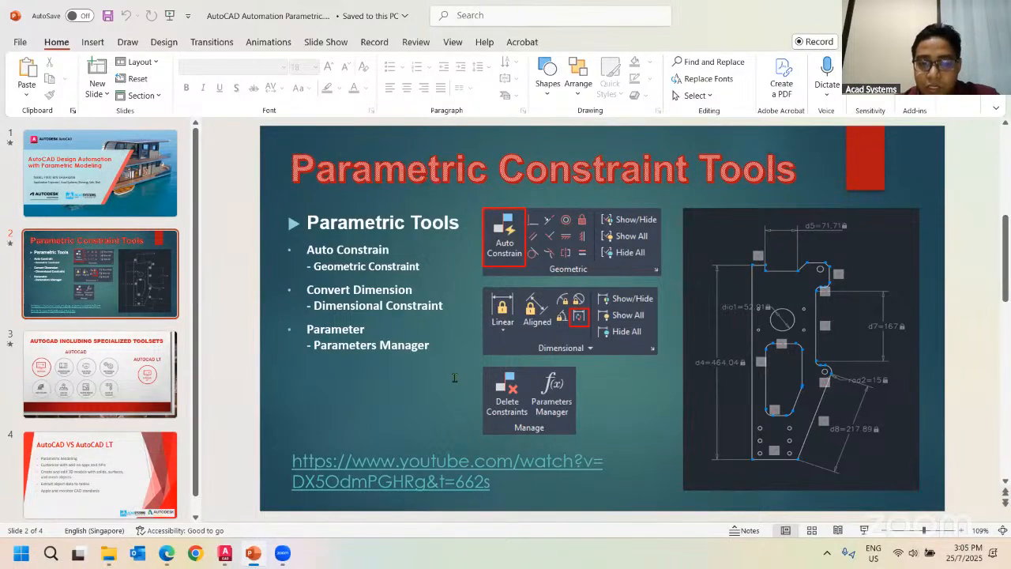
pyautogui.hotkey('alt', 'Tab')
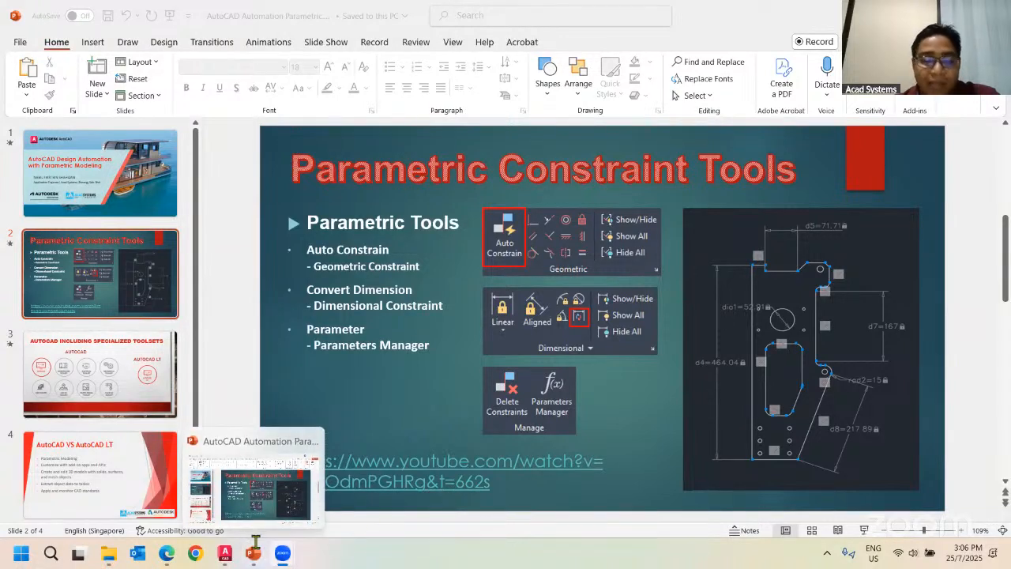
# Switch back to AutoCAD and look over the plate's outline and side view
pyautogui.click(224, 553)
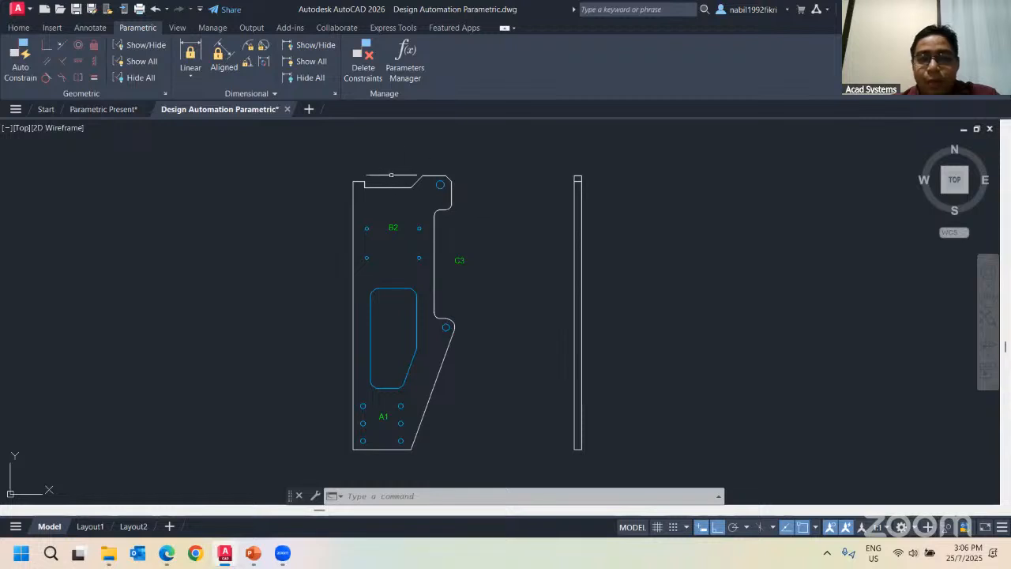
pyautogui.moveTo(496, 225); pyautogui.dragTo(423, 203, button='middle')
pyautogui.scroll(1, 361, 204)
pyautogui.moveTo(330, 188); pyautogui.dragTo(401, 208, button='middle')
pyautogui.scroll(-1, 363, 204)
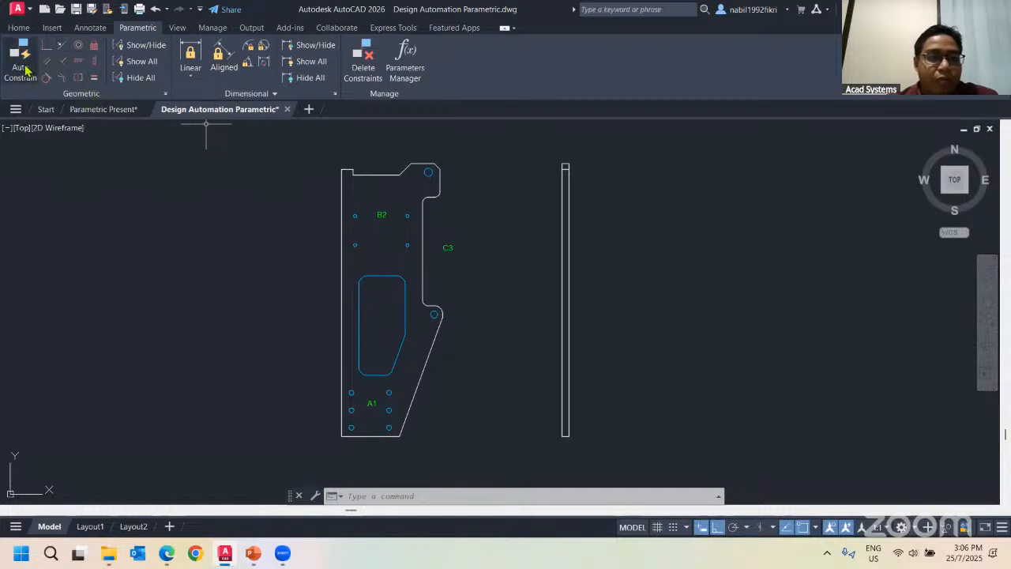
# Try moving the plate's long left edge away from the outline by its midpoint, and undo the move
pyautogui.scroll(4, 321, 164)
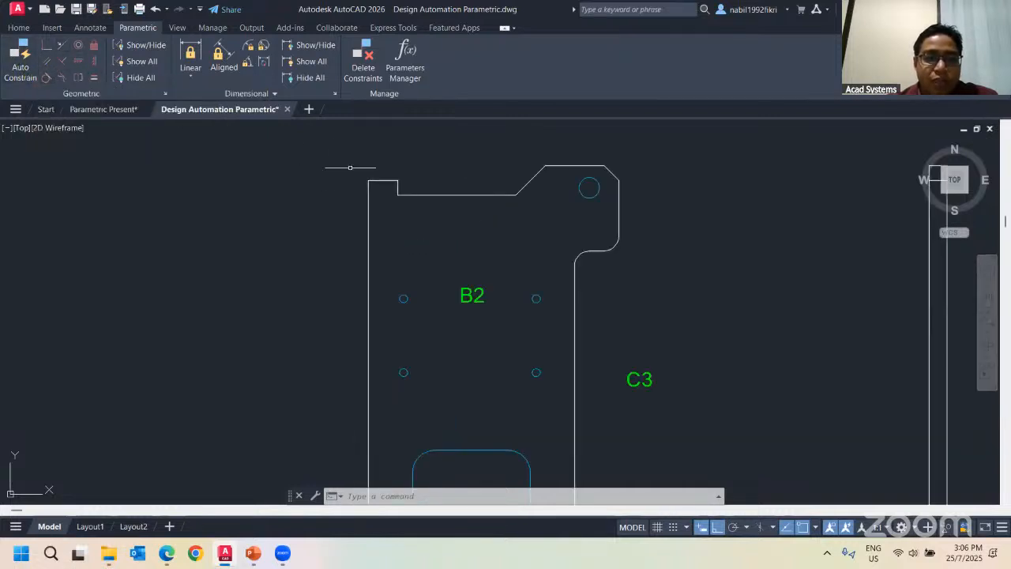
pyautogui.click(369, 215)
pyautogui.scroll(-3, 418, 244)
pyautogui.scroll(2, 401, 345)
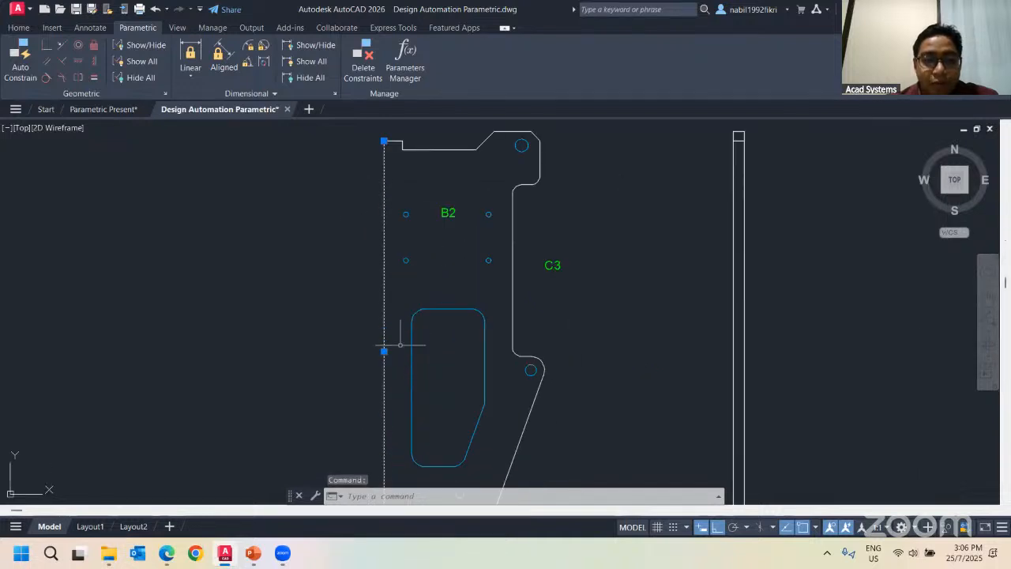
pyautogui.click(384, 351)
pyautogui.press('Escape')
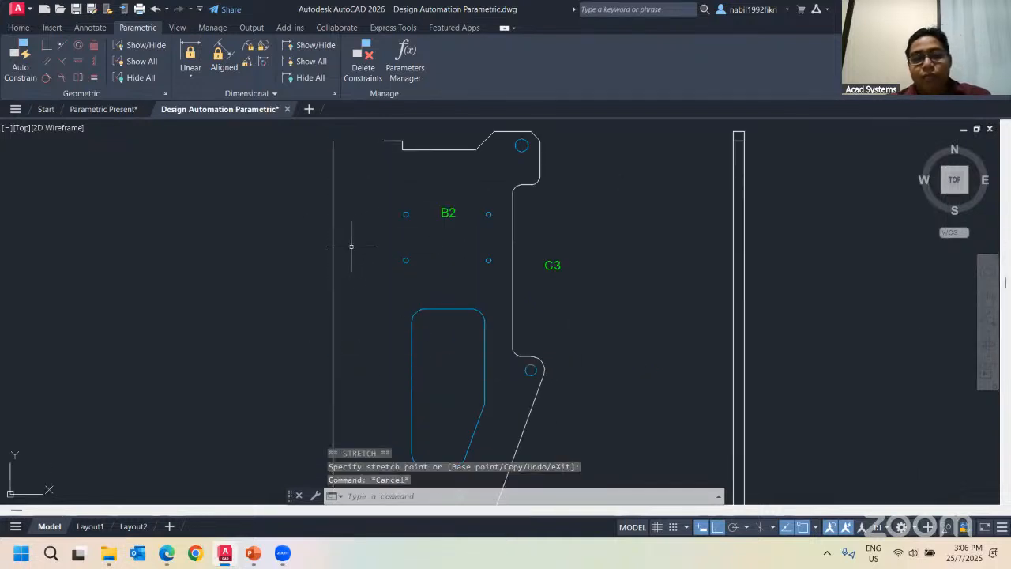
pyautogui.hotkey('ctrl', 'z')
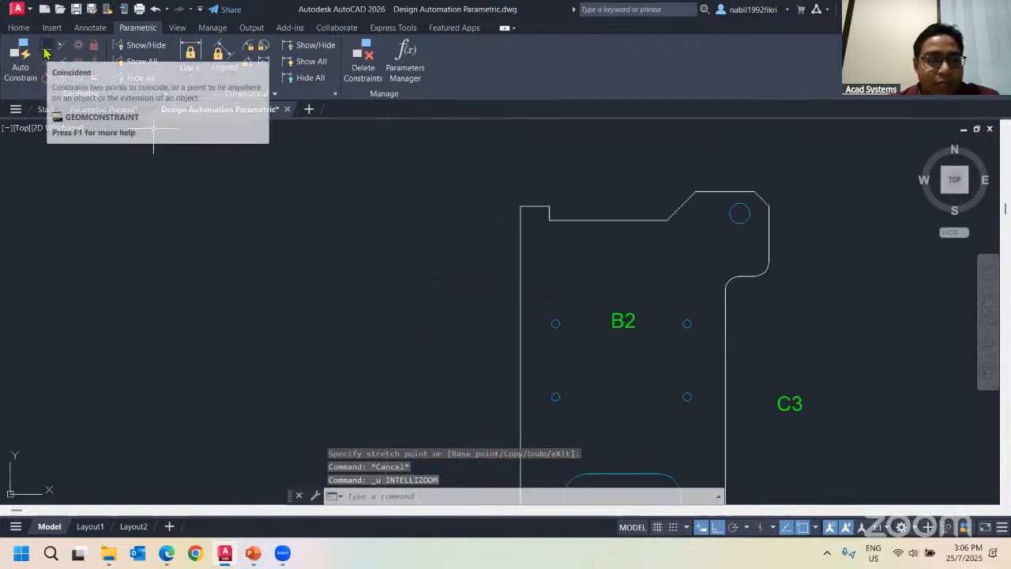
pyautogui.click(45, 48)
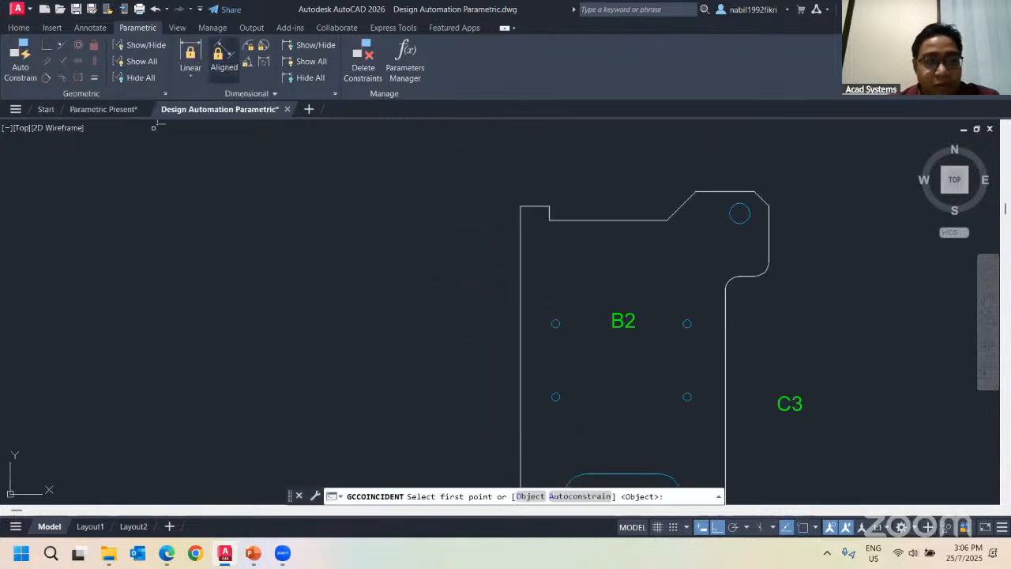
pyautogui.click(524, 204)
pyautogui.click(521, 208)
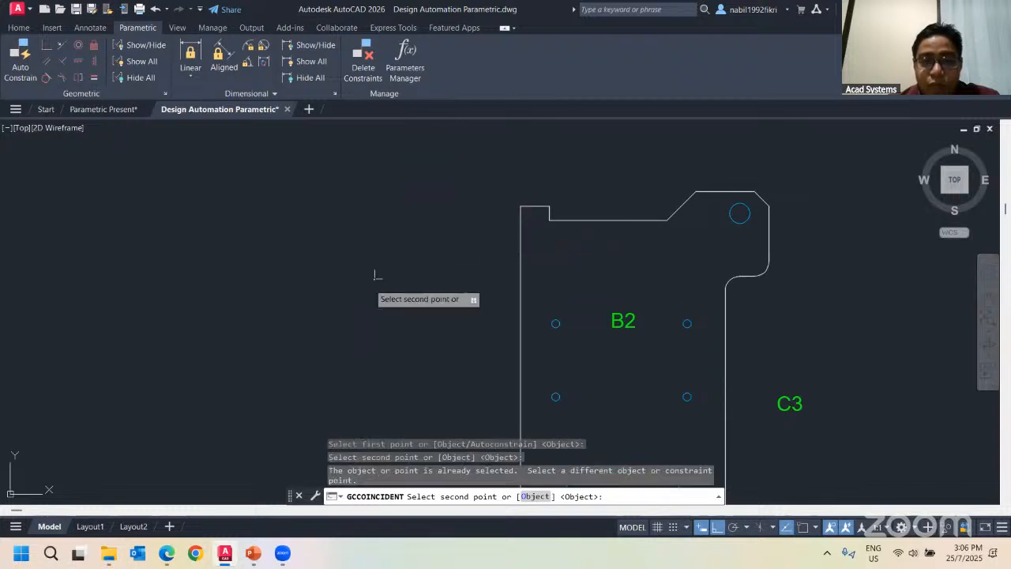
pyautogui.moveTo(481, 284); pyautogui.dragTo(379, 232, button='middle')
pyautogui.press('Escape')
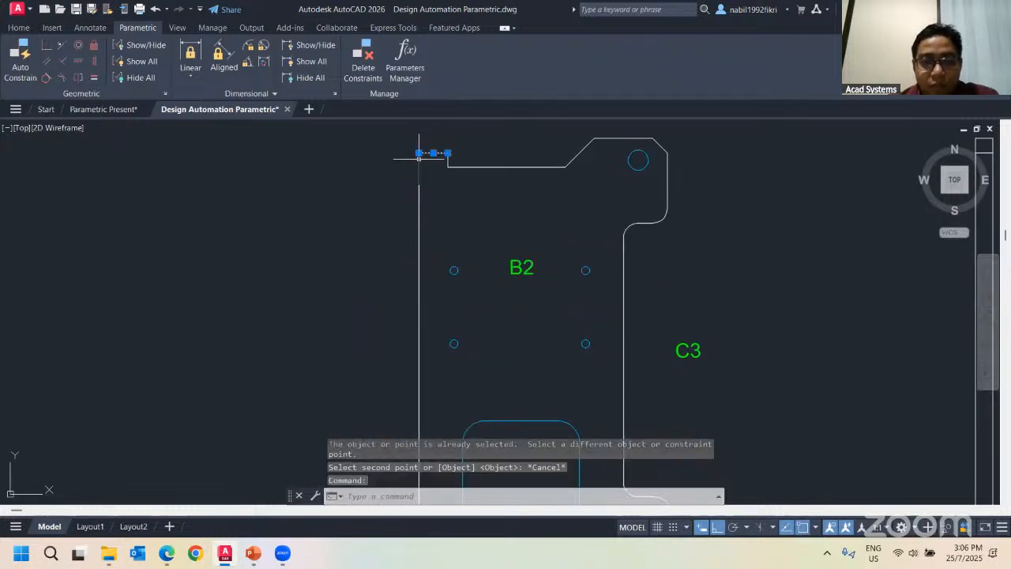
pyautogui.click(419, 155)
pyautogui.press('Escape')
pyautogui.press('Escape')
# Apply a Coincident constraint between the long left edge and the short top edge at the plate's upper-left corner
pyautogui.click(47, 48)
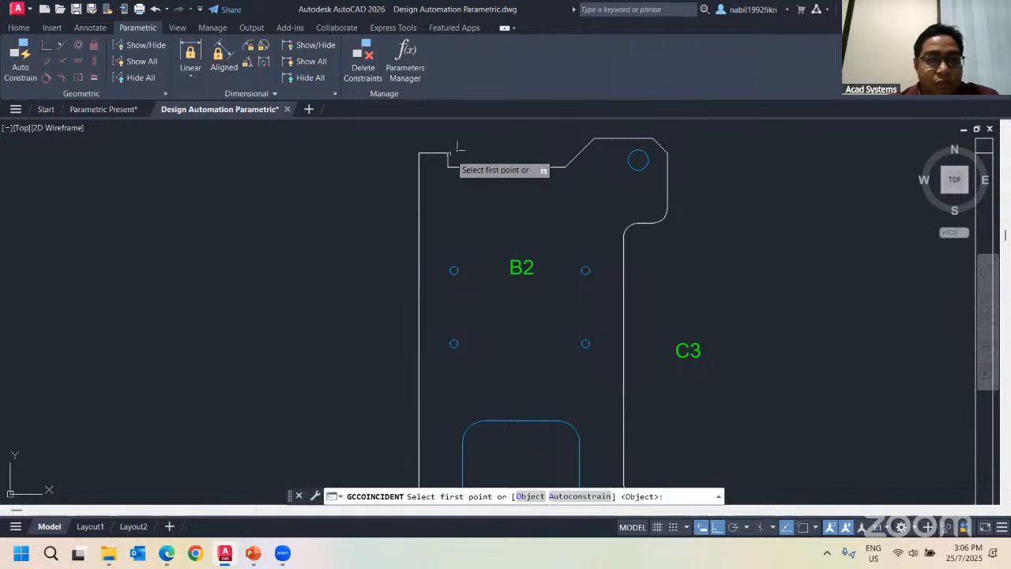
pyautogui.click(421, 155)
pyautogui.click(420, 155)
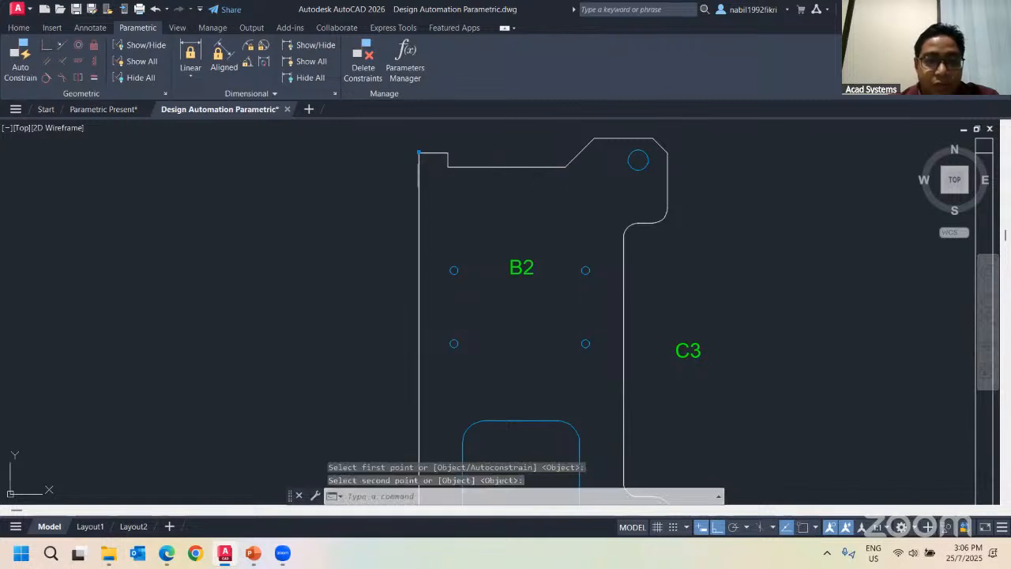
# Stretch the lower end of the plate's long left edge outward, away from the bottom edge
pyautogui.scroll(2, 423, 158)
pyautogui.scroll(-3, 441, 178)
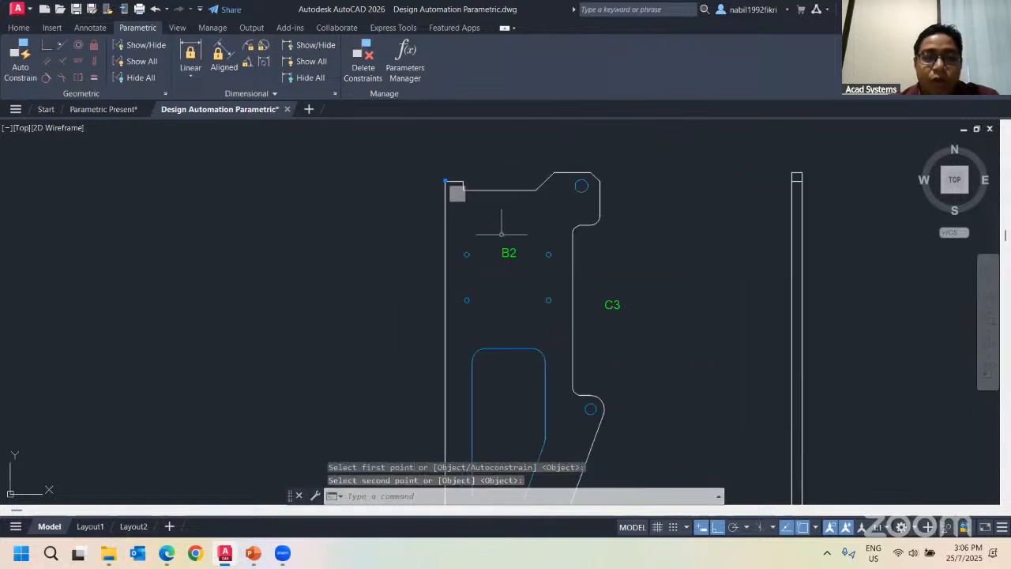
pyautogui.scroll(2, 451, 316)
pyautogui.scroll(-2, 449, 293)
pyautogui.scroll(2, 440, 369)
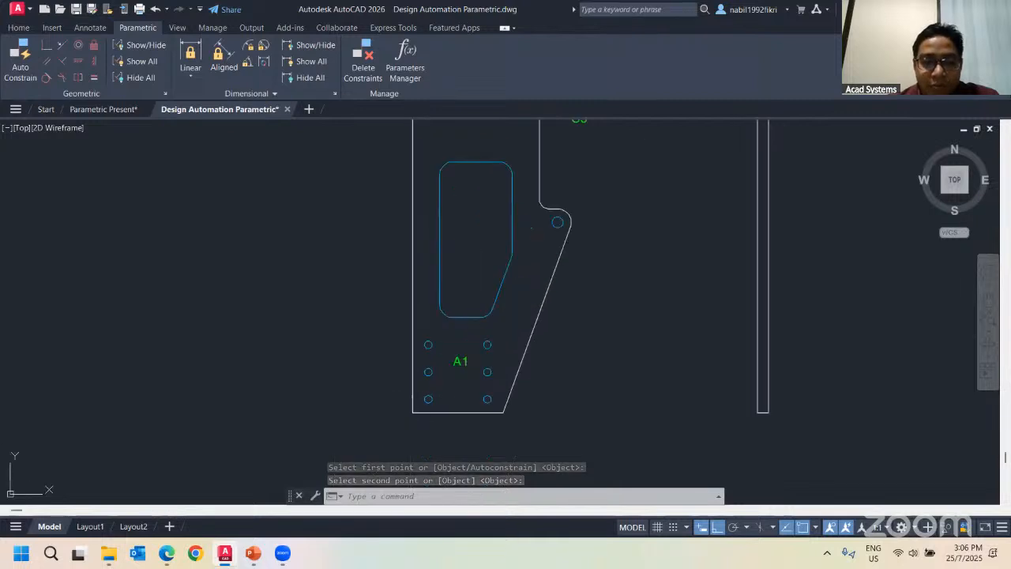
pyautogui.click(413, 410)
pyautogui.click(412, 411)
pyautogui.click(387, 411)
pyautogui.press('Escape')
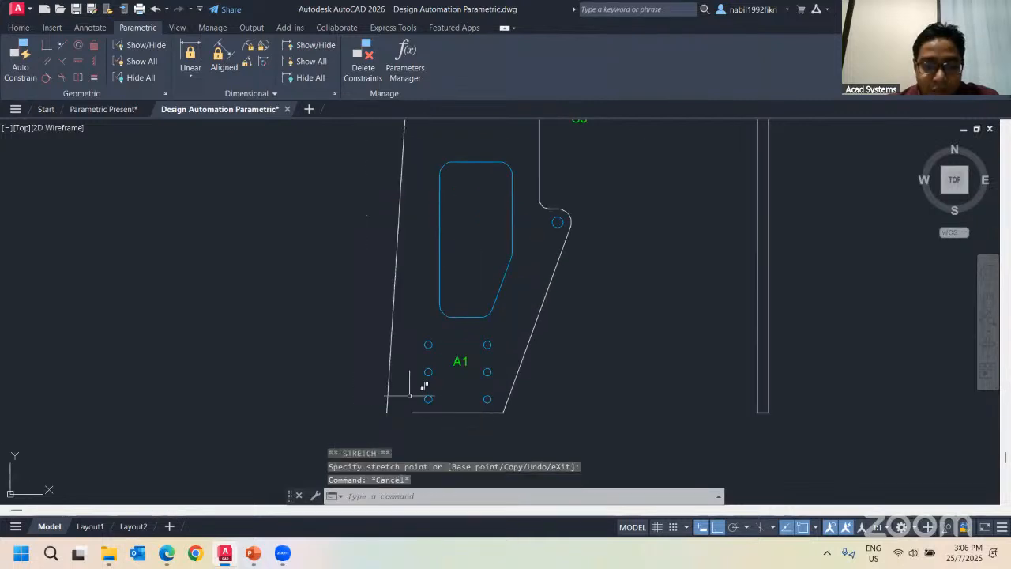
# Try a Coincident constraint between the stretched edge's lower end and the bottom edge's left end, and undo both the constraint and the stretch
pyautogui.scroll(4, 419, 388)
pyautogui.click(46, 45)
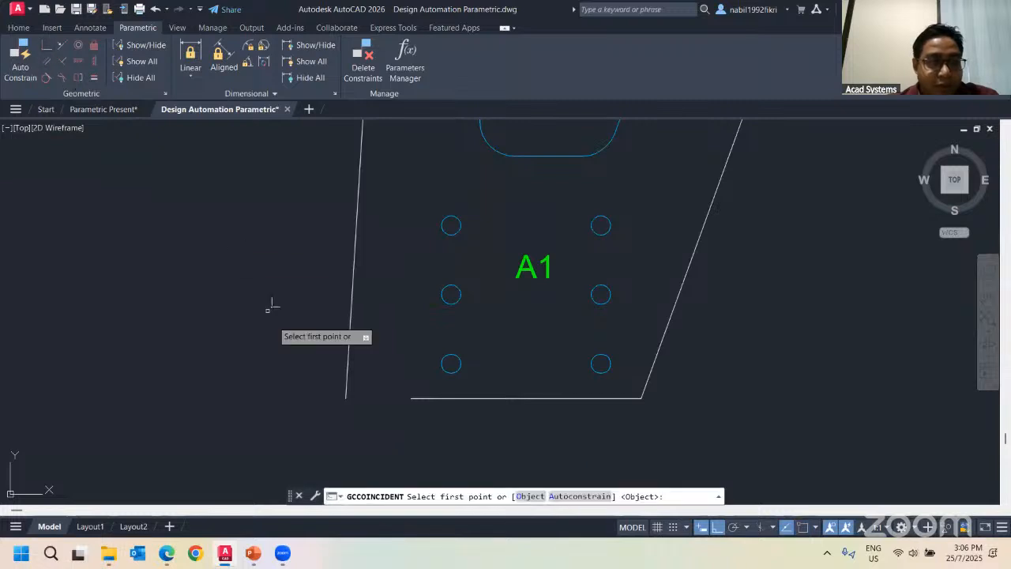
pyautogui.click(346, 396)
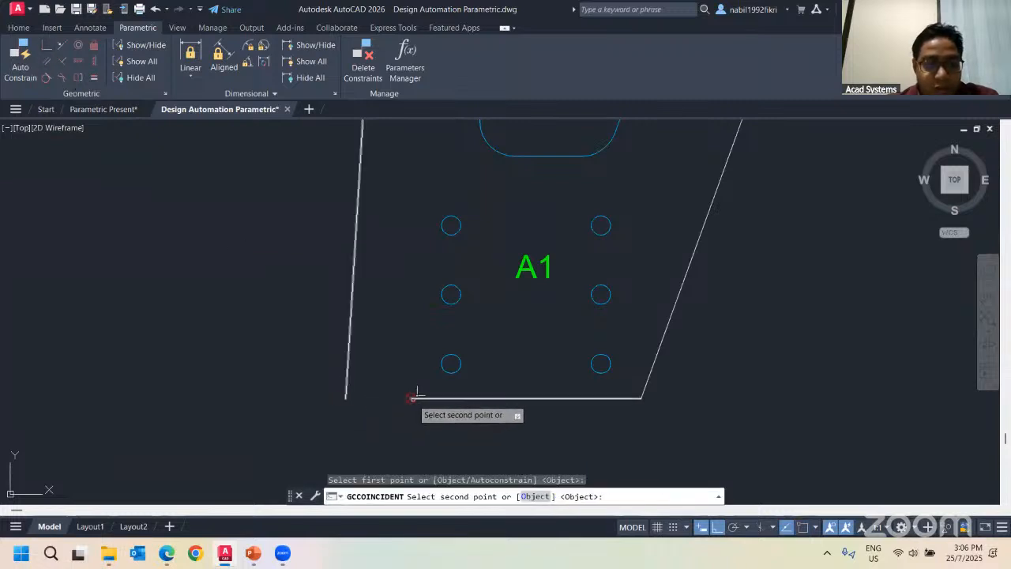
pyautogui.click(412, 398)
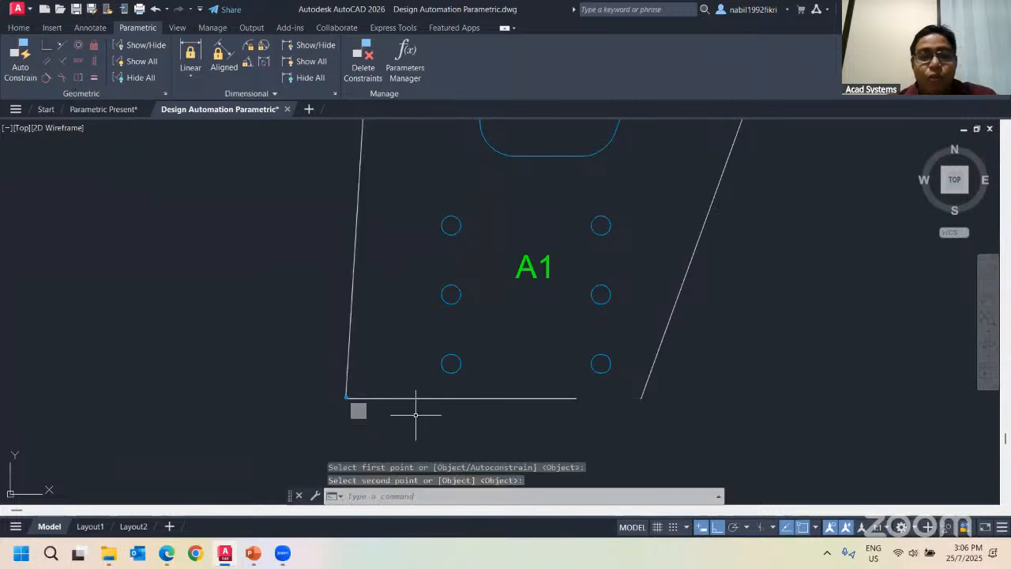
pyautogui.hotkey('ctrl', 'z')
pyautogui.hotkey('ctrl', 'z')
pyautogui.hotkey('ctrl', 'z')
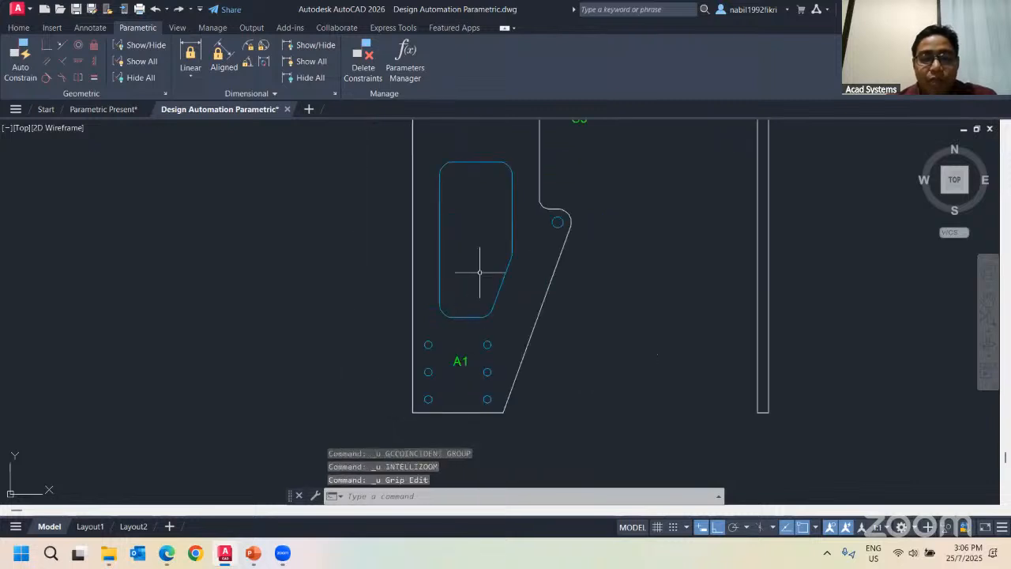
# Apply a Coincident constraint between the long left edge and the bottom edge at the plate's lower-left corner
pyautogui.moveTo(480, 273); pyautogui.dragTo(509, 384, button='middle')
pyautogui.scroll(-2, 445, 267)
pyautogui.moveTo(443, 268); pyautogui.dragTo(401, 212, button='middle')
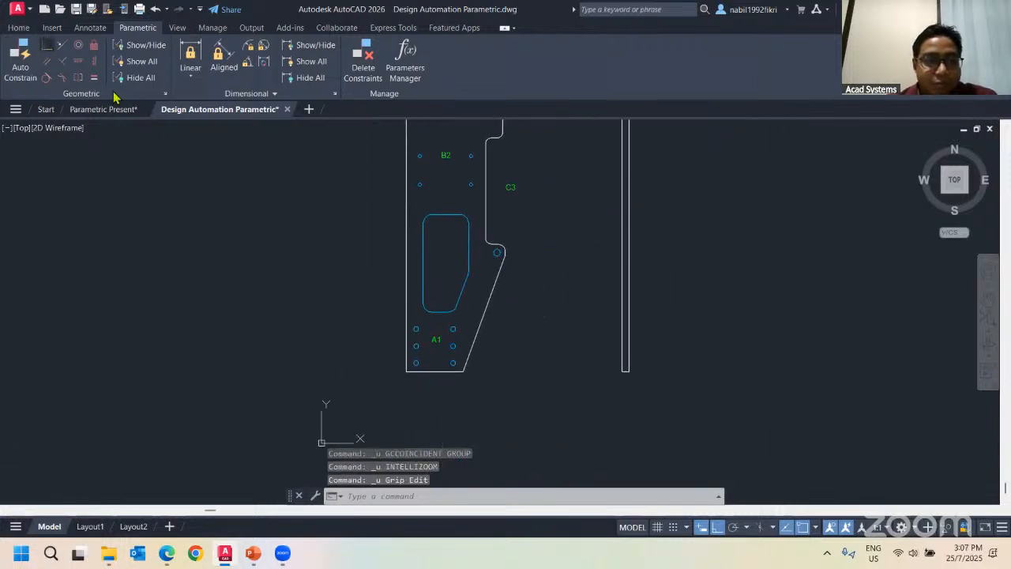
pyautogui.click(46, 45)
pyautogui.click(407, 369)
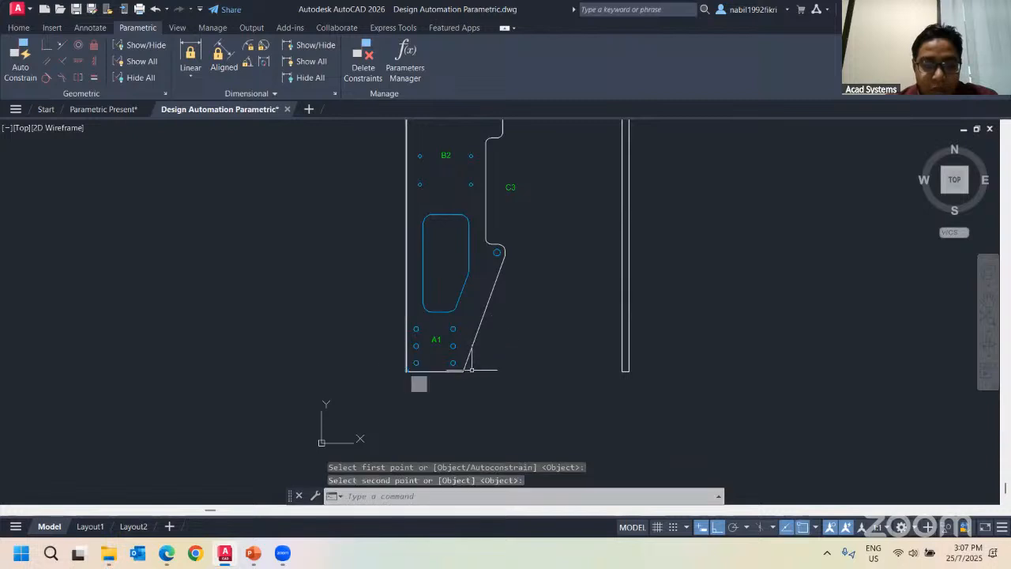
pyautogui.moveTo(419, 384); pyautogui.dragTo(391, 475, button='middle')
pyautogui.press('Escape')
pyautogui.press('Escape')
# Try moving the constrained left edge outward and back by its midpoint, and undo both moves
pyautogui.click(380, 233)
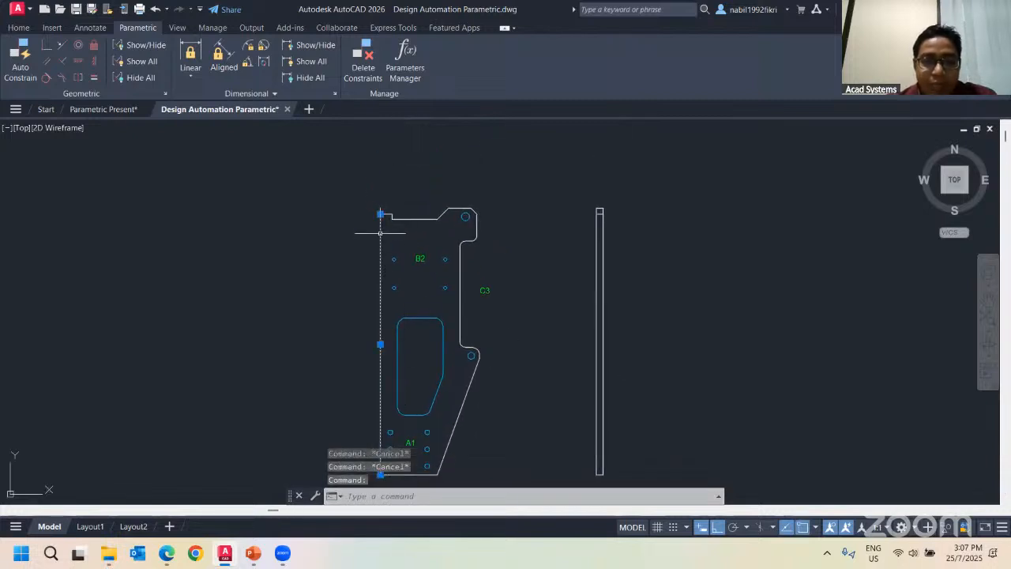
pyautogui.click(380, 343)
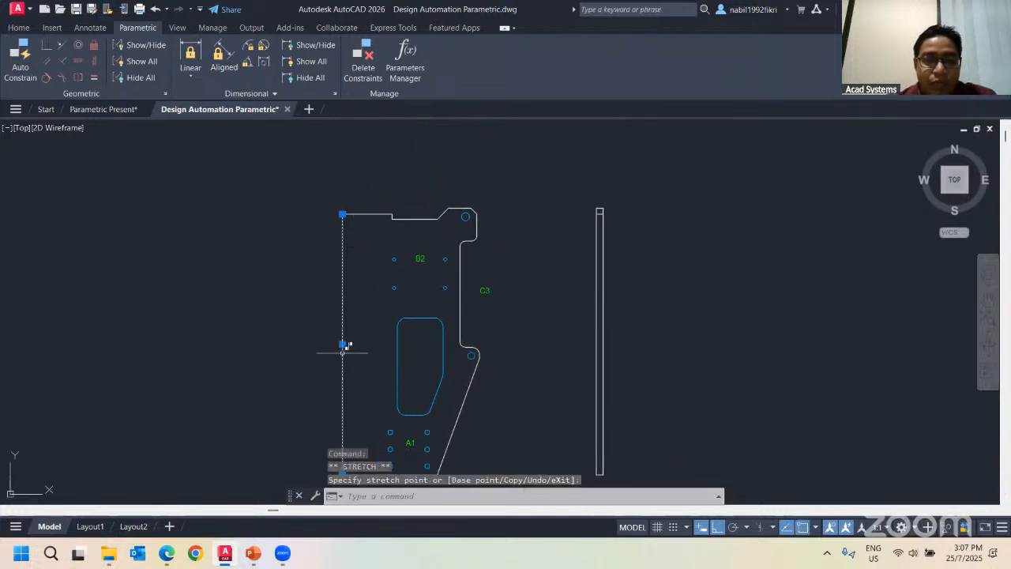
pyautogui.click(342, 344)
pyautogui.click(371, 343)
pyautogui.hotkey('ctrl', 'z')
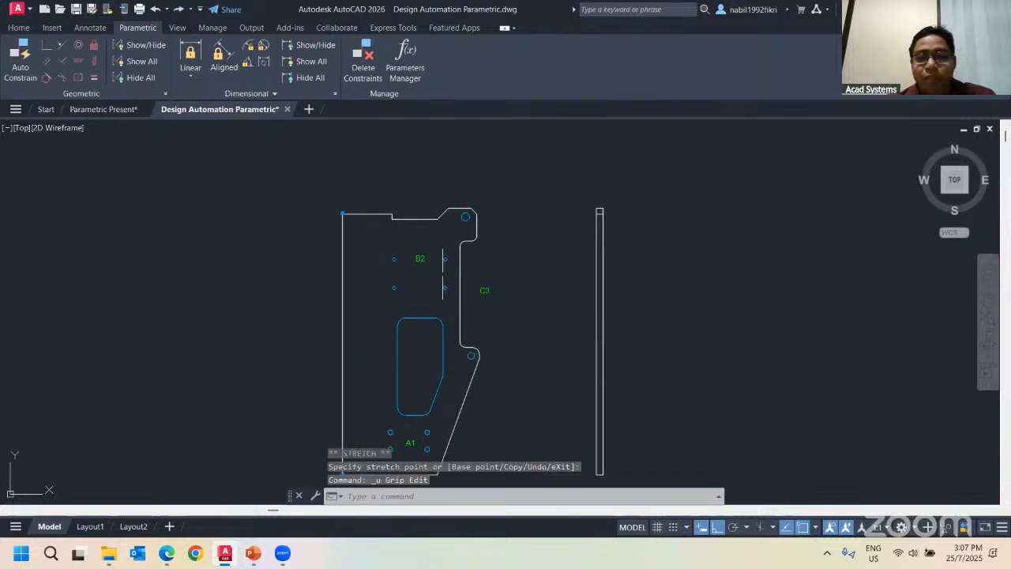
pyautogui.hotkey('ctrl', 'z')
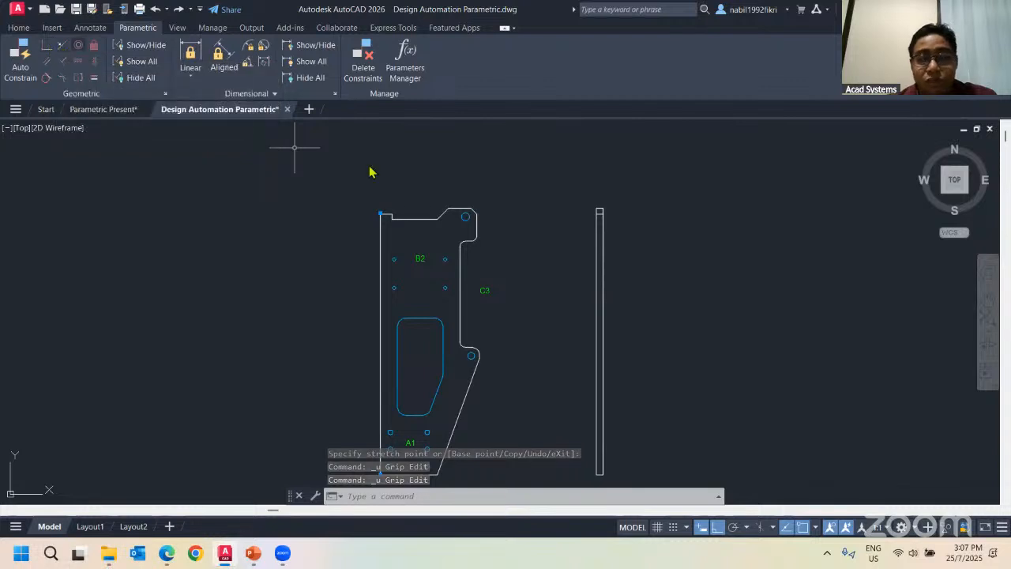
pyautogui.moveTo(404, 260); pyautogui.dragTo(371, 218, button='middle')
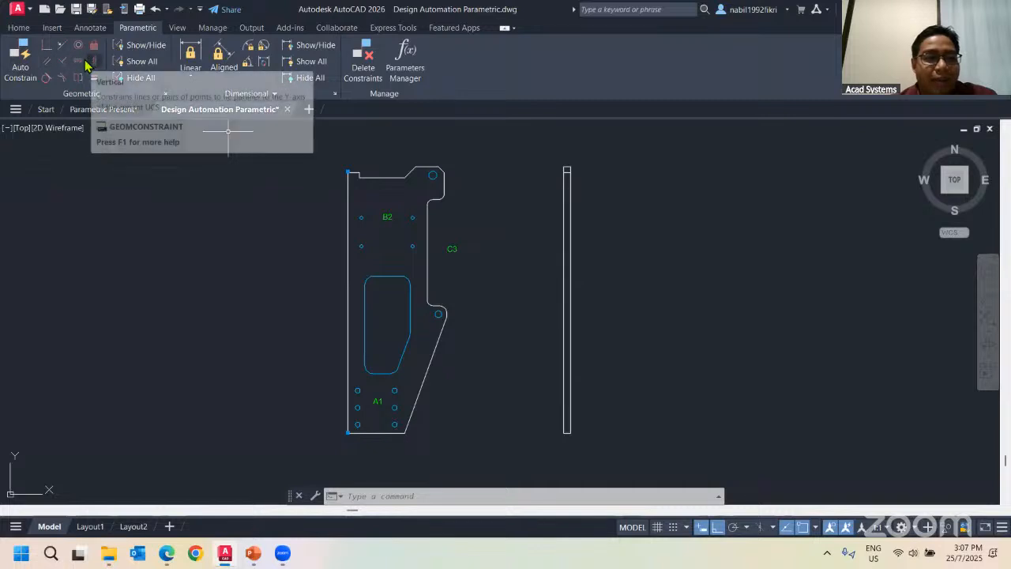
pyautogui.click(349, 199)
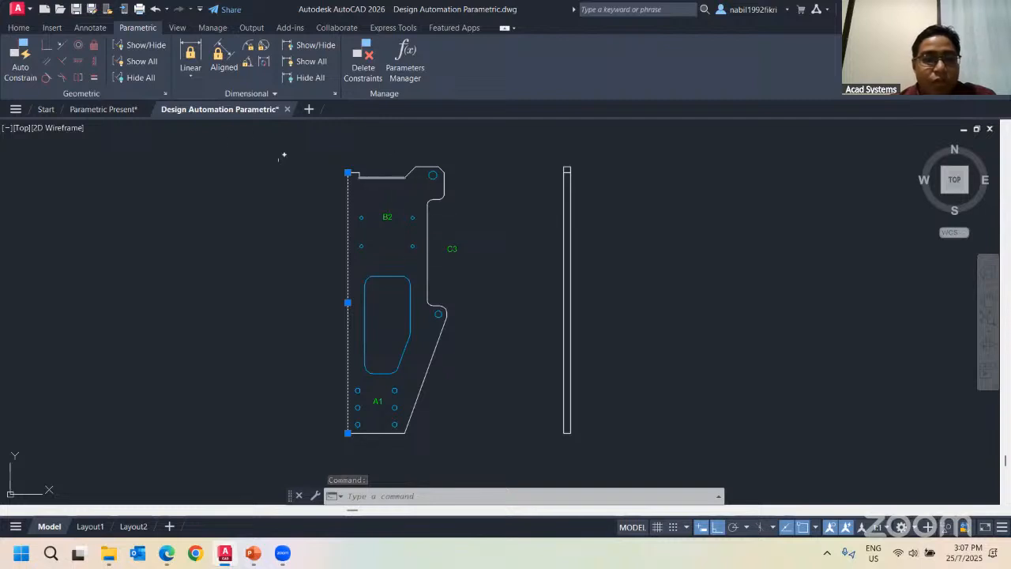
pyautogui.press('Escape')
pyautogui.press('Escape')
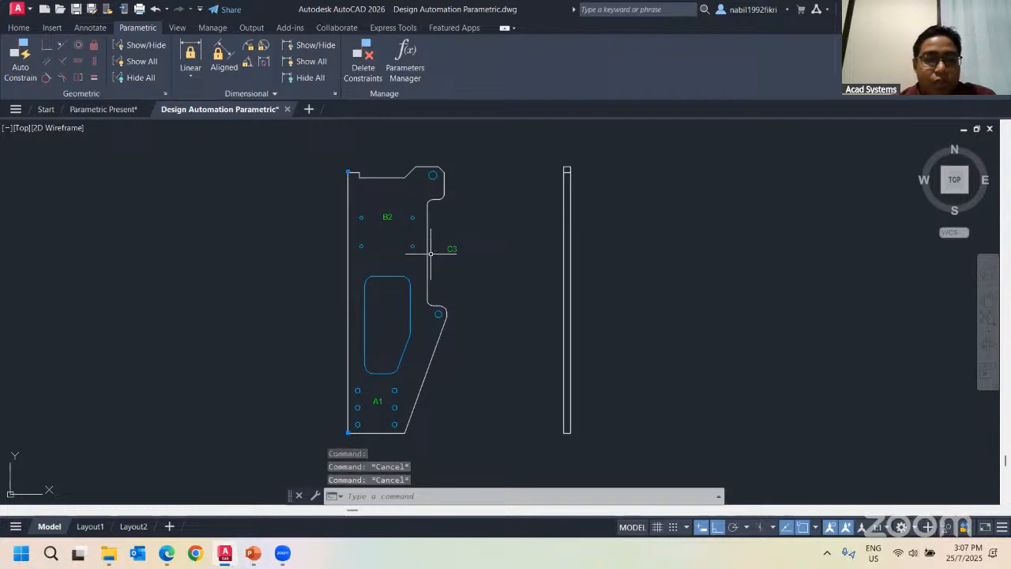
# Run Auto Constrain on a window selection covering the plate and its side view
pyautogui.click(20, 72)
pyautogui.click(289, 136)
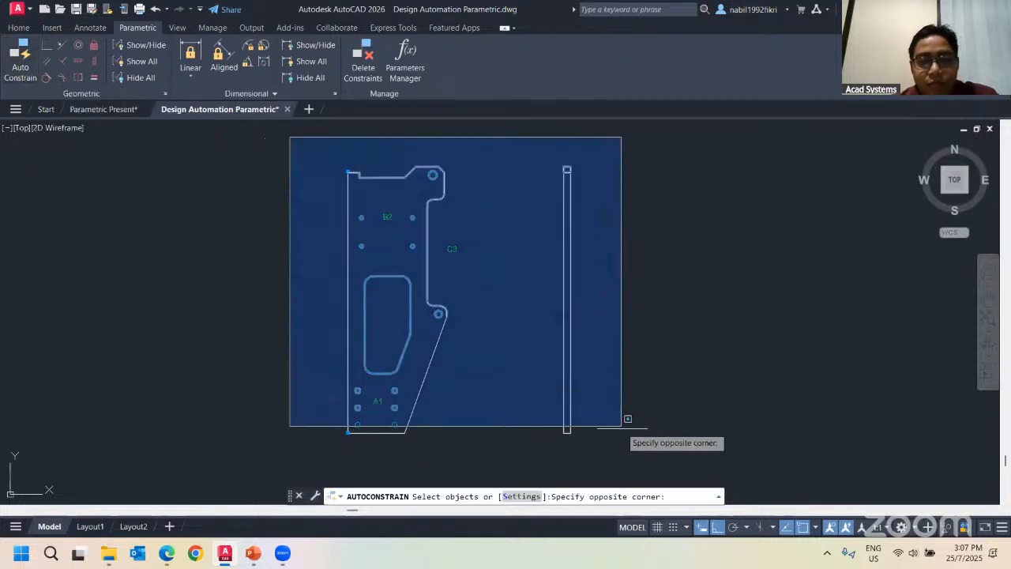
pyautogui.click(624, 425)
pyautogui.press('Return')
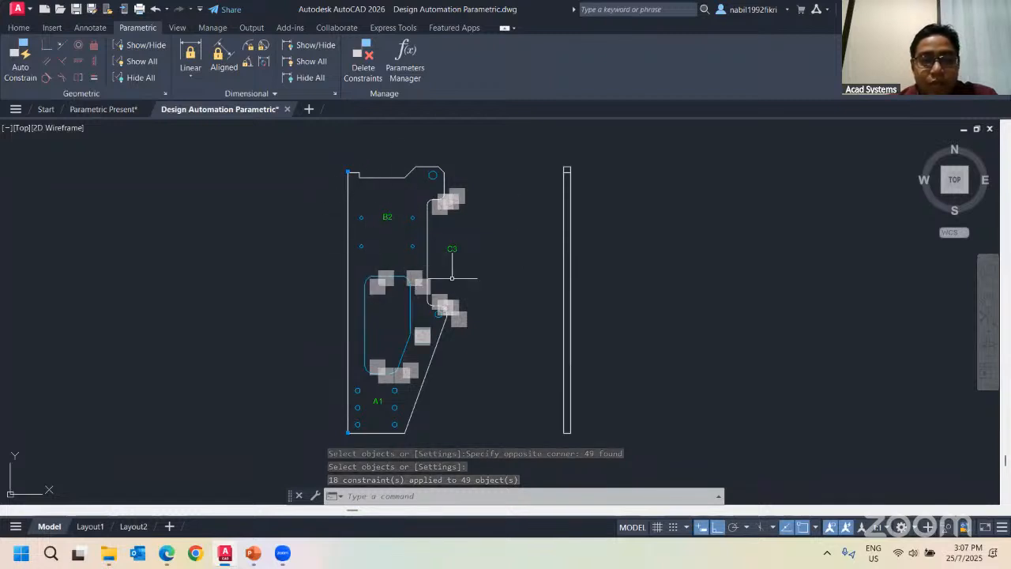
# Inspect the automatic constraint markers around the inner cutout and the notch by C3, and undo the Auto Constrain operation
pyautogui.scroll(8, 484, 258)
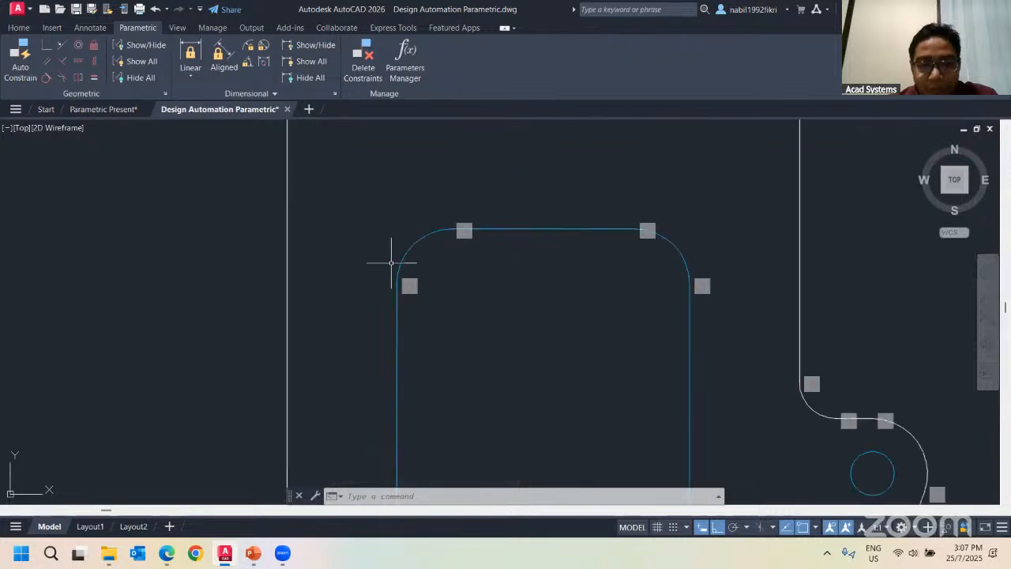
pyautogui.scroll(-9, 403, 266)
pyautogui.moveTo(331, 234); pyautogui.dragTo(340, 279, button='middle')
pyautogui.scroll(5, 342, 235)
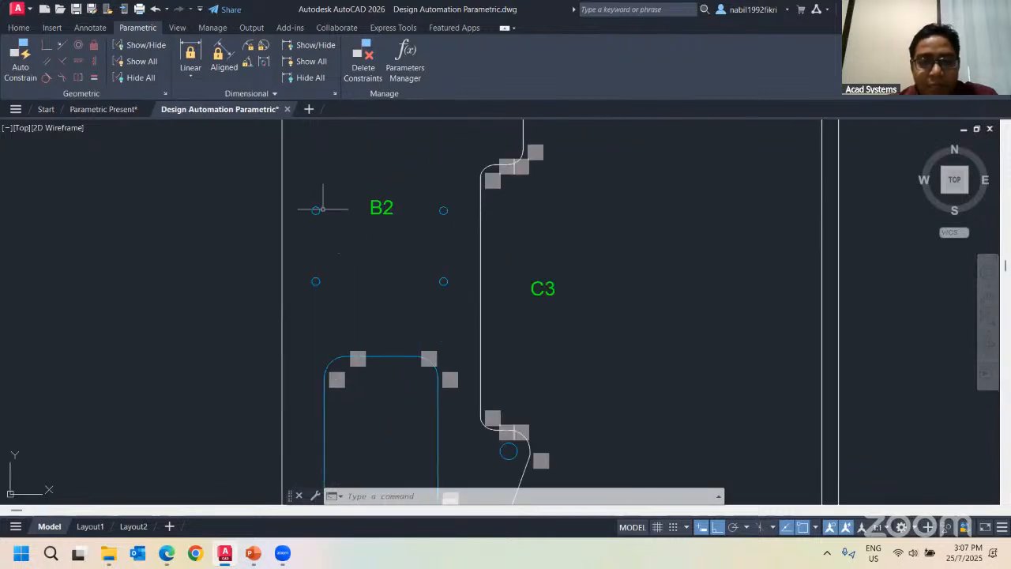
pyautogui.scroll(-5, 323, 215)
pyautogui.moveTo(331, 214); pyautogui.dragTo(374, 224, button='middle')
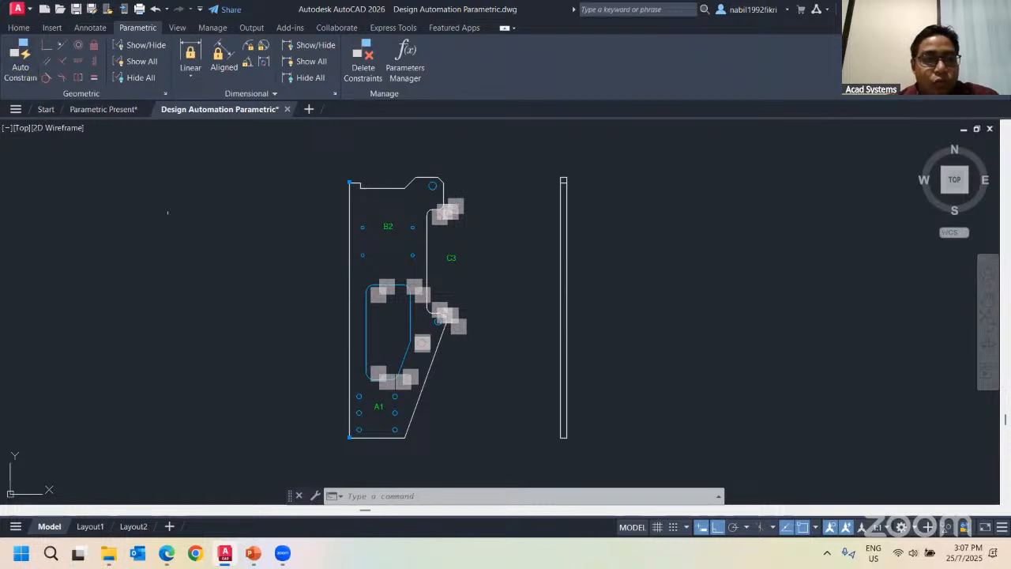
pyautogui.hotkey('ctrl', 'z')
pyautogui.hotkey('ctrl', 'z')
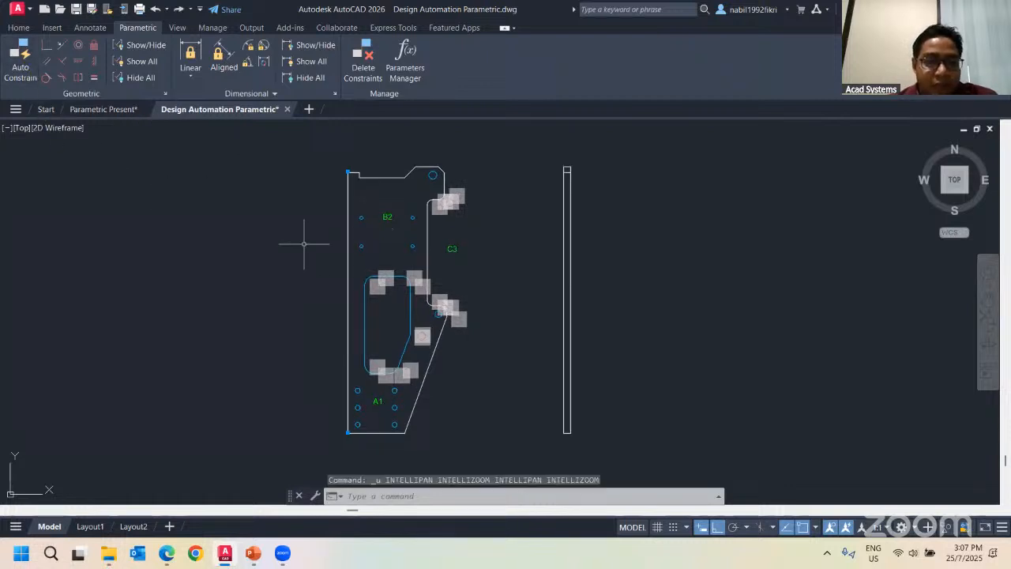
# Apply a Parallel constraint between the cutout's slanted edge and the plate's slanted outer edge
pyautogui.click(46, 67)
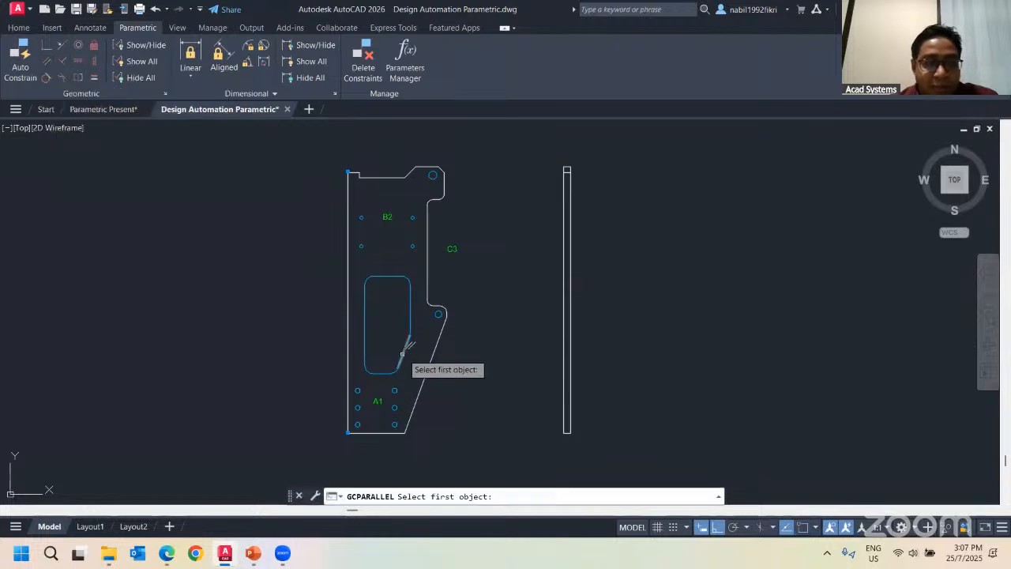
pyautogui.click(405, 350)
pyautogui.click(432, 355)
pyautogui.press('Return')
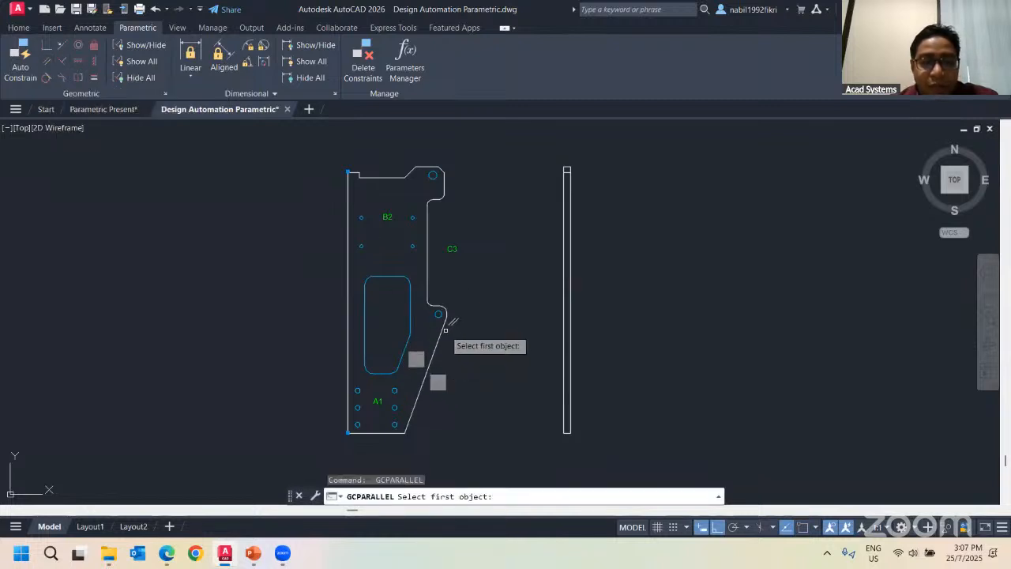
pyautogui.press('Escape')
# Stretch the upper end of the plate's slanted outer edge outward, and undo both the stretch and the Parallel constraint
pyautogui.click(445, 330)
pyautogui.click(444, 318)
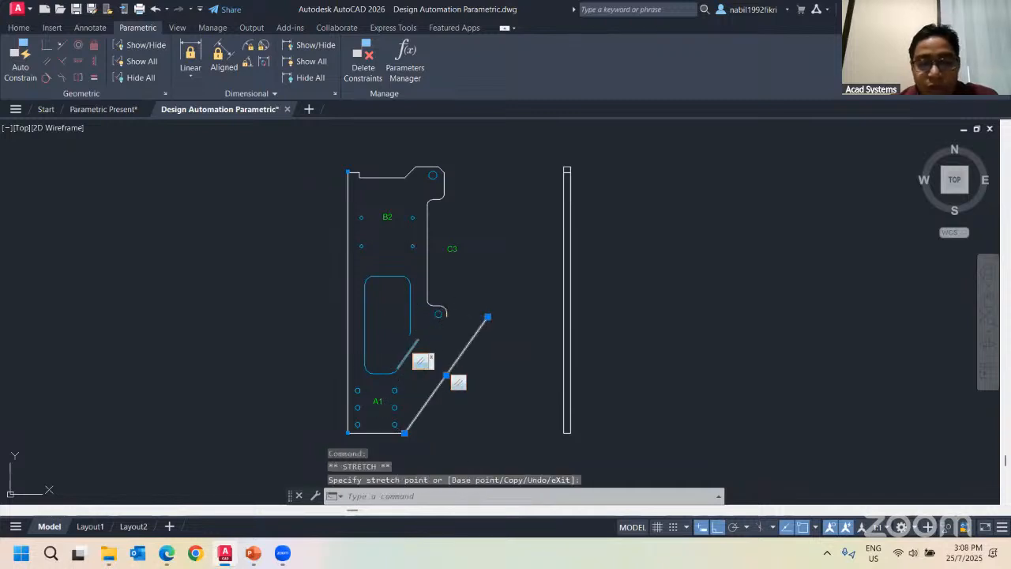
pyautogui.hotkey('ctrl', 'z')
pyautogui.hotkey('ctrl', 'z')
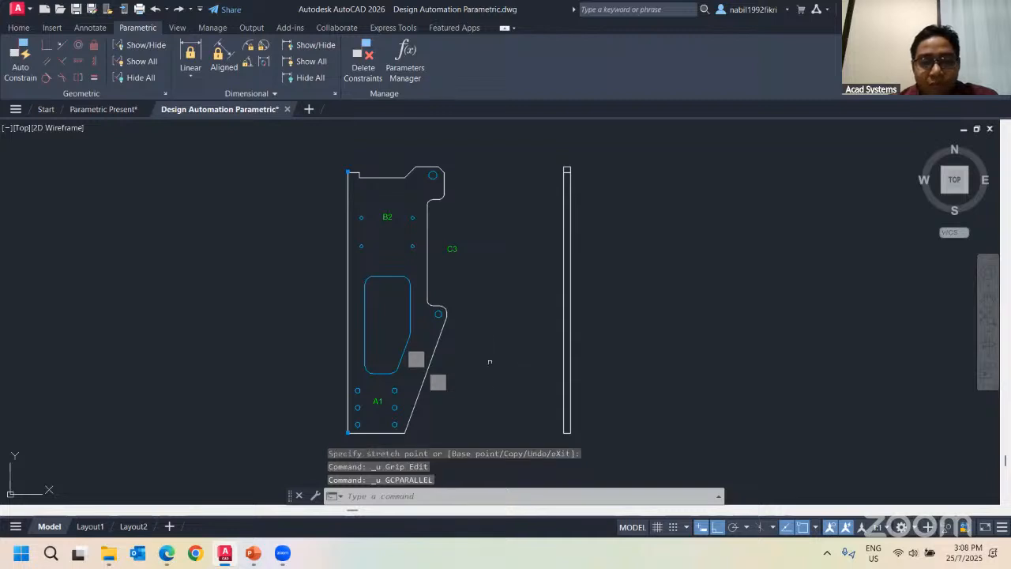
pyautogui.hotkey('ctrl', 'z')
pyautogui.press('Escape')
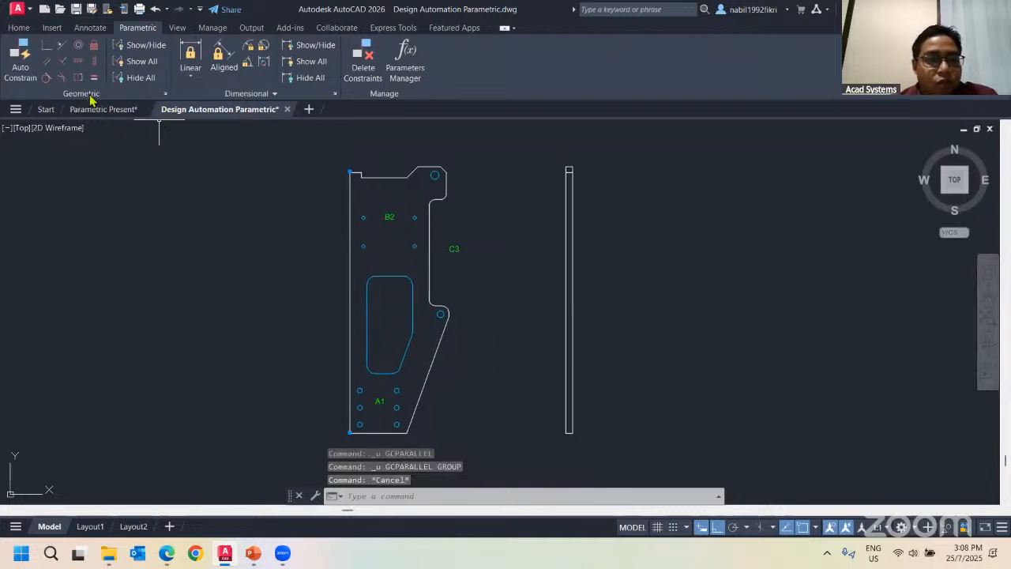
# Open Constraint Settings, review the Geometric and AutoConstrain options, try switching the applied type from Tangent to Coincident, and close without saving
pyautogui.click(165, 95)
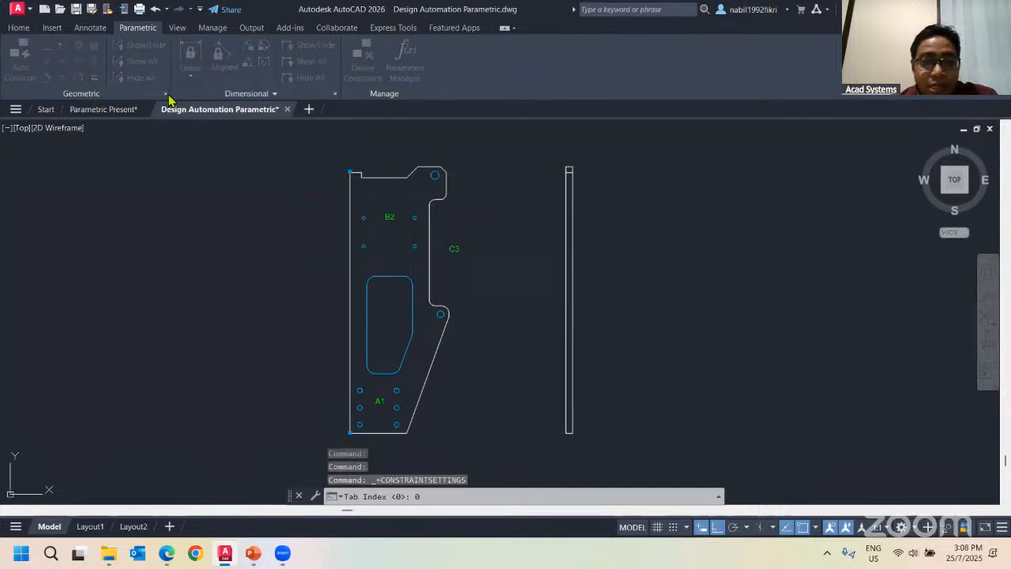
pyautogui.click(560, 179)
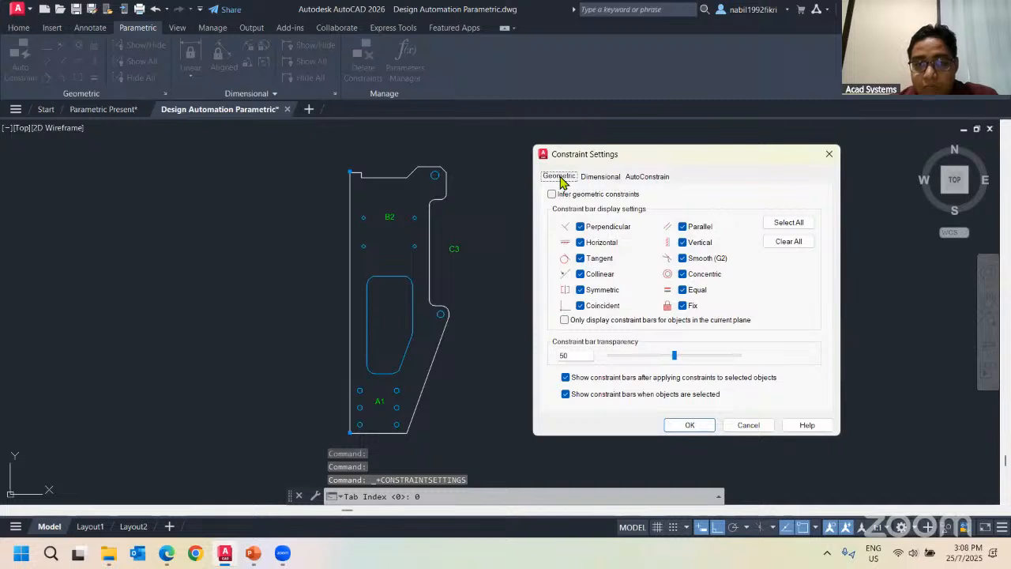
pyautogui.click(645, 177)
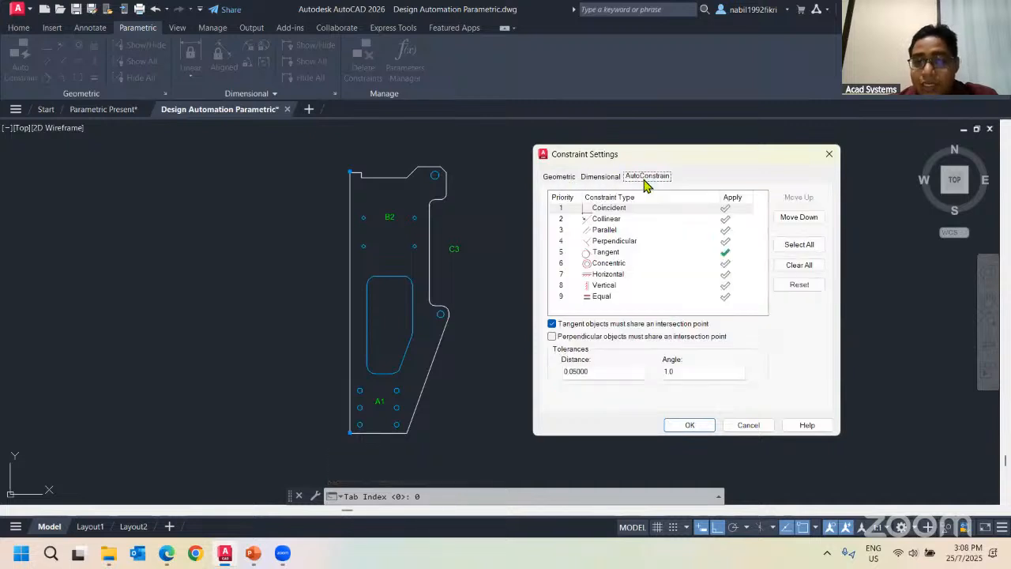
pyautogui.click(728, 253)
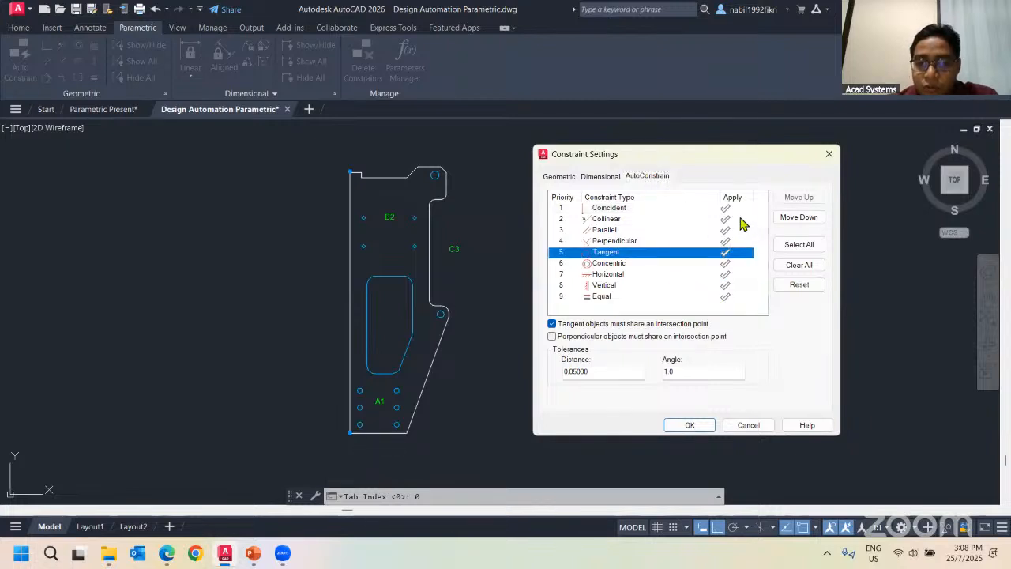
pyautogui.click(730, 208)
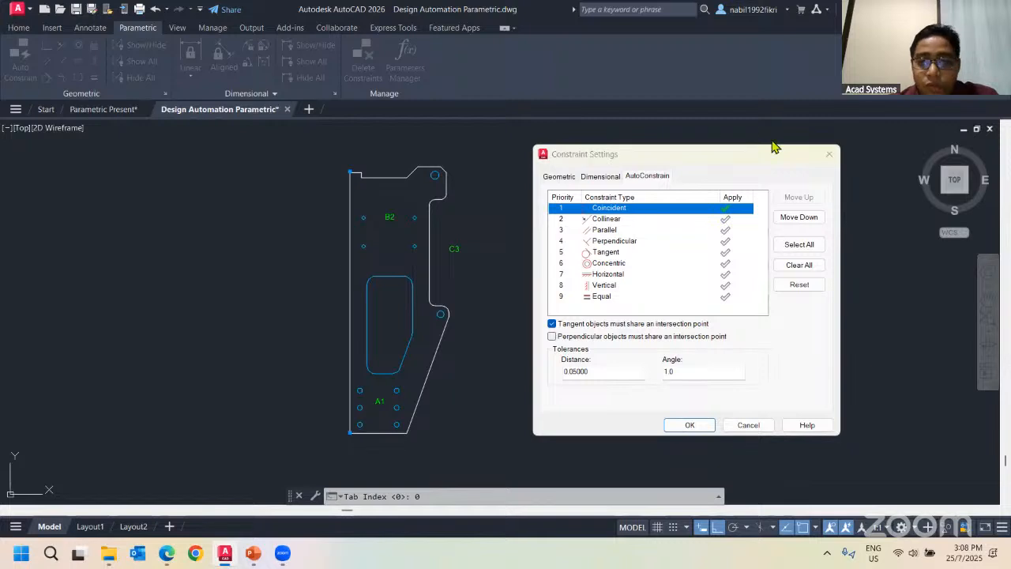
pyautogui.click(827, 155)
pyautogui.press('Escape')
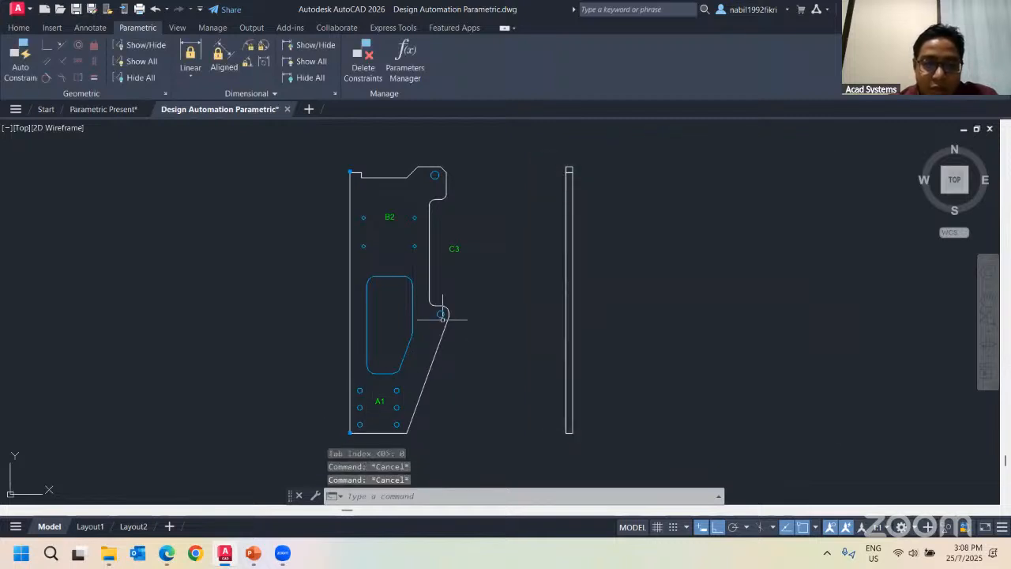
# Stretch the lower endpoint of the plate's long left edge outward so that the edge slants
pyautogui.click(351, 426)
pyautogui.click(350, 432)
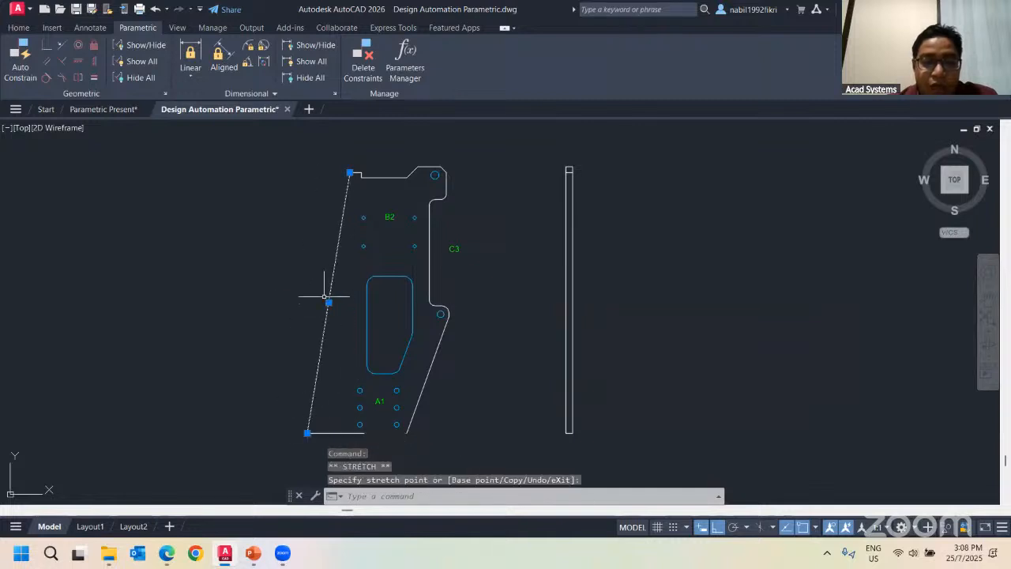
pyautogui.press('Escape')
pyautogui.press('Escape')
# Apply a Vertical constraint to the plate's slanted long left edge and try stretching its lower endpoint outward
pyautogui.click(92, 63)
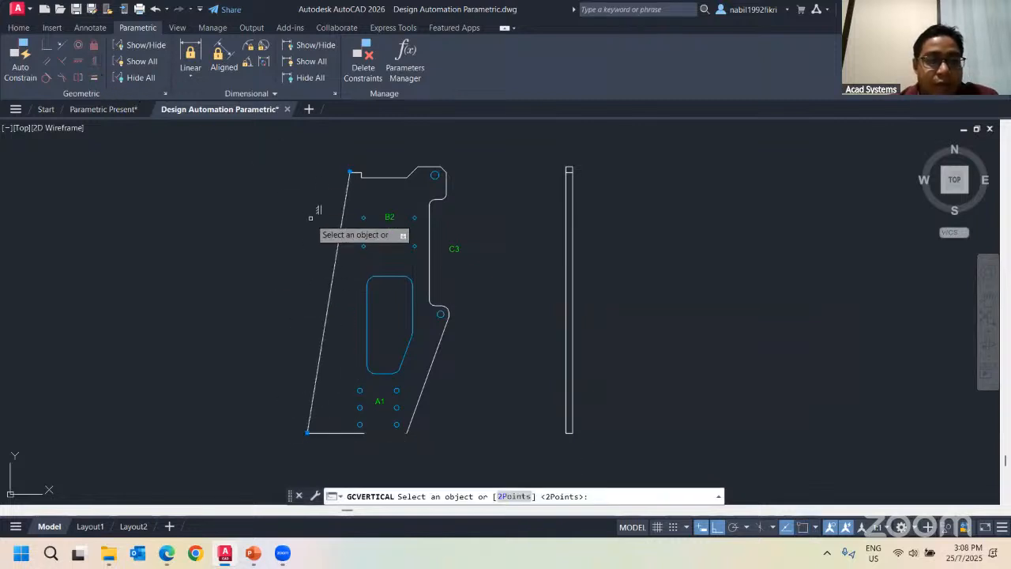
pyautogui.click(338, 240)
pyautogui.press('Escape')
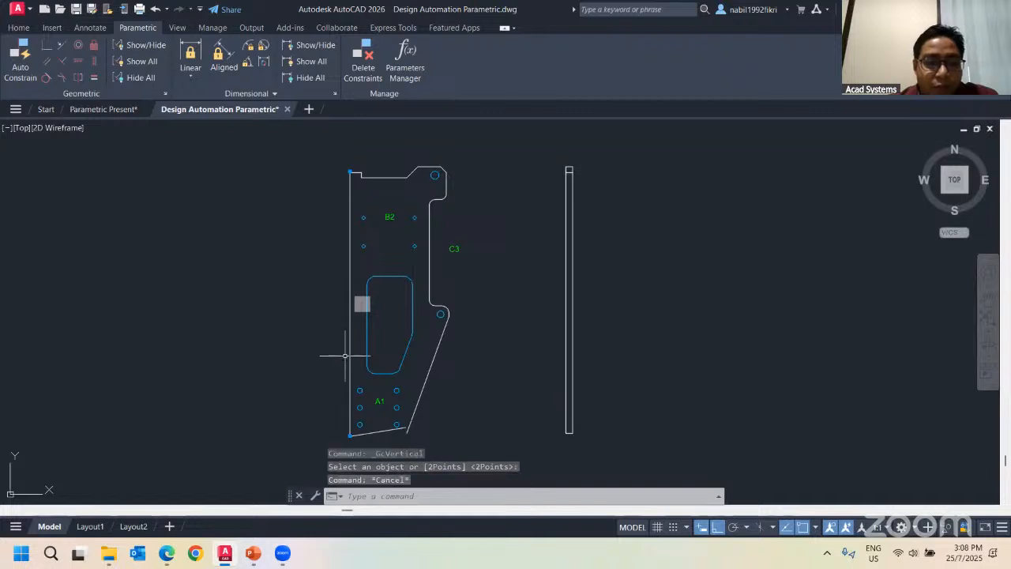
pyautogui.click(350, 359)
pyautogui.click(350, 436)
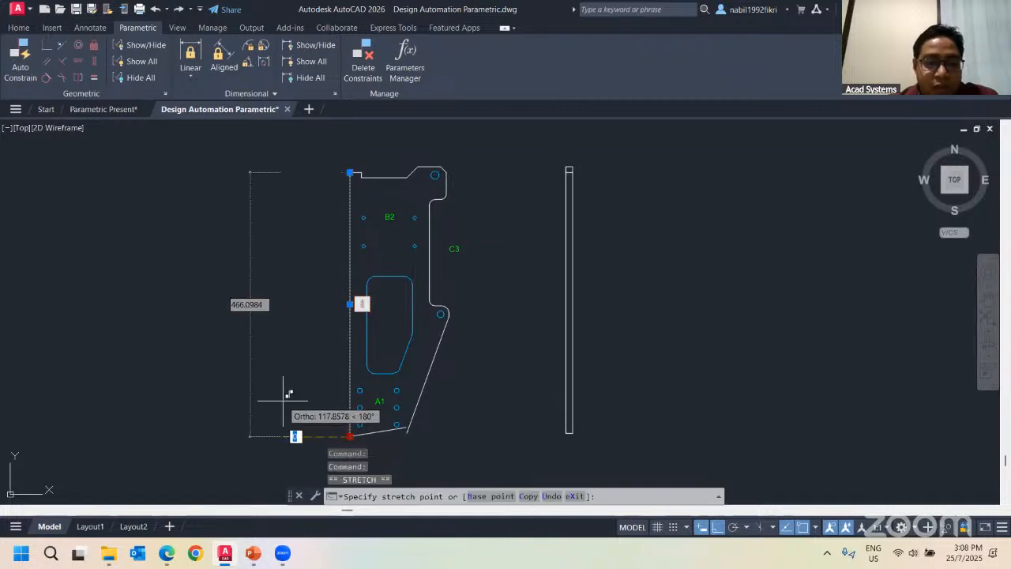
pyautogui.press('Escape')
# Undo the Vertical constraint and the stretches of the plate's long left edge
pyautogui.hotkey('ctrl', 'z')
pyautogui.hotkey('ctrl', 'z')
pyautogui.hotkey('ctrl', 'z')
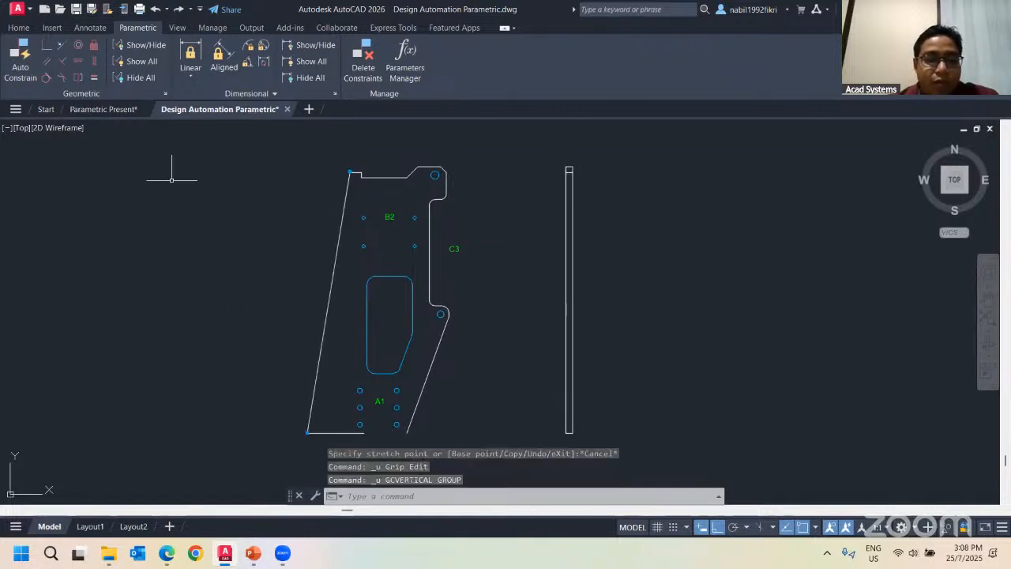
# Configure the AutoConstrain settings to apply only Coincident, Horizontal and Vertical constraints
pyautogui.click(165, 93)
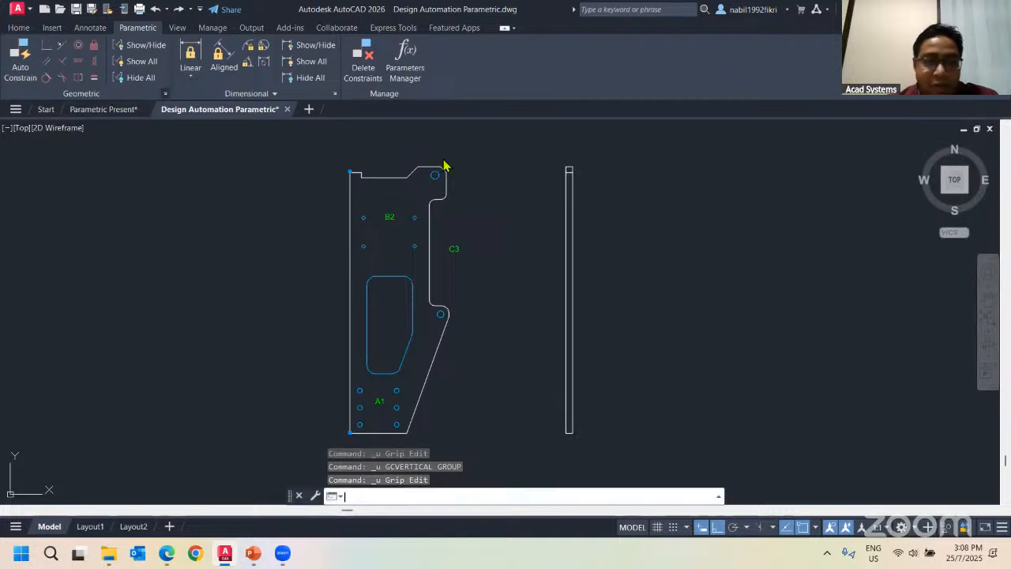
pyautogui.click(650, 177)
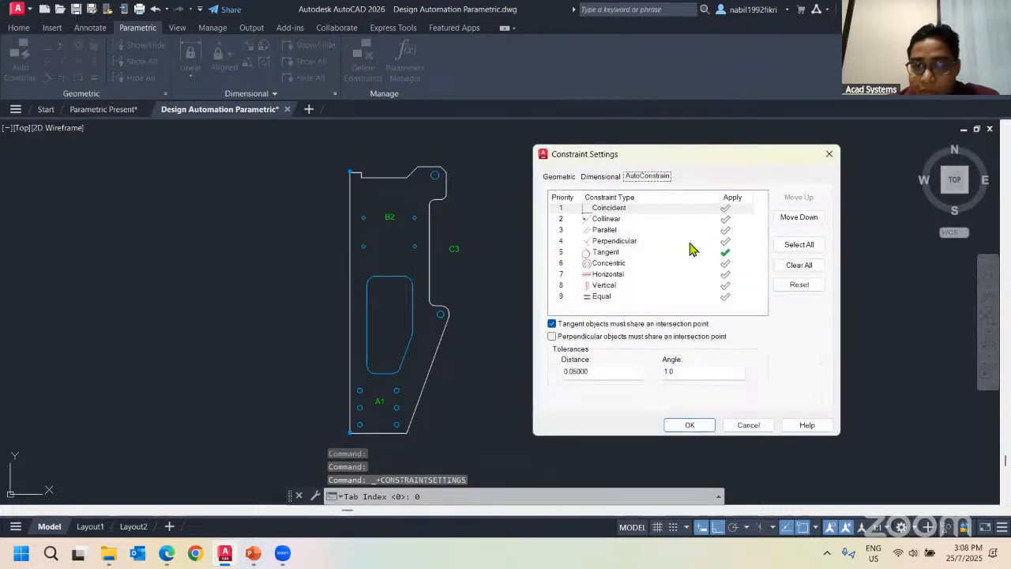
pyautogui.click(721, 210)
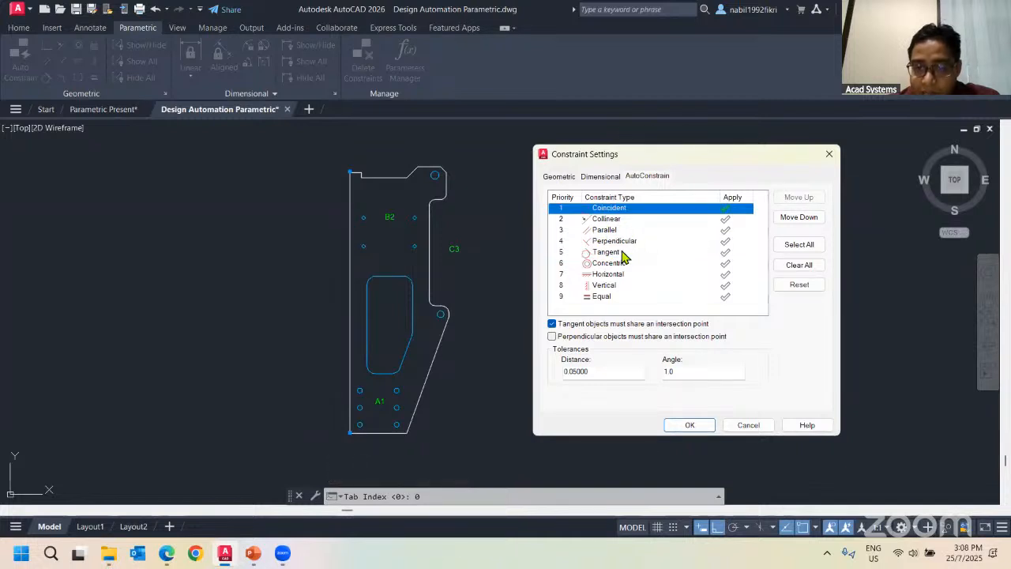
pyautogui.click(711, 274)
pyautogui.click(711, 286)
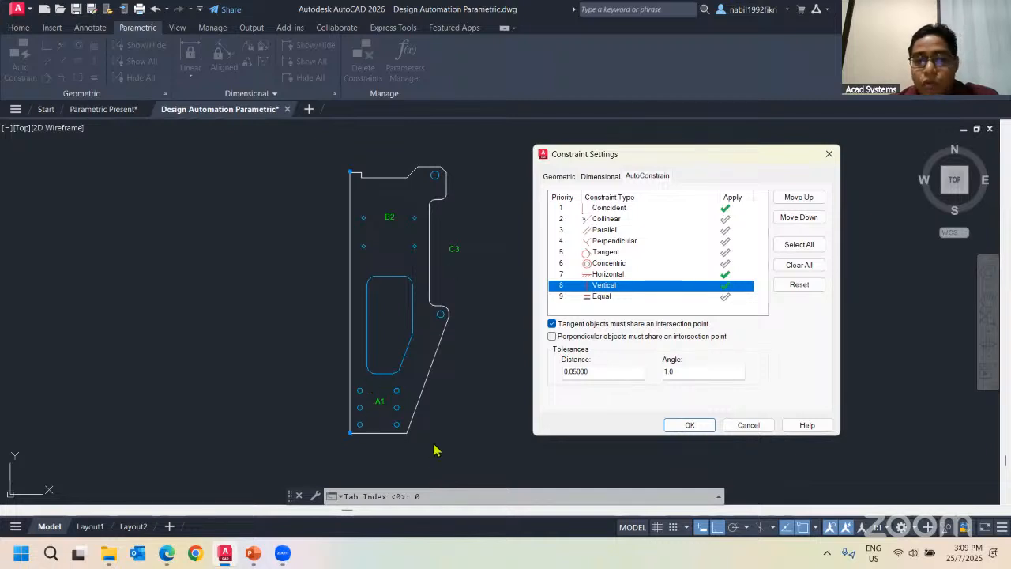
pyautogui.click(689, 425)
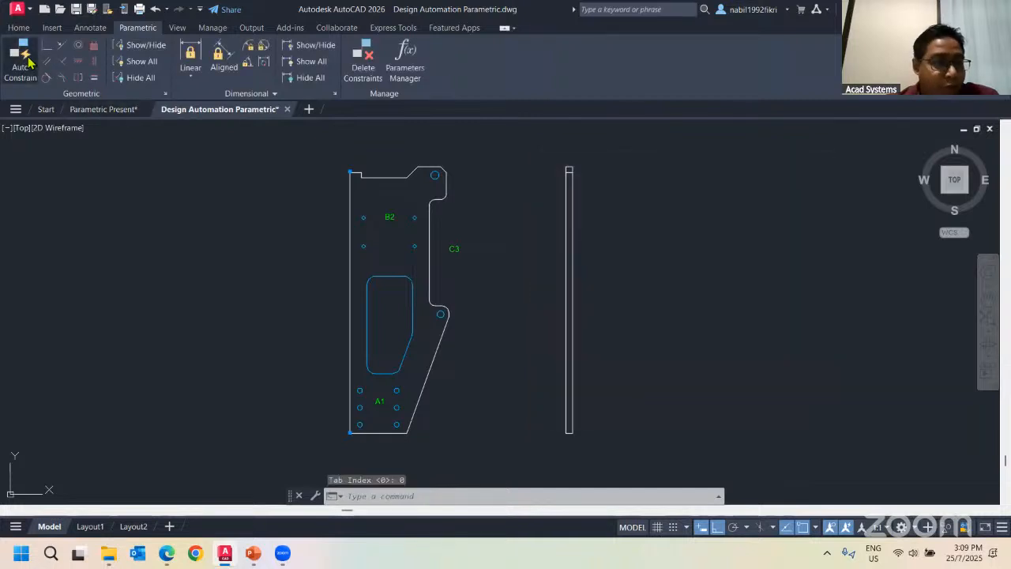
# Apply Auto Constrain to all objects of the plate and its narrow side view
pyautogui.click(294, 147)
pyautogui.click(644, 450)
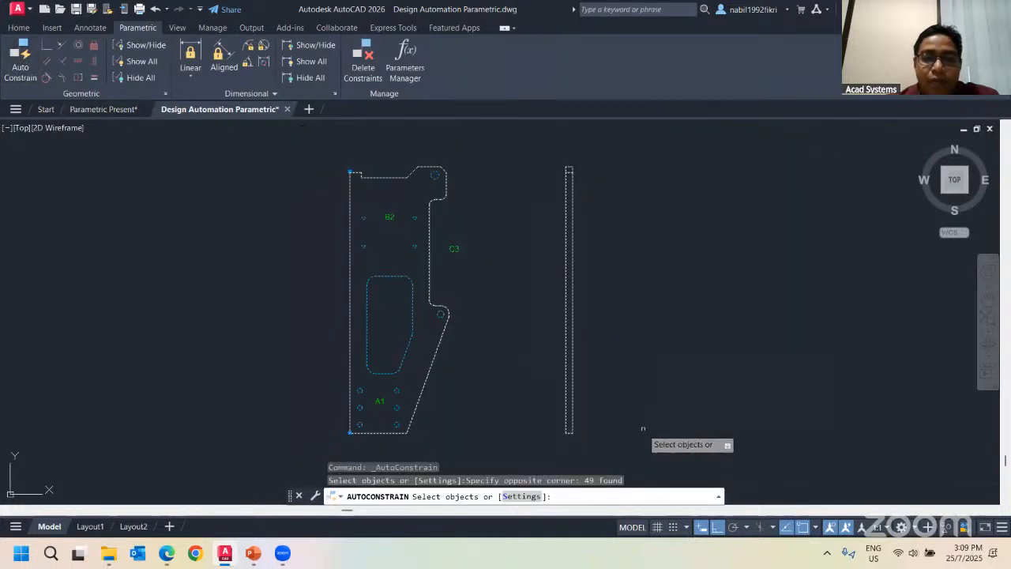
pyautogui.press('Return')
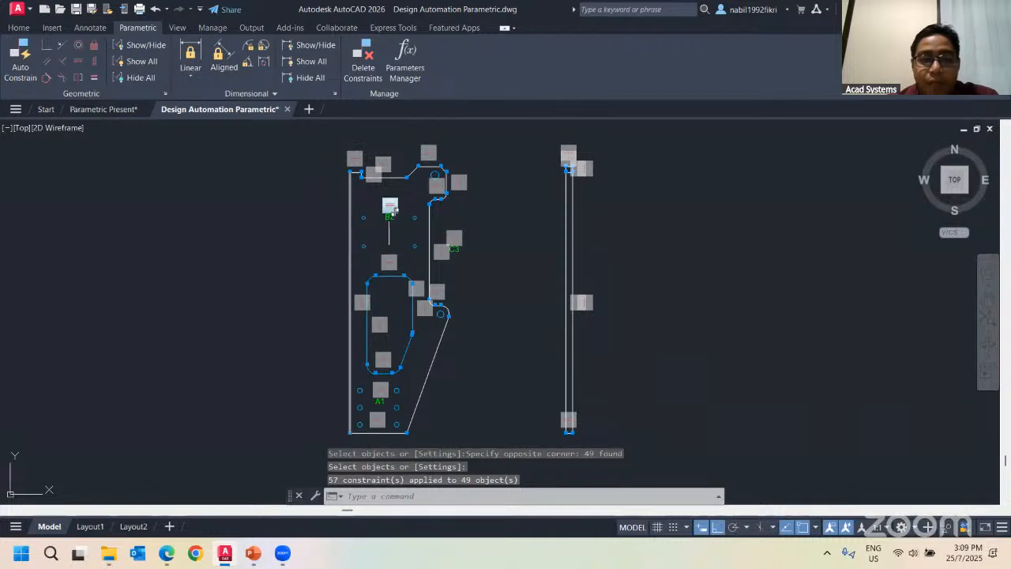
pyautogui.scroll(4, 388, 207)
pyautogui.scroll(-4, 491, 184)
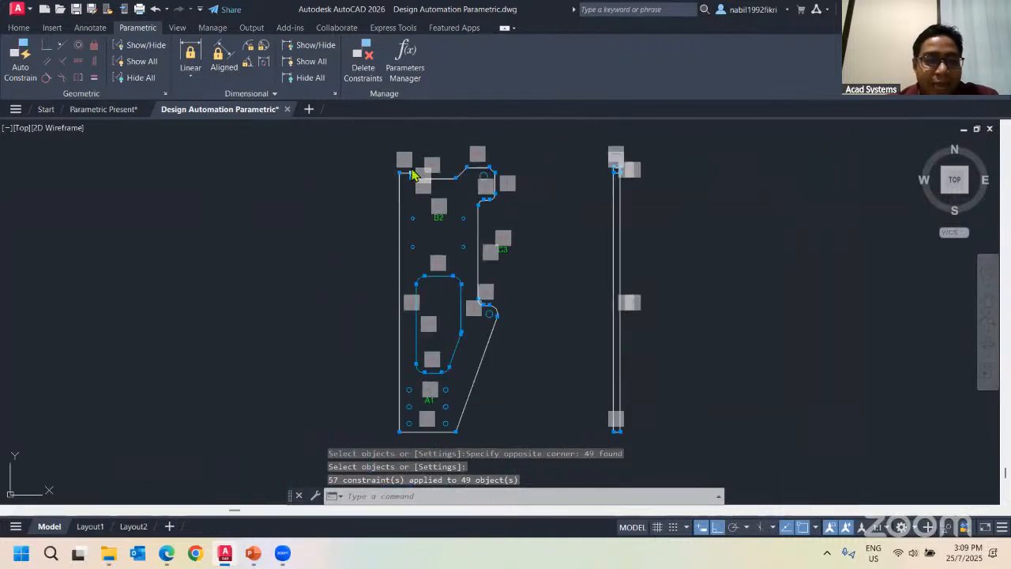
pyautogui.press('Escape')
pyautogui.press('Escape')
# Stretch the lower endpoint of the plate's slanted outer edge outward, and undo the stretch
pyautogui.click(484, 382)
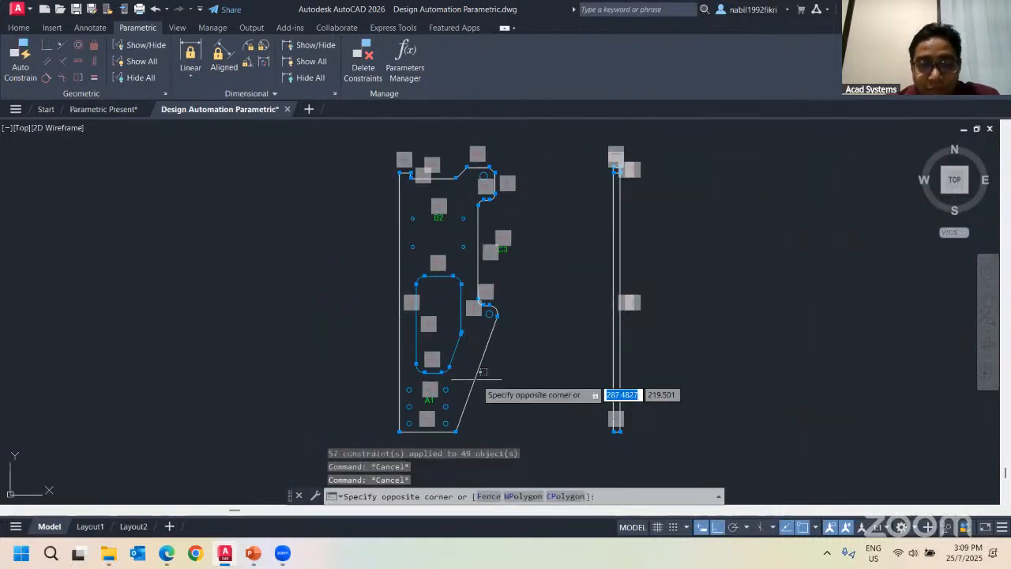
pyautogui.press('Escape')
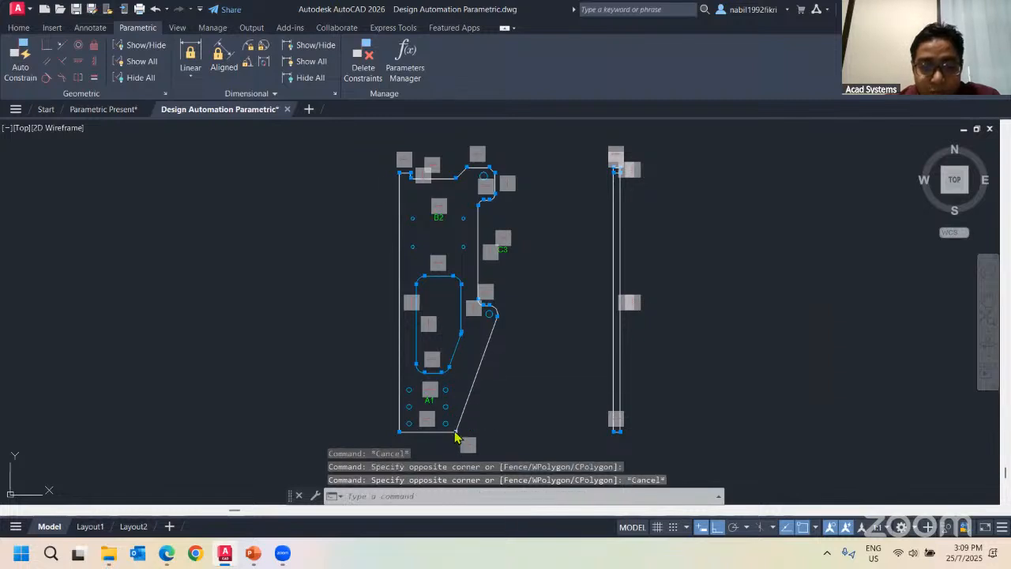
pyautogui.click(455, 433)
pyautogui.click(455, 431)
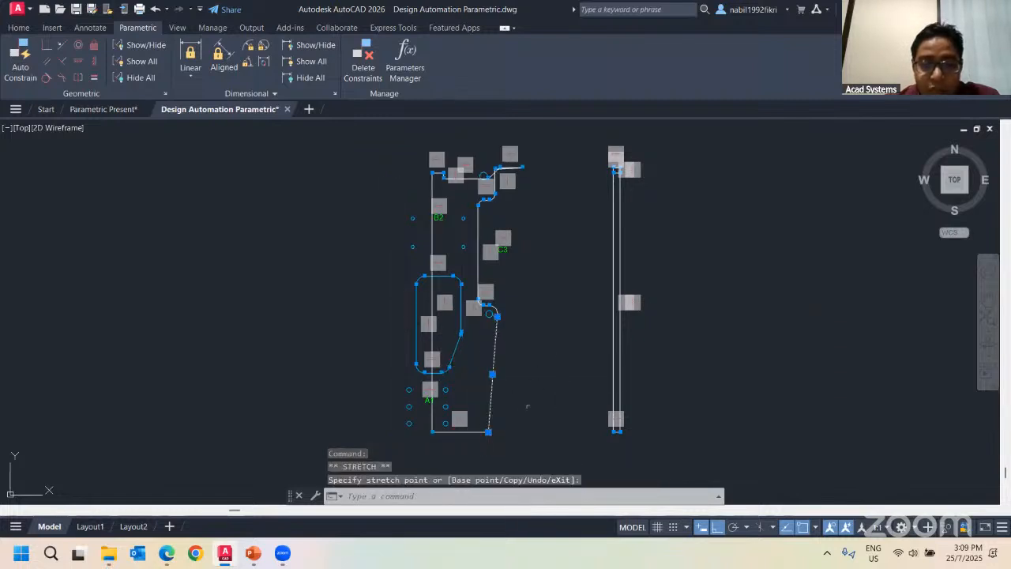
pyautogui.press('Escape')
pyautogui.hotkey('ctrl', 'z')
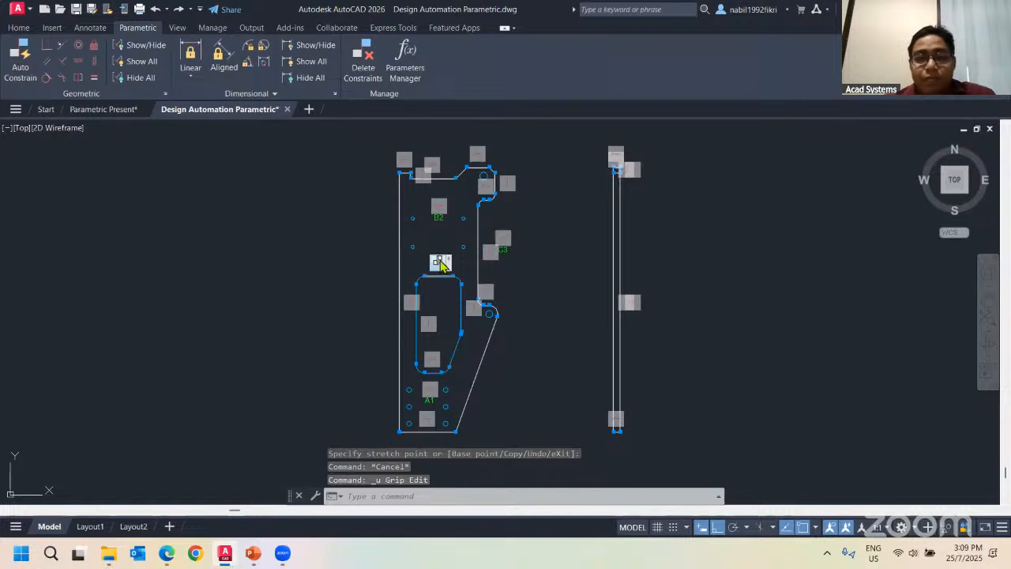
# Stretch the horizontal upper edge of the inner cutout by its grip, and undo the stretch
pyautogui.scroll(1, 448, 274)
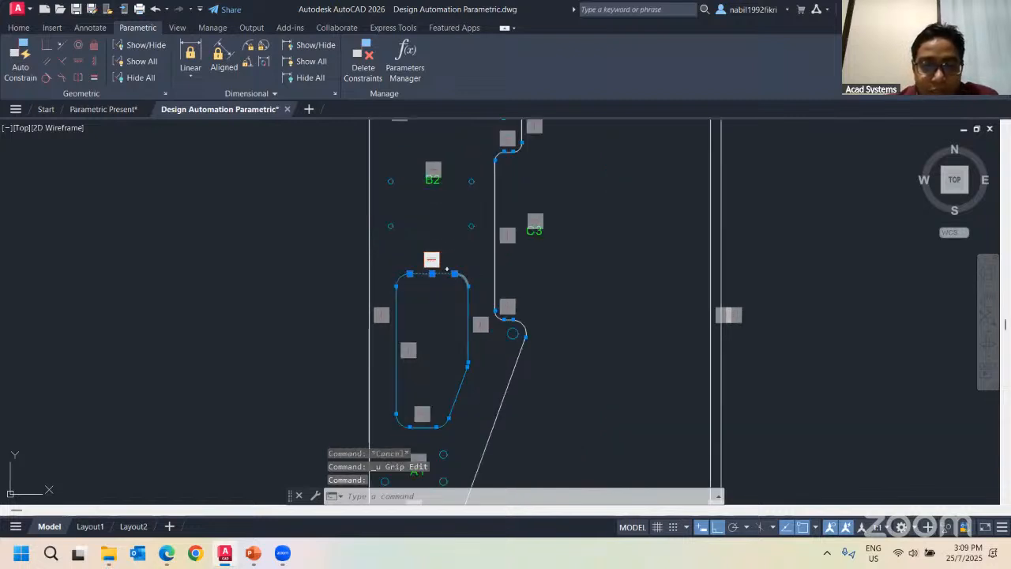
pyautogui.click(449, 272)
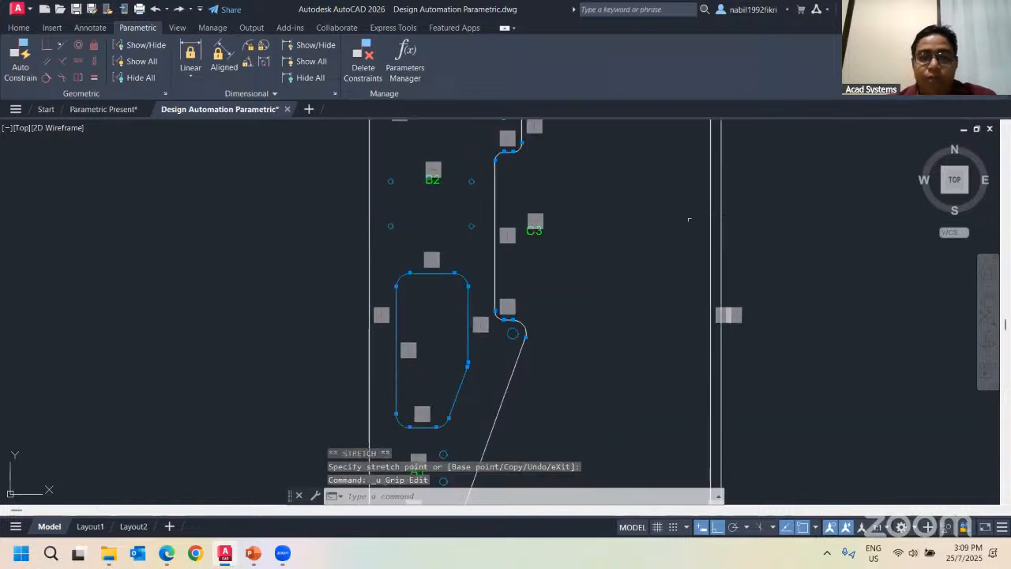
pyautogui.scroll(-1, 634, 230)
pyautogui.press('Escape')
pyautogui.press('Escape')
pyautogui.press('Escape')
# Hide all geometric constraint bars in the drawing
pyautogui.moveTo(612, 253); pyautogui.dragTo(475, 280, button='middle')
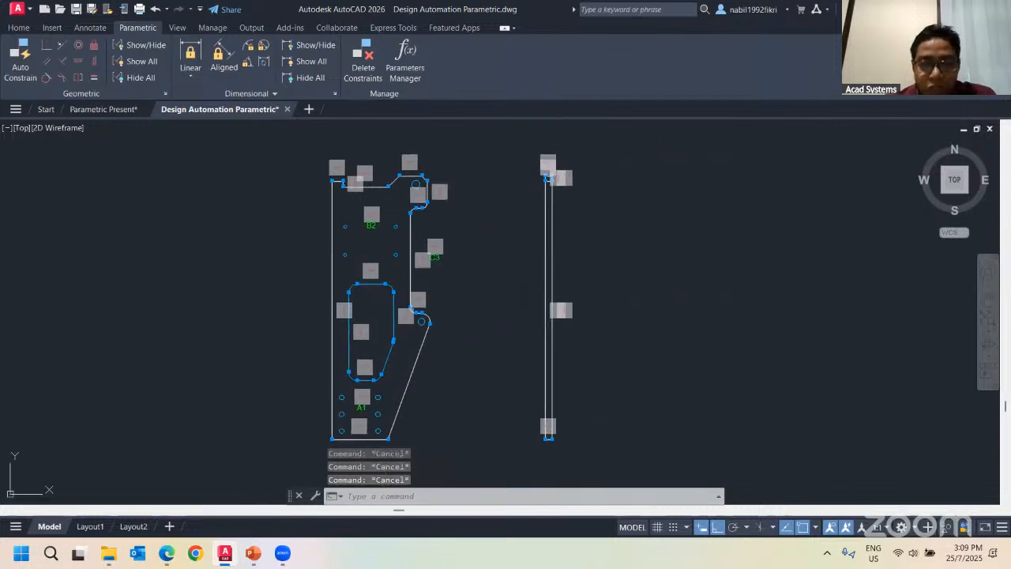
pyautogui.moveTo(402, 196); pyautogui.dragTo(361, 169, button='middle')
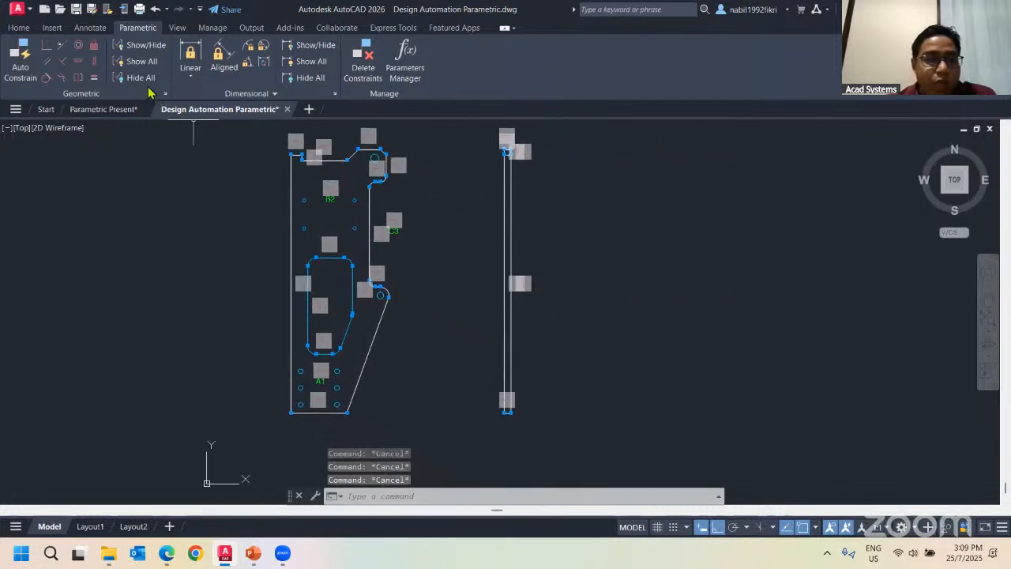
pyautogui.click(118, 78)
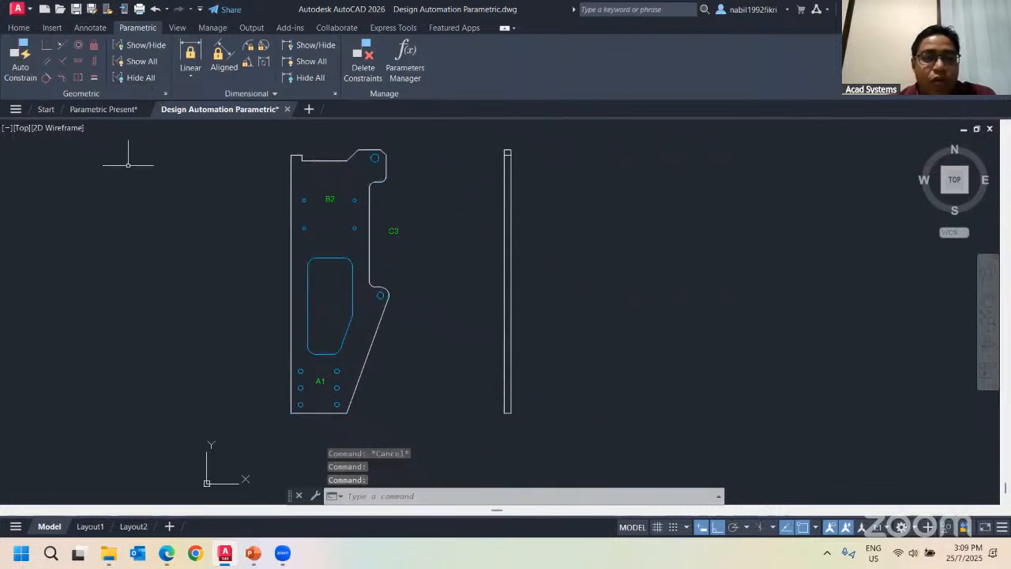
# Show the geometric constraint bars for the inner cutout only, and hide them again
pyautogui.click(147, 49)
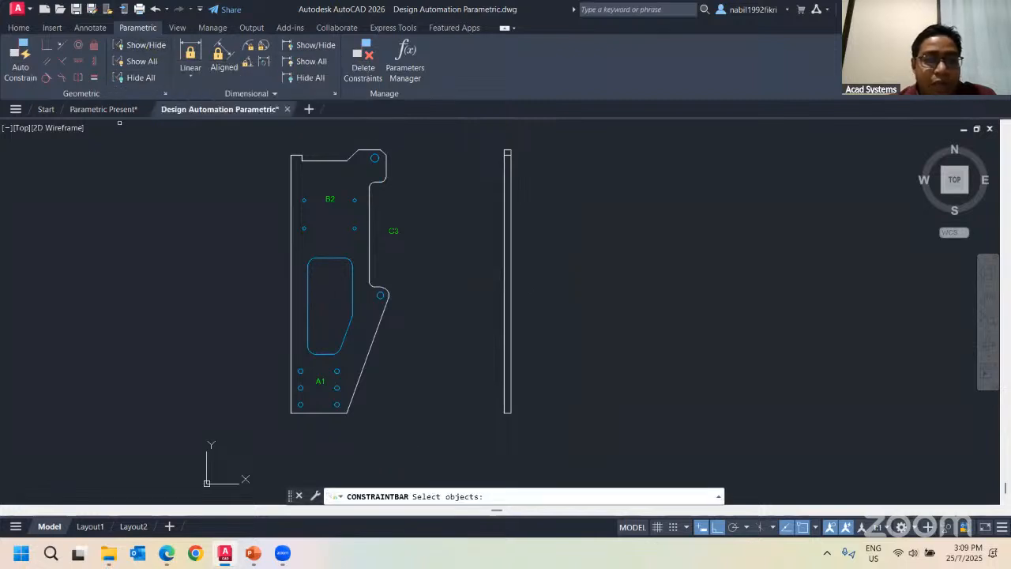
pyautogui.click(304, 249)
pyautogui.click(366, 372)
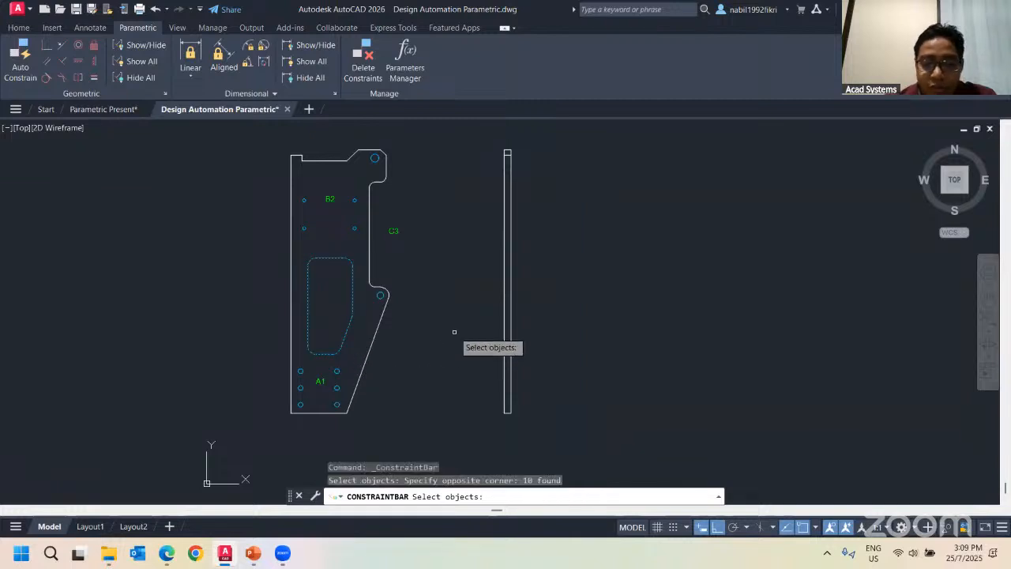
pyautogui.press('Return')
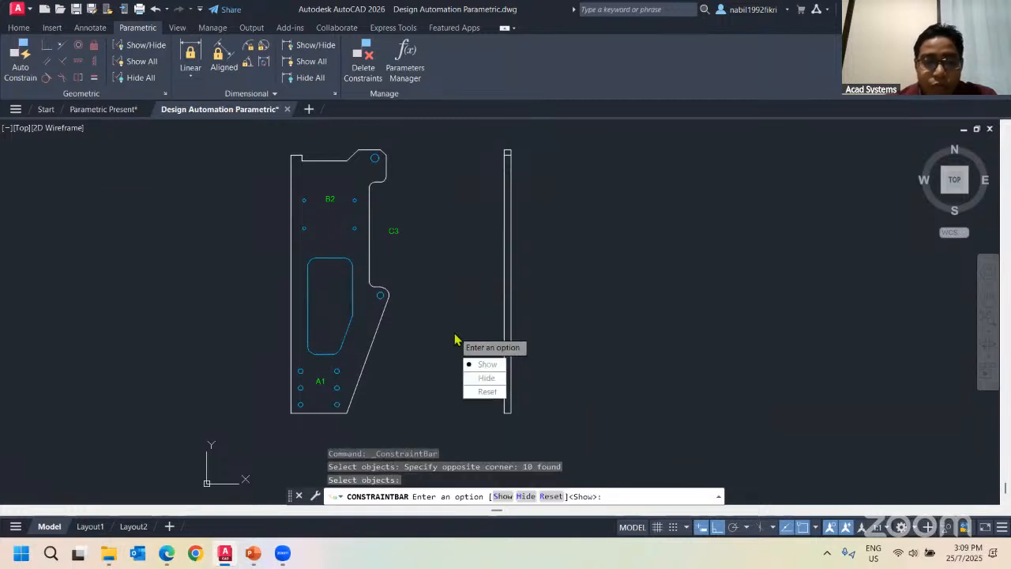
pyautogui.click(486, 365)
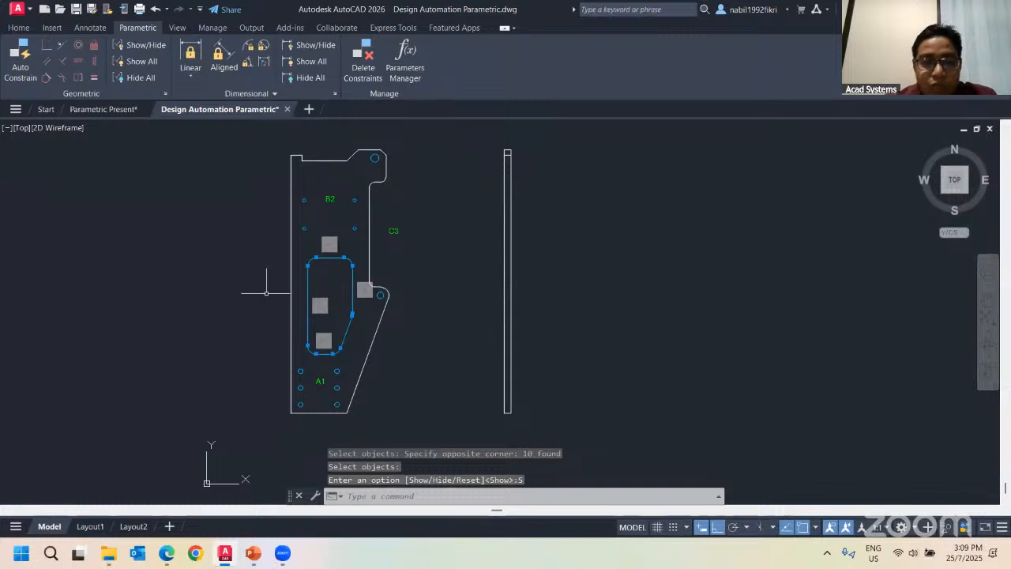
pyautogui.press('Escape')
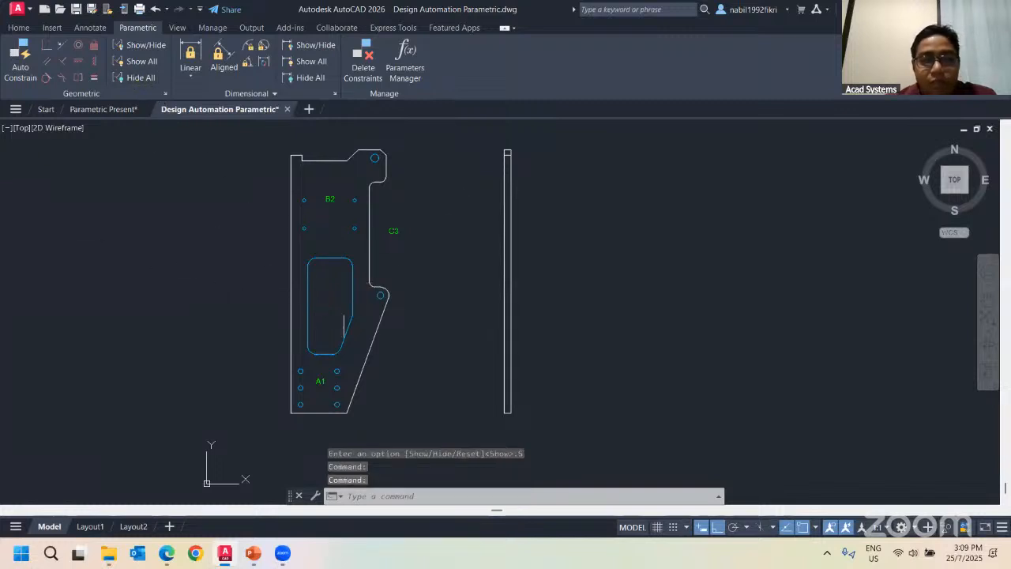
pyautogui.press('Escape')
# Stretch the lower-left small hole of the group around label B2 by its grip, and undo the change
pyautogui.scroll(6, 329, 219)
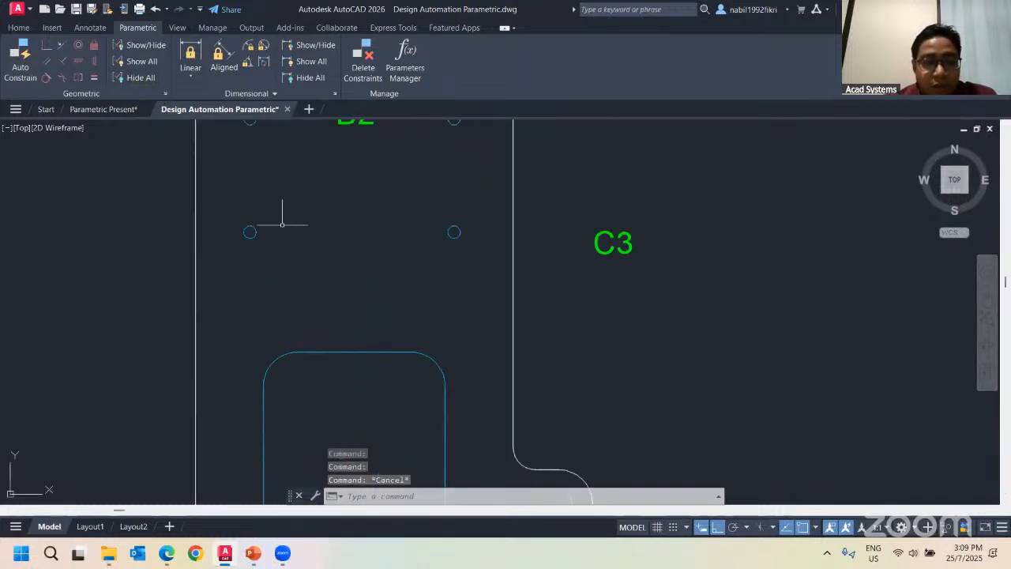
pyautogui.click(250, 317)
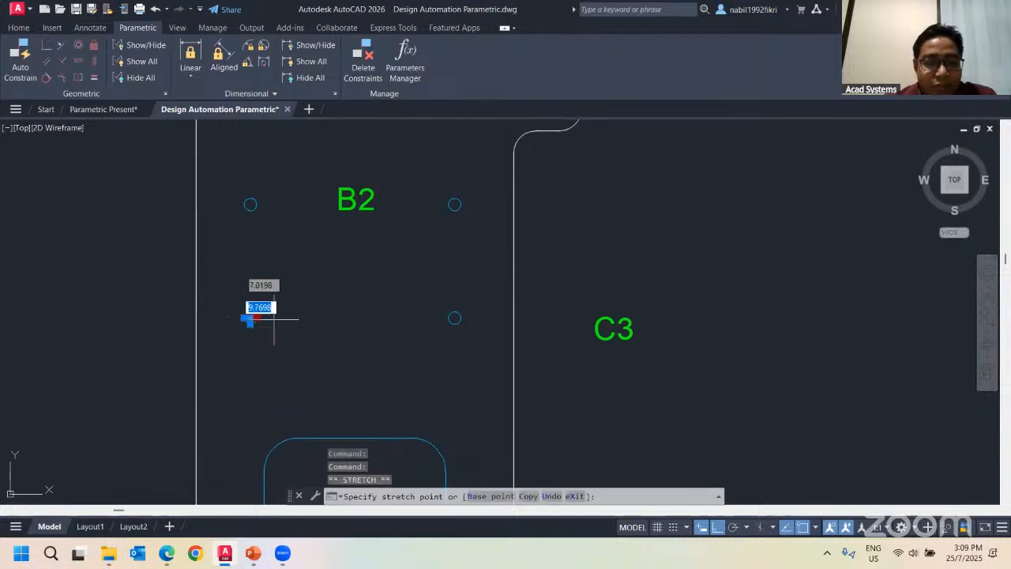
pyautogui.hotkey('ctrl', 'z')
pyautogui.press('Escape')
pyautogui.scroll(-5, 492, 318)
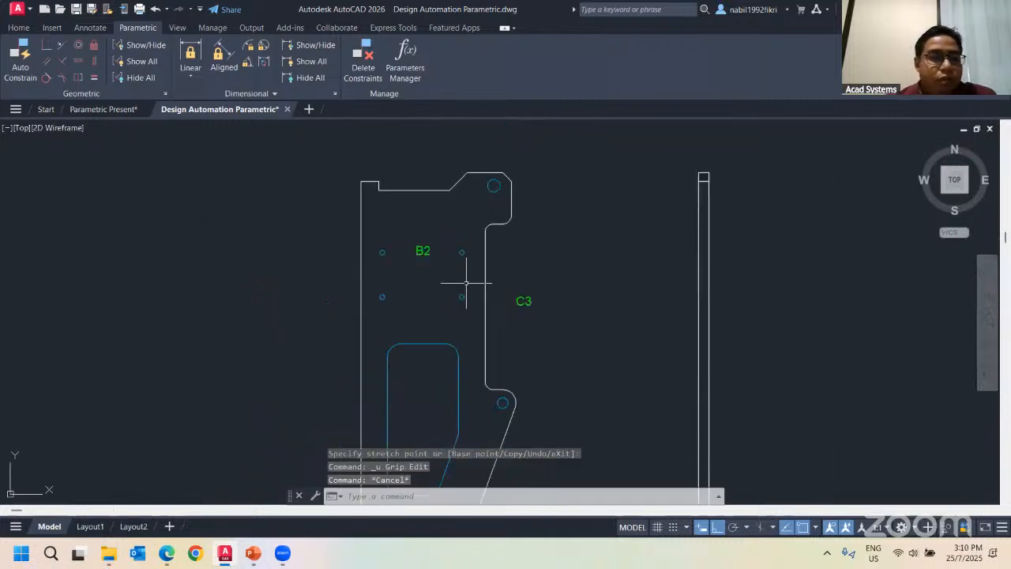
pyautogui.press('Escape')
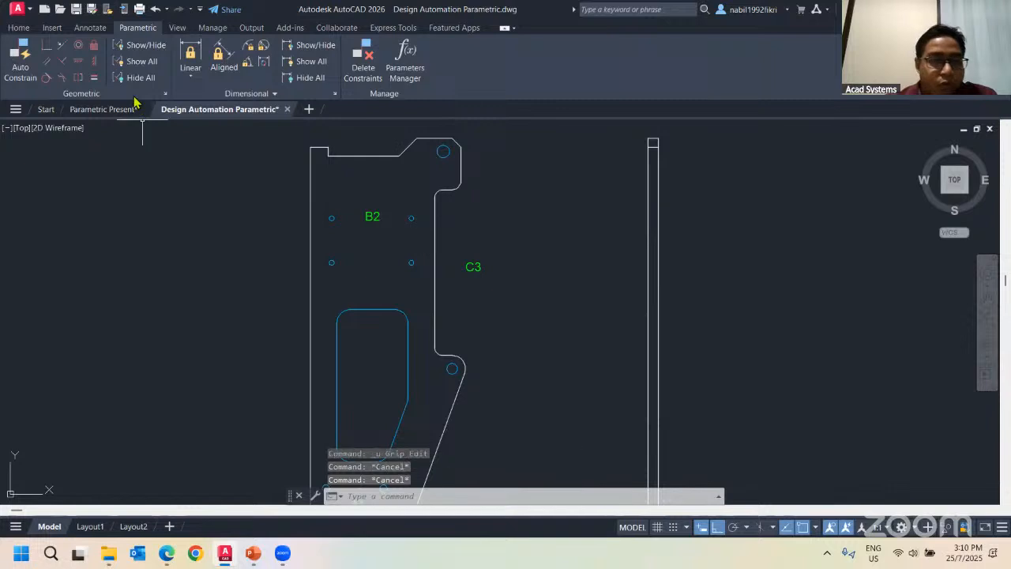
# Configure the AutoConstrain settings to apply only Equal constraints, with Coincident, Horizontal and Vertical switched off
pyautogui.click(167, 94)
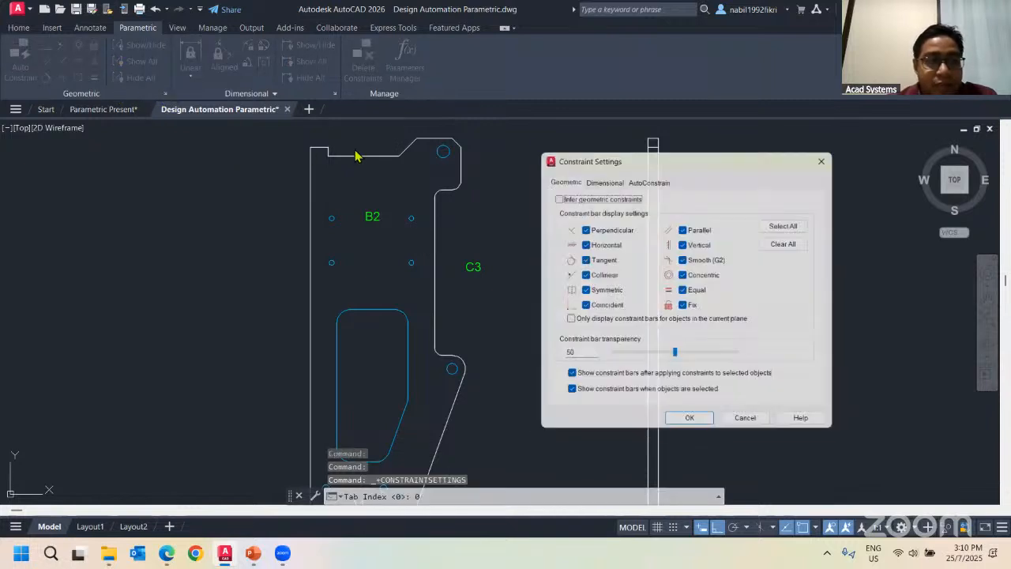
pyautogui.click(648, 177)
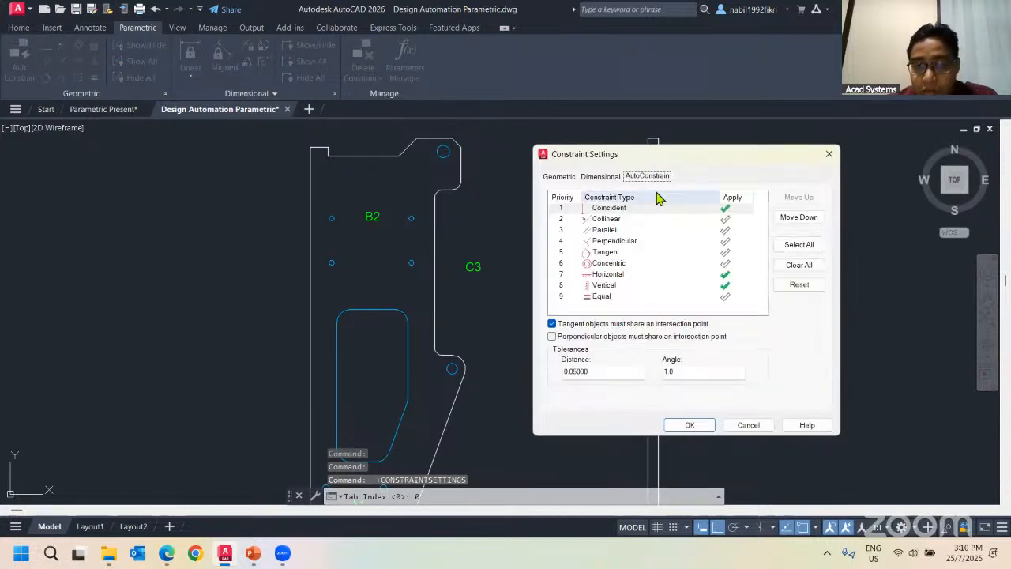
pyautogui.click(727, 209)
pyautogui.click(727, 276)
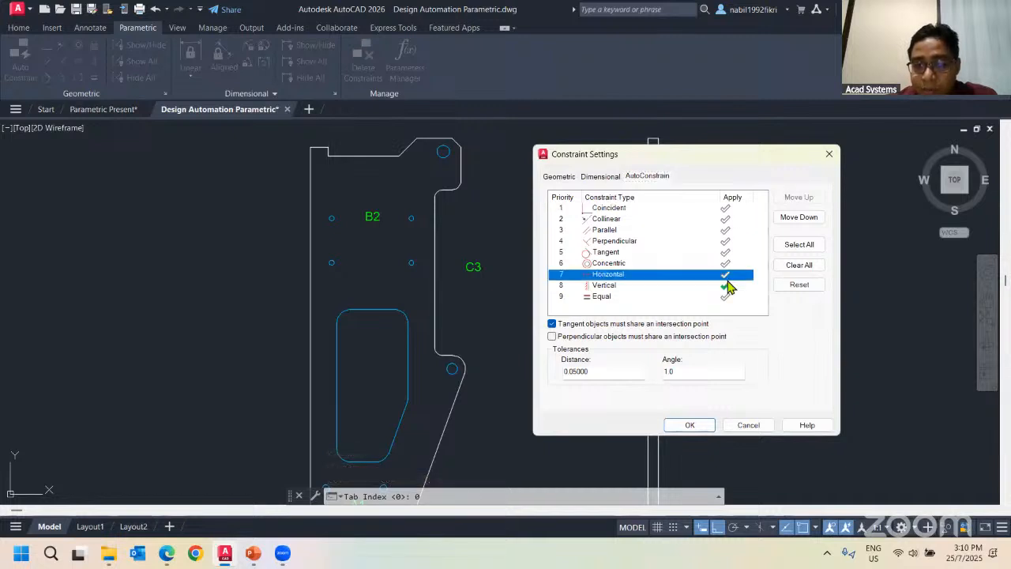
pyautogui.click(727, 286)
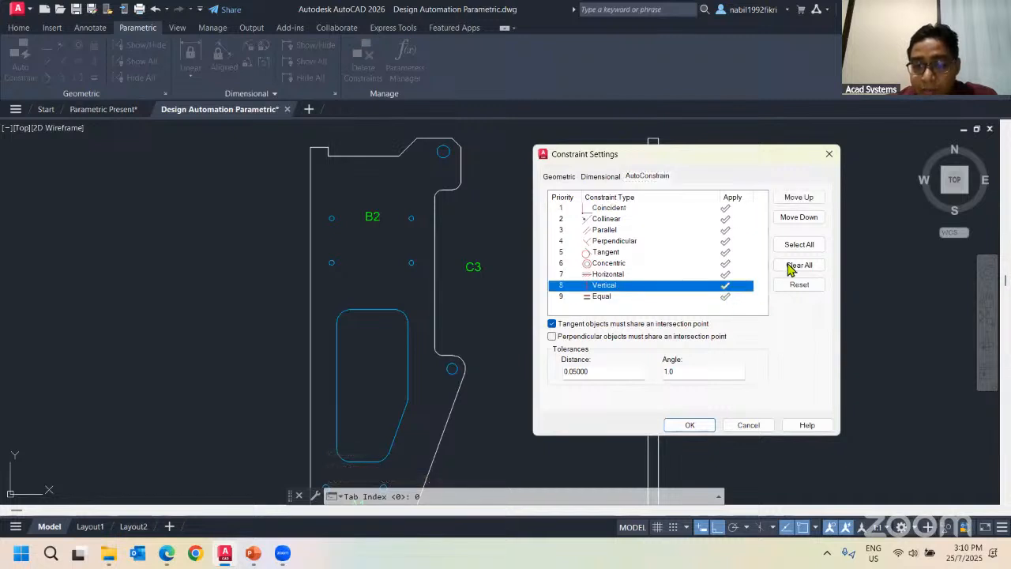
pyautogui.click(722, 296)
pyautogui.click(687, 427)
pyautogui.scroll(-3, 660, 301)
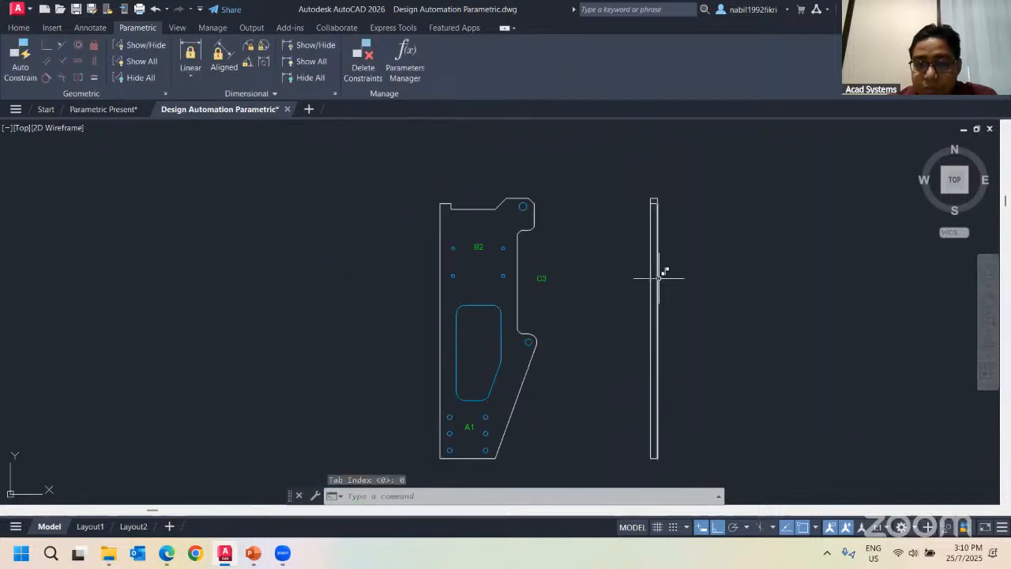
# Start AutoConstrain and select the four holes around label B2 and the six holes around label A1
pyautogui.press('Escape')
pyautogui.click(657, 251)
pyautogui.press('Escape')
pyautogui.moveTo(557, 300); pyautogui.dragTo(442, 258, button='middle')
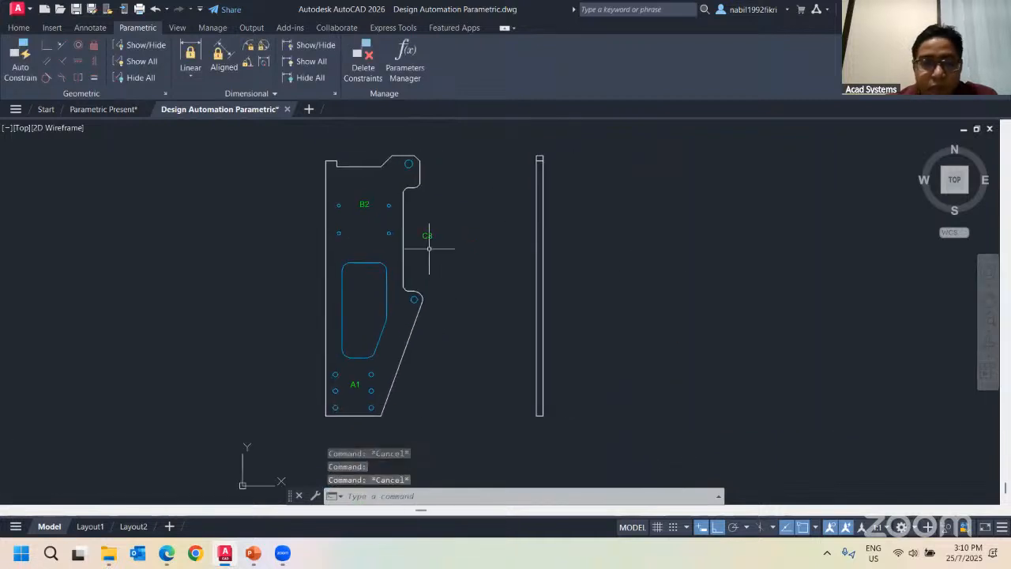
pyautogui.click(9, 59)
pyautogui.scroll(4, 265, 144)
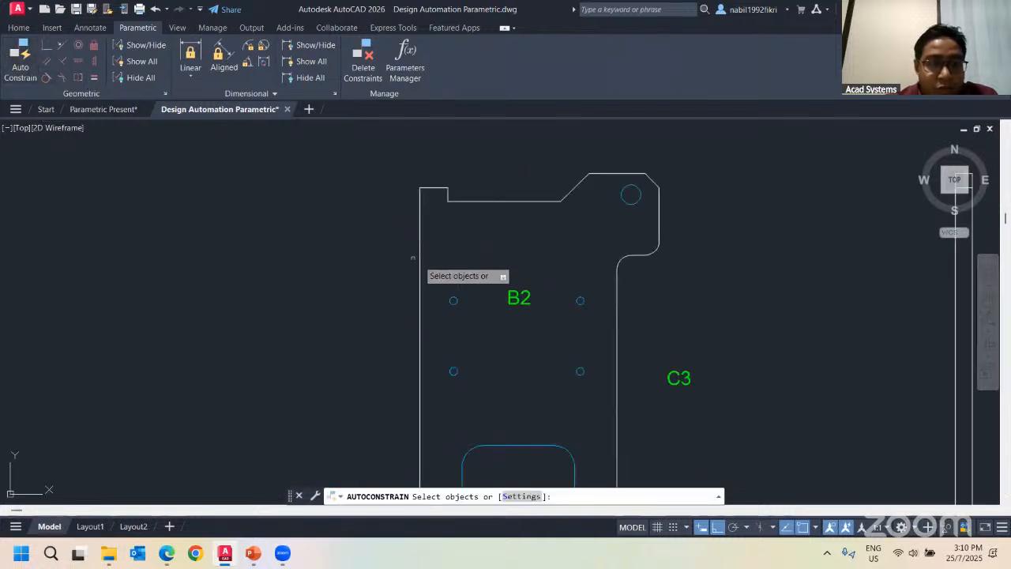
pyautogui.click(437, 258)
pyautogui.click(585, 390)
pyautogui.scroll(-3, 565, 395)
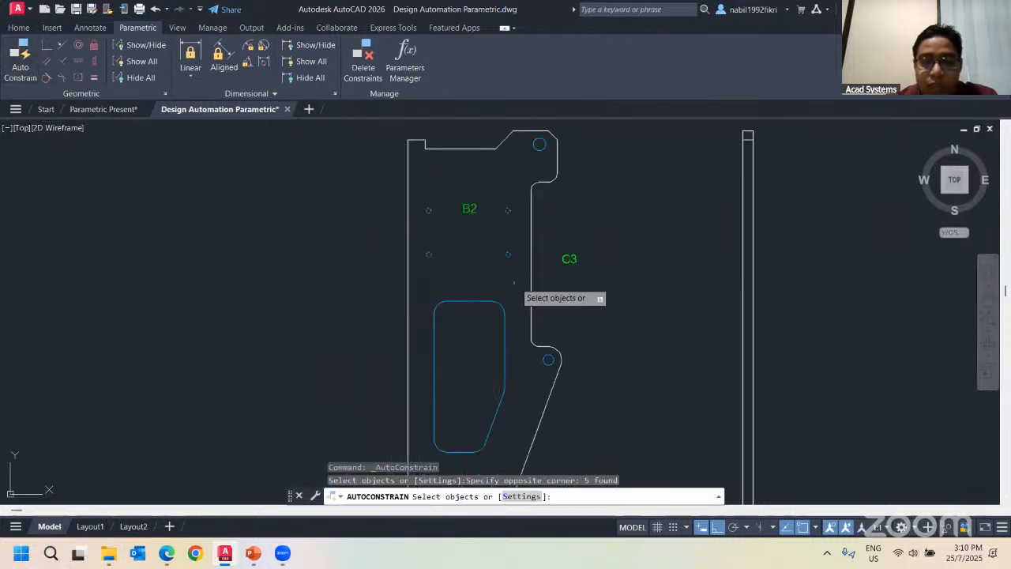
pyautogui.scroll(3, 443, 386)
pyautogui.click(430, 345)
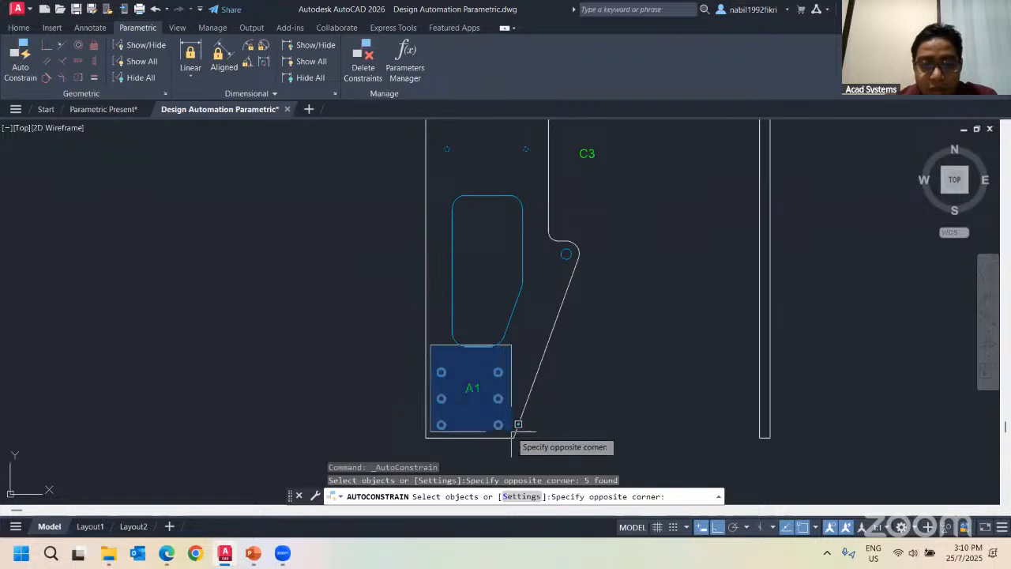
pyautogui.click(523, 435)
pyautogui.scroll(-2, 603, 366)
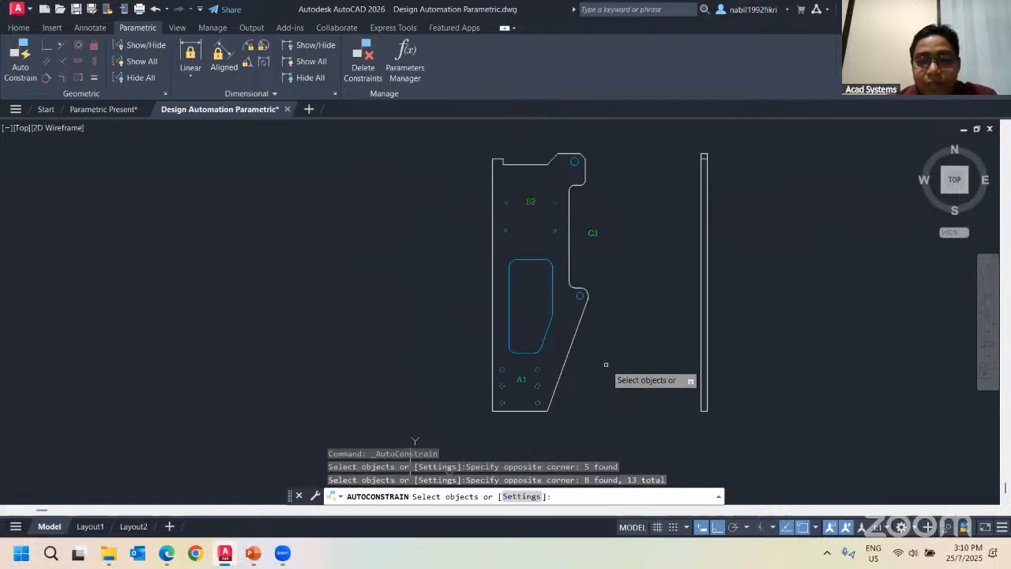
# Examine the two hole groups, the plate's notched upper edge and its side profile before applying the constraints
pyautogui.moveTo(606, 364); pyautogui.dragTo(523, 383, button='middle')
pyautogui.scroll(2, 509, 283)
pyautogui.moveTo(536, 331)
pyautogui.mouseDown(button='middle')
pyautogui.moveTo(621, 323)
pyautogui.moveTo(488, 299)
pyautogui.mouseUp(button='middle')
pyautogui.scroll(-2, 601, 323)
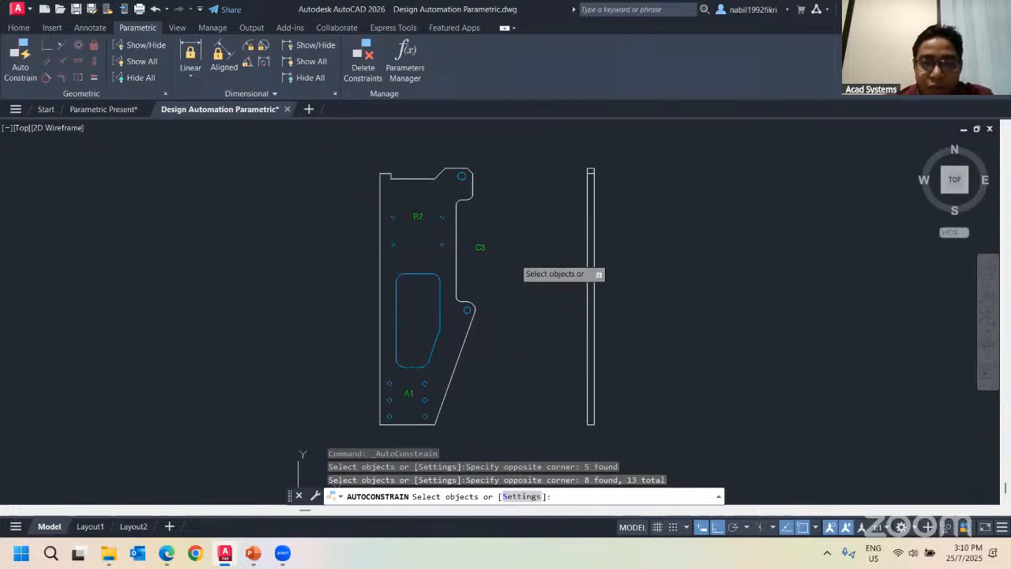
pyautogui.scroll(3, 395, 167)
pyautogui.scroll(-2, 451, 199)
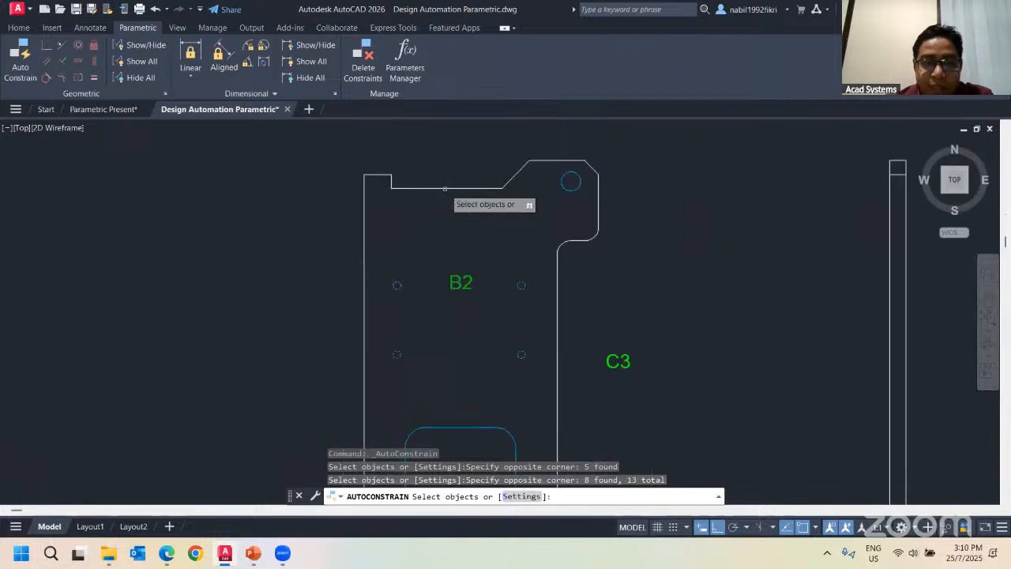
pyautogui.moveTo(506, 203); pyautogui.dragTo(352, 246, button='middle')
pyautogui.scroll(2, 585, 219)
pyautogui.moveTo(462, 247); pyautogui.dragTo(570, 229, button='middle')
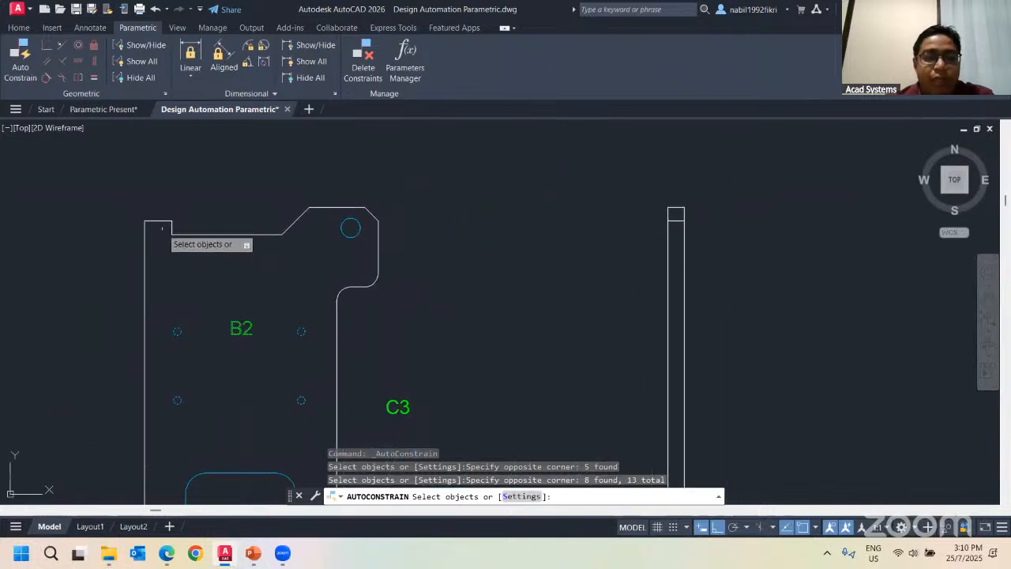
pyautogui.scroll(-2, 161, 229)
pyautogui.moveTo(185, 285); pyautogui.dragTo(419, 210, button='middle')
pyautogui.scroll(1, 493, 282)
pyautogui.moveTo(521, 288); pyautogui.dragTo(514, 327, button='middle')
pyautogui.moveTo(492, 286); pyautogui.dragTo(493, 309, button='middle')
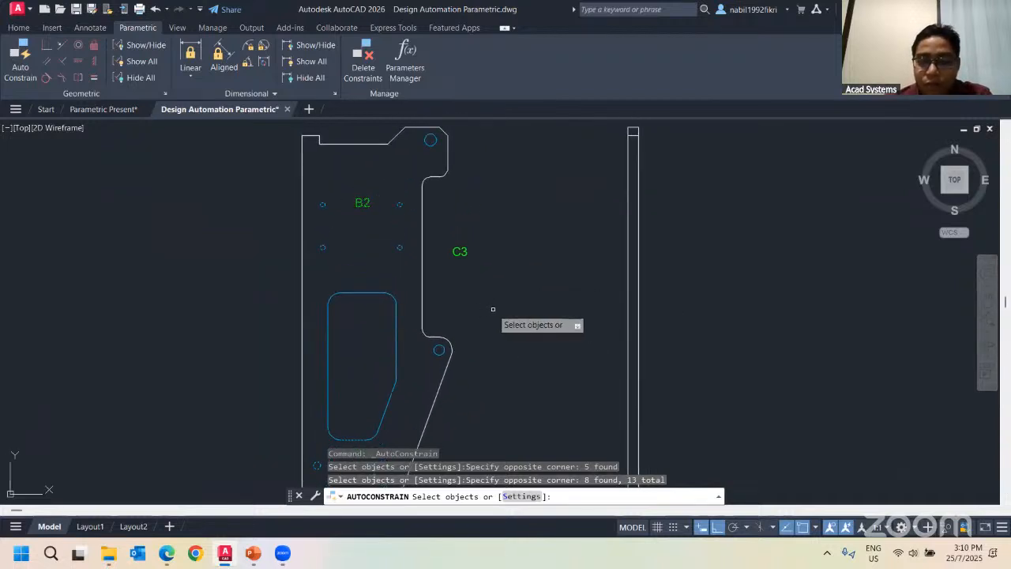
# Apply the automatic Equal constraints to the selected objects
pyautogui.press('Return')
pyautogui.moveTo(478, 258); pyautogui.dragTo(542, 213, button='middle')
pyautogui.scroll(-1, 541, 225)
# Enlarge the lower-left hole around label B2 by its grip to test the Equal constraints, and undo the change
pyautogui.scroll(1, 496, 308)
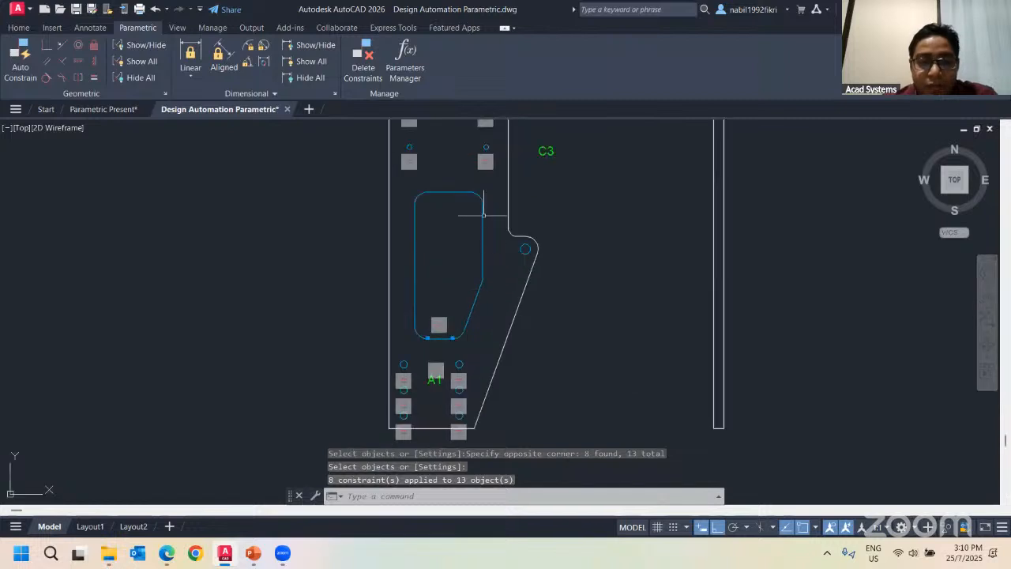
pyautogui.scroll(1, 442, 188)
pyautogui.moveTo(440, 188)
pyautogui.mouseDown(button='middle')
pyautogui.moveTo(429, 248)
pyautogui.moveTo(386, 321)
pyautogui.mouseUp(button='middle')
pyautogui.press('Escape')
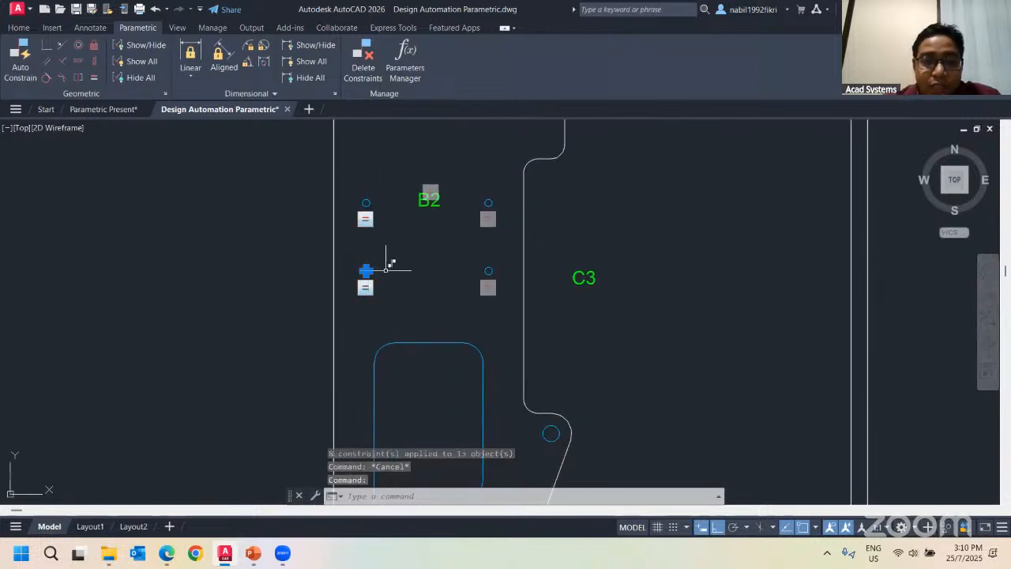
pyautogui.scroll(1, 372, 270)
pyautogui.click(366, 270)
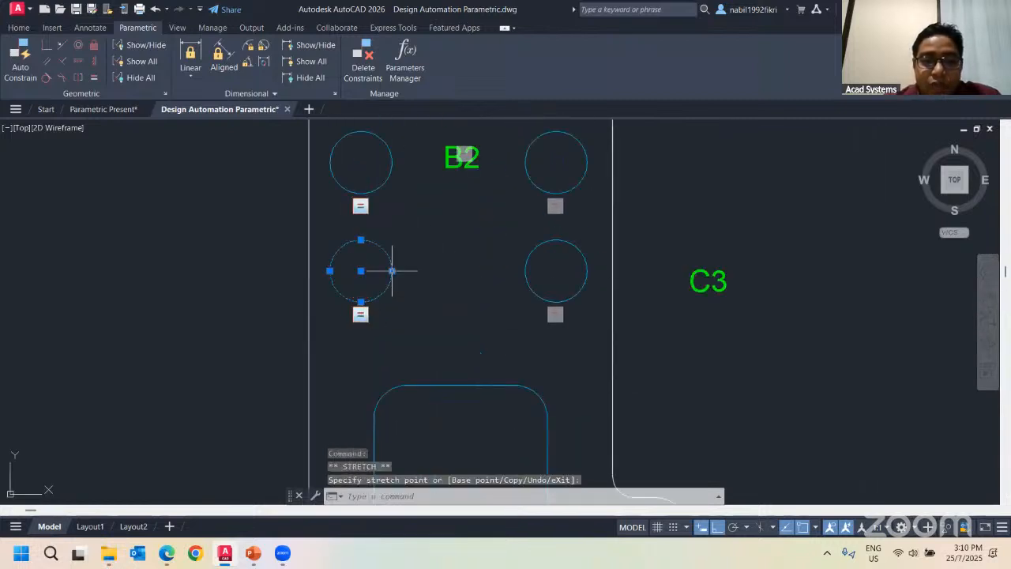
pyautogui.scroll(-1, 399, 204)
pyautogui.scroll(-1, 452, 194)
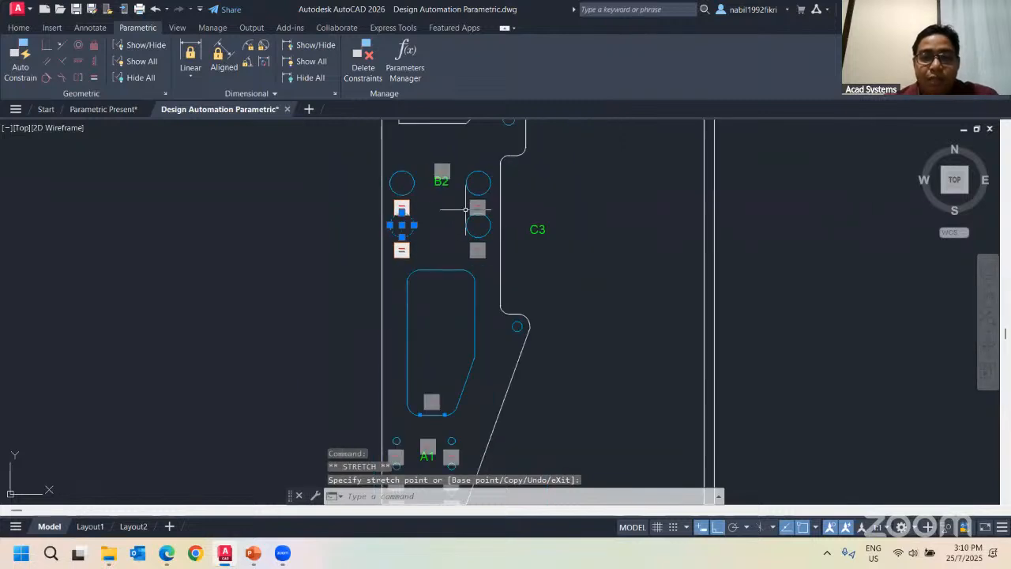
pyautogui.moveTo(435, 436); pyautogui.dragTo(440, 372, button='middle')
pyautogui.scroll(1, 406, 382)
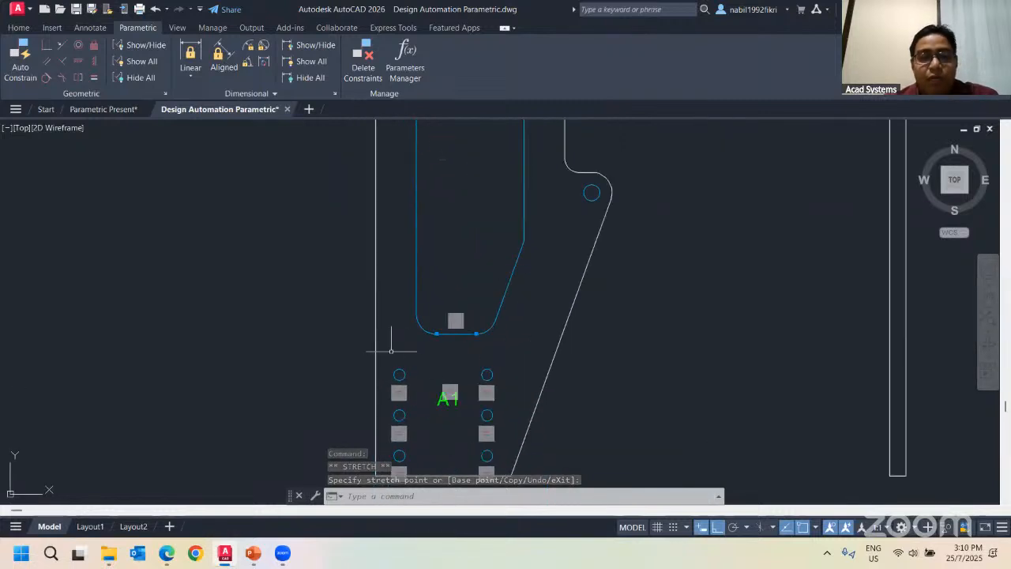
pyautogui.click(156, 9)
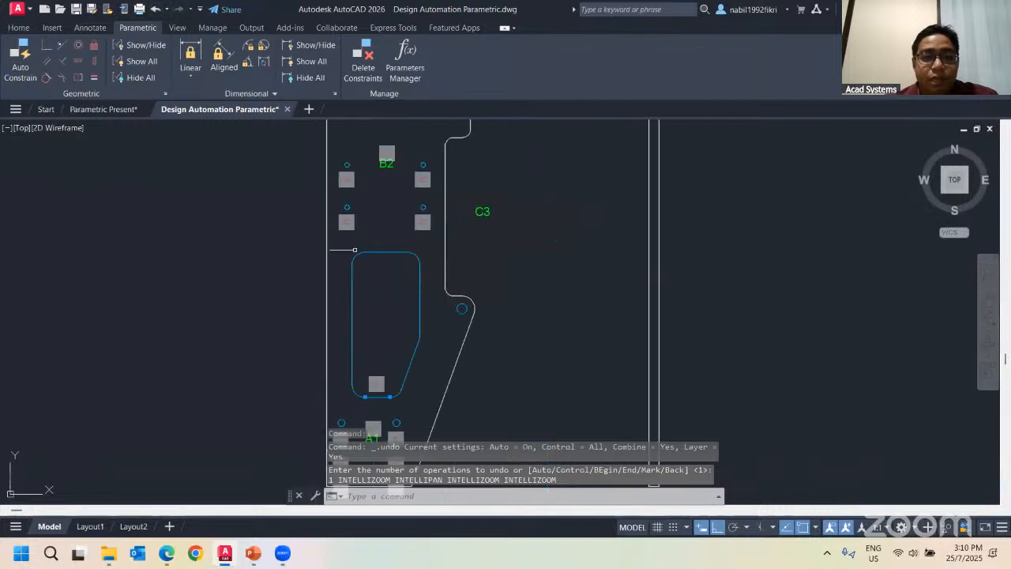
# Enlarge the upper-left hole around label A1 by its grip, and undo the change
pyautogui.click(333, 324)
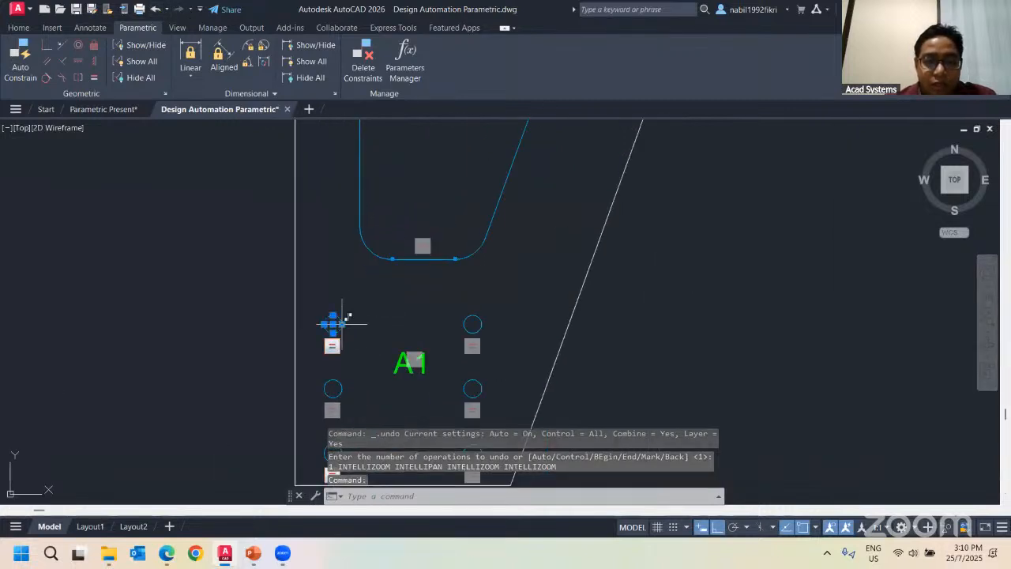
pyautogui.click(333, 324)
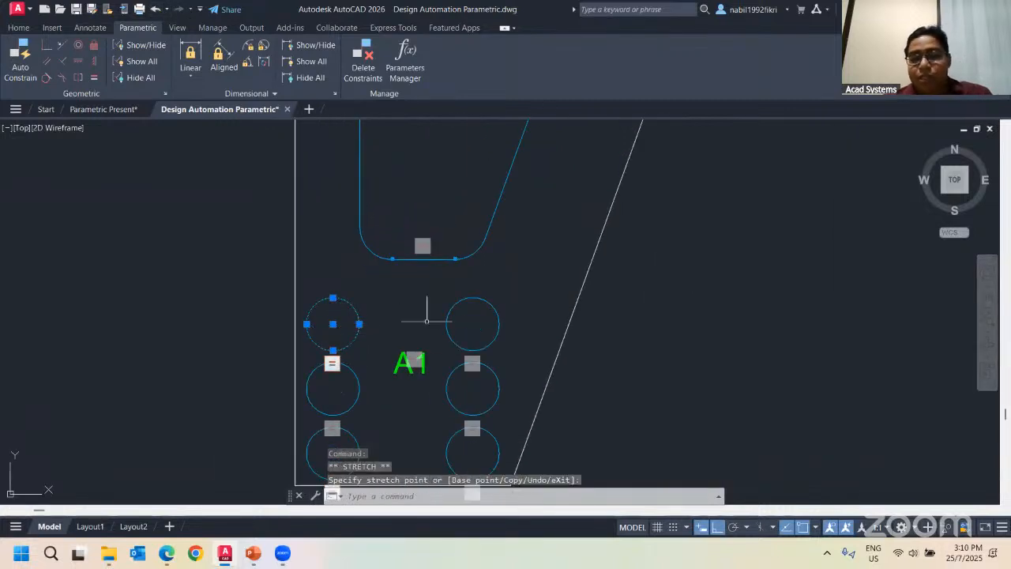
pyautogui.hotkey('ctrl', 'z')
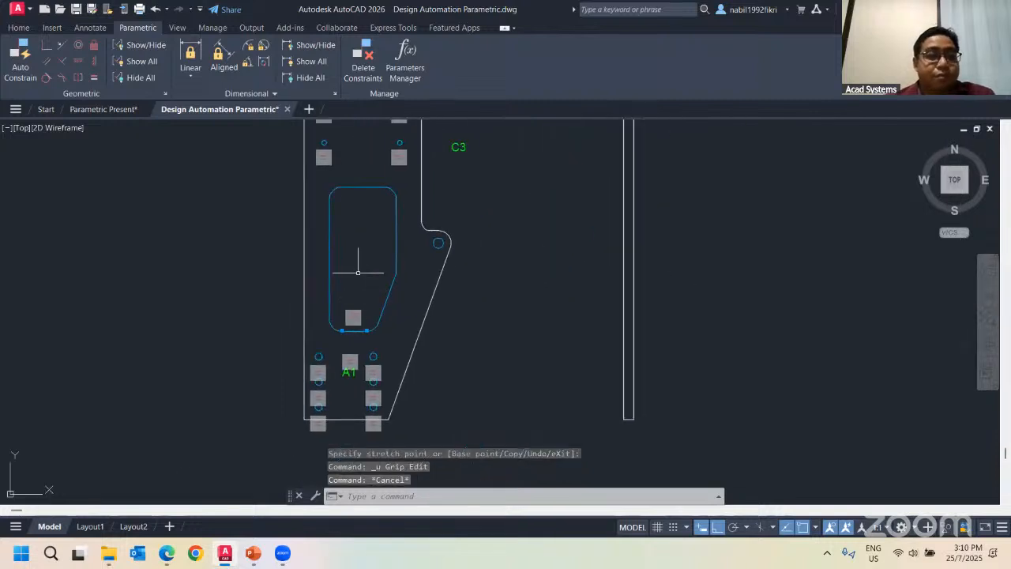
pyautogui.moveTo(408, 225); pyautogui.dragTo(384, 255, button='middle')
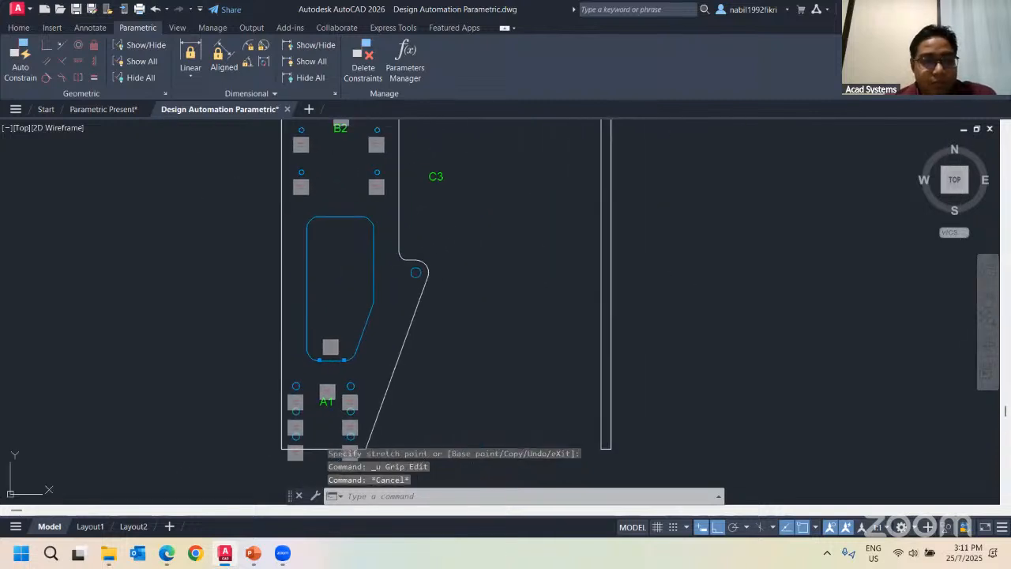
pyautogui.press('Escape')
pyautogui.press('Escape')
pyautogui.moveTo(424, 333); pyautogui.dragTo(450, 425, button='middle')
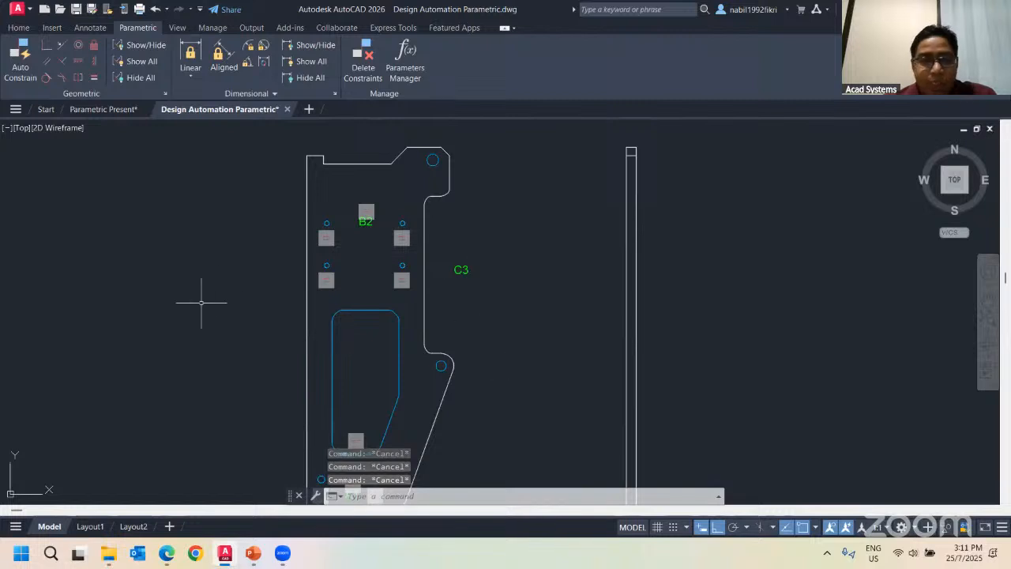
pyautogui.scroll(2, 376, 229)
pyautogui.moveTo(376, 295); pyautogui.dragTo(372, 148, button='middle')
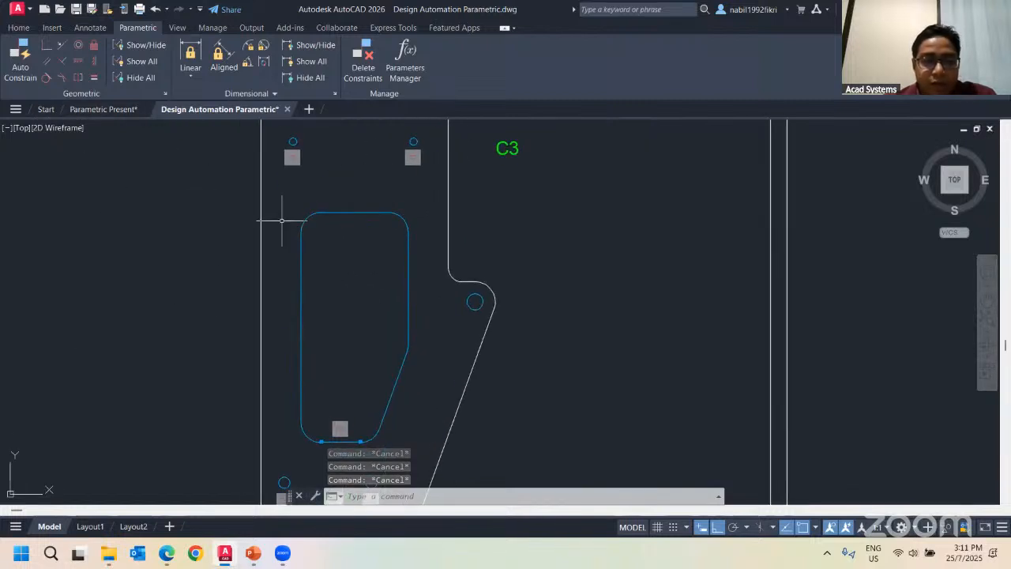
pyautogui.click(308, 216)
pyautogui.press('Escape')
pyautogui.click(358, 212)
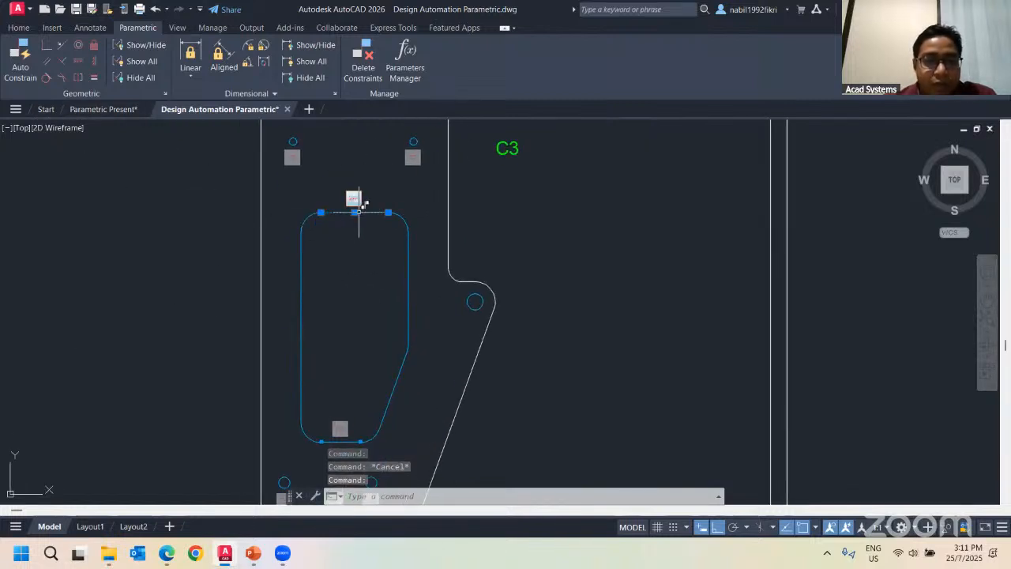
pyautogui.click(358, 212)
pyautogui.press('Escape')
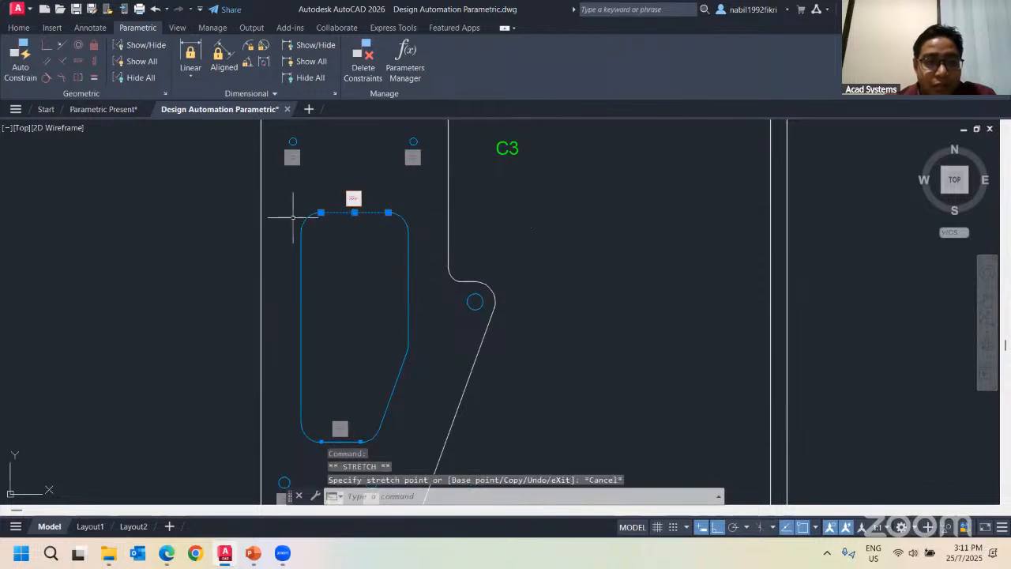
pyautogui.press('Escape')
# Stretch the midpoint of the inner cutout's upper-left corner arc outward, and undo the change
pyautogui.click(310, 217)
pyautogui.click(305, 217)
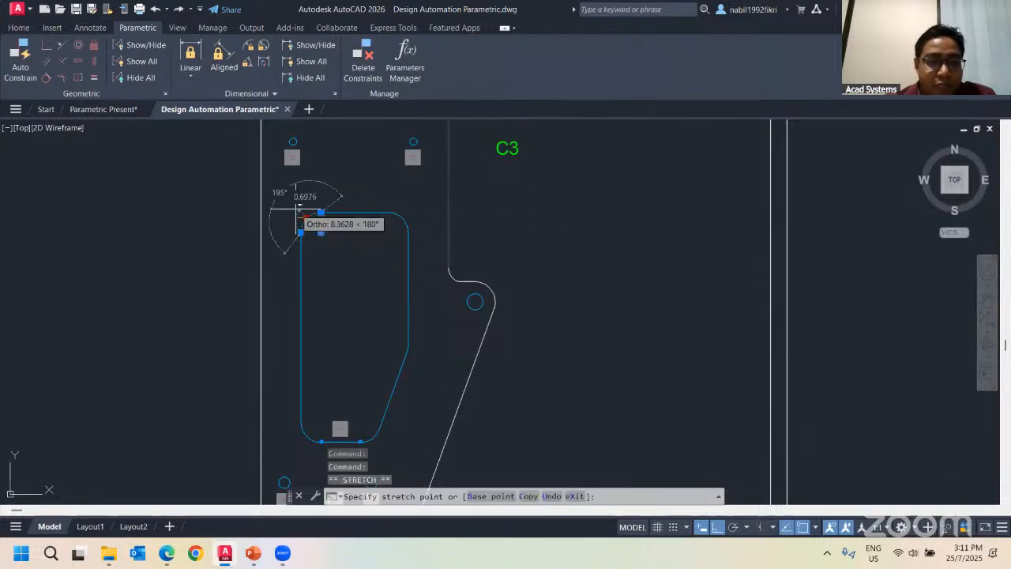
pyautogui.scroll(2, 299, 221)
pyautogui.press('Escape')
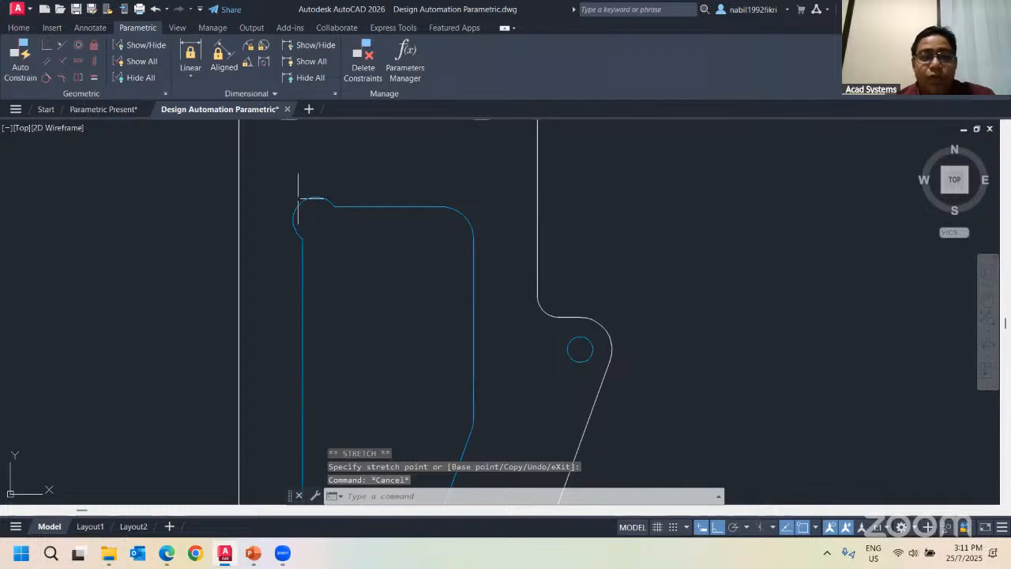
pyautogui.scroll(-2, 304, 193)
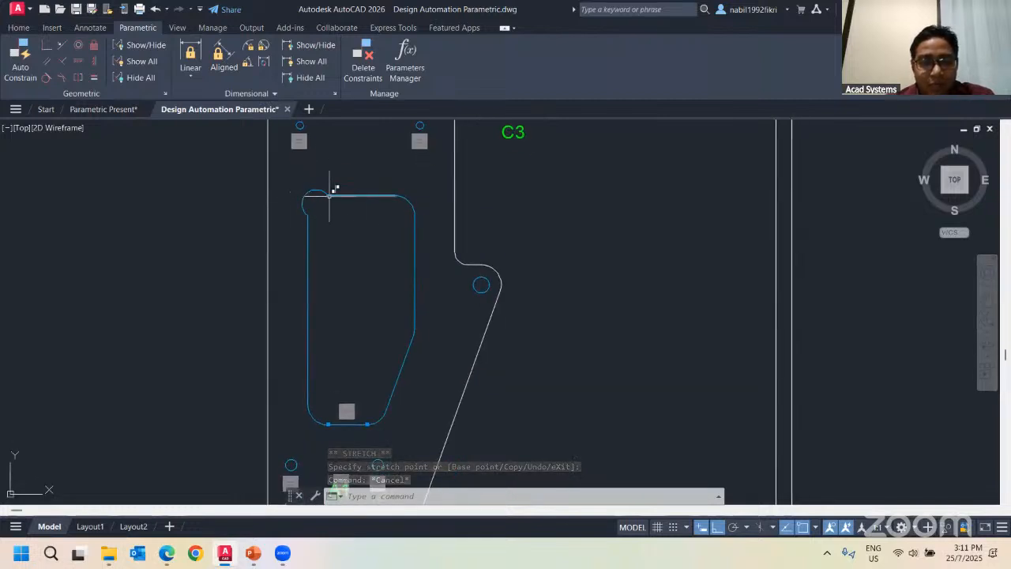
pyautogui.hotkey('ctrl', 'z')
pyautogui.hotkey('ctrl', 'z')
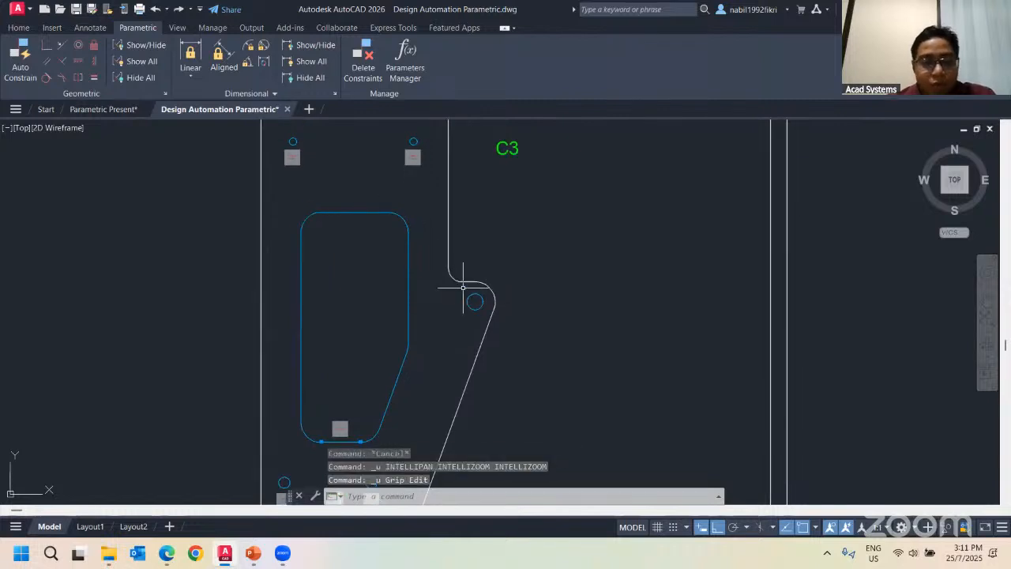
pyautogui.press('Escape')
pyautogui.press('Escape')
# Select the inner cutout's upper-left corner arc to examine where it meets the top edge, and deselect it
pyautogui.scroll(2, 344, 213)
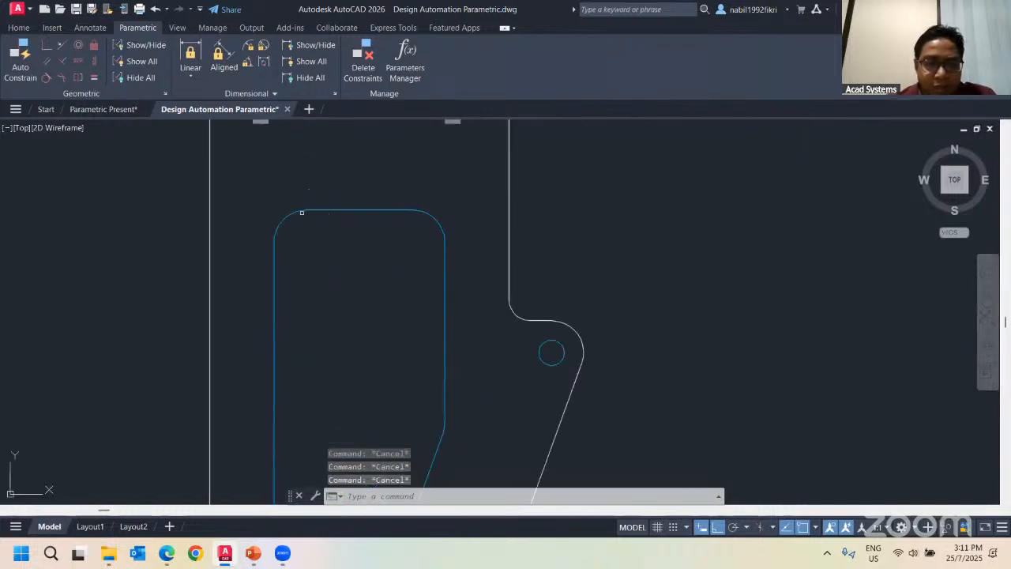
pyautogui.click(299, 211)
pyautogui.click(324, 210)
pyautogui.press('Escape')
pyautogui.click(290, 216)
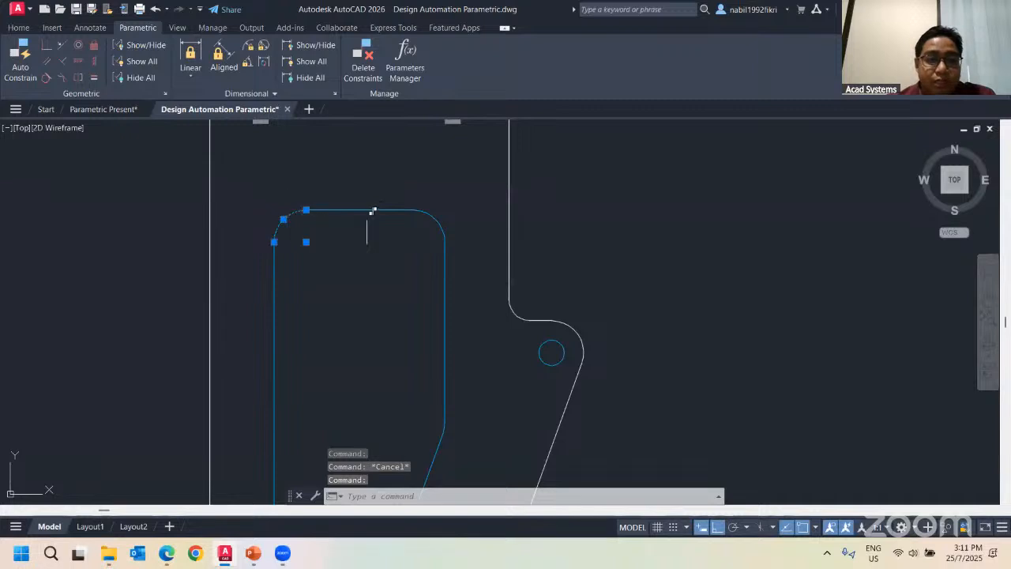
pyautogui.scroll(-3, 385, 228)
pyautogui.press('Escape')
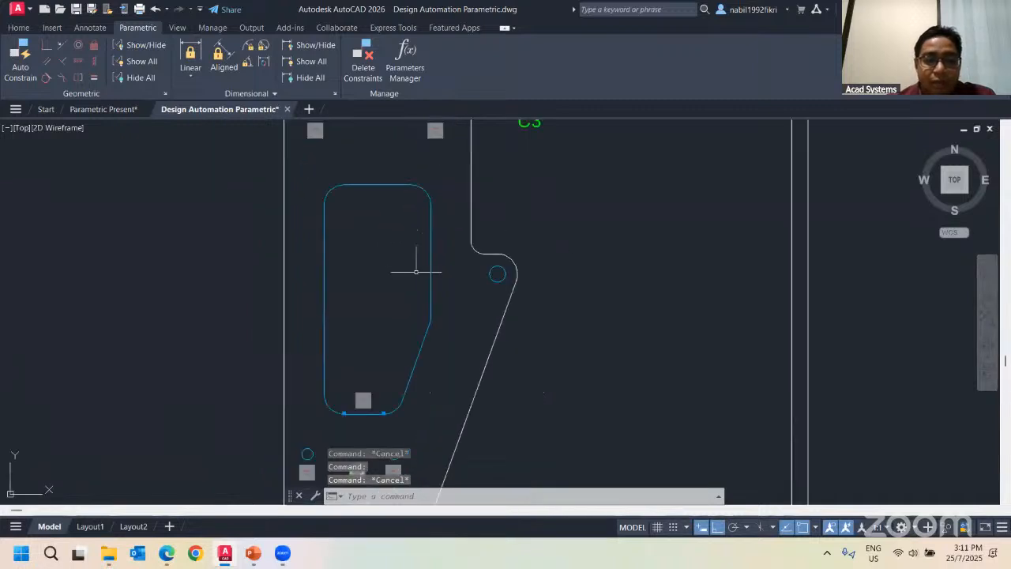
# Configure the AutoConstrain settings to apply Tangent constraints in addition to Equal
pyautogui.click(165, 94)
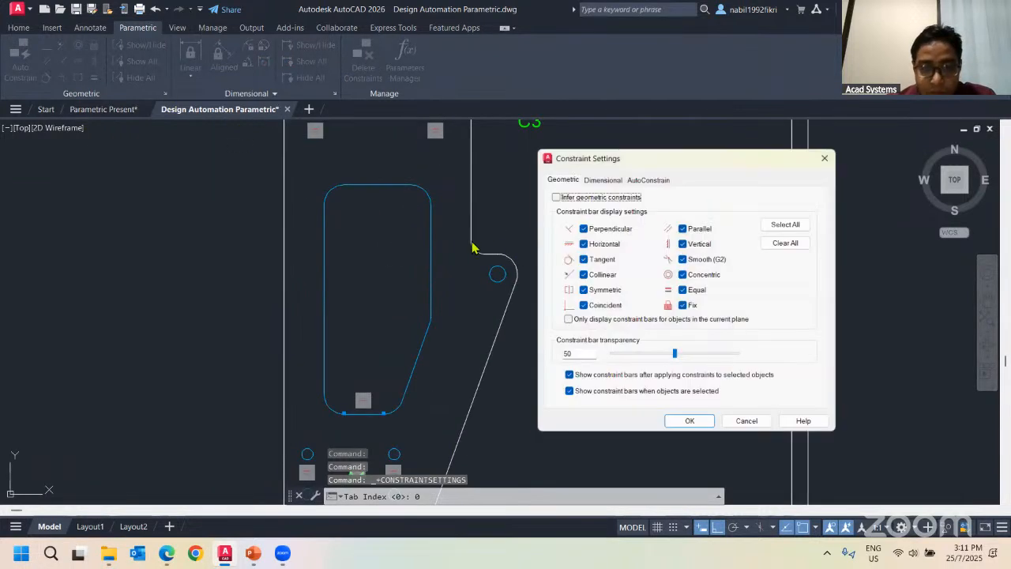
pyautogui.click(638, 176)
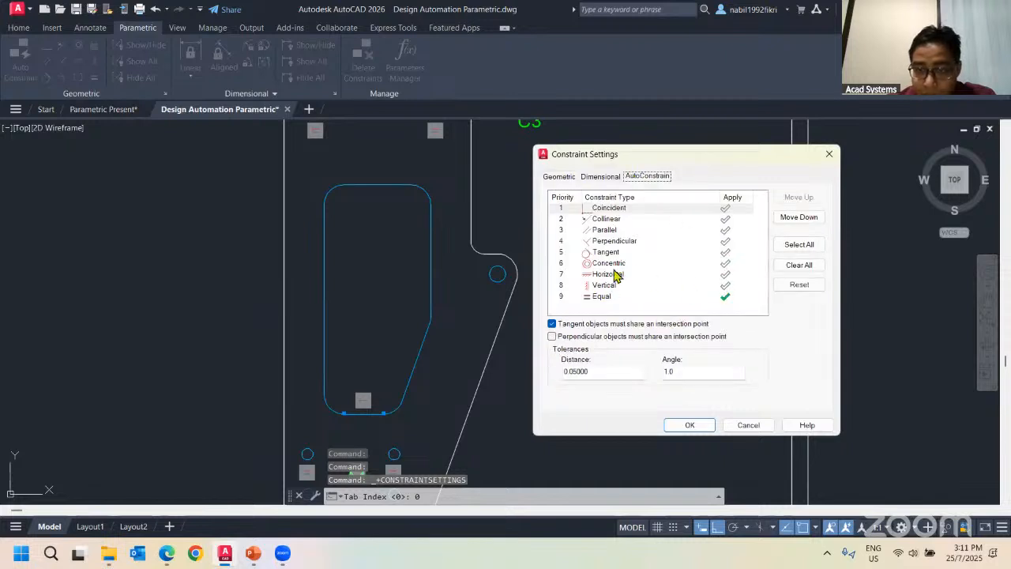
pyautogui.click(725, 252)
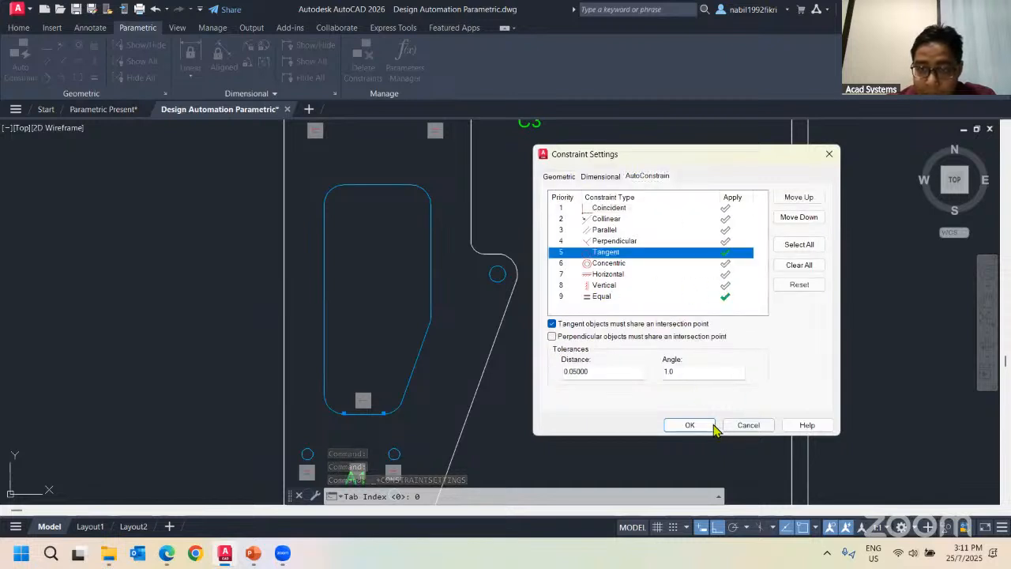
pyautogui.click(678, 425)
# Apply AutoConstrain to all the lines and arcs of the inner cutout
pyautogui.click(22, 62)
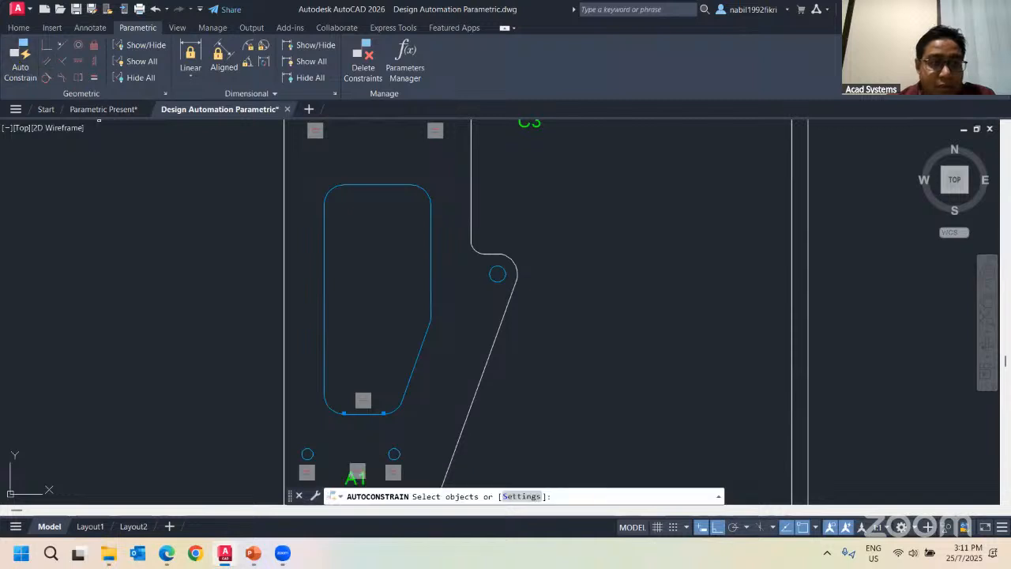
pyautogui.click(303, 167)
pyautogui.click(437, 437)
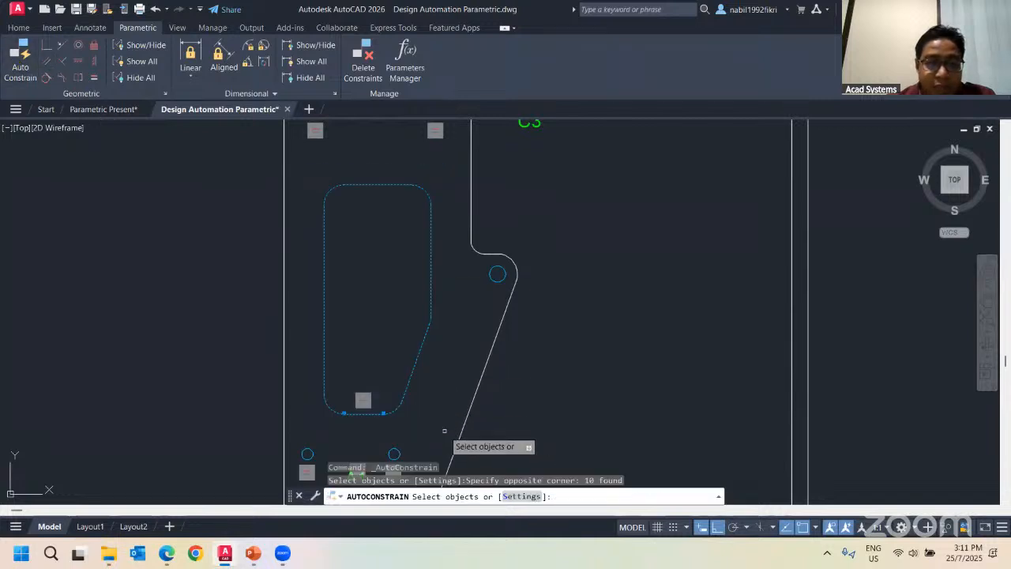
pyautogui.press('Return')
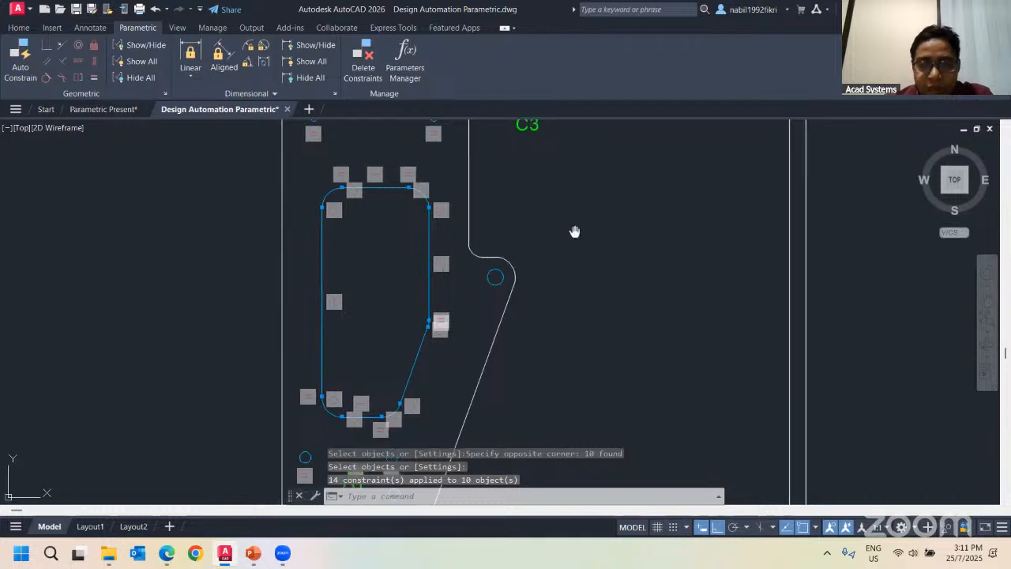
# Apply AutoConstrain to the two arcs and short edge at the upper corner of the plate's right-side recess
pyautogui.moveTo(576, 230); pyautogui.dragTo(537, 414, button='middle')
pyautogui.scroll(-2, 361, 283)
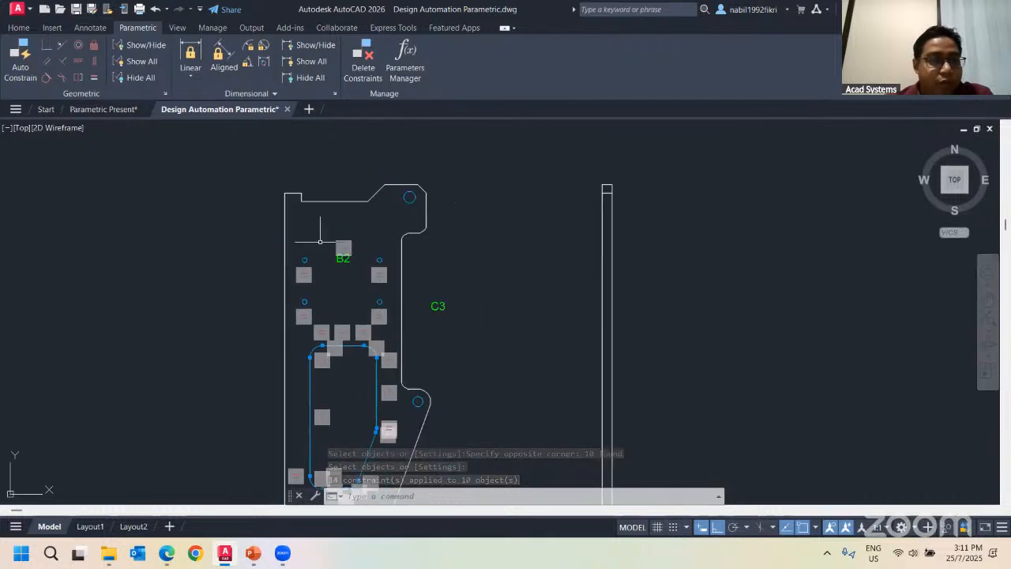
pyautogui.click(20, 67)
pyautogui.click(383, 210)
pyautogui.click(452, 247)
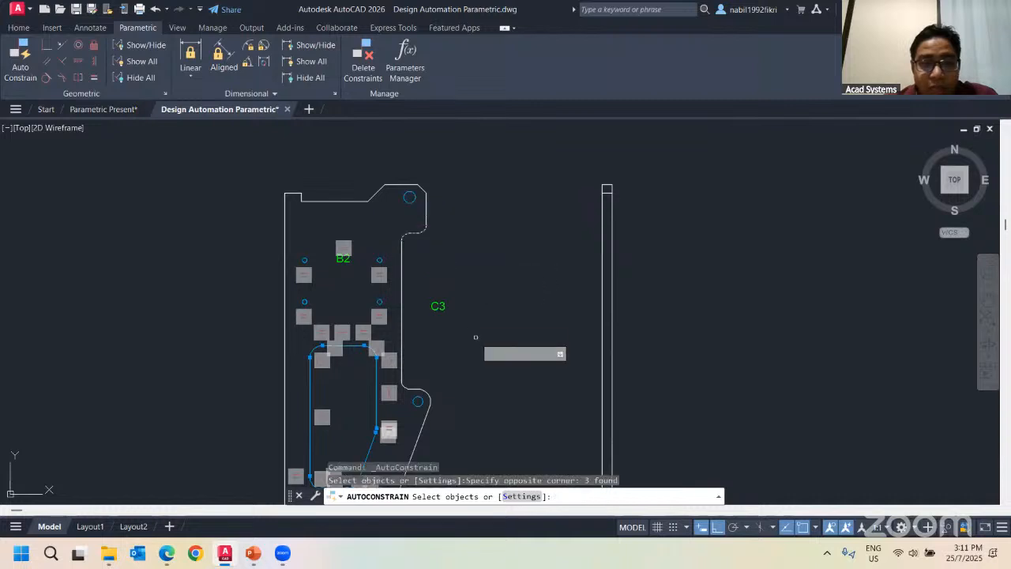
pyautogui.moveTo(481, 330); pyautogui.dragTo(510, 294, button='middle')
# Auto-constrain the arcs, short edge and hole at the recess's lower corner, and hide all geometric constraint markers
pyautogui.click(38, 71)
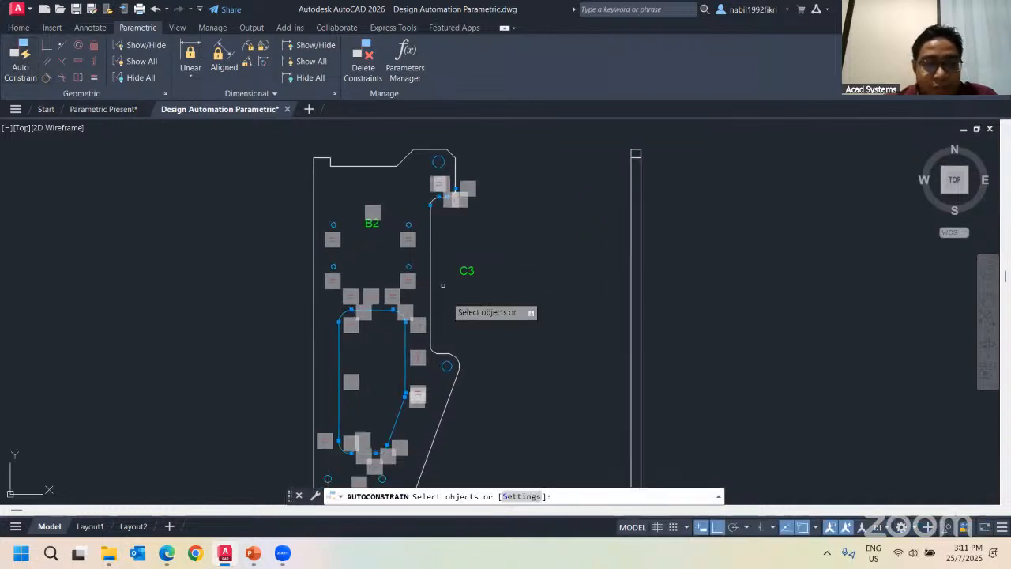
pyautogui.click(427, 338)
pyautogui.click(494, 374)
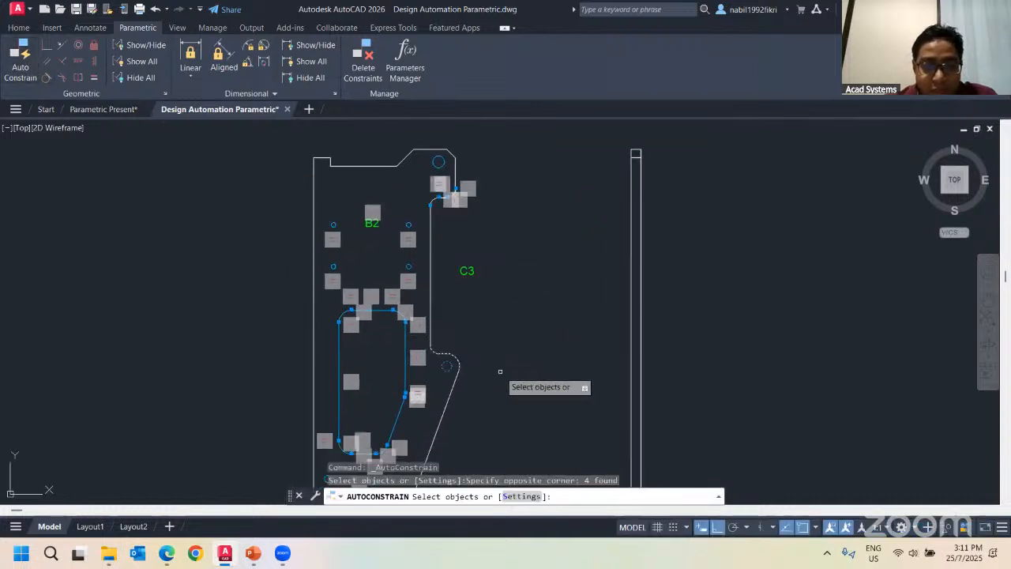
pyautogui.moveTo(467, 268); pyautogui.dragTo(515, 264, button='middle')
pyautogui.press('Escape')
pyautogui.press('Escape')
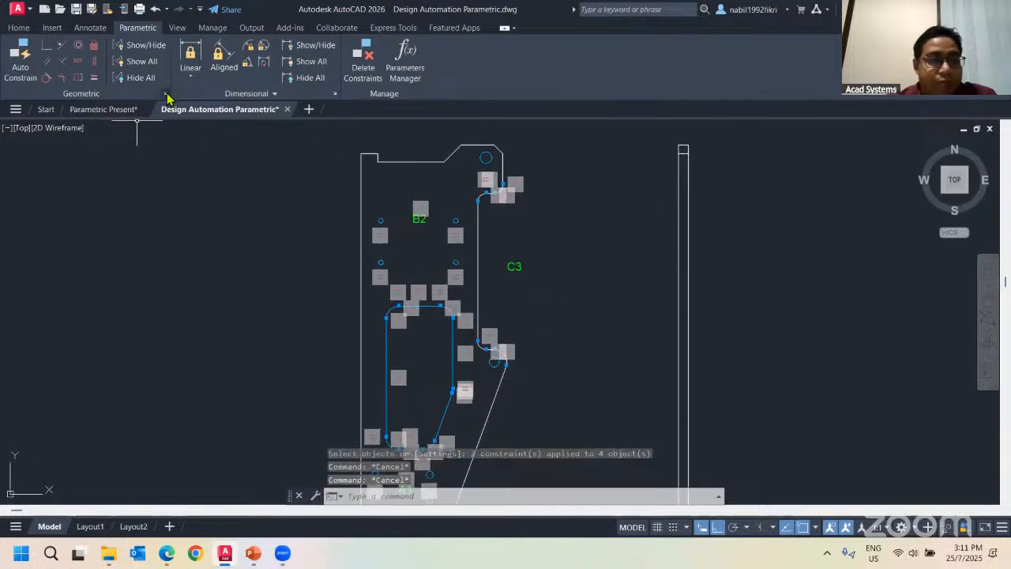
pyautogui.click(150, 82)
# Try stretching the inner cutout's upper-left corner arc and top edge by their grips, and undo the change
pyautogui.scroll(2, 465, 339)
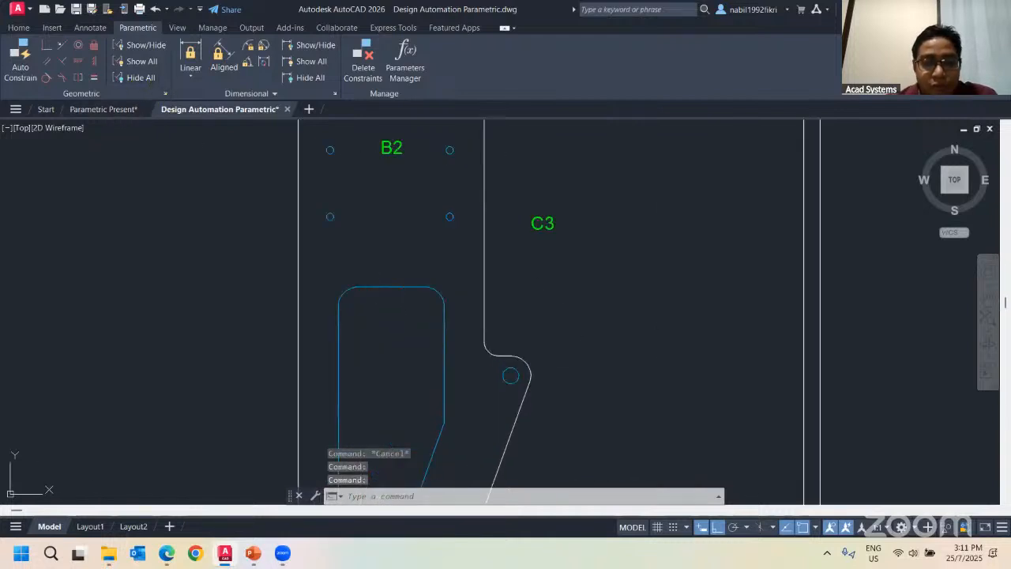
pyautogui.click(343, 293)
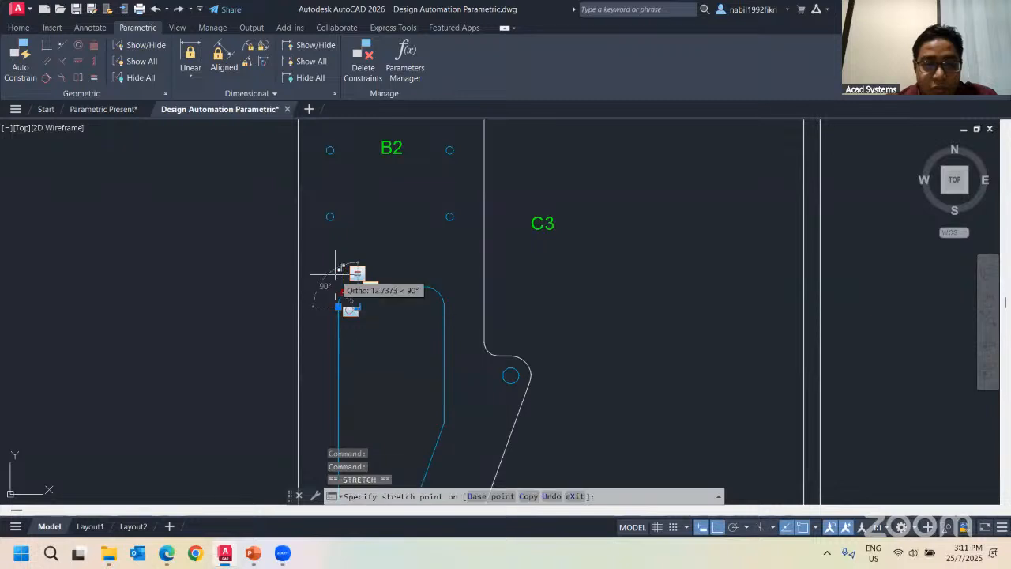
pyautogui.press('Escape')
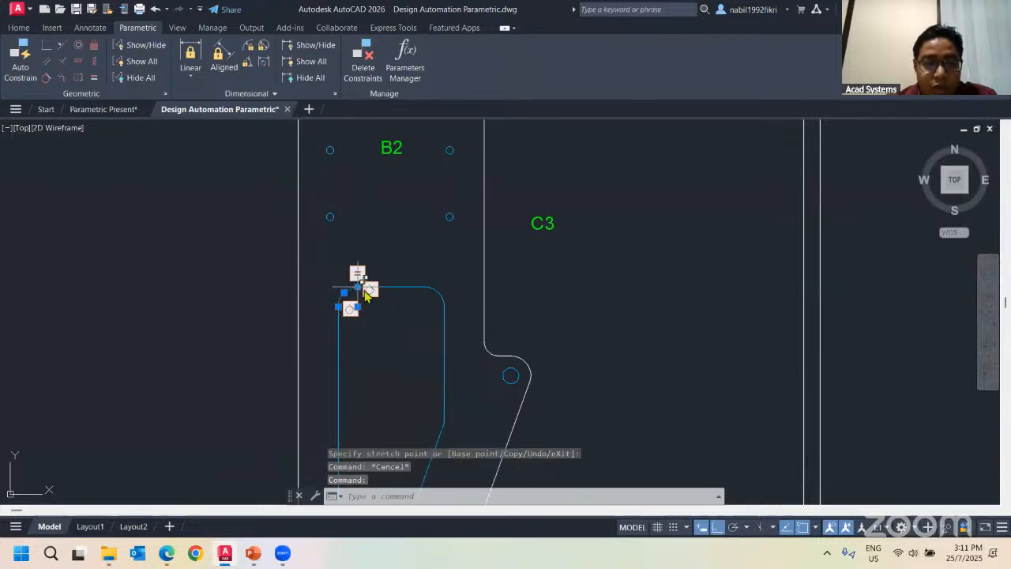
pyautogui.click(391, 287)
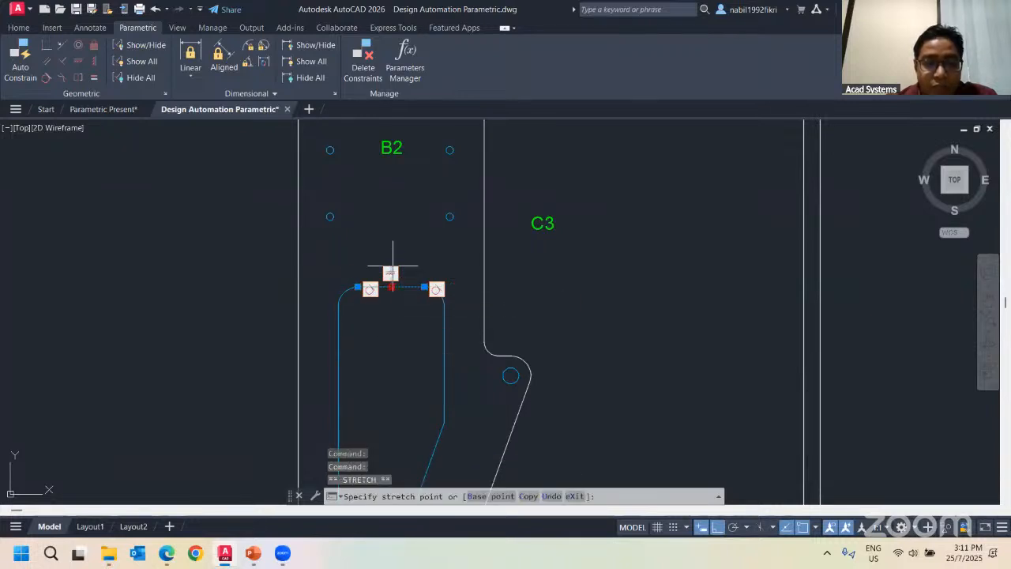
pyautogui.click(472, 253)
pyautogui.hotkey('ctrl', 'z')
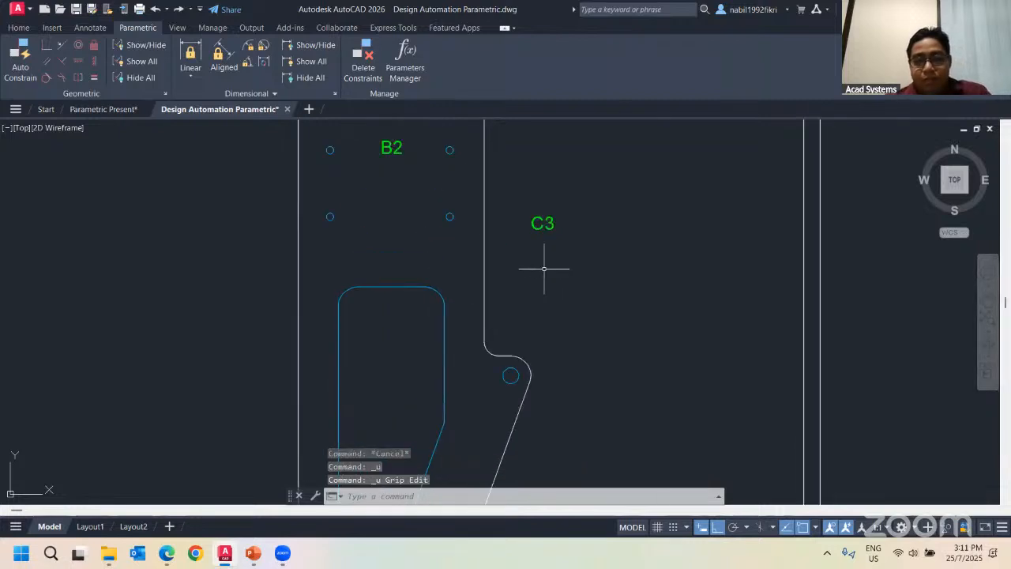
# Add a linear dimensional constraint between the endpoints of the plate's bottom edge, placed below it, accepting the default value
pyautogui.scroll(-2, 545, 265)
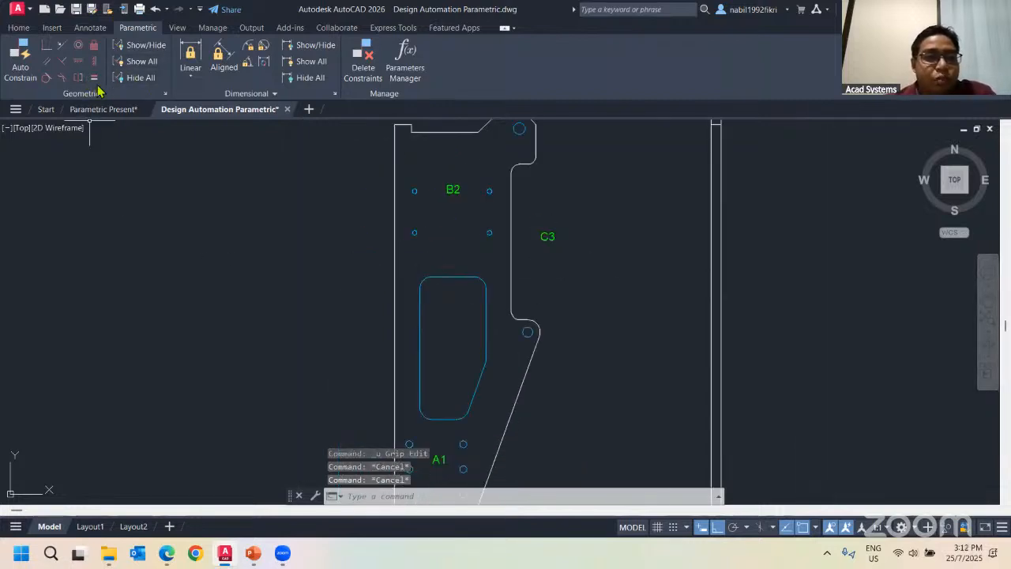
pyautogui.scroll(-2, 536, 329)
pyautogui.moveTo(369, 295); pyautogui.dragTo(338, 277, button='middle')
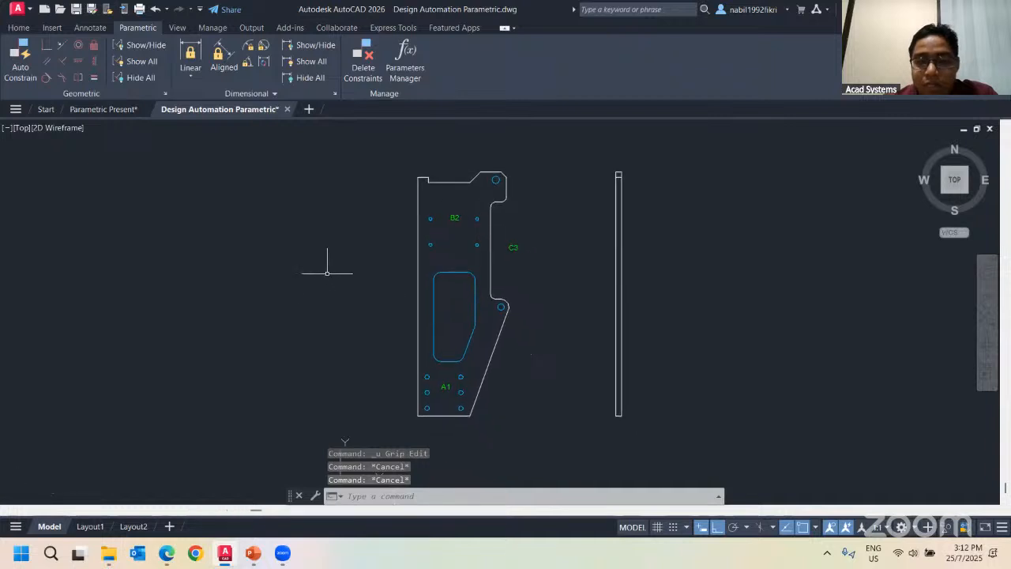
pyautogui.moveTo(496, 283); pyautogui.dragTo(392, 263, button='middle')
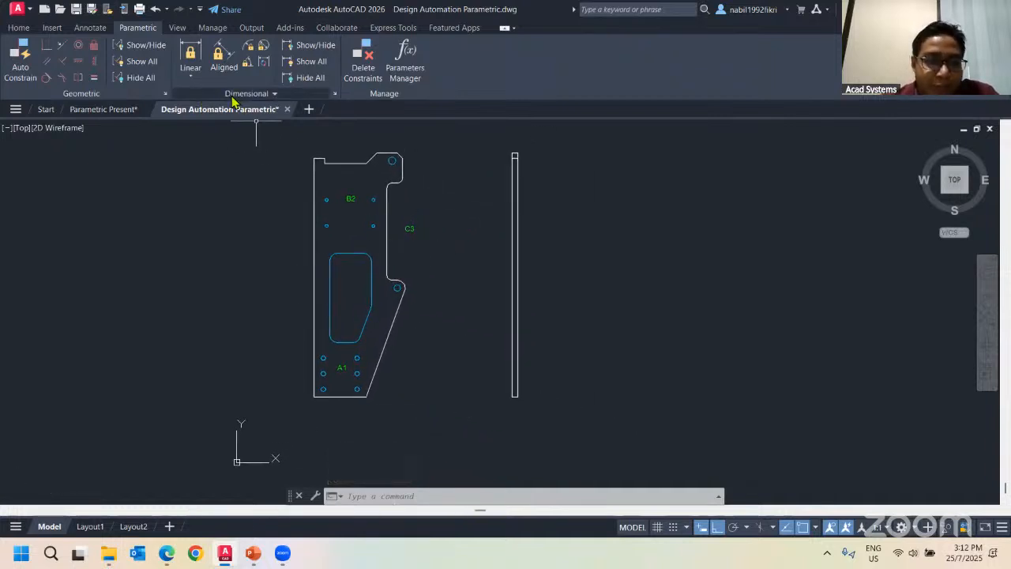
pyautogui.click(191, 78)
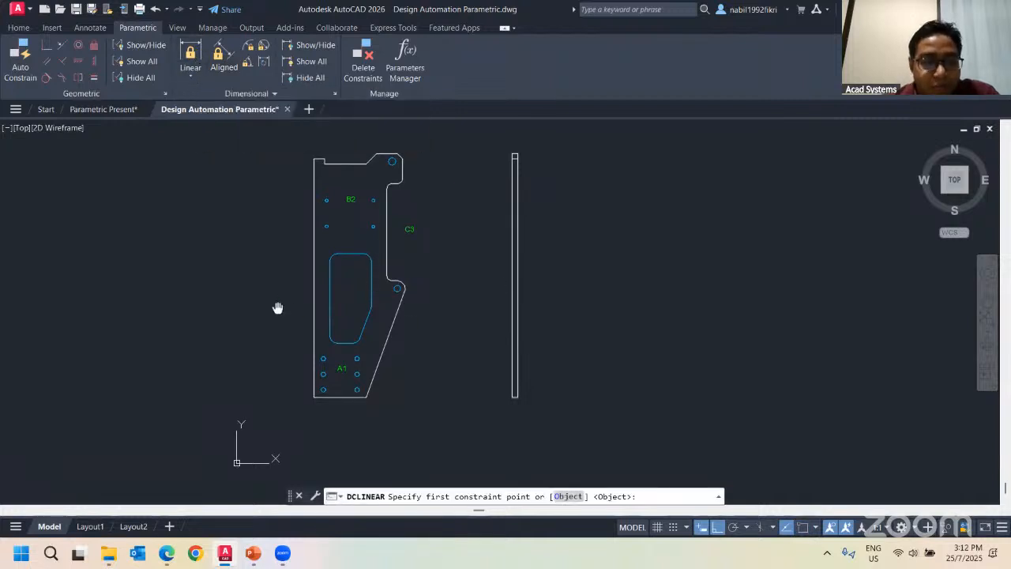
pyautogui.scroll(4, 269, 457)
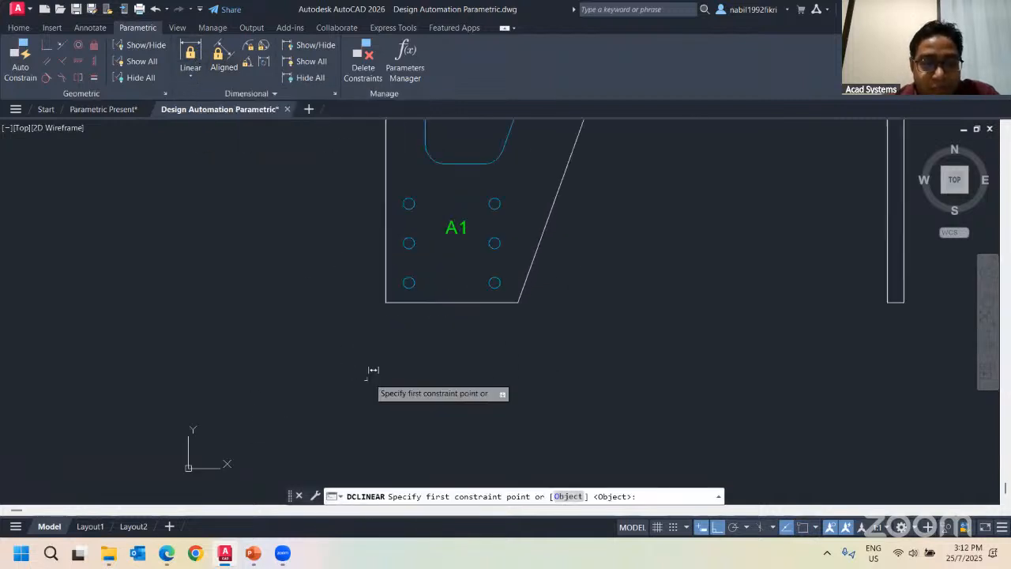
pyautogui.click(387, 301)
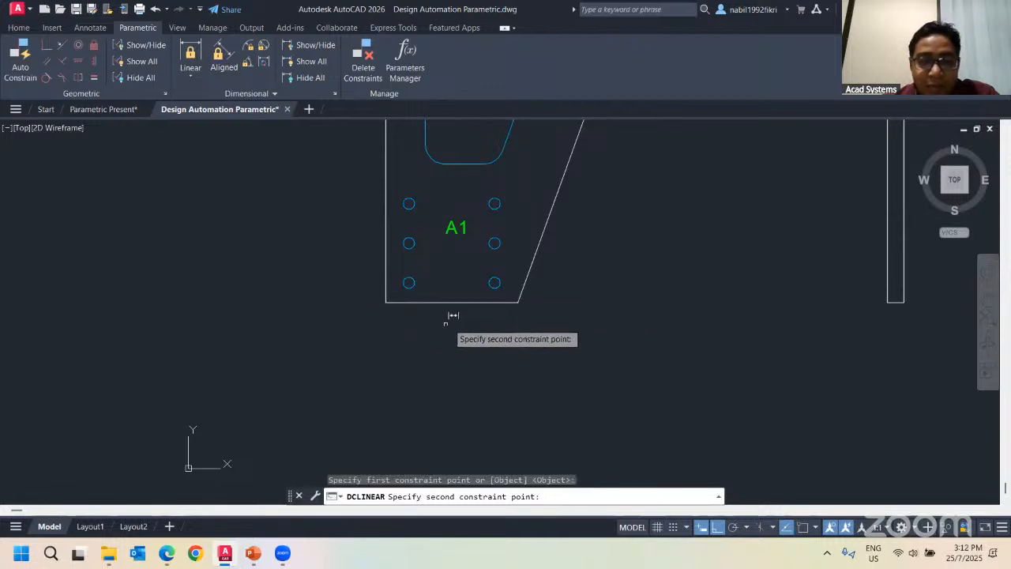
pyautogui.click(517, 300)
pyautogui.click(467, 352)
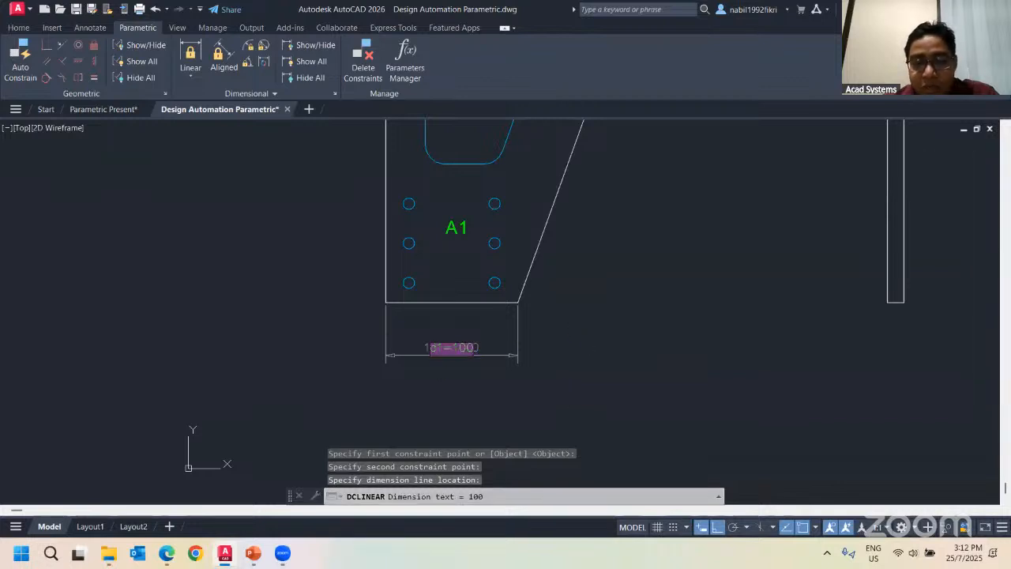
pyautogui.press('Return')
pyautogui.press('Escape')
pyautogui.press('Escape')
# Set the bottom edge's linear constraint d1 to 150
pyautogui.click(459, 346)
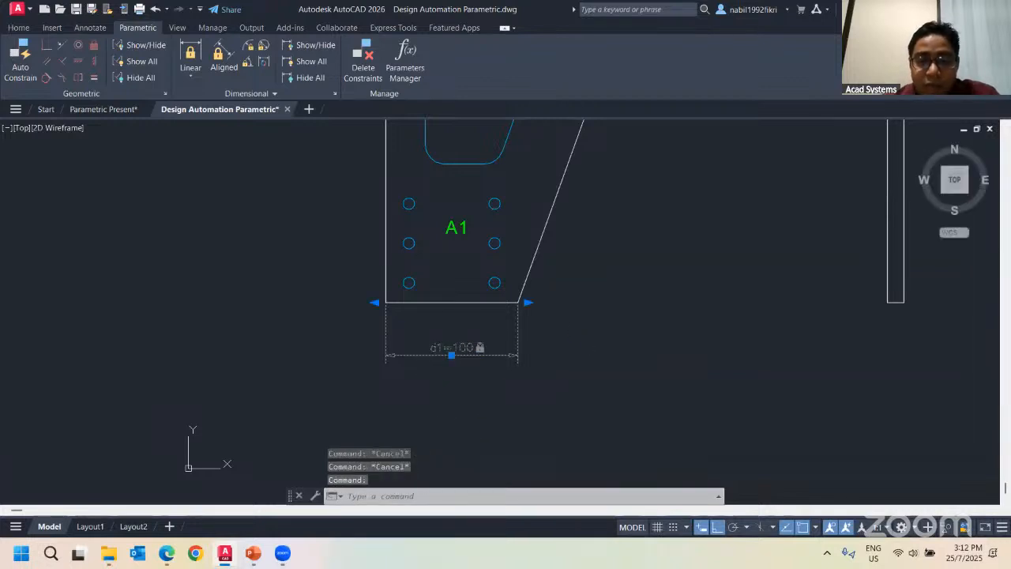
pyautogui.doubleClick(459, 348)
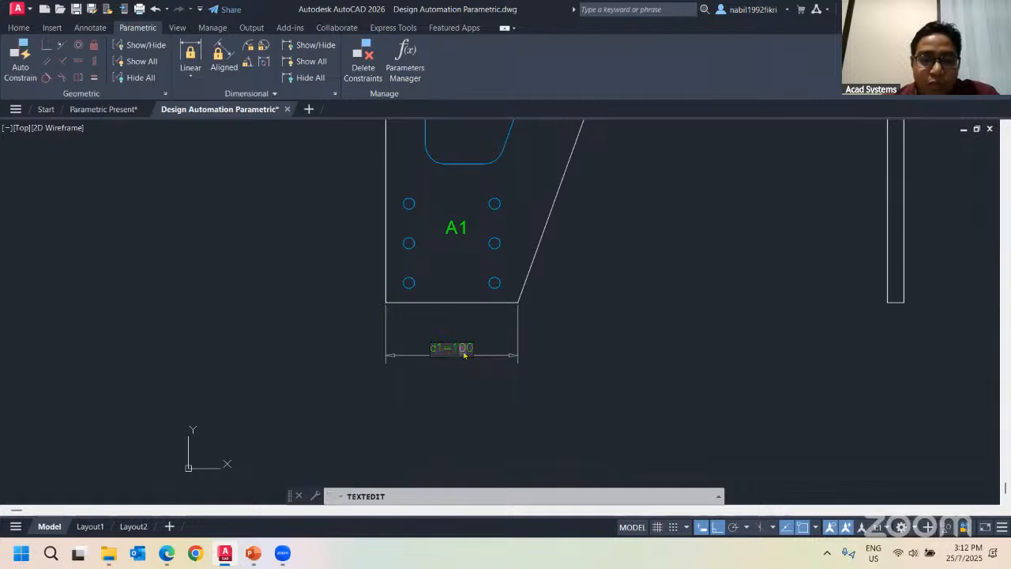
pyautogui.press('Return')
pyautogui.scroll(-4, 485, 336)
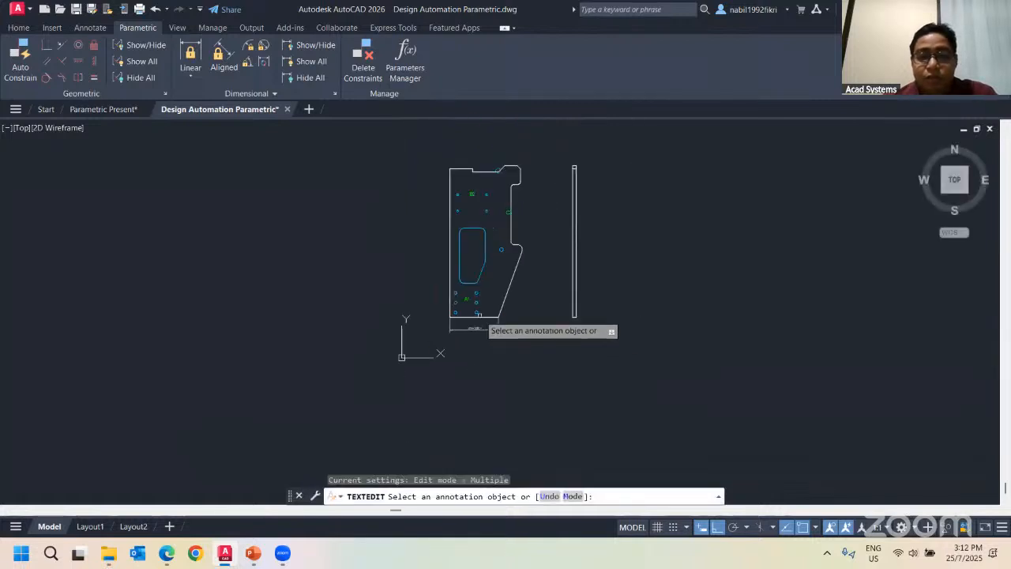
pyautogui.scroll(3, 466, 332)
pyautogui.scroll(2, 450, 330)
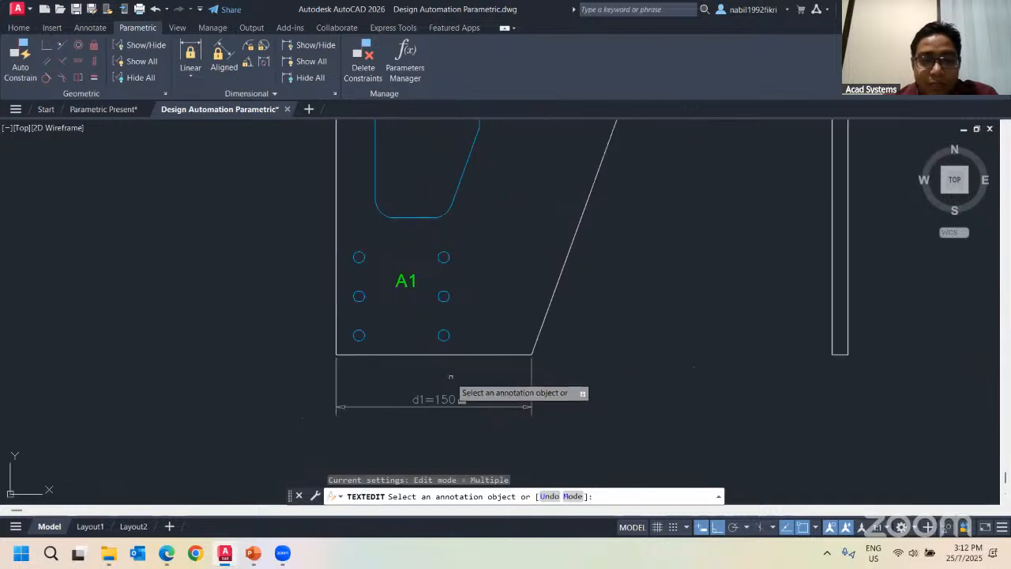
pyautogui.moveTo(421, 376); pyautogui.dragTo(415, 398, button='middle')
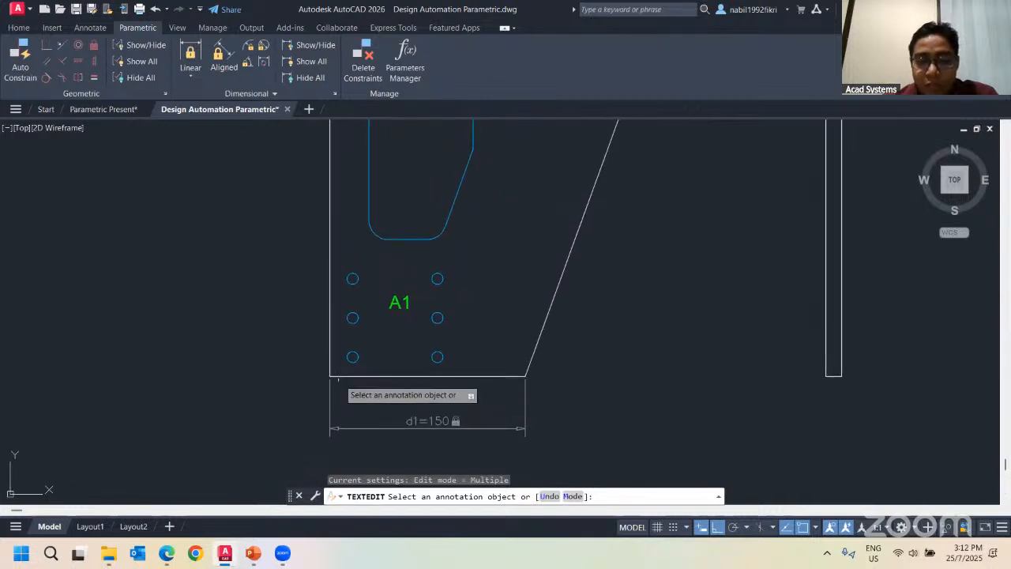
pyautogui.press('Escape')
# Examine how the holes and inner cutout sit within the plate outline at its new width
pyautogui.scroll(-3, 535, 384)
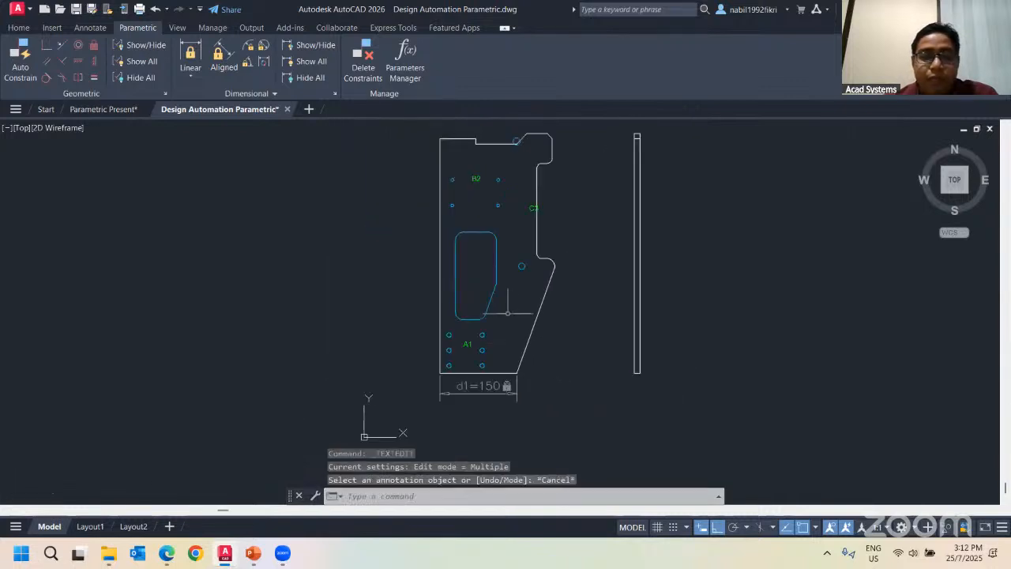
pyautogui.scroll(4, 474, 347)
pyautogui.moveTo(444, 322)
pyautogui.mouseDown(button='middle')
pyautogui.moveTo(476, 318)
pyautogui.moveTo(438, 338)
pyautogui.mouseUp(button='middle')
pyautogui.scroll(-2, 450, 324)
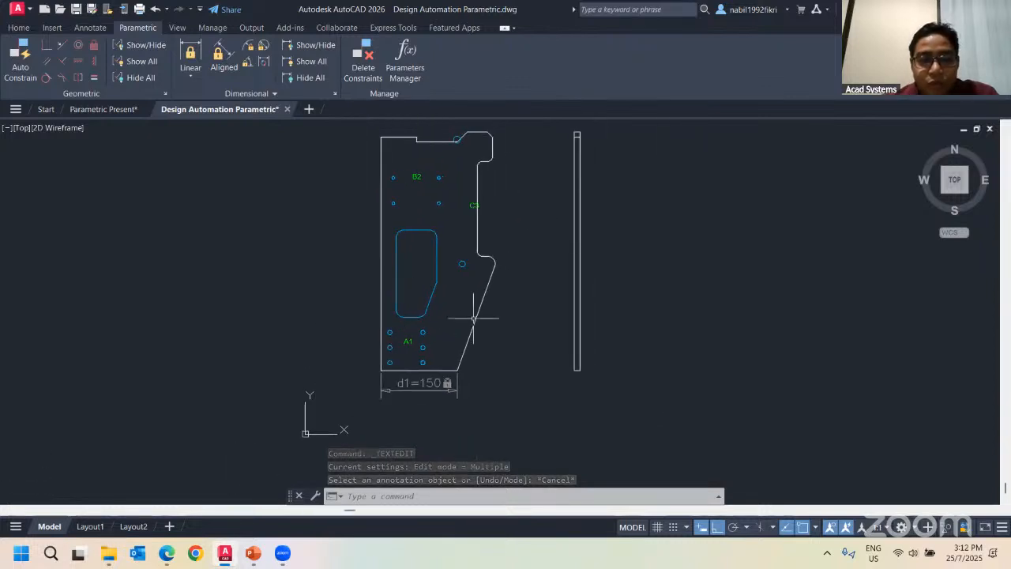
pyautogui.moveTo(379, 280); pyautogui.dragTo(487, 277, button='middle')
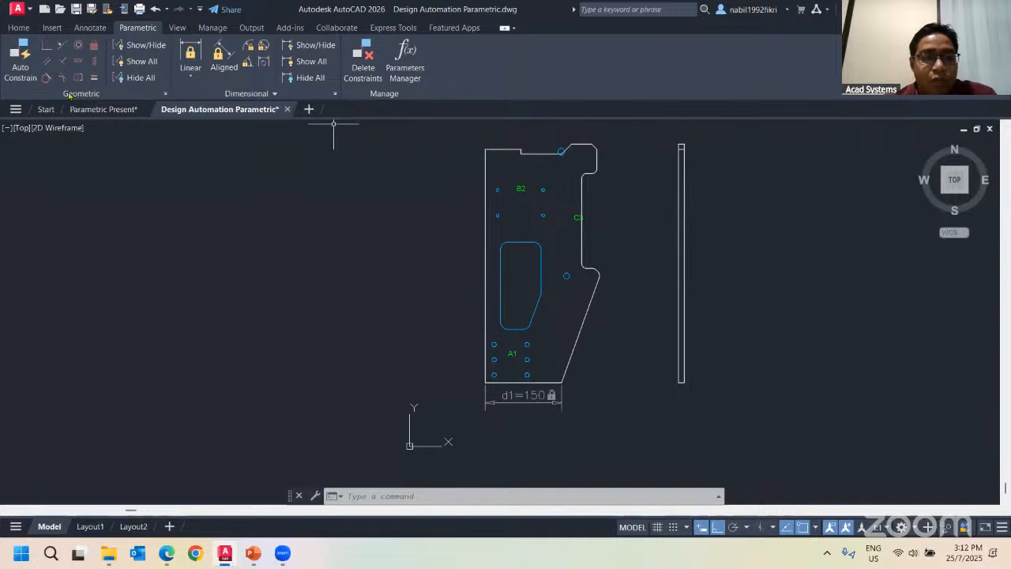
pyautogui.press('Escape')
pyautogui.press('Escape')
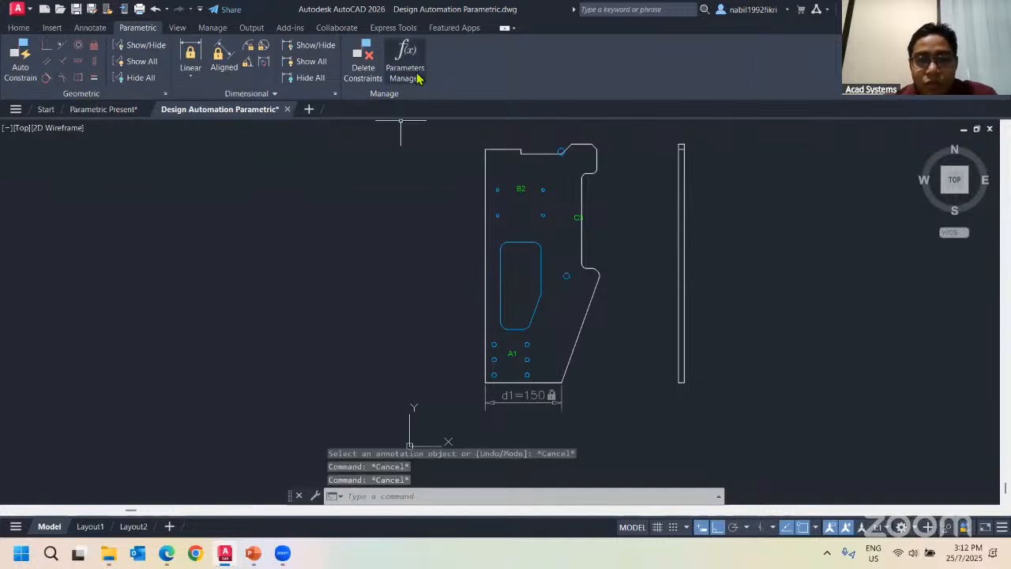
# Open the Parameters Manager and set the bottom edge's constraint d1 to 120 directly in the drawing
pyautogui.click(419, 78)
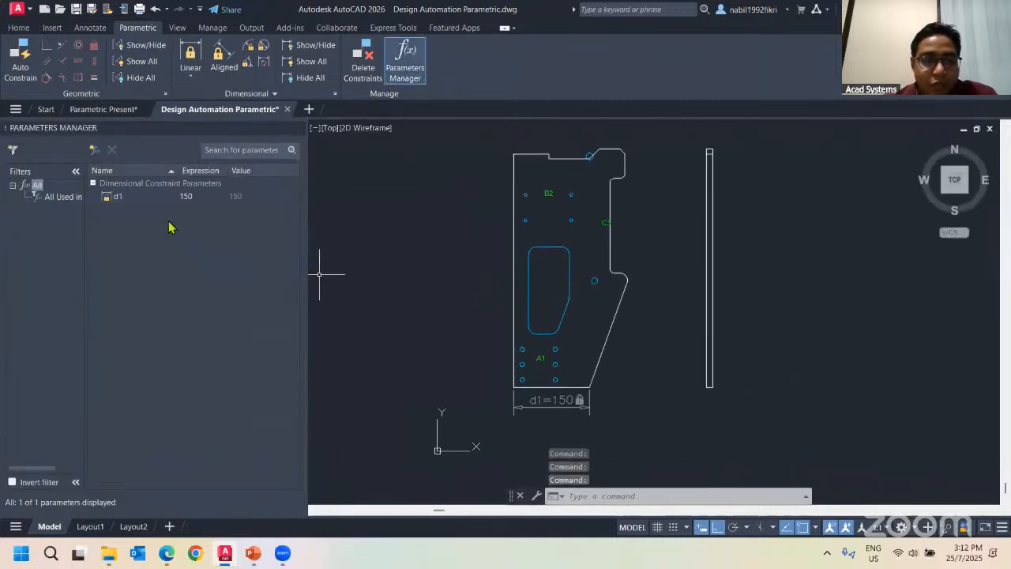
pyautogui.scroll(4, 562, 438)
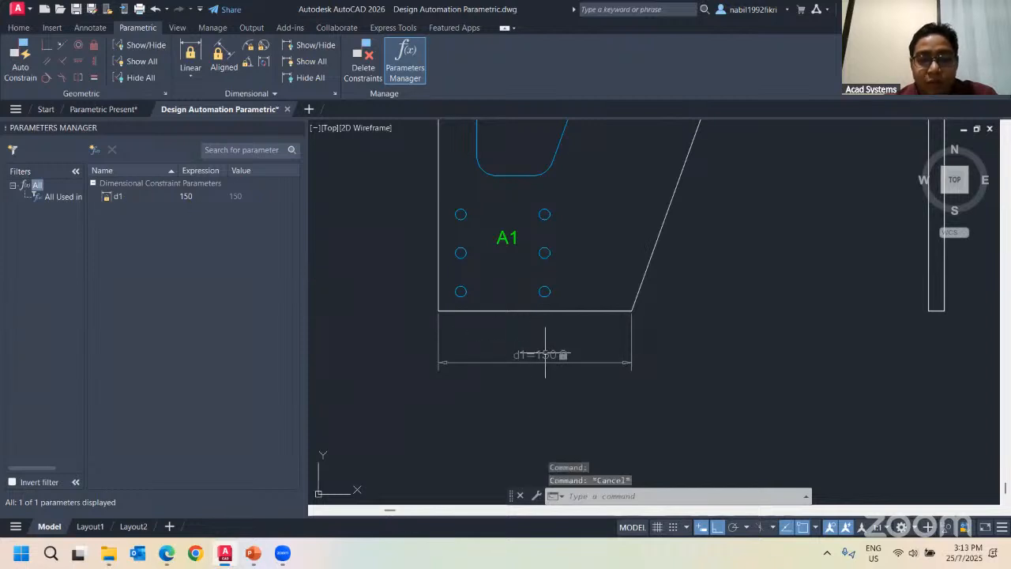
pyautogui.doubleClick(547, 354)
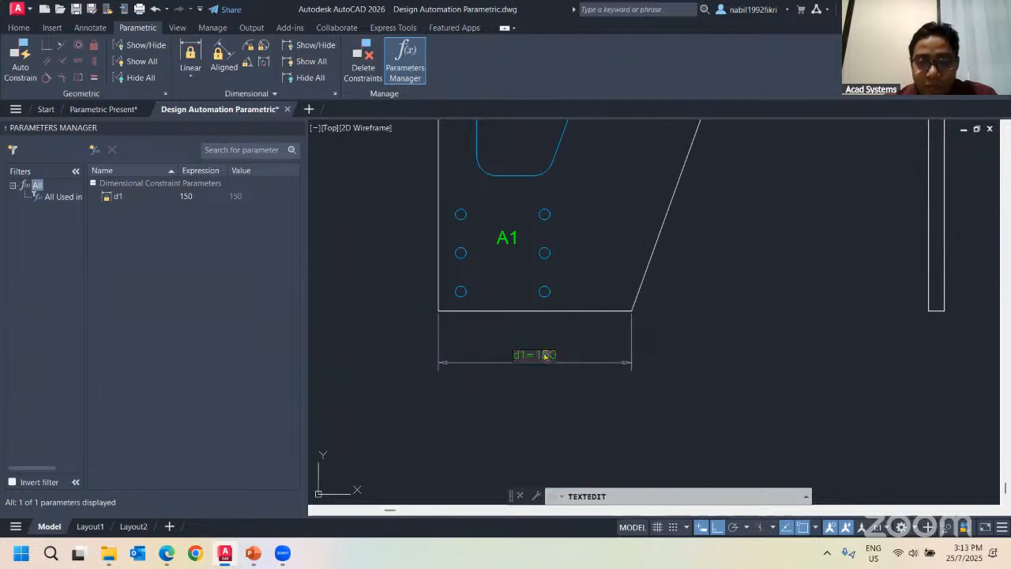
pyautogui.press('Return')
pyautogui.scroll(-2, 356, 271)
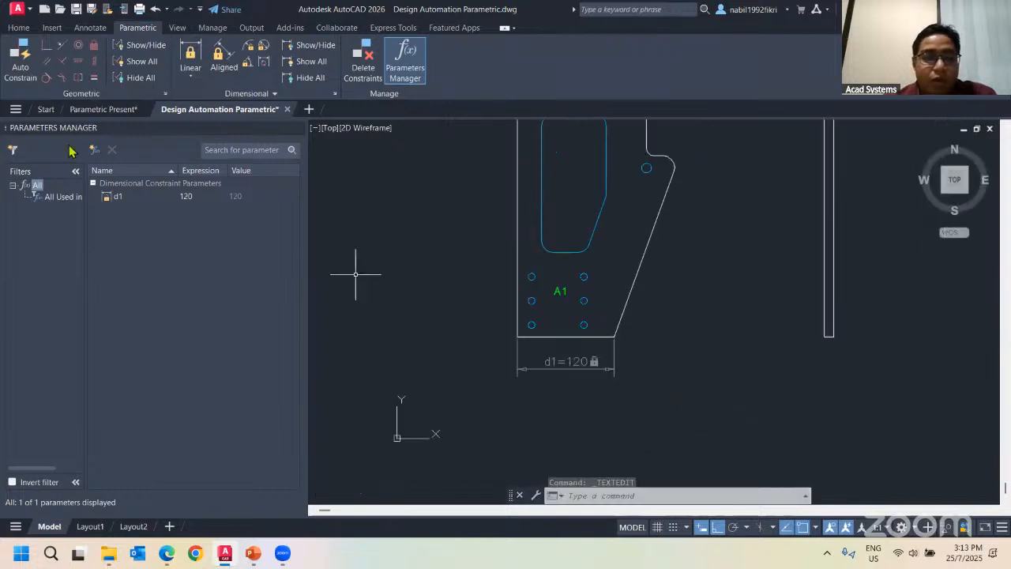
pyautogui.press('Escape')
# Set the bottom edge's constraint d1 to 100 in the Parameters Manager
pyautogui.click(189, 201)
pyautogui.click(190, 204)
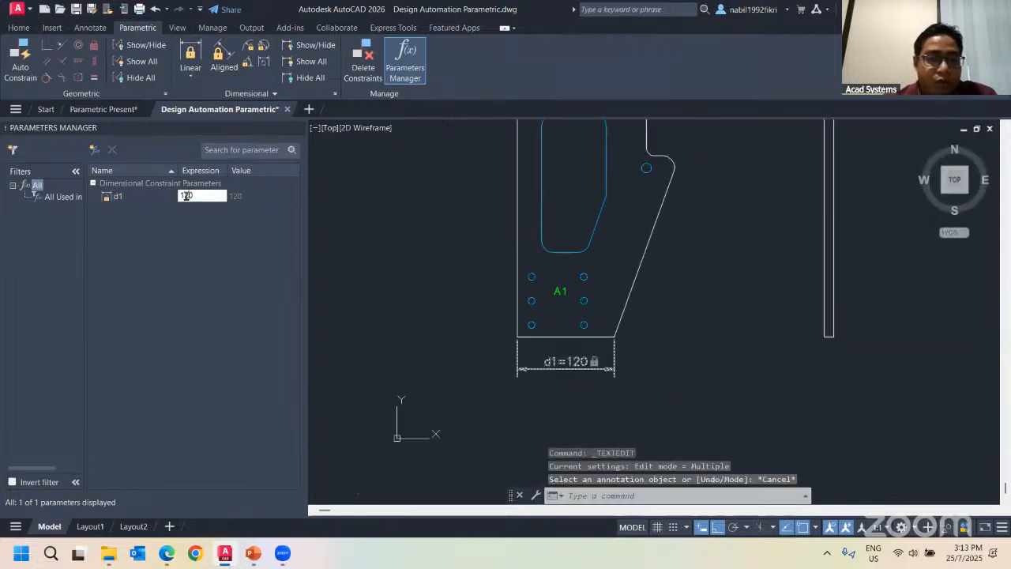
pyautogui.write('100')
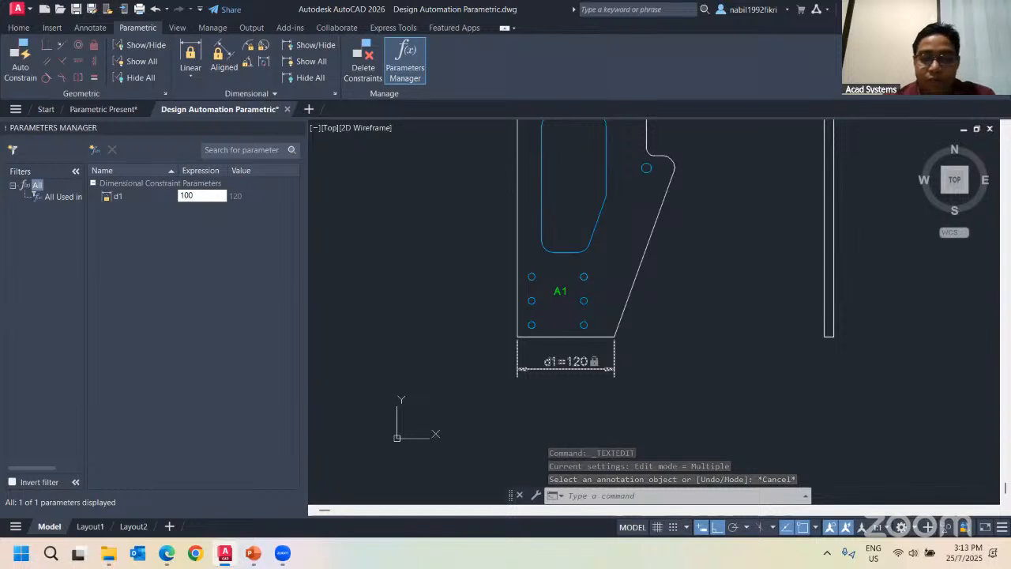
pyautogui.press('Return')
# Examine the plate outline and the d1 constraint below the bottom edge at the new width
pyautogui.scroll(-2, 474, 261)
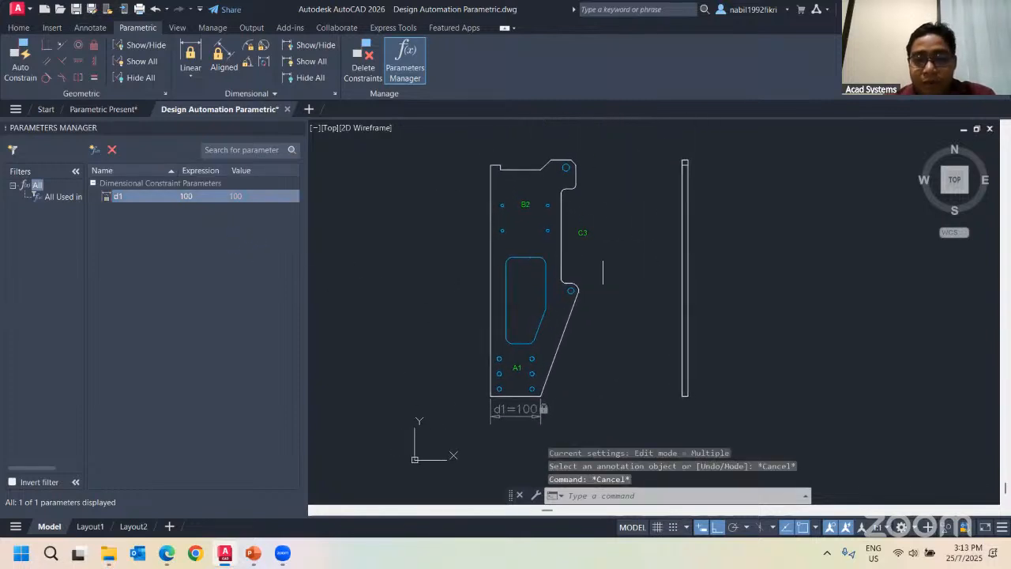
pyautogui.scroll(2, 643, 248)
pyautogui.scroll(-2, 621, 210)
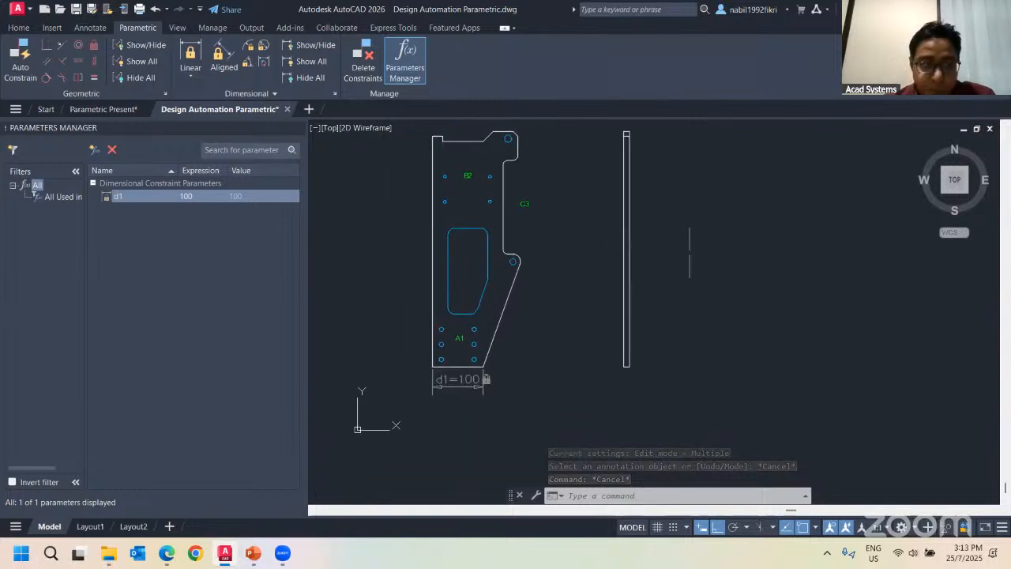
pyautogui.scroll(4, 506, 370)
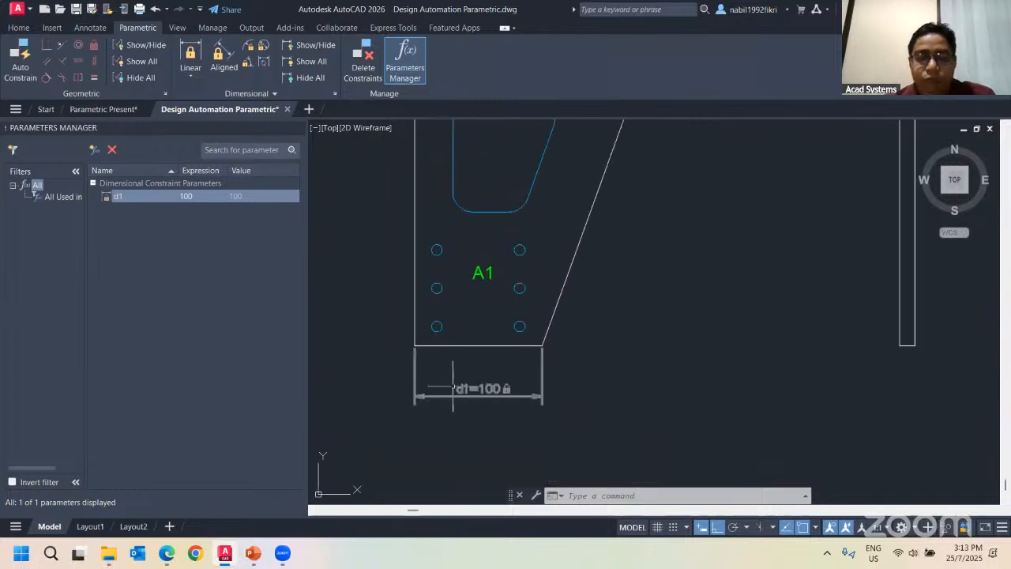
pyautogui.scroll(-3, 406, 403)
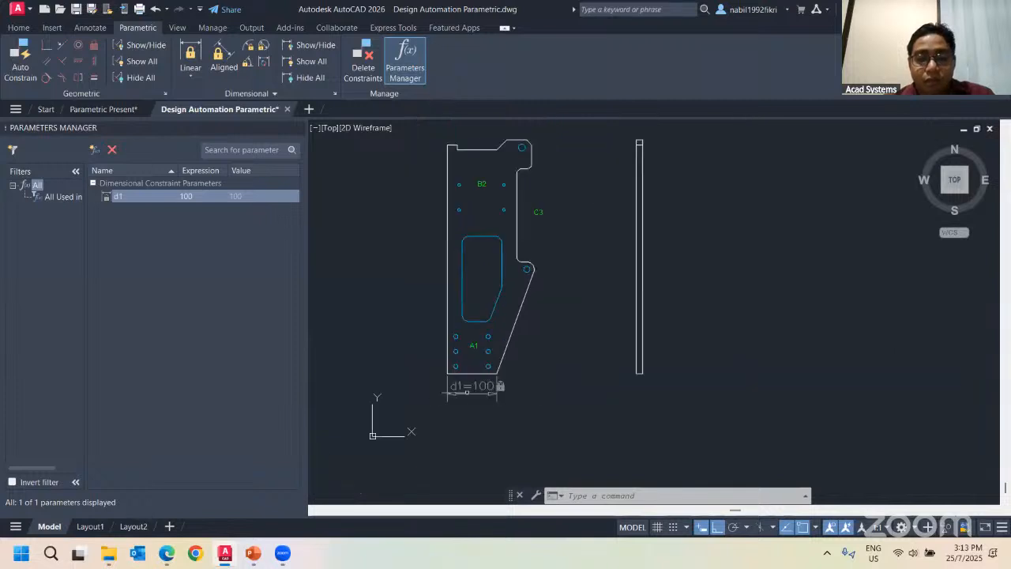
pyautogui.scroll(5, 399, 399)
pyautogui.scroll(1, 399, 376)
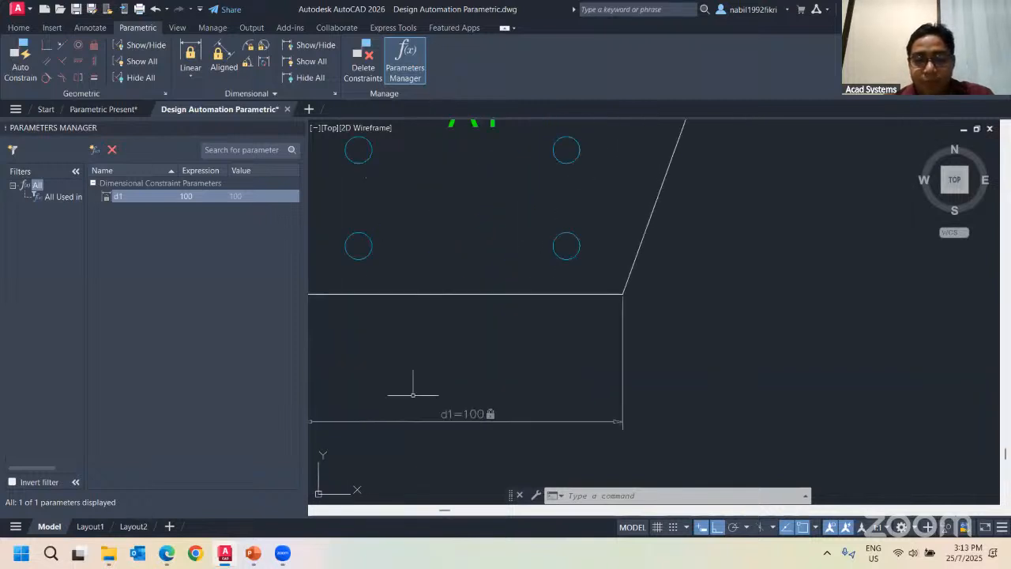
pyautogui.moveTo(407, 394); pyautogui.dragTo(492, 381, button='middle')
pyautogui.scroll(-1, 475, 381)
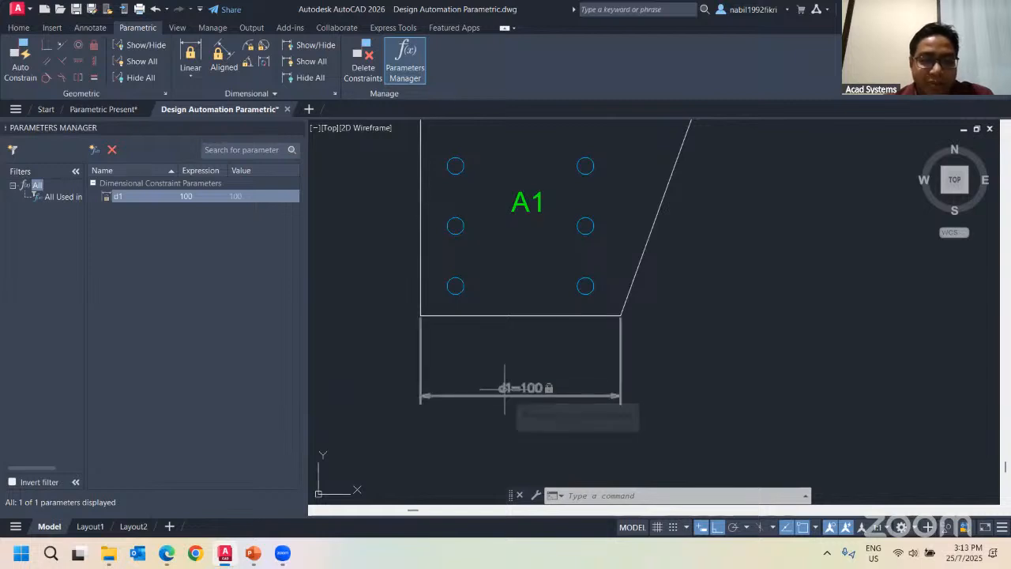
pyautogui.scroll(-1, 508, 395)
pyautogui.scroll(1, 528, 371)
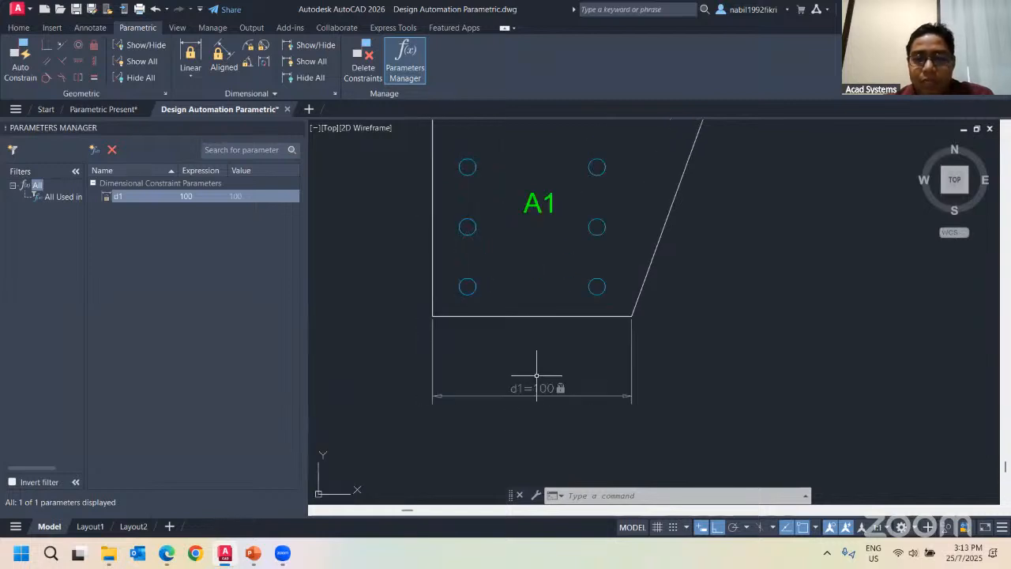
pyautogui.press('Escape')
pyautogui.press('Escape')
pyautogui.press('Escape')
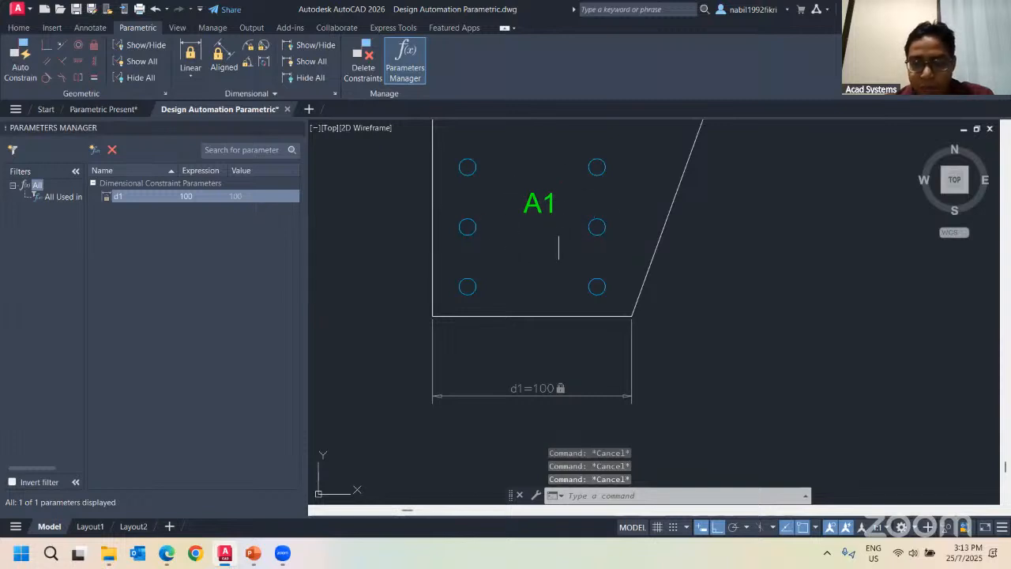
pyautogui.scroll(-1, 513, 356)
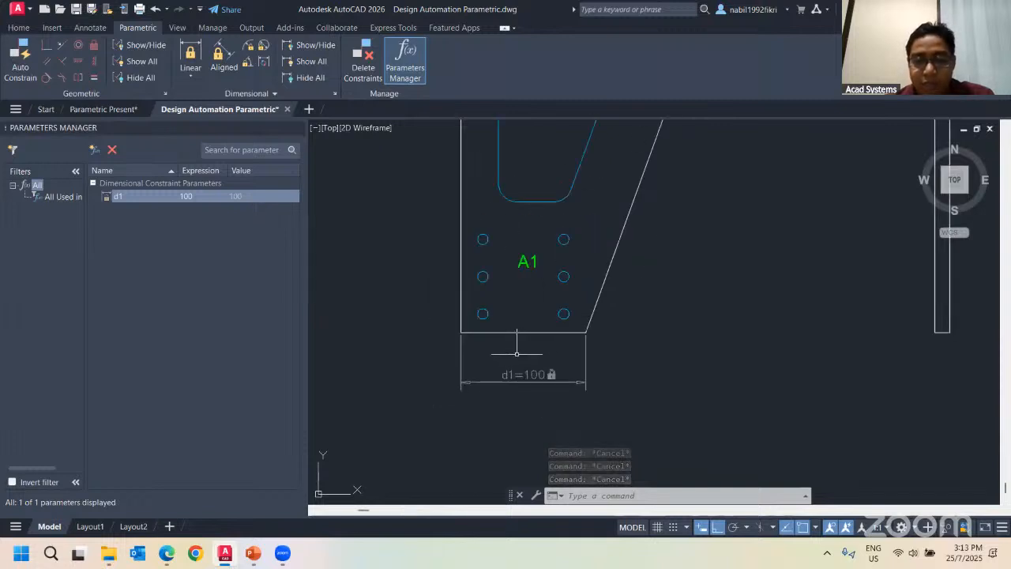
pyautogui.moveTo(516, 354); pyautogui.dragTo(506, 363, button='middle')
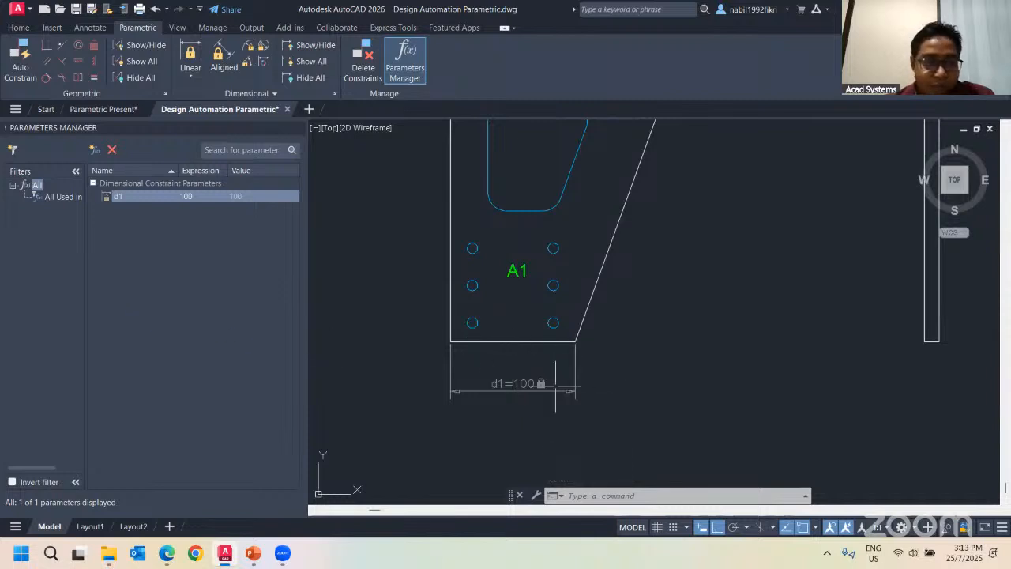
pyautogui.press('Escape')
pyautogui.press('Escape')
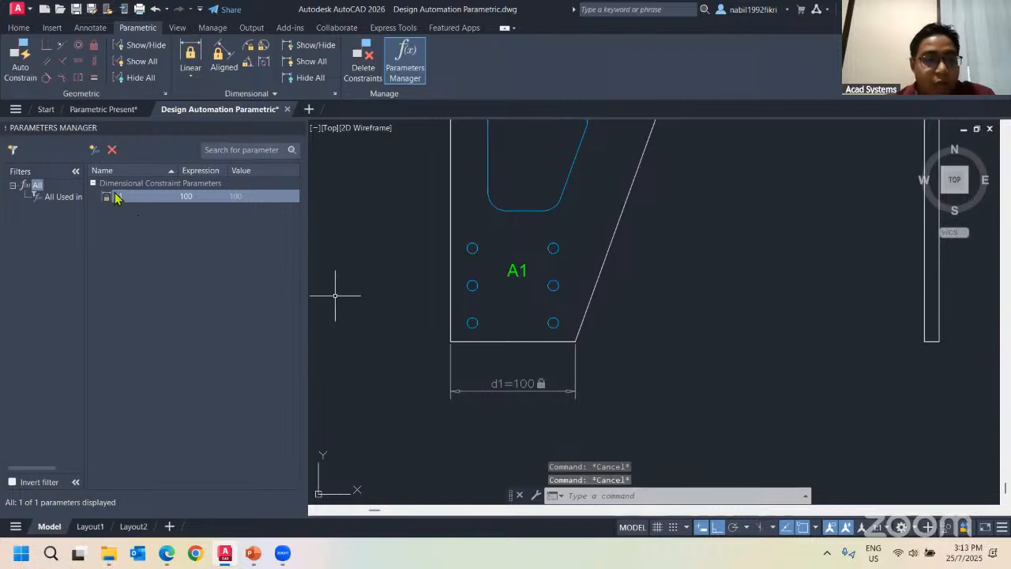
# Rename the bottom edge's parameter d1 as A1BaseL in the Parameters Manager
pyautogui.click(122, 202)
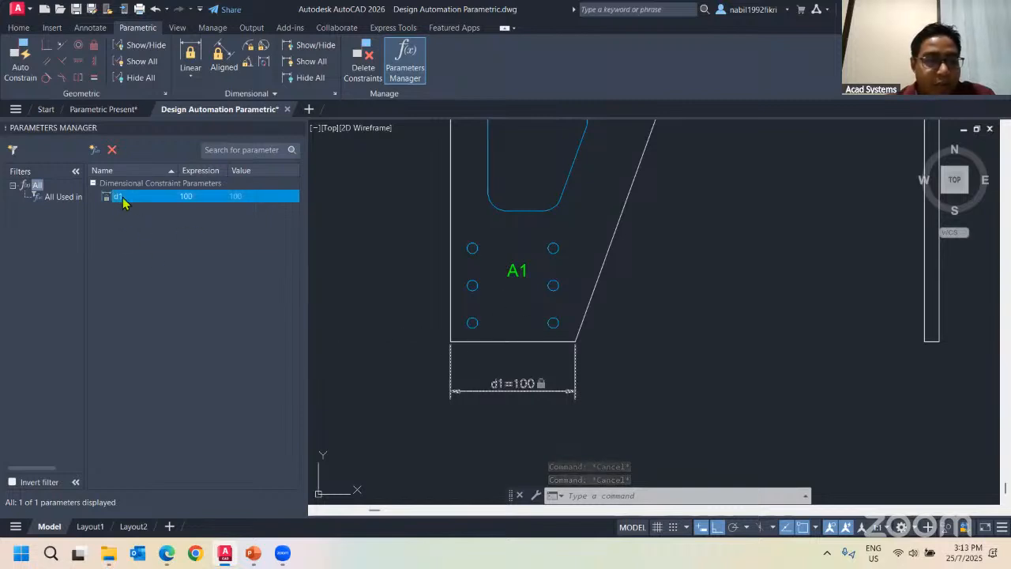
pyautogui.rightClick(123, 201)
pyautogui.doubleClick(124, 197)
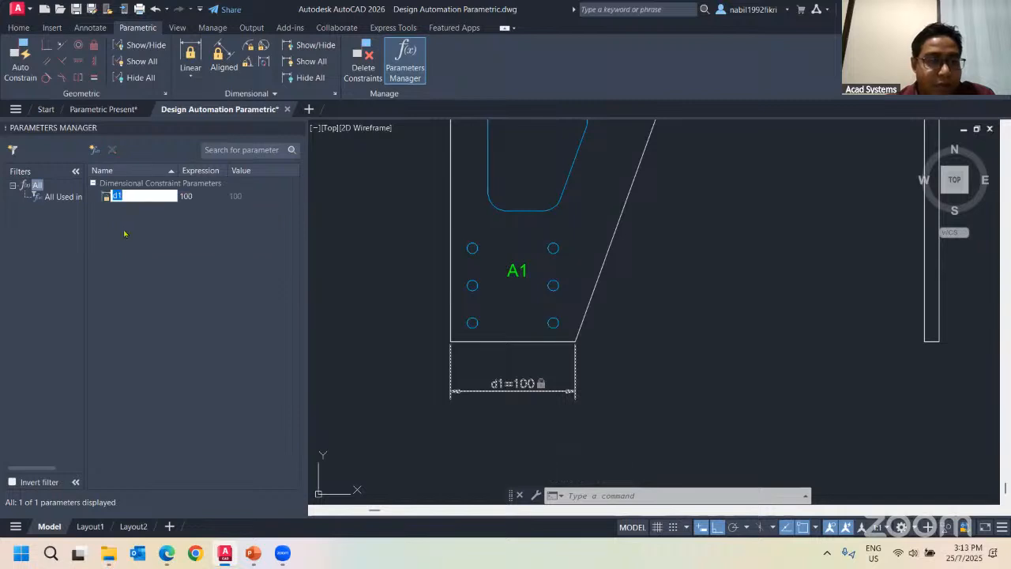
pyautogui.click(124, 233)
pyautogui.doubleClick(120, 197)
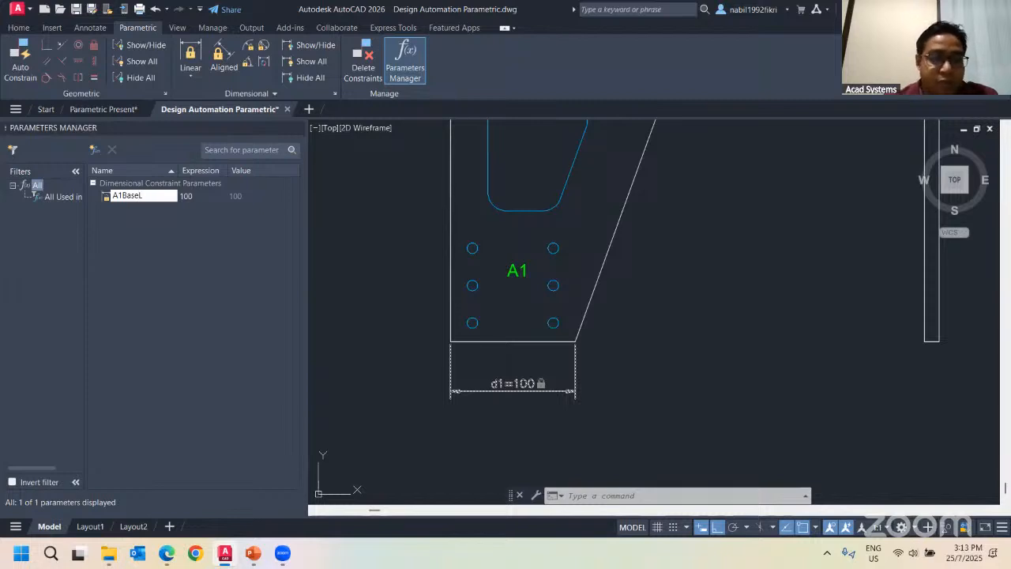
pyautogui.press('Return')
pyautogui.press('Escape')
pyautogui.press('Escape')
pyautogui.press('Escape')
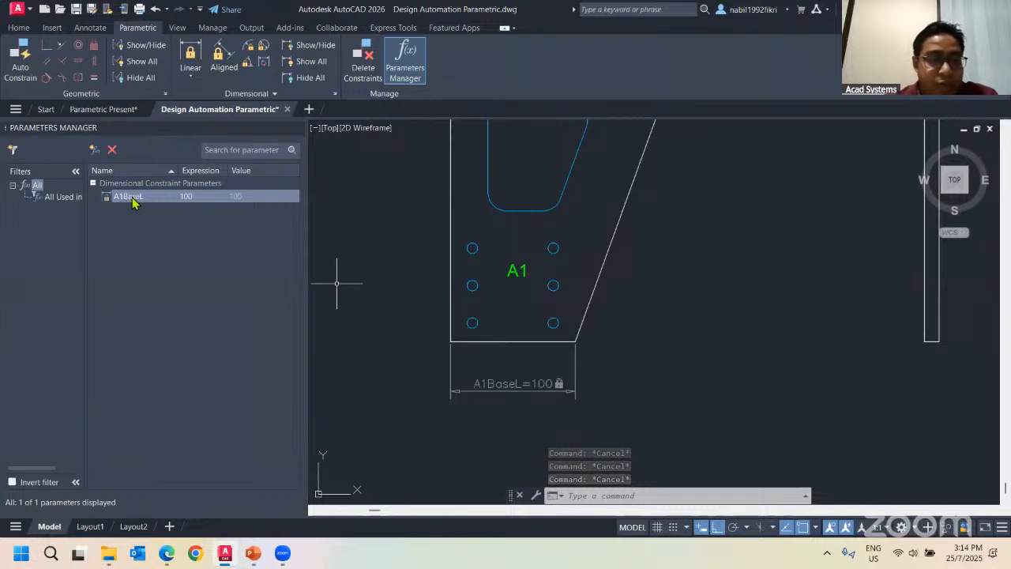
# Set the A1BaseL parameter's expression to 120 in the Parameters Manager
pyautogui.doubleClick(185, 197)
pyautogui.write('120')
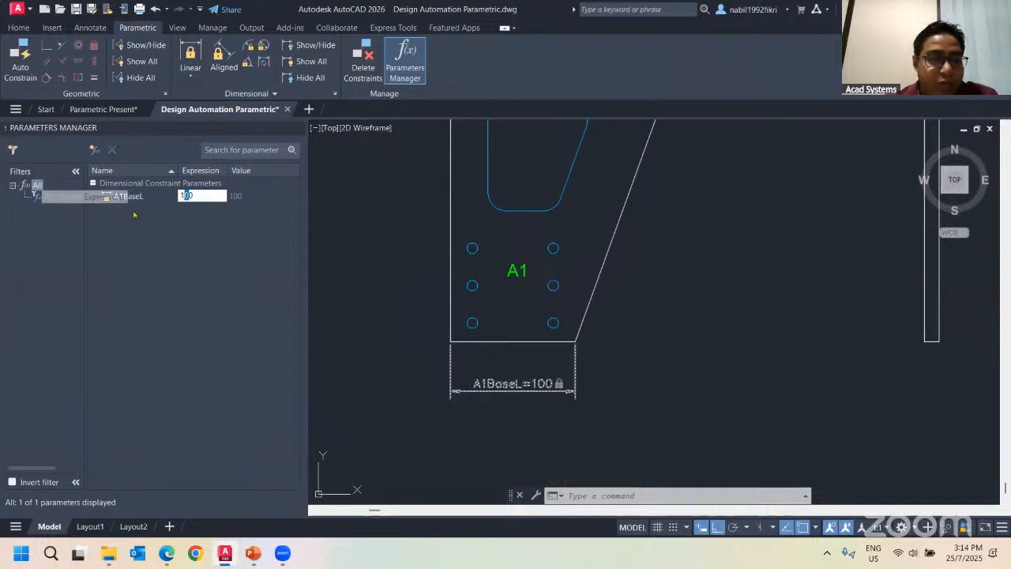
pyautogui.press('Return')
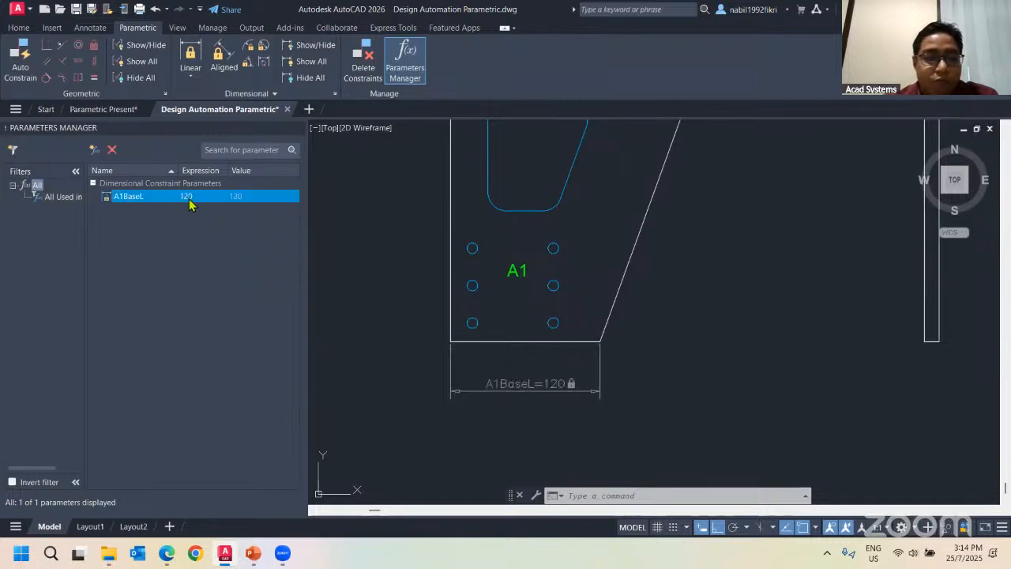
# Set the A1BaseL parameter's expression to 100 in the Parameters Manager
pyautogui.doubleClick(187, 197)
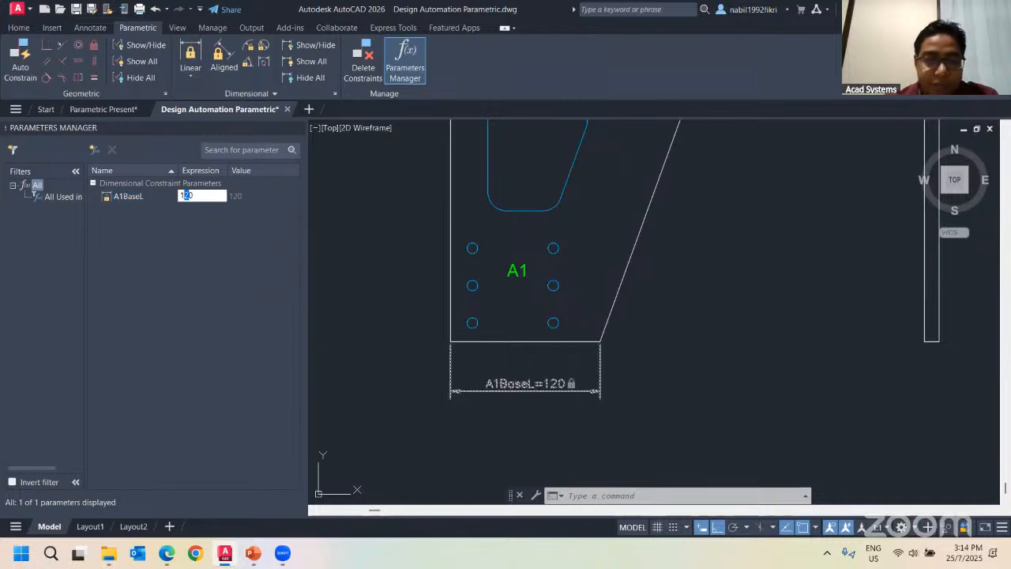
pyautogui.write('100')
pyautogui.press('Return')
pyautogui.press('Escape')
pyautogui.press('Escape')
pyautogui.press('Escape')
# Add a linear dimensional constraint between the endpoints of the plate's long vertical back edge, placed outside the plate, accepting the default value
pyautogui.scroll(-4, 522, 288)
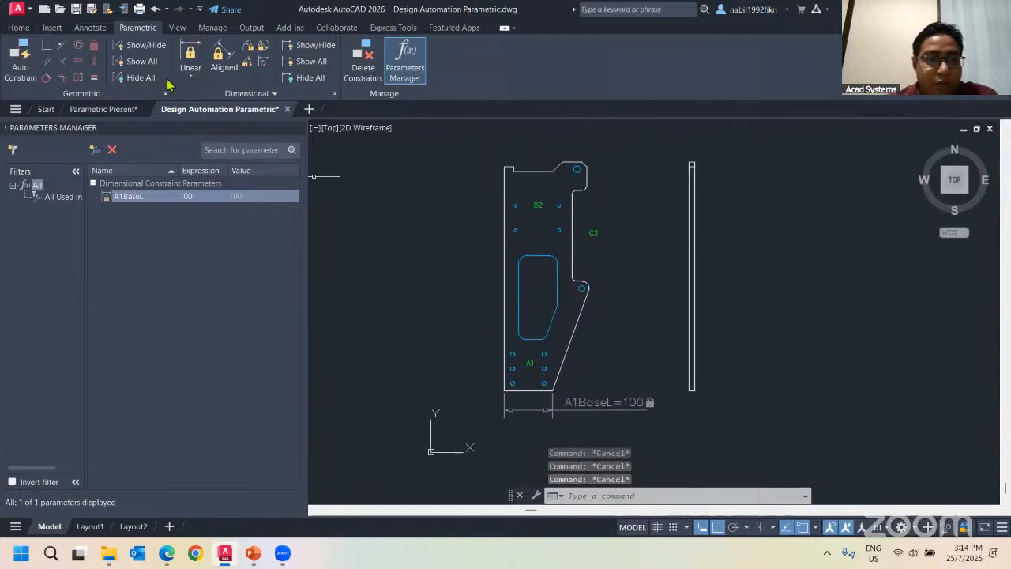
pyautogui.click(190, 54)
pyautogui.click(505, 167)
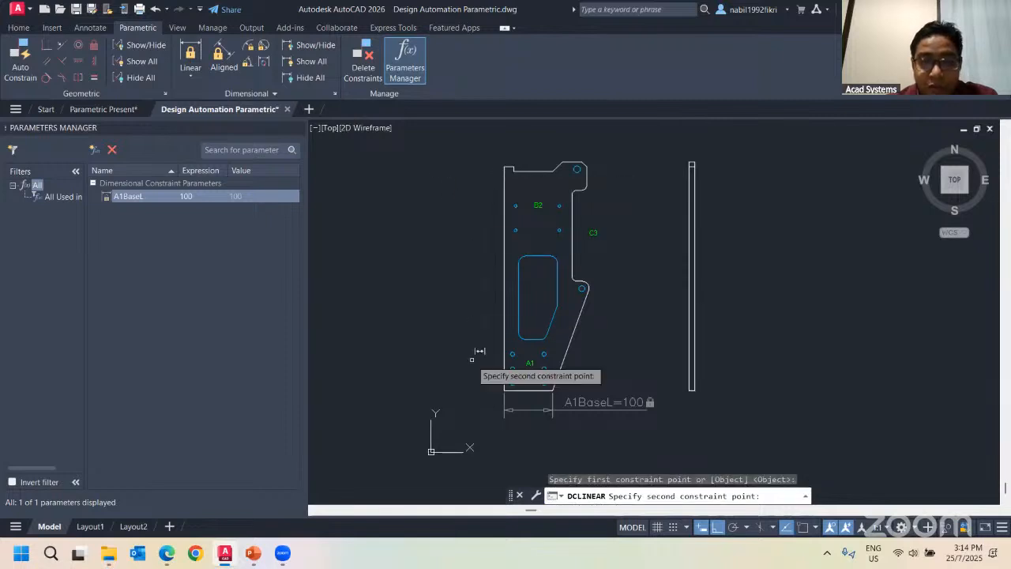
pyautogui.click(505, 390)
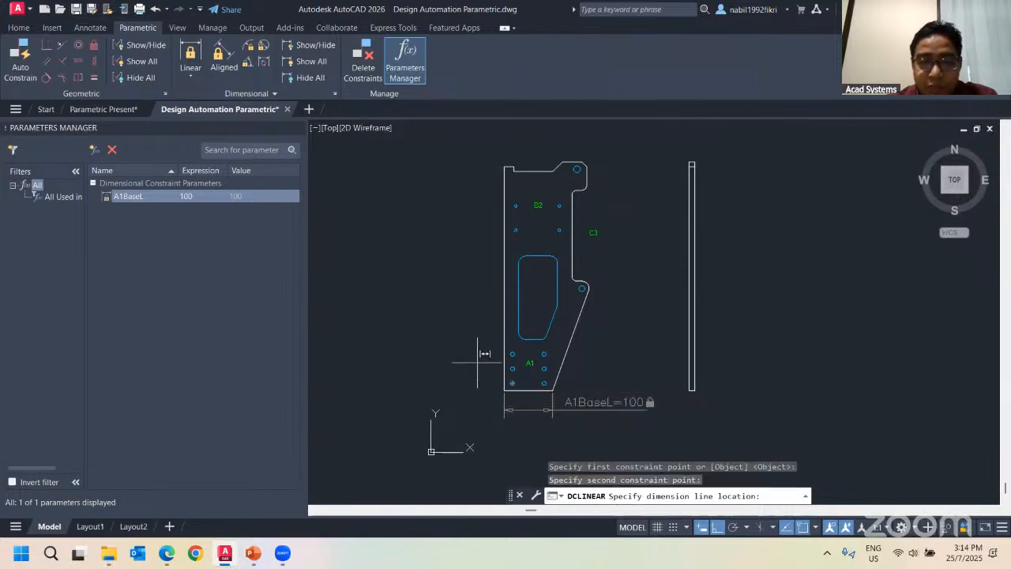
pyautogui.click(477, 363)
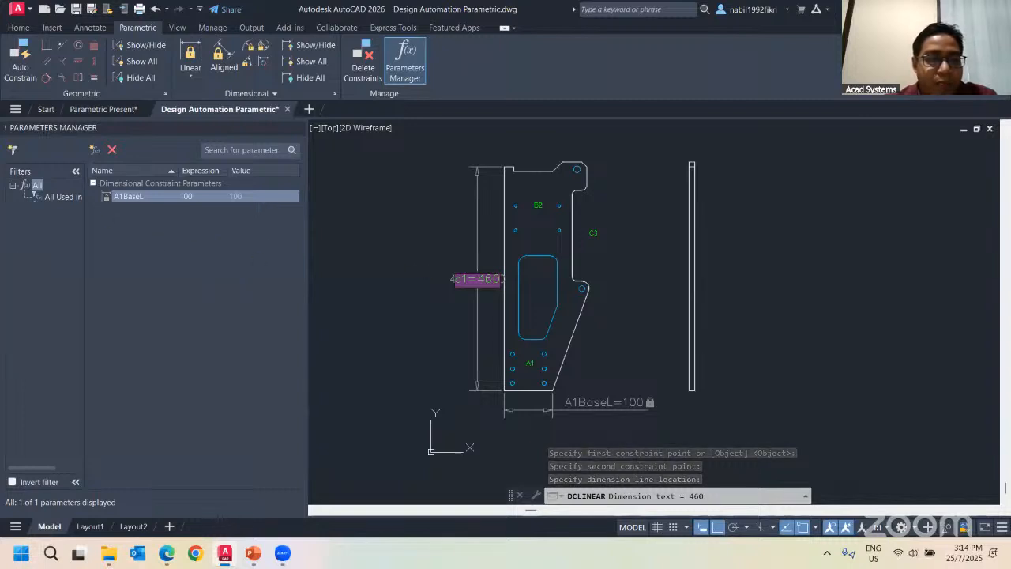
pyautogui.press('Return')
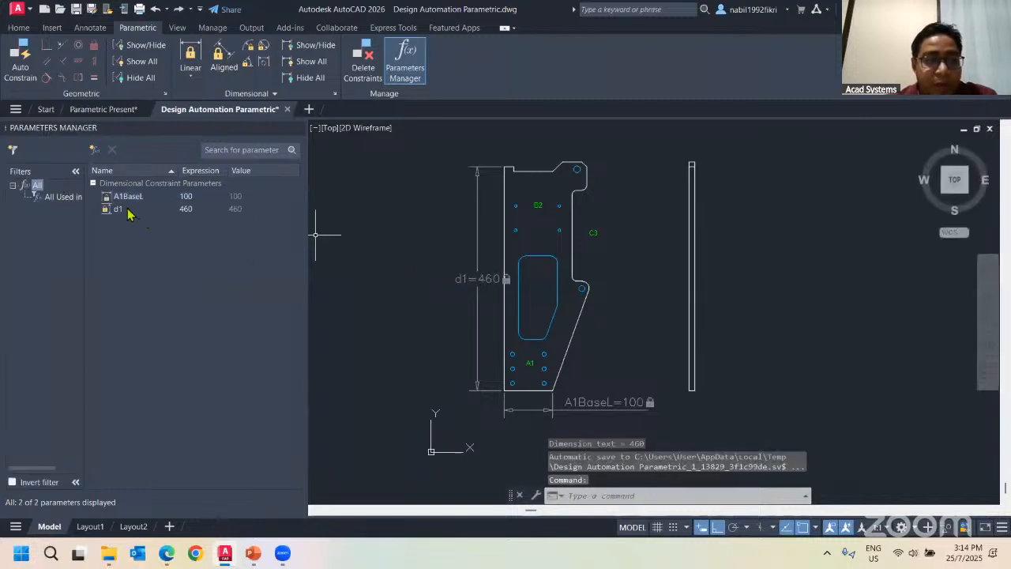
# Rename the back edge's constraint as BackH directly in the drawing, keeping its value
pyautogui.scroll(4, 488, 278)
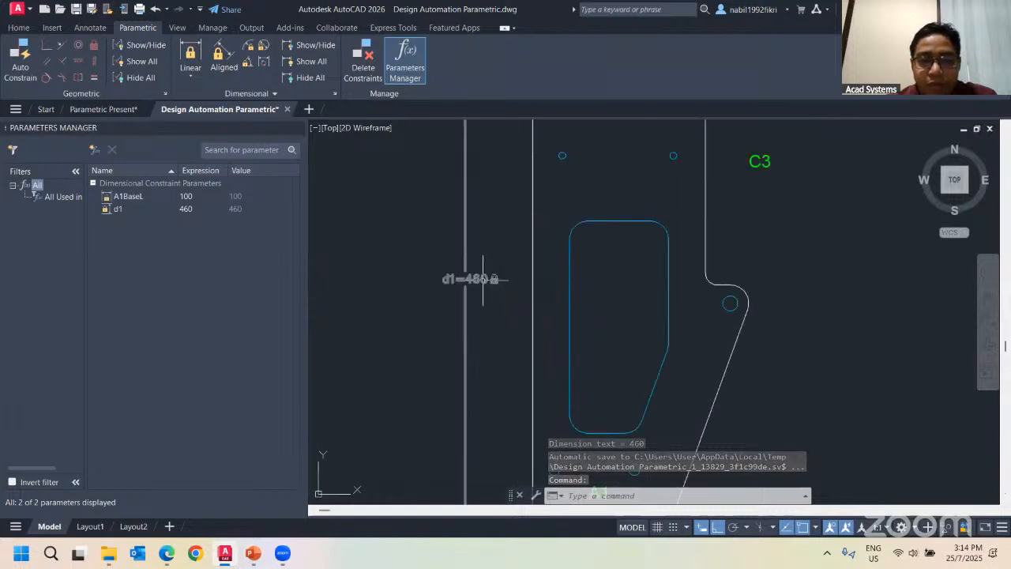
pyautogui.click(478, 278)
pyautogui.doubleClick(455, 274)
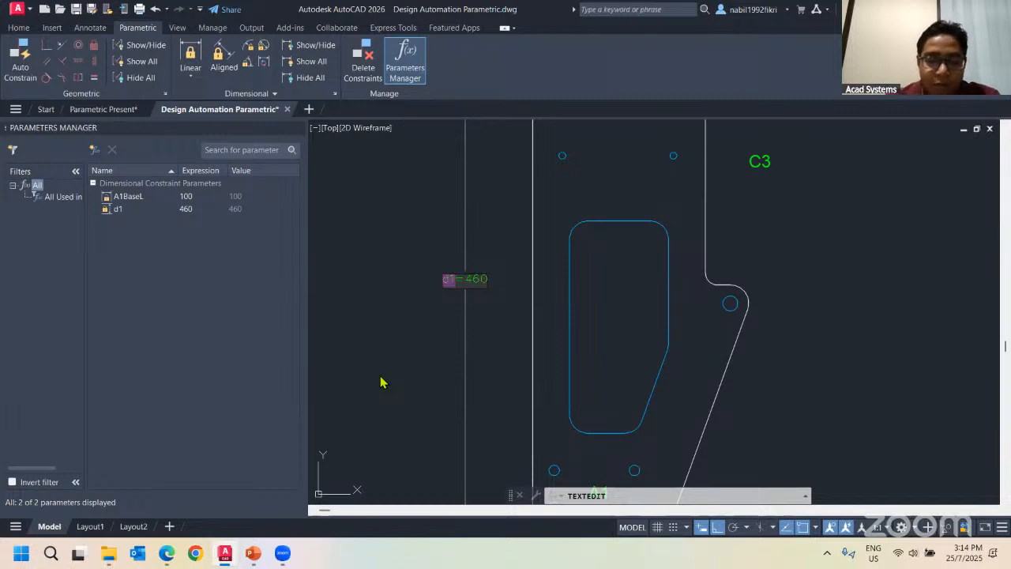
pyautogui.write('Back')
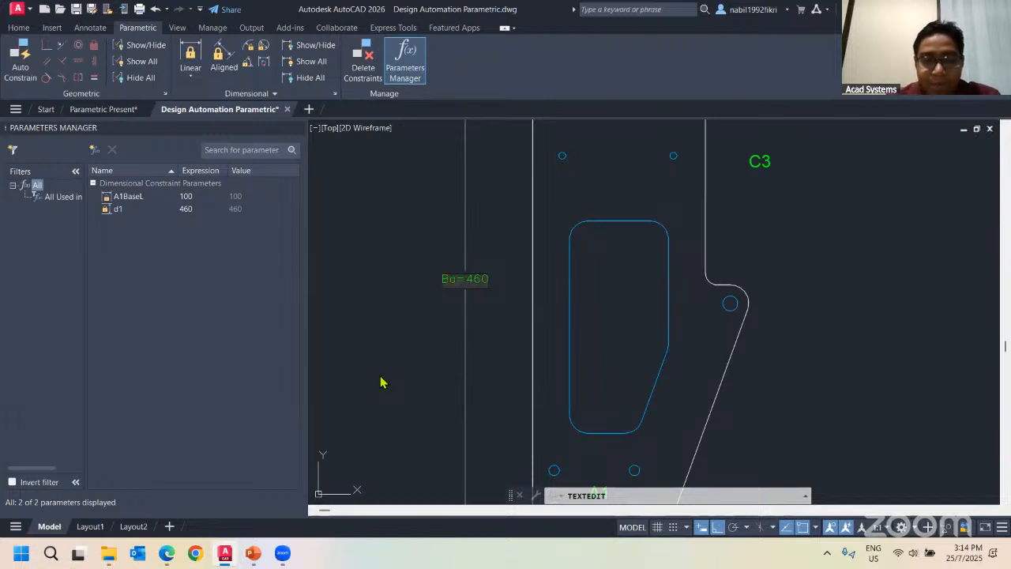
pyautogui.write('H')
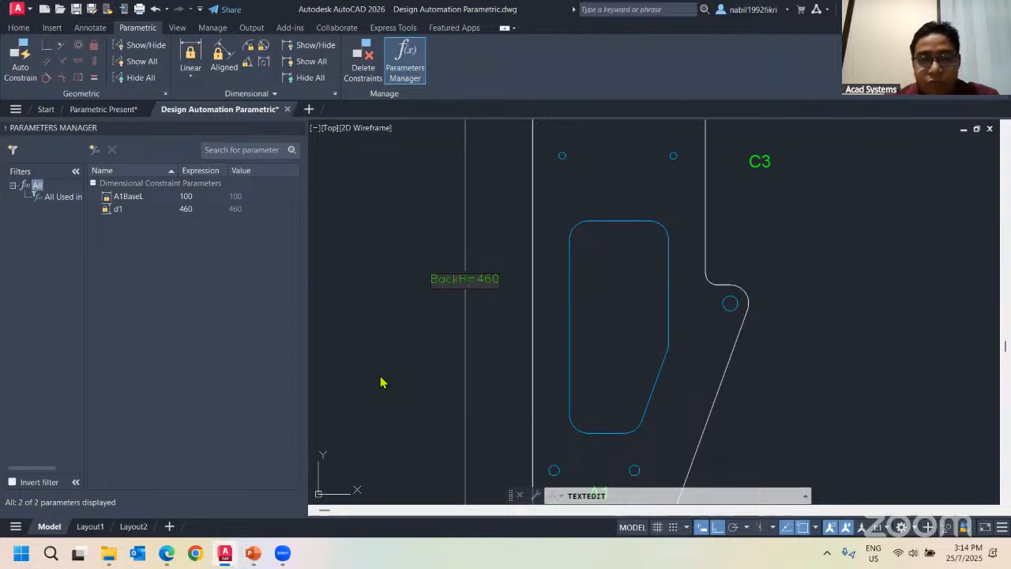
pyautogui.press('Return')
pyautogui.press('Escape')
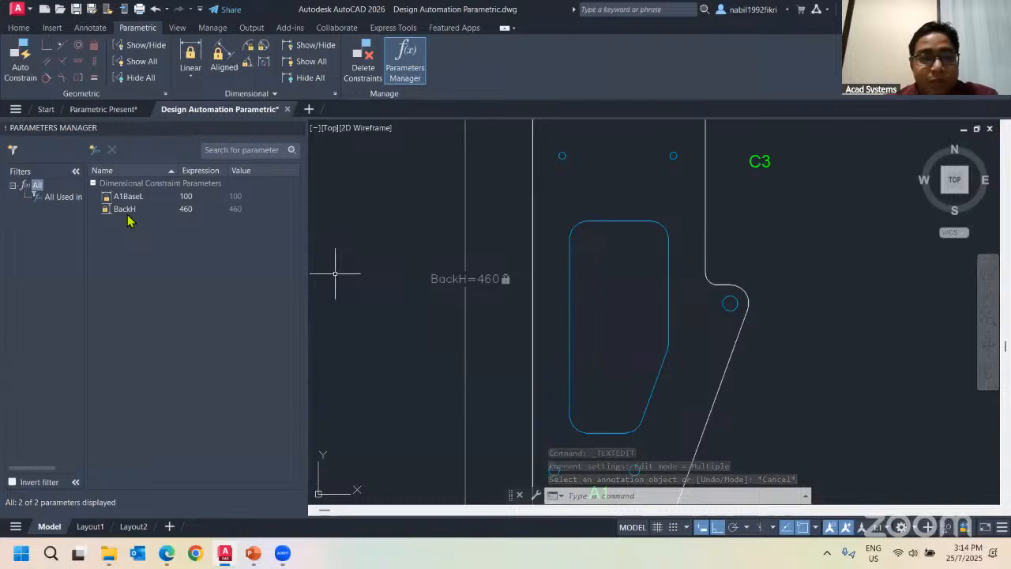
# Turn on layer AM_5 to display the drawing's dimensions
pyautogui.scroll(-4, 474, 267)
pyautogui.moveTo(473, 267)
pyautogui.mouseDown(button='middle')
pyautogui.moveTo(402, 293)
pyautogui.moveTo(379, 282)
pyautogui.moveTo(545, 268)
pyautogui.moveTo(482, 289)
pyautogui.mouseUp(button='middle')
pyautogui.scroll(2, 403, 287)
pyautogui.scroll(-2, 482, 289)
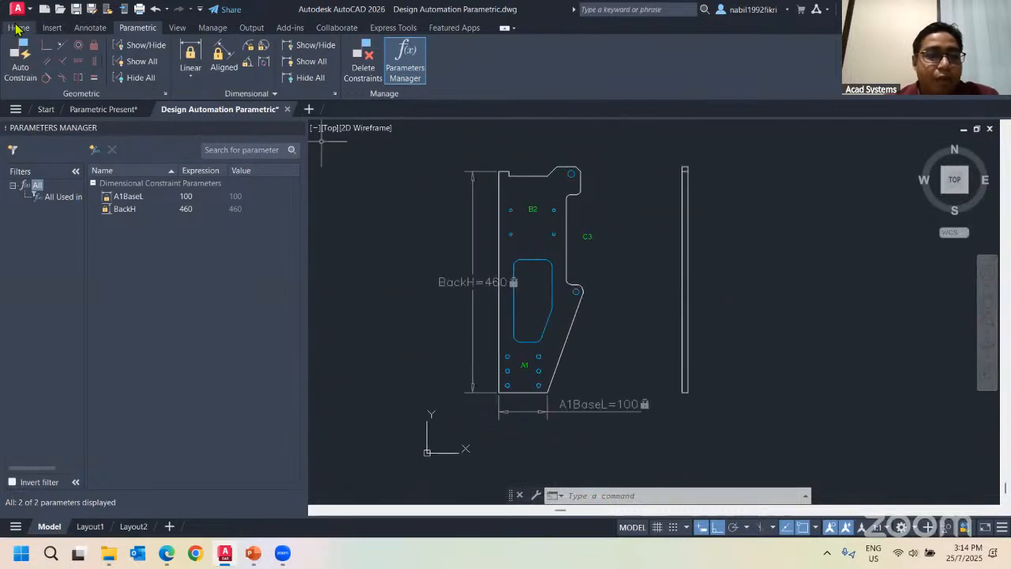
pyautogui.click(22, 29)
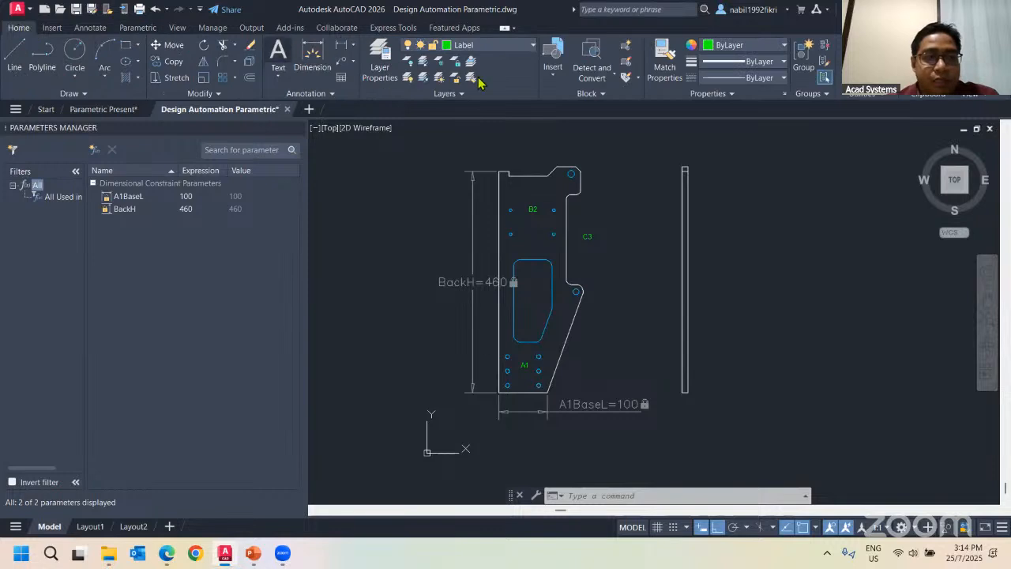
pyautogui.click(137, 27)
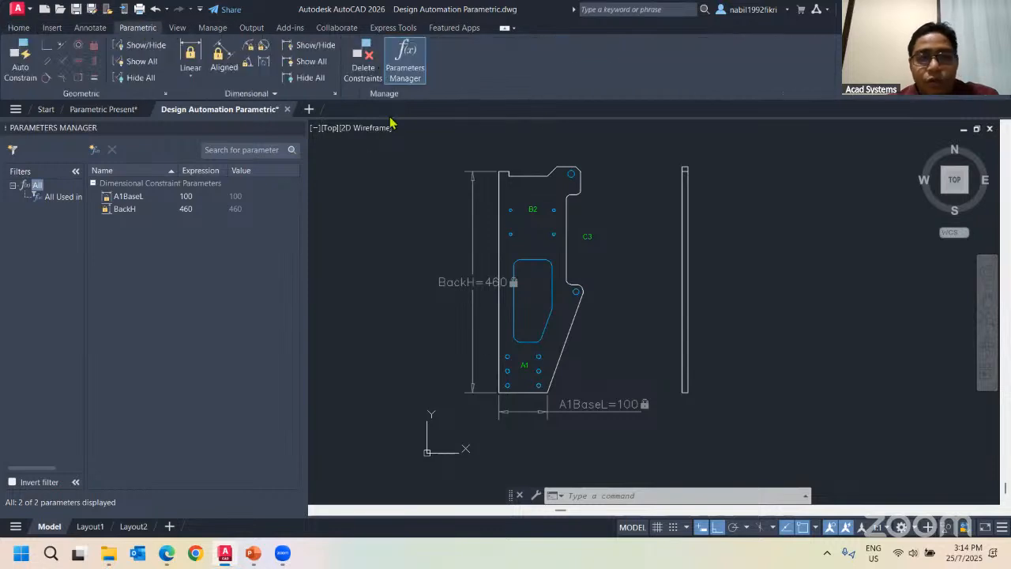
pyautogui.click(19, 28)
pyautogui.click(474, 45)
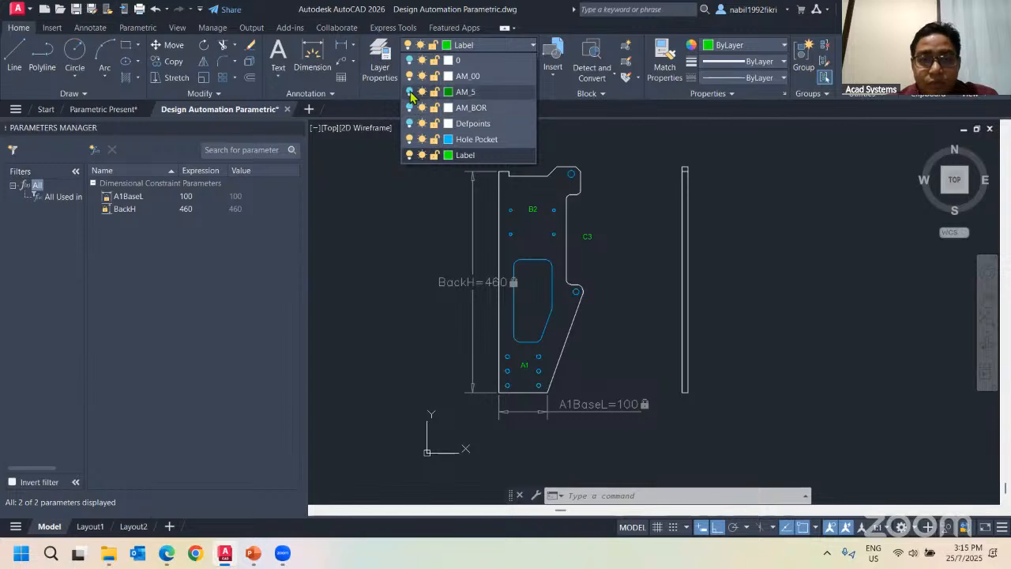
pyautogui.click(410, 91)
pyautogui.scroll(2, 587, 181)
pyautogui.scroll(2, 579, 175)
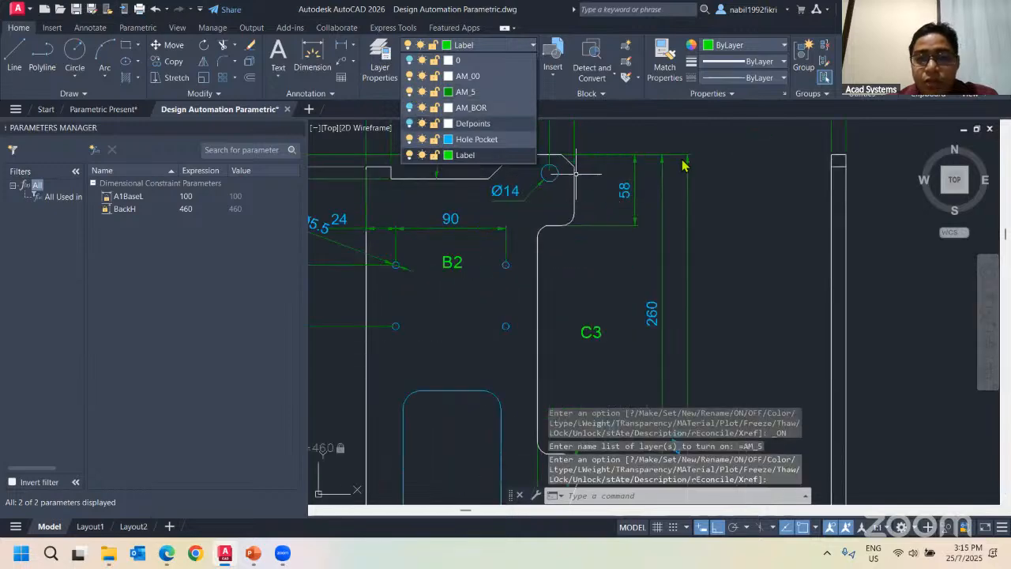
# Examine the displayed dimensions around the plate's outline, holes and side view
pyautogui.click(684, 164)
pyautogui.scroll(-2, 632, 273)
pyautogui.moveTo(631, 273); pyautogui.dragTo(542, 232, button='middle')
pyautogui.scroll(-1, 570, 214)
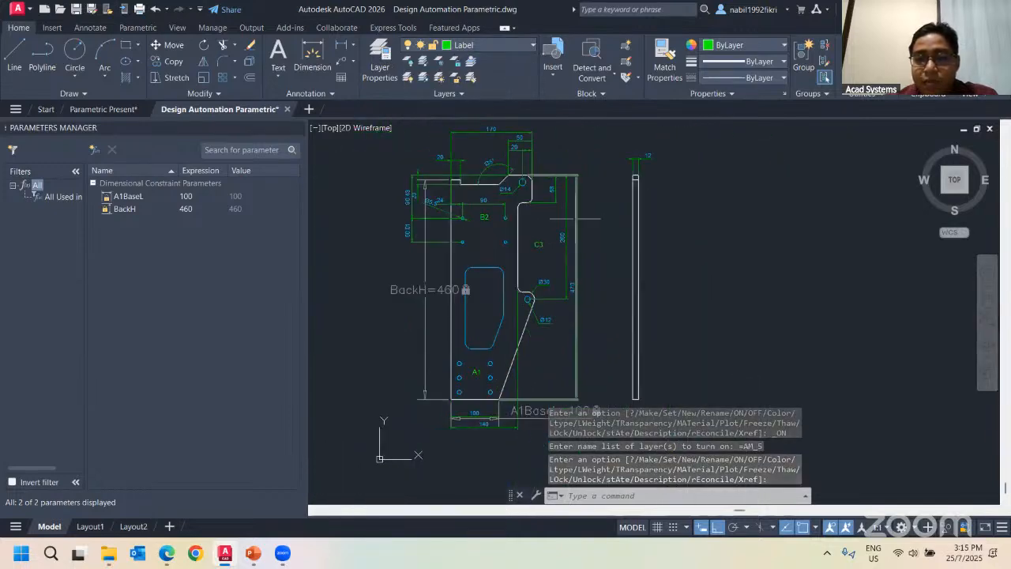
pyautogui.scroll(2, 569, 261)
pyautogui.scroll(-4, 521, 237)
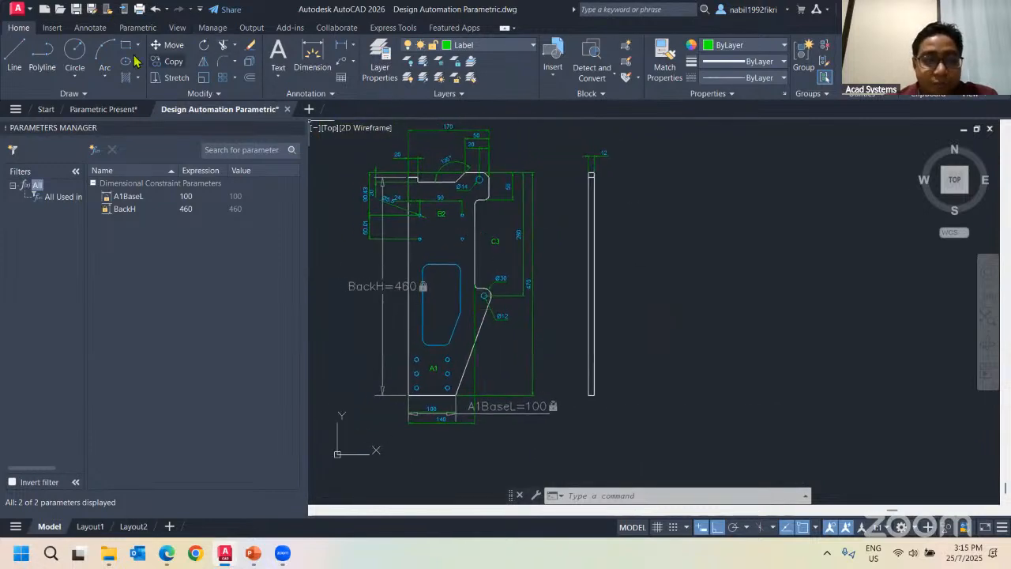
pyautogui.click(140, 29)
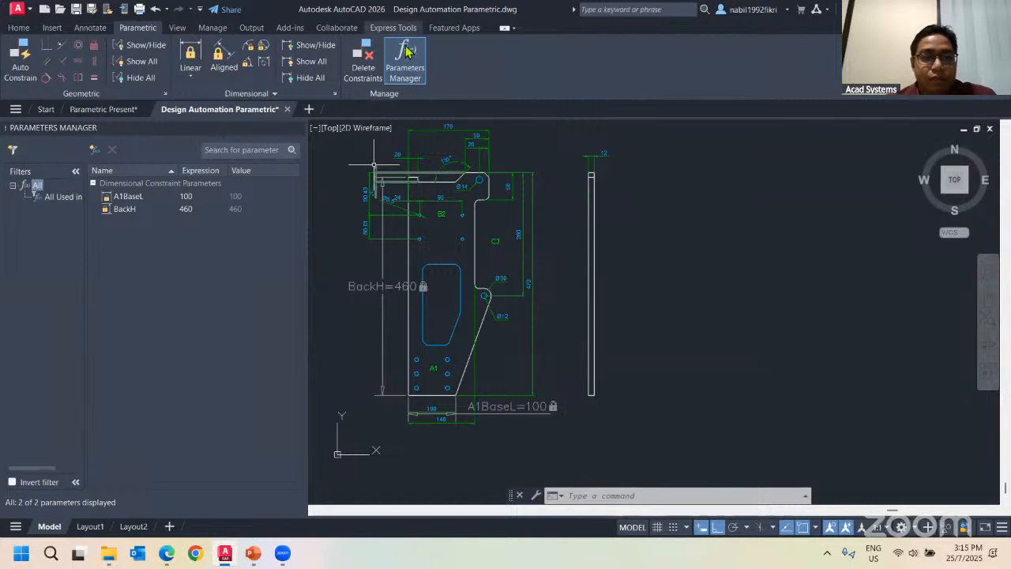
pyautogui.scroll(2, 502, 313)
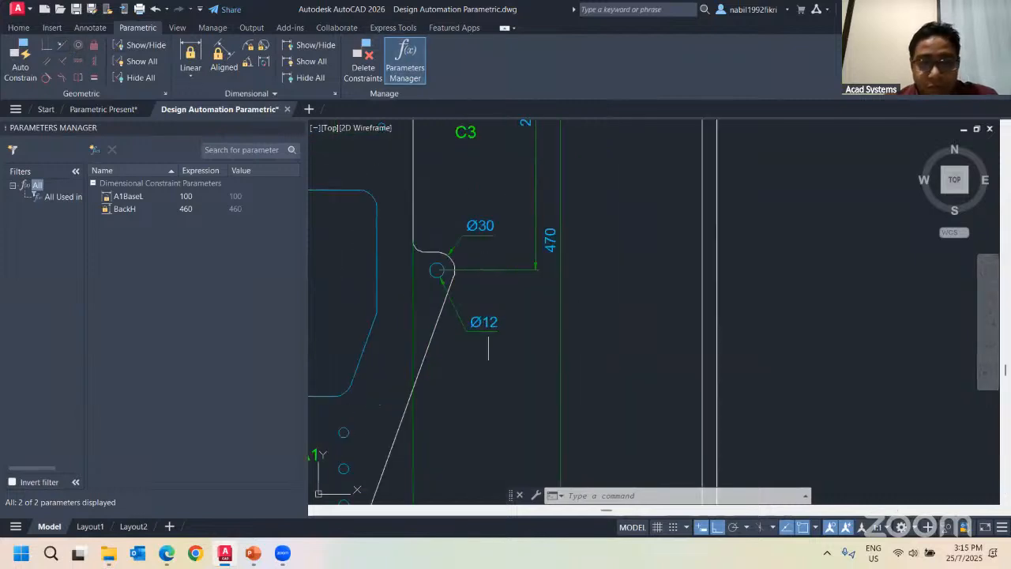
pyautogui.moveTo(487, 348)
pyautogui.mouseDown(button='middle')
pyautogui.moveTo(580, 245)
pyautogui.moveTo(553, 309)
pyautogui.mouseUp(button='middle')
pyautogui.scroll(-1, 632, 195)
pyautogui.scroll(1, 498, 446)
pyautogui.scroll(-1, 667, 296)
pyautogui.moveTo(667, 296); pyautogui.dragTo(561, 502, button='middle')
pyautogui.scroll(-1, 515, 288)
pyautogui.moveTo(515, 288); pyautogui.dragTo(660, 351, button='middle')
pyautogui.scroll(1, 664, 354)
pyautogui.scroll(1, 631, 238)
pyautogui.scroll(-1, 631, 238)
# Try converting the side view's thickness dimension into a dimensional constraint, and undo the conversion
pyautogui.moveTo(676, 256); pyautogui.dragTo(479, 266, button='middle')
pyautogui.scroll(1, 621, 237)
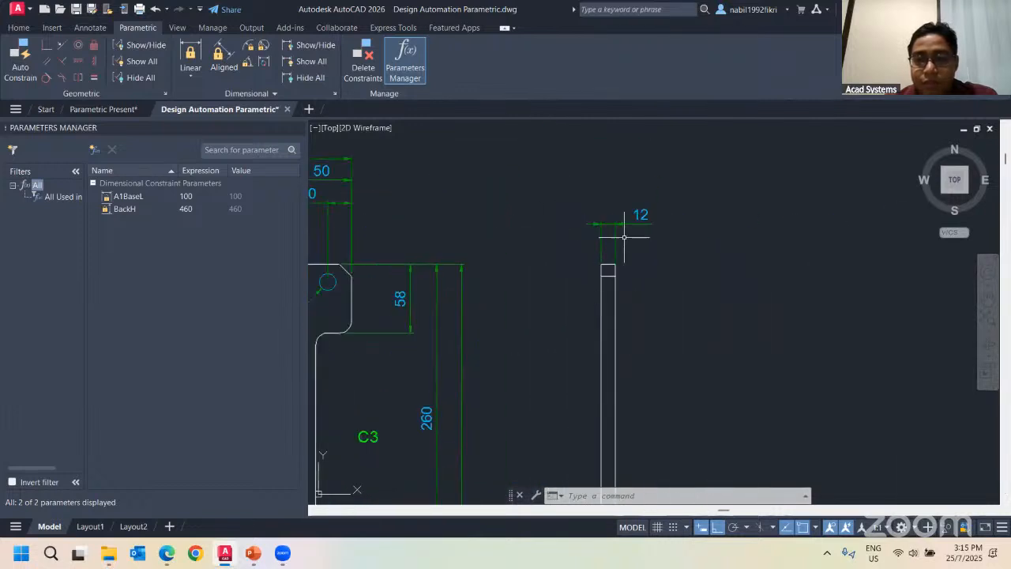
pyautogui.click(263, 67)
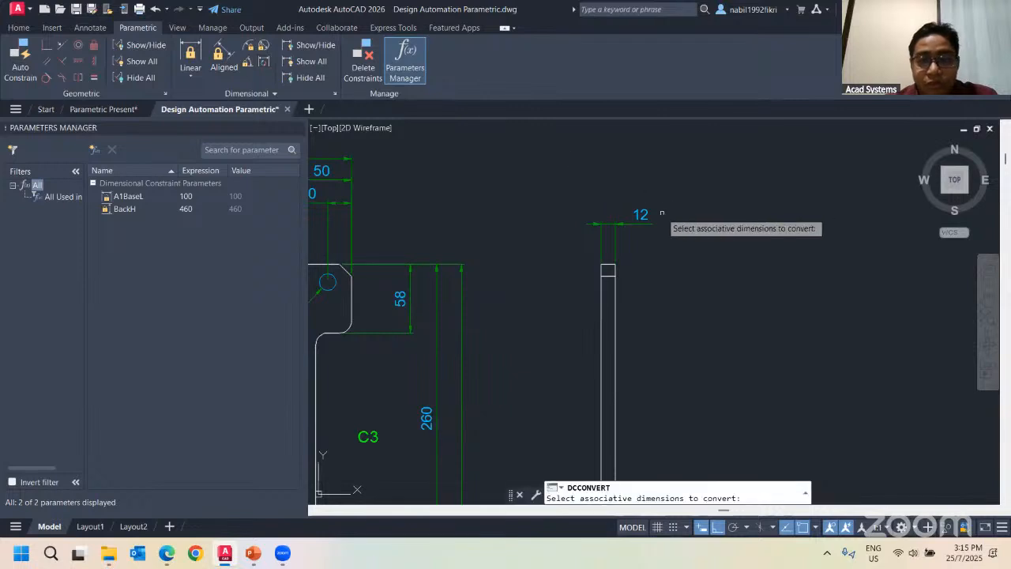
pyautogui.click(608, 223)
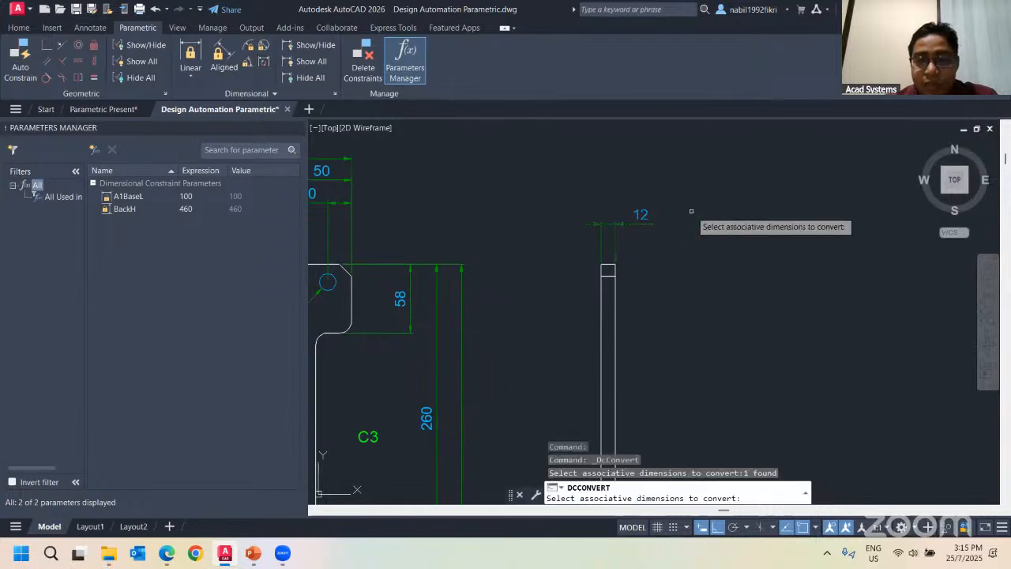
pyautogui.press('Return')
pyautogui.scroll(2, 607, 235)
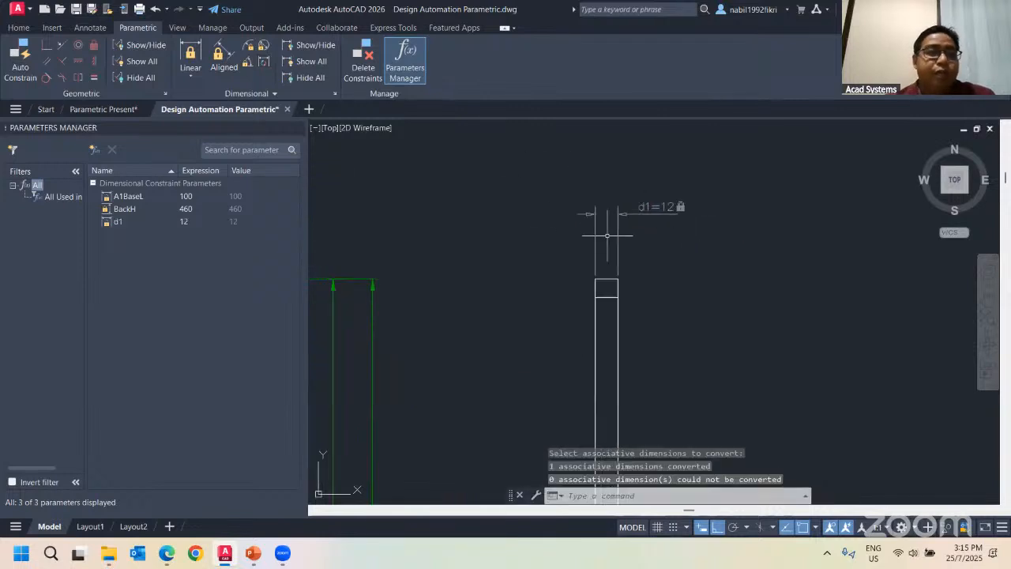
pyautogui.scroll(-2, 505, 225)
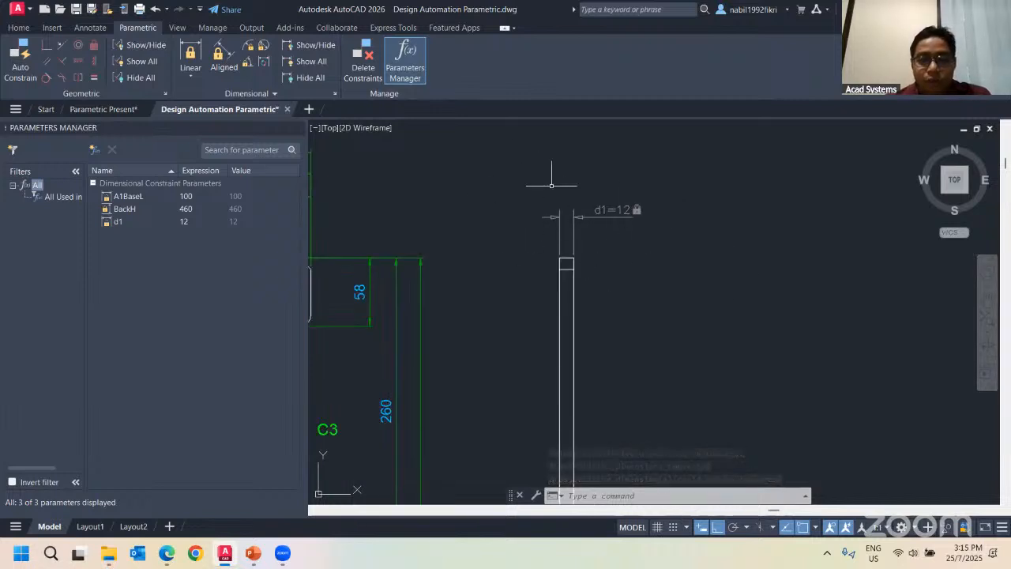
pyautogui.moveTo(513, 236); pyautogui.dragTo(555, 242, button='middle')
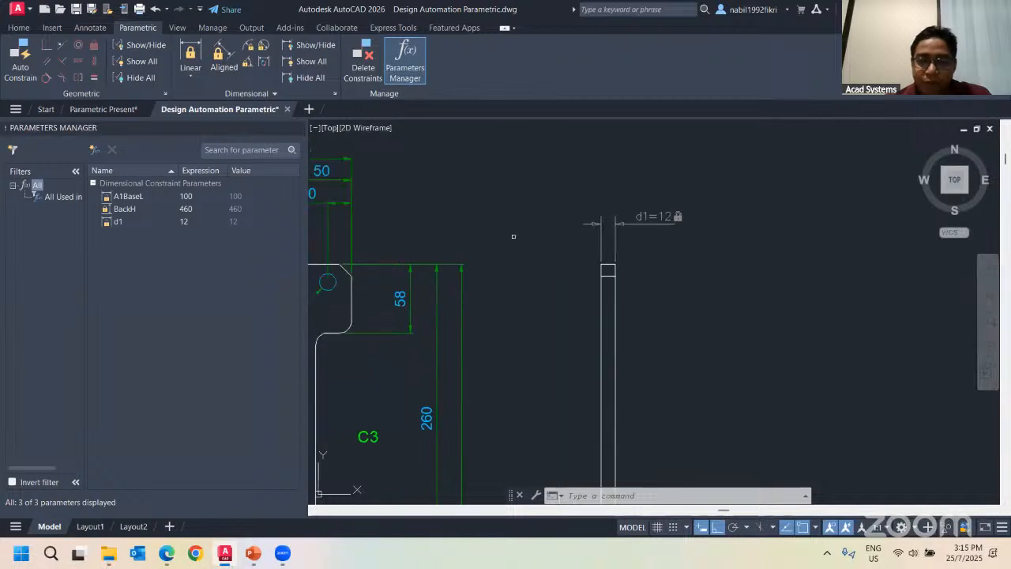
pyautogui.hotkey('ctrl', 'z')
# Turn off layer AM_5 to hide the drawing's dimensions
pyautogui.click(20, 28)
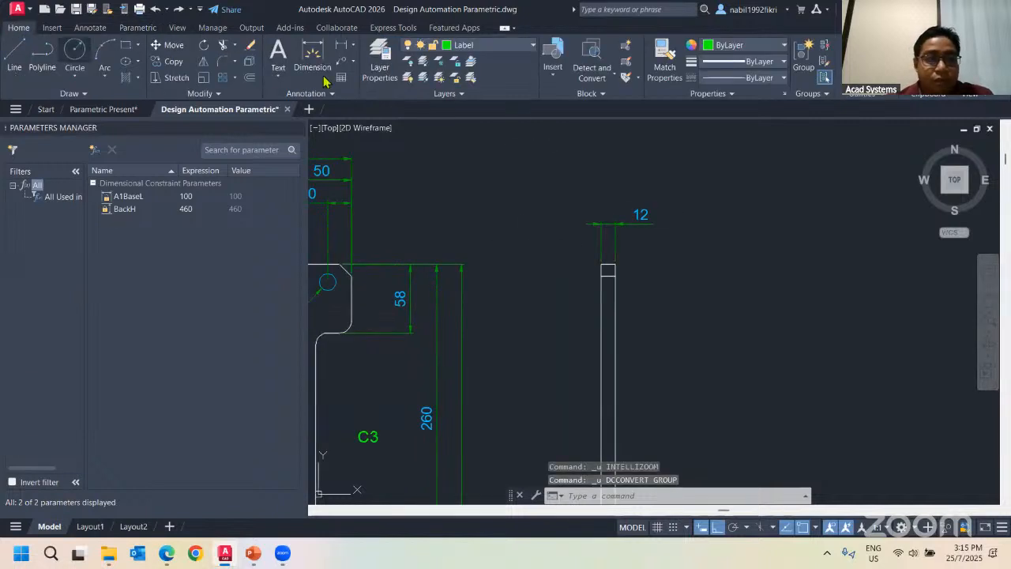
pyautogui.click(466, 45)
pyautogui.click(409, 92)
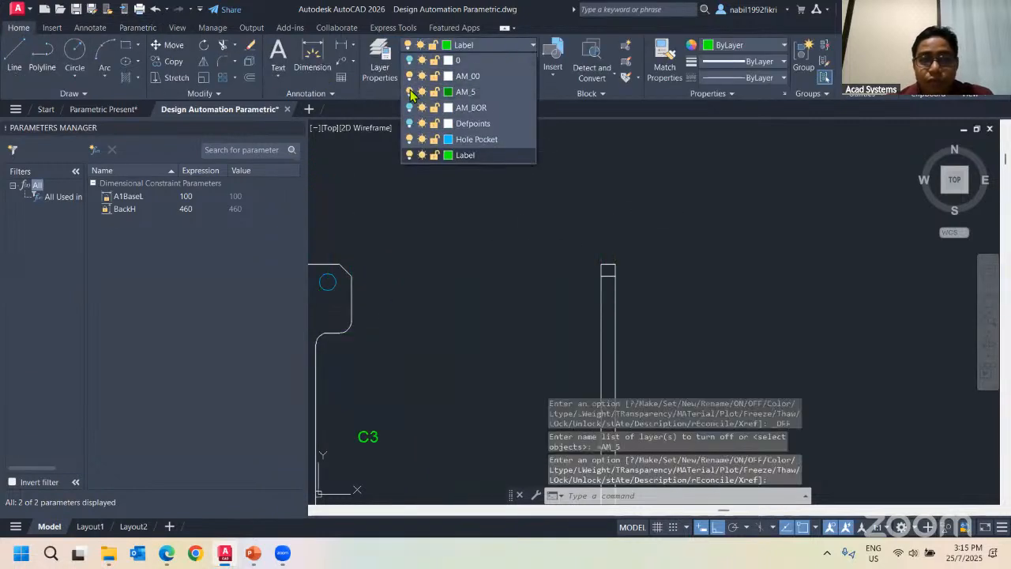
pyautogui.click(549, 237)
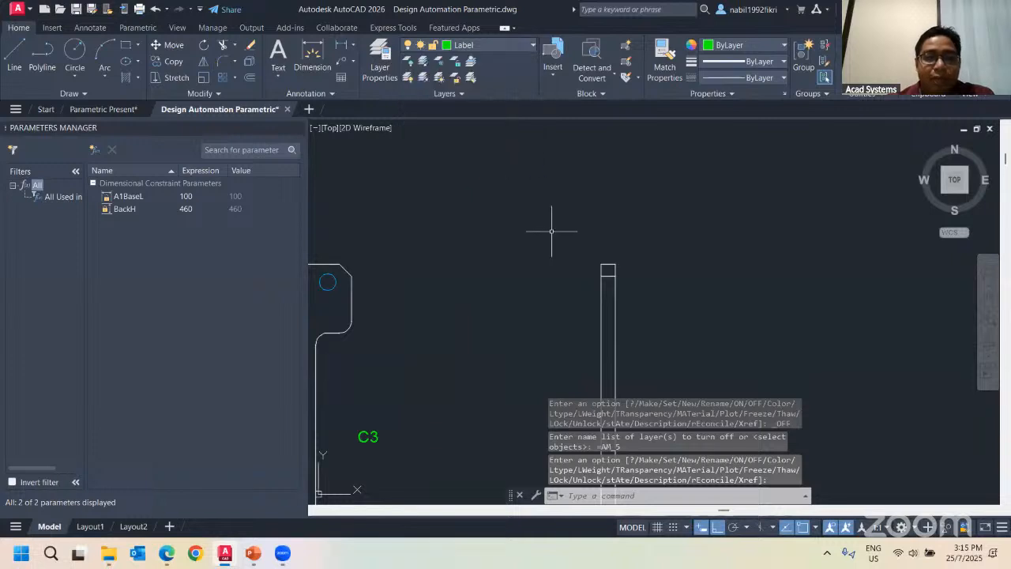
pyautogui.click(142, 28)
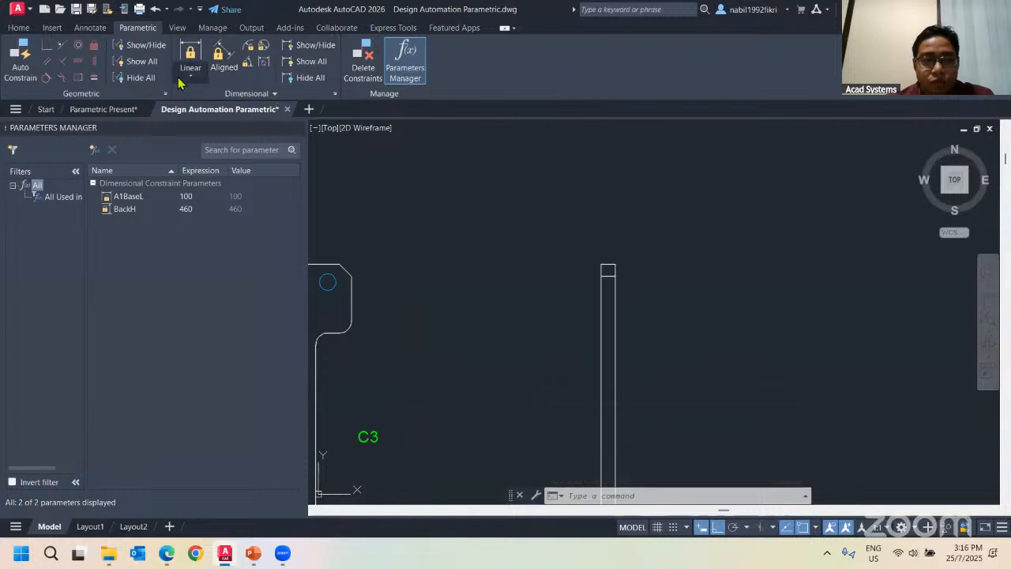
pyautogui.scroll(-1, 495, 265)
pyautogui.moveTo(461, 304); pyautogui.dragTo(632, 194, button='middle')
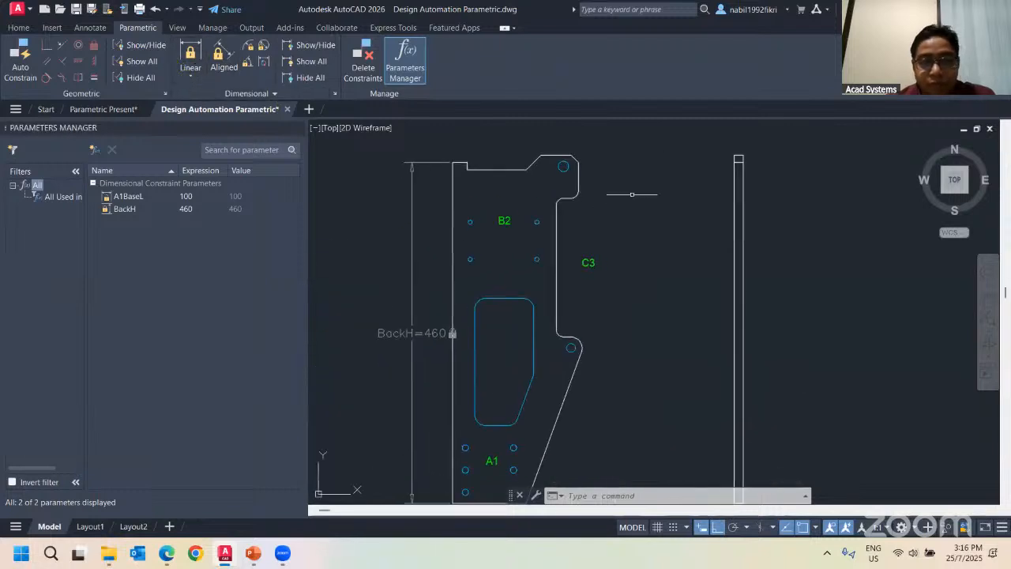
pyautogui.scroll(-1, 616, 221)
pyautogui.moveTo(610, 240); pyautogui.dragTo(566, 218, button='middle')
pyautogui.scroll(1, 569, 219)
pyautogui.moveTo(562, 344); pyautogui.dragTo(619, 278, button='middle')
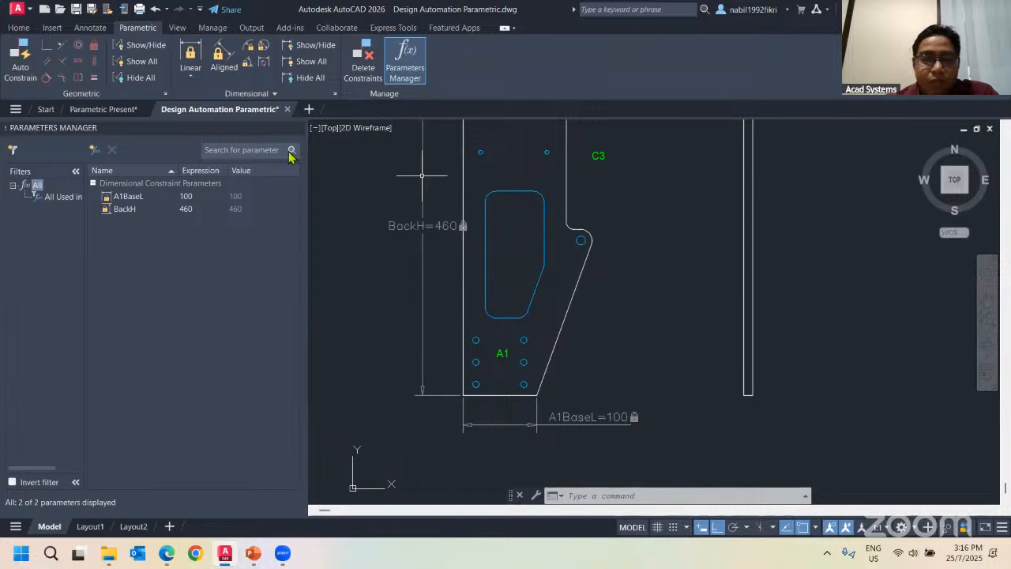
pyautogui.click(192, 63)
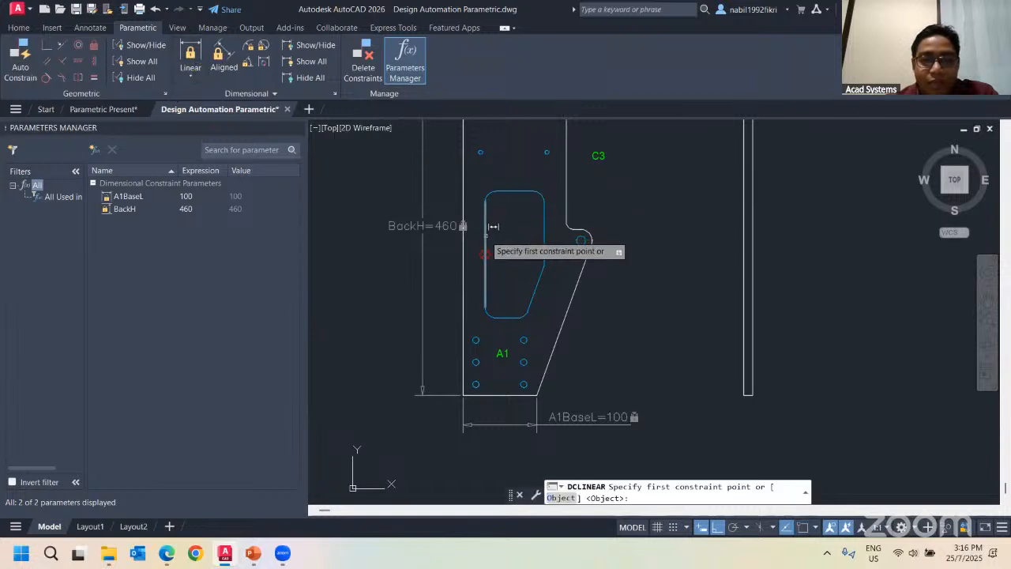
pyautogui.click(539, 246)
pyautogui.click(542, 245)
pyautogui.click(488, 237)
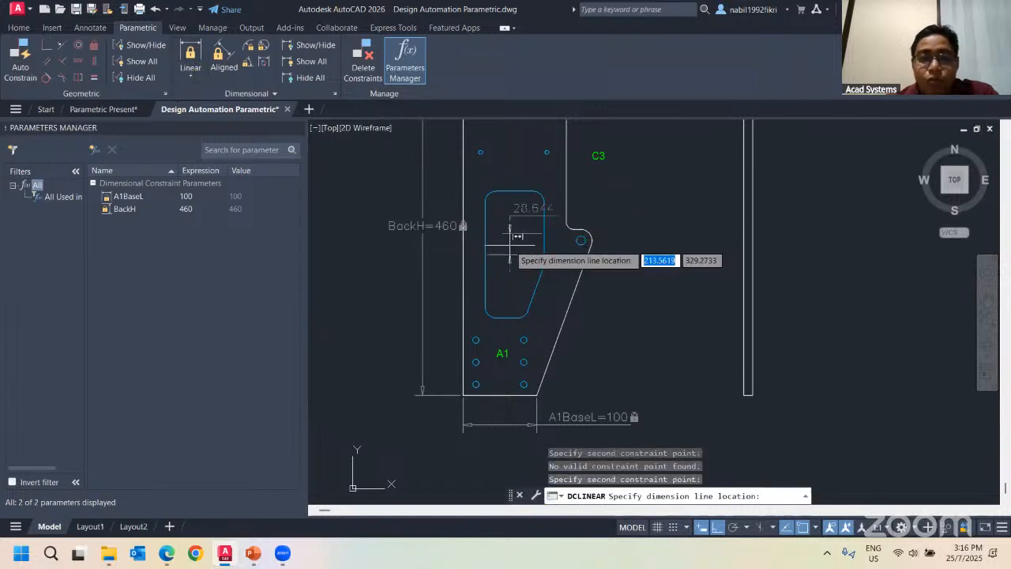
pyautogui.click(510, 230)
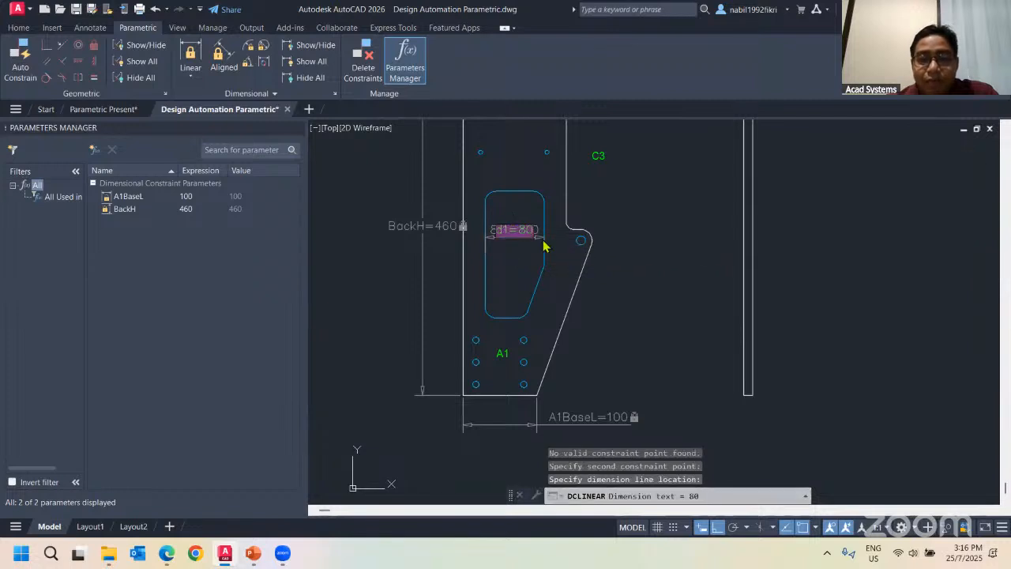
pyautogui.moveTo(509, 230); pyautogui.dragTo(485, 251)
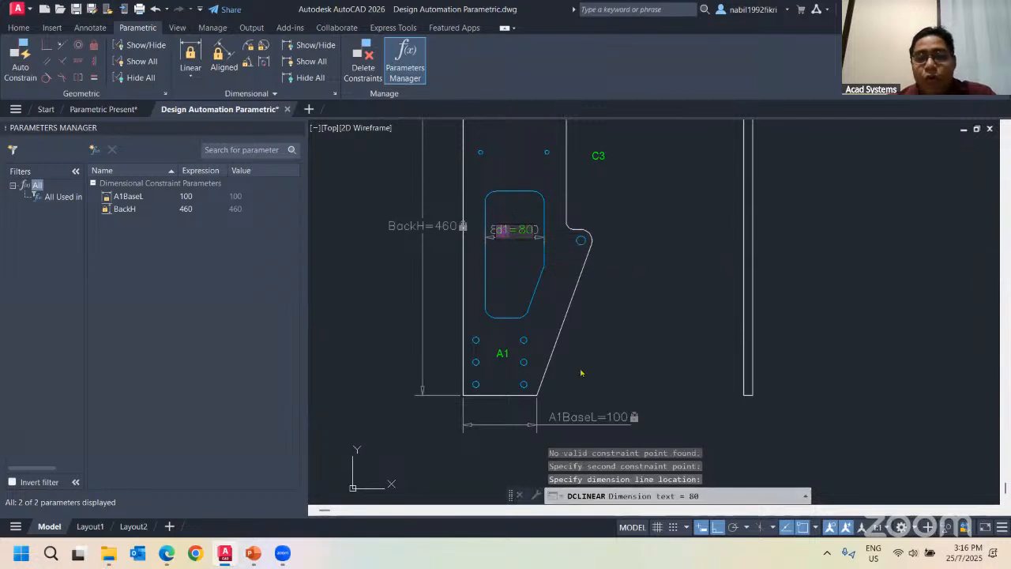
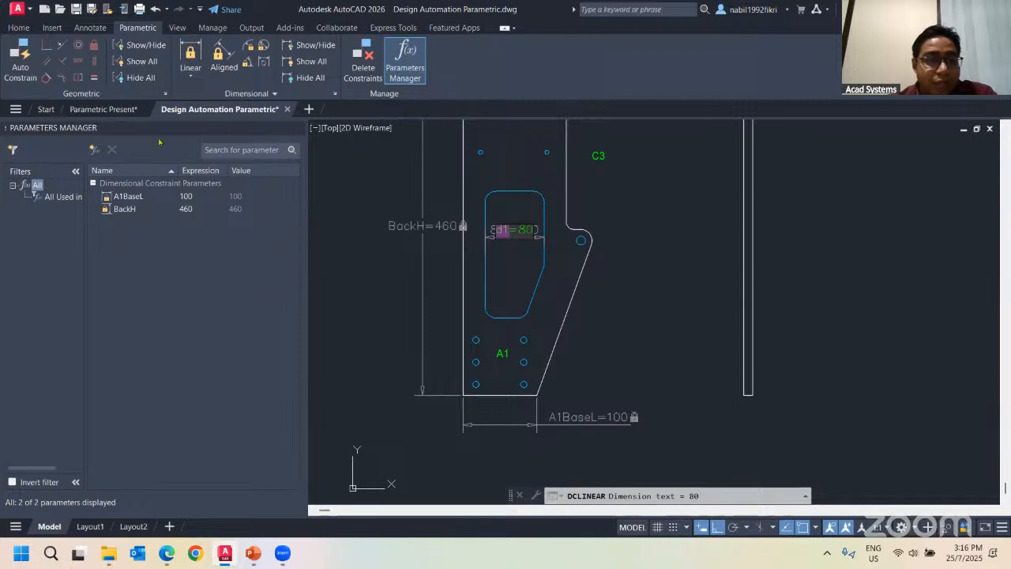
pyautogui.press('Escape')
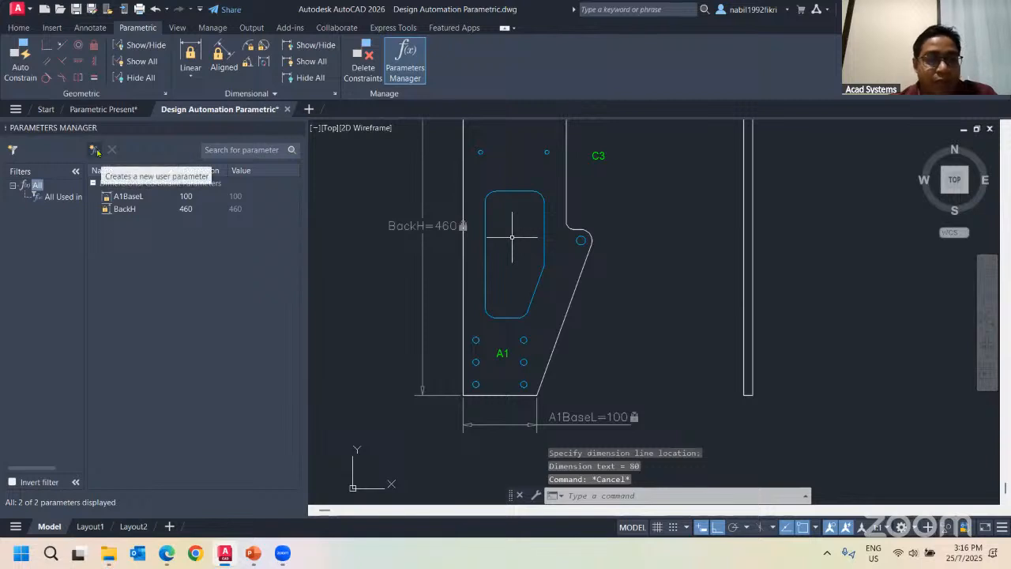
pyautogui.press('Escape')
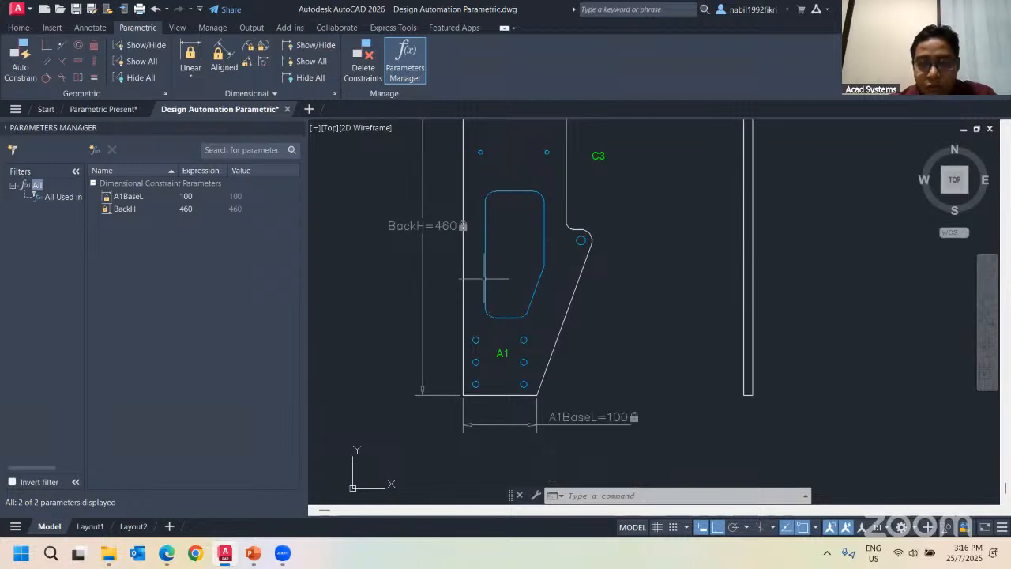
# Create a user parameter named PocketH in the Parameters Manager and set its expression to 170
pyautogui.moveTo(498, 262); pyautogui.dragTo(481, 261, button='middle')
pyautogui.scroll(2, 481, 261)
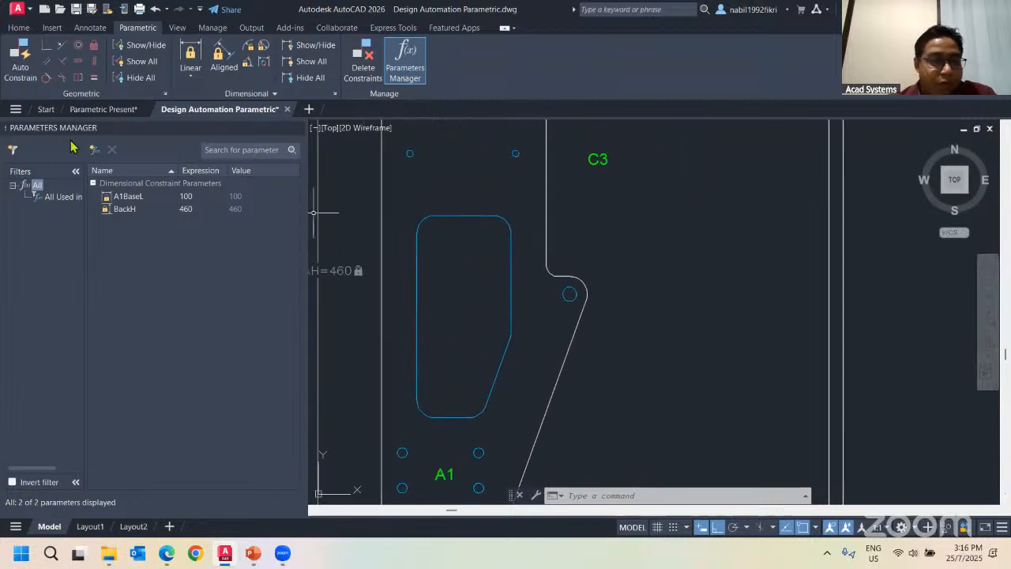
pyautogui.click(94, 150)
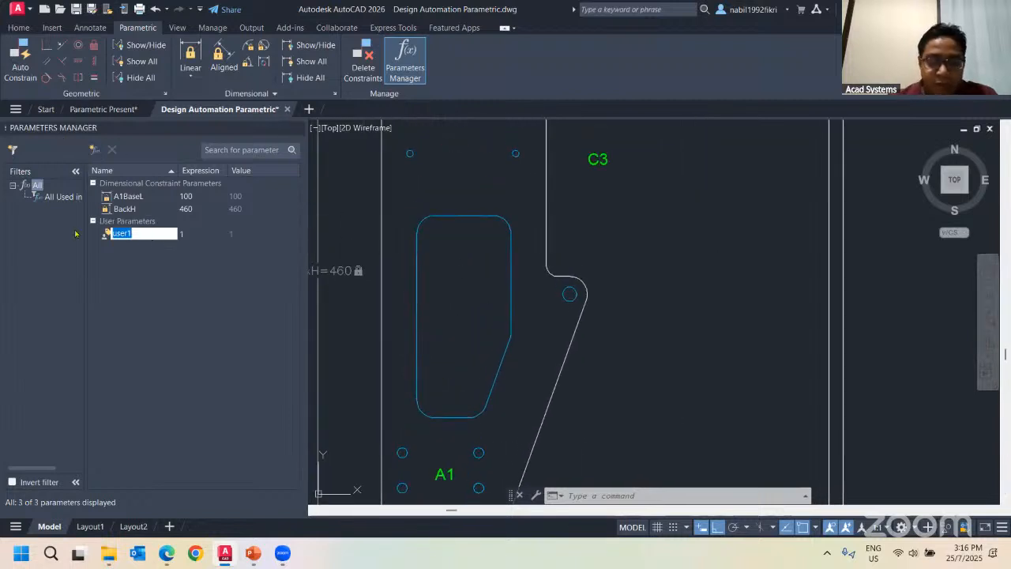
pyautogui.write('PocketH')
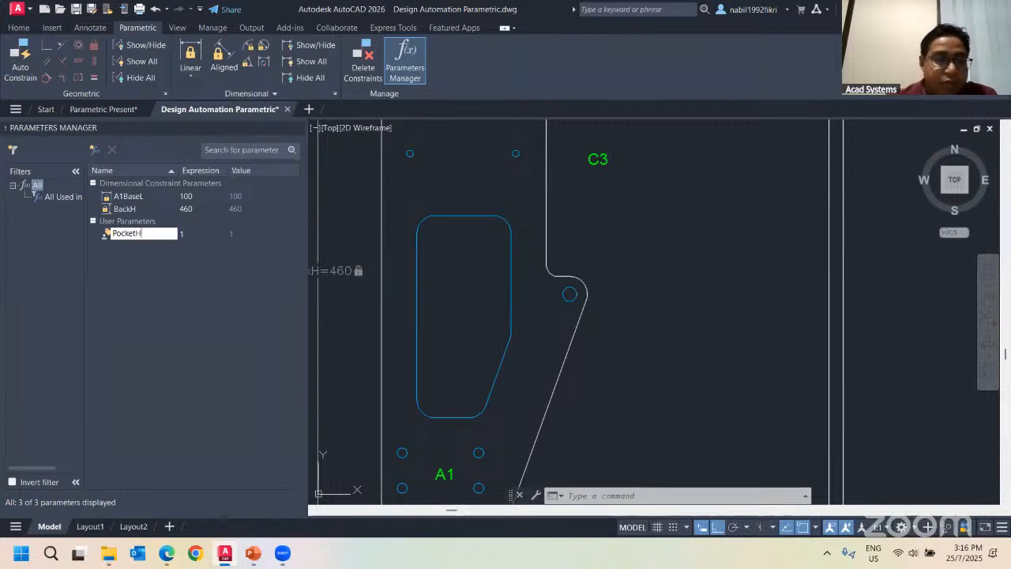
pyautogui.press('Return')
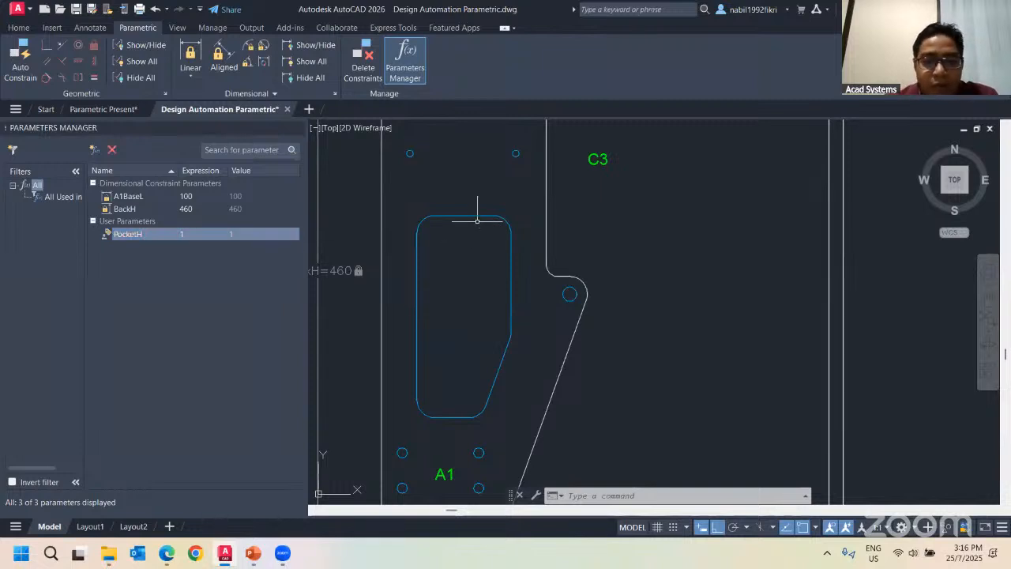
pyautogui.doubleClick(188, 236)
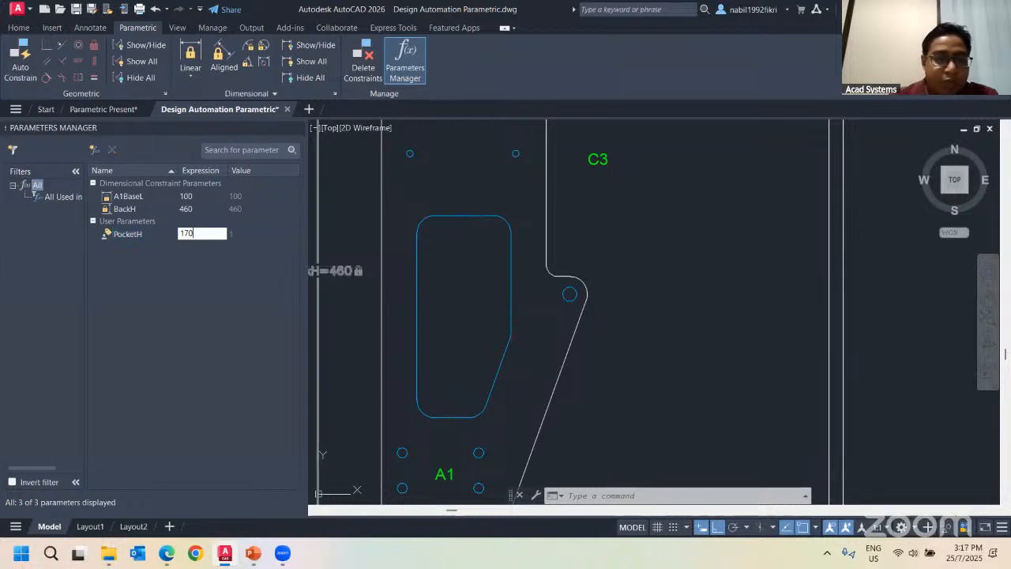
pyautogui.write('170')
pyautogui.press('Return')
pyautogui.press('Escape')
pyautogui.press('Escape')
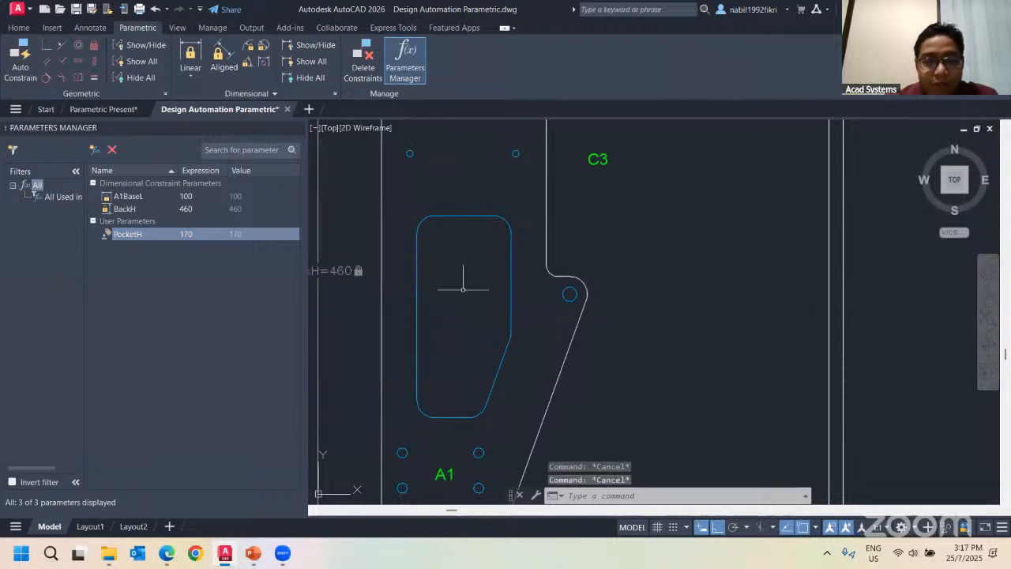
# Create a second user parameter named PocketL and set its expression to 80
pyautogui.moveTo(463, 289); pyautogui.dragTo(521, 278, button='middle')
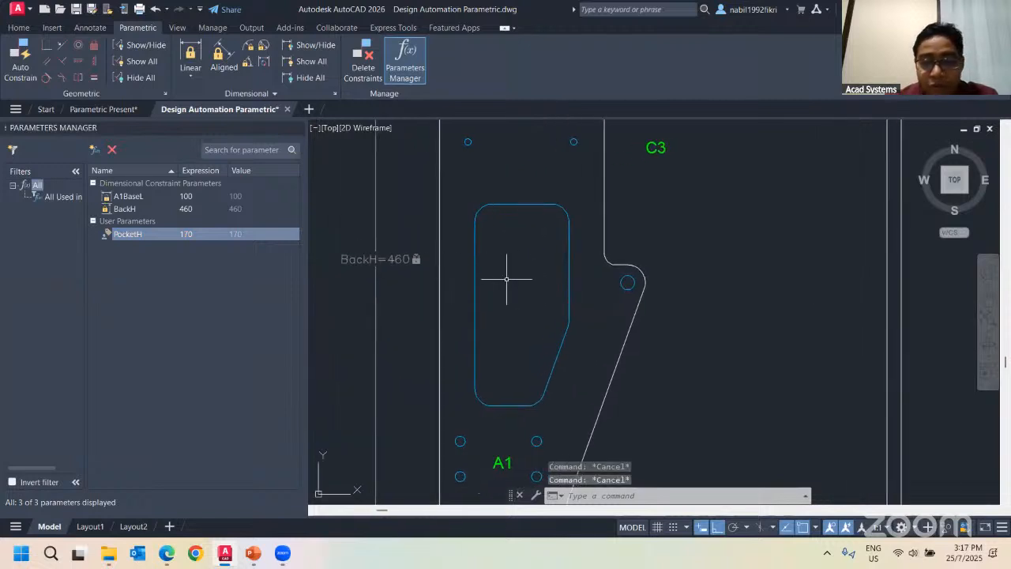
pyautogui.click(94, 150)
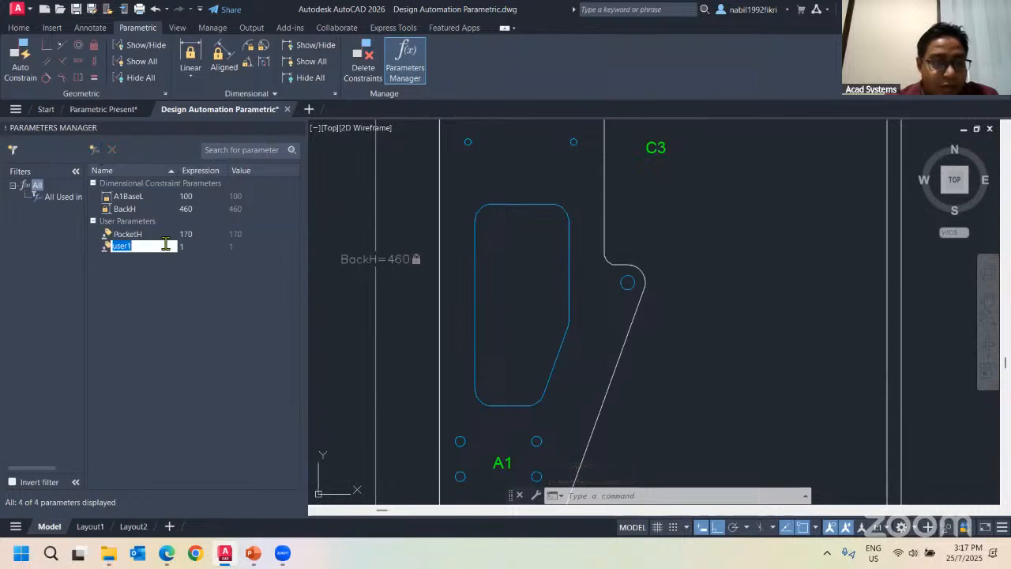
pyautogui.write('PocketL')
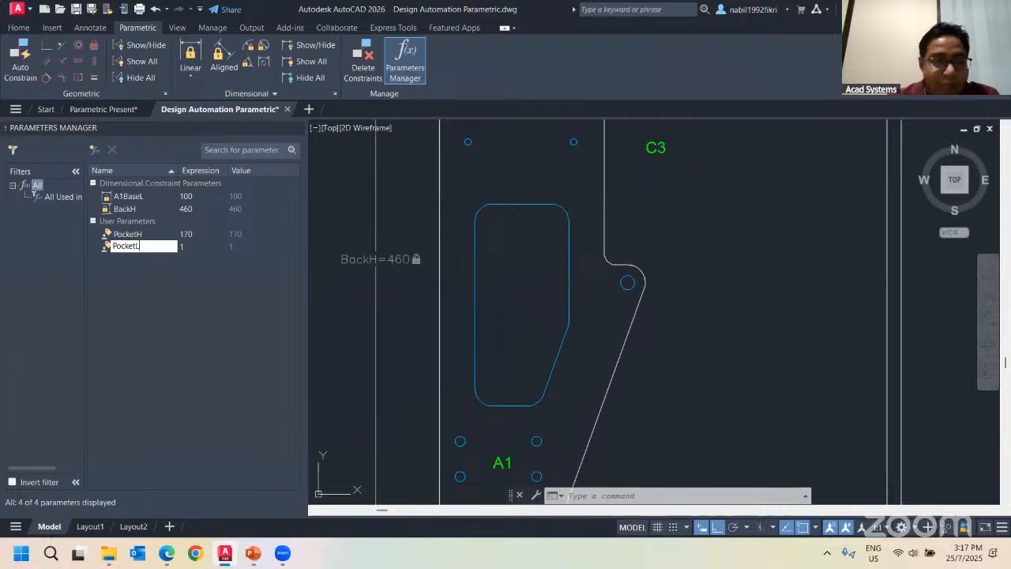
pyautogui.press('Return')
pyautogui.doubleClick(189, 246)
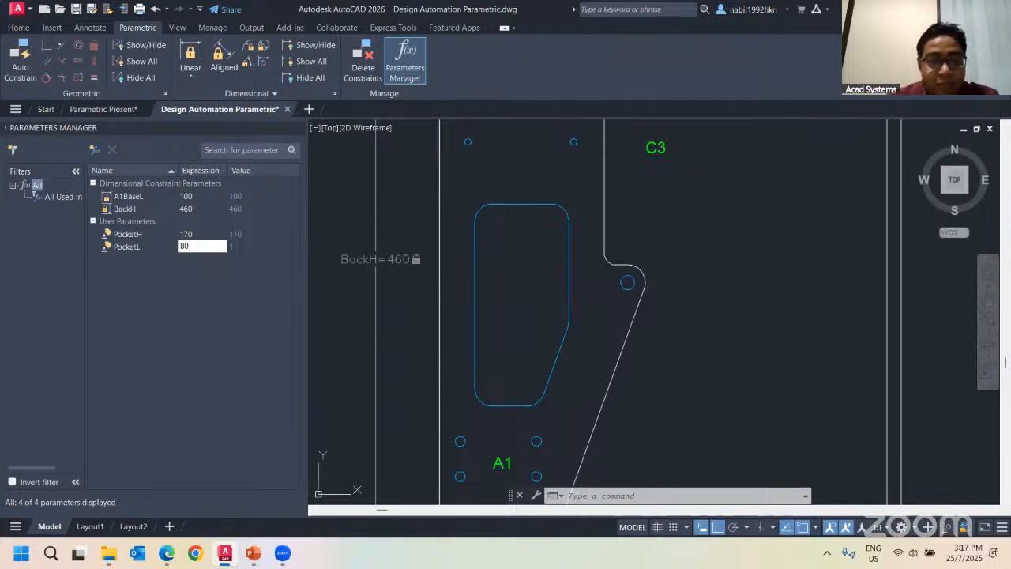
pyautogui.press('Return')
pyautogui.press('Escape')
pyautogui.press('Escape')
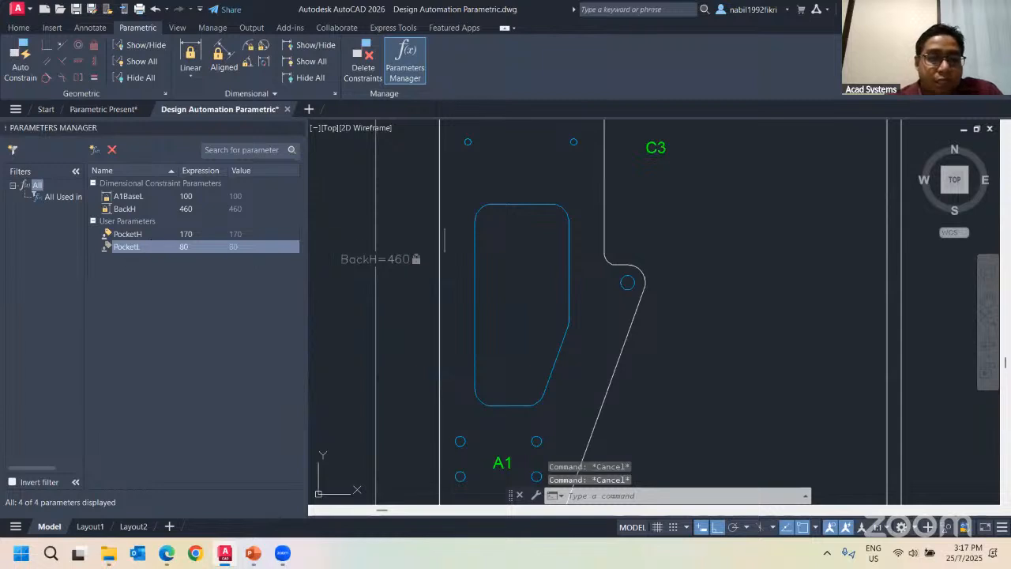
pyautogui.scroll(-3, 513, 260)
pyautogui.moveTo(516, 271)
pyautogui.mouseDown(button='middle')
pyautogui.moveTo(492, 267)
pyautogui.moveTo(432, 316)
pyautogui.mouseUp(button='middle')
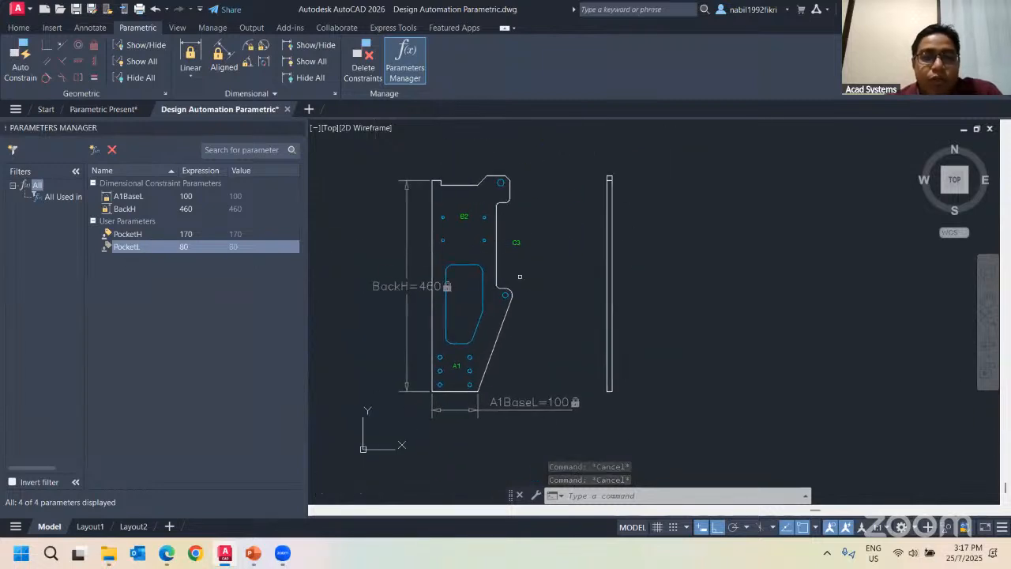
# Place a linear dimensional constraint across the pocket's width, between its two vertical sides
pyautogui.press('Escape')
pyautogui.click(191, 55)
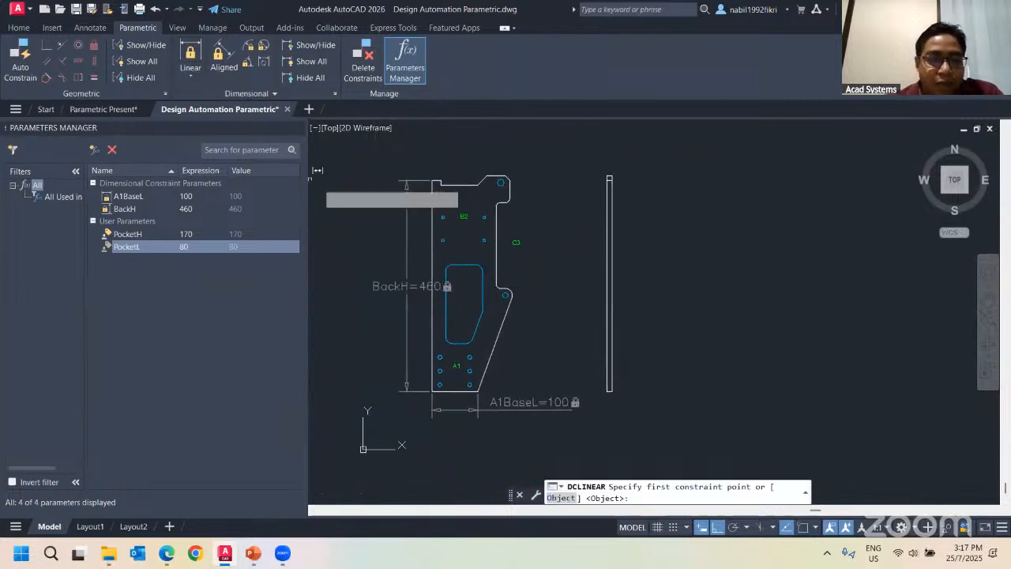
pyautogui.scroll(3, 449, 291)
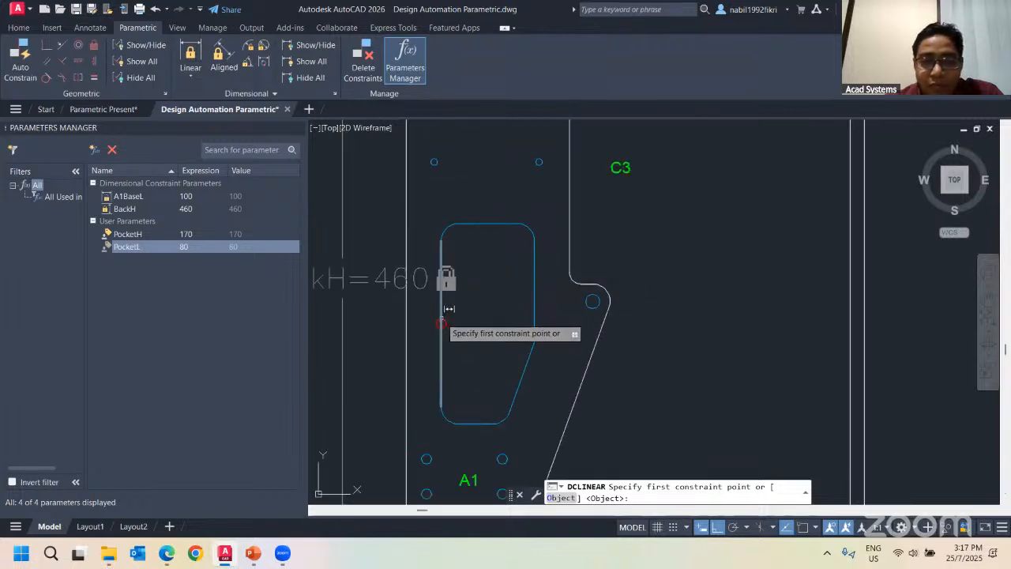
pyautogui.click(441, 278)
pyautogui.click(534, 293)
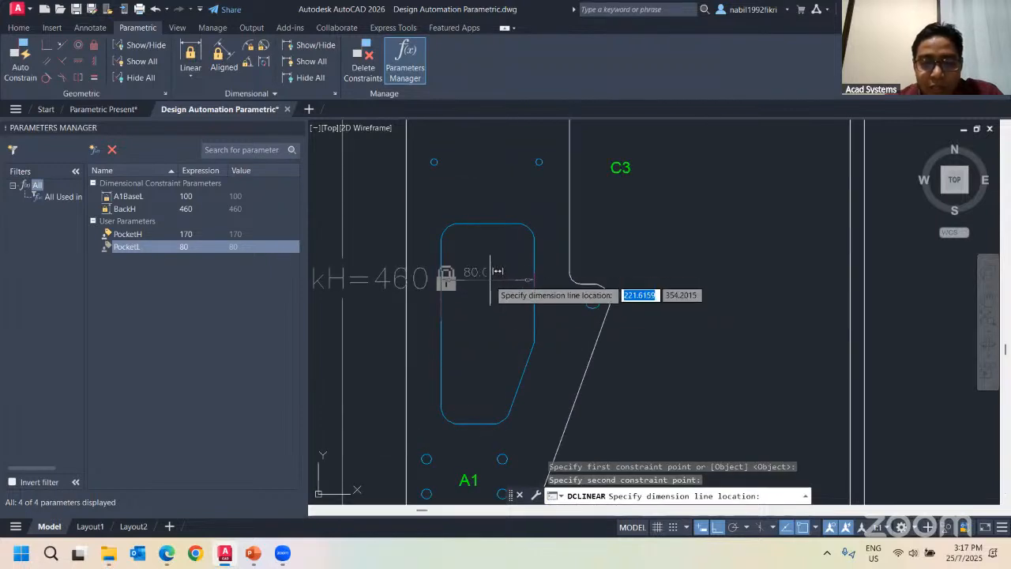
pyautogui.click(491, 274)
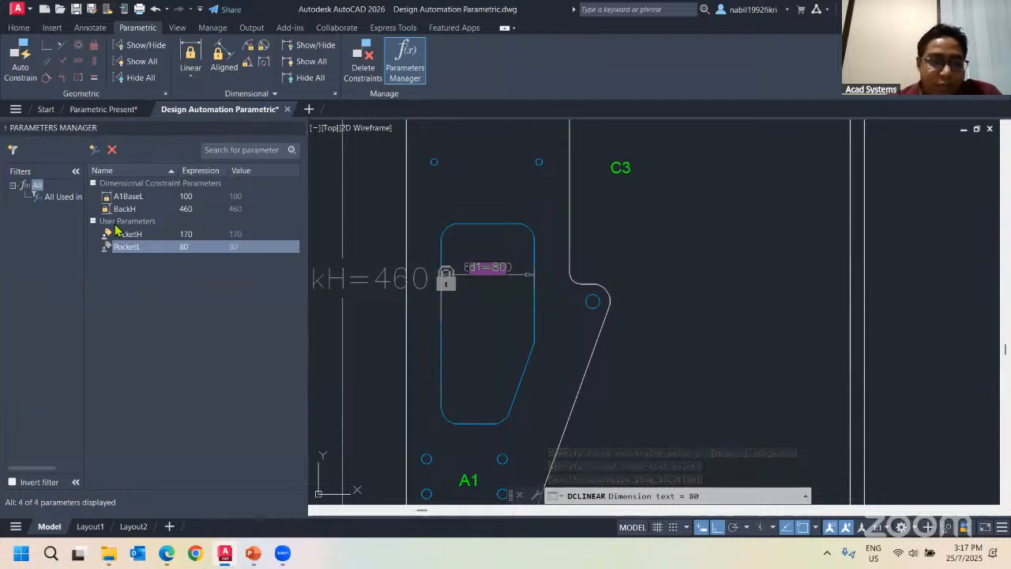
# Set the pocket width constraint's expression to the user parameter PocketL
pyautogui.click(487, 271)
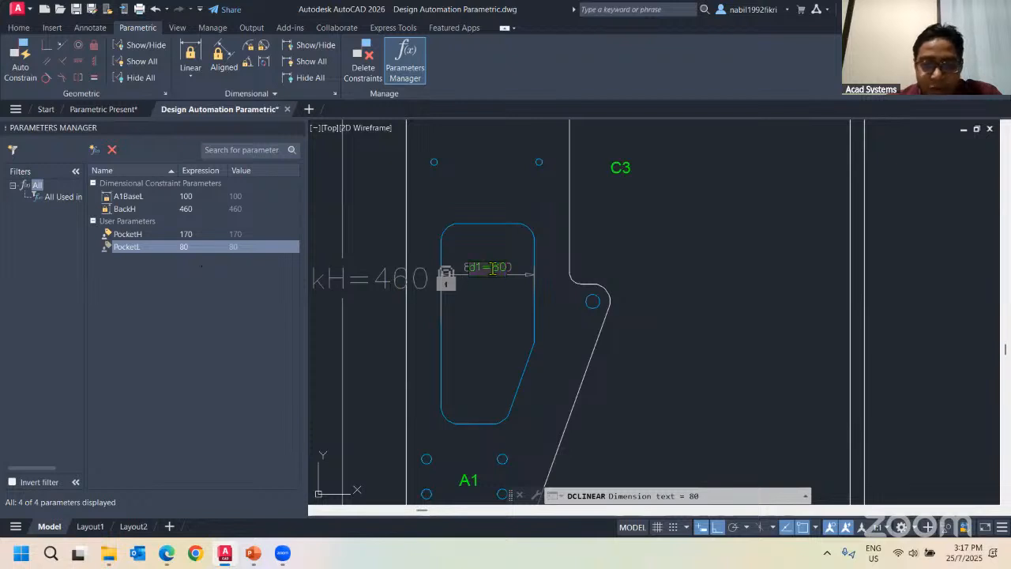
pyautogui.moveTo(492, 269); pyautogui.dragTo(598, 289)
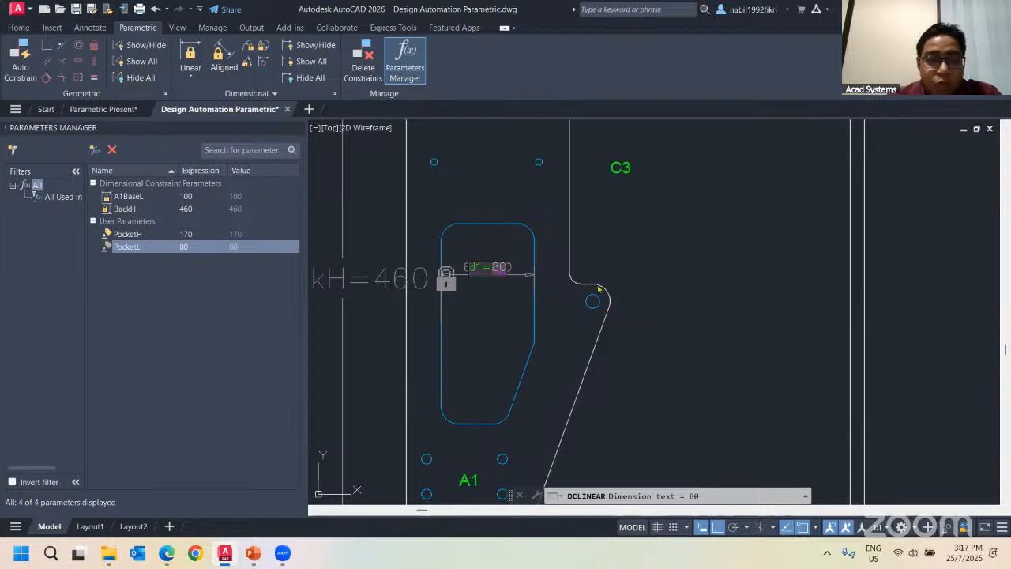
pyautogui.write('P')
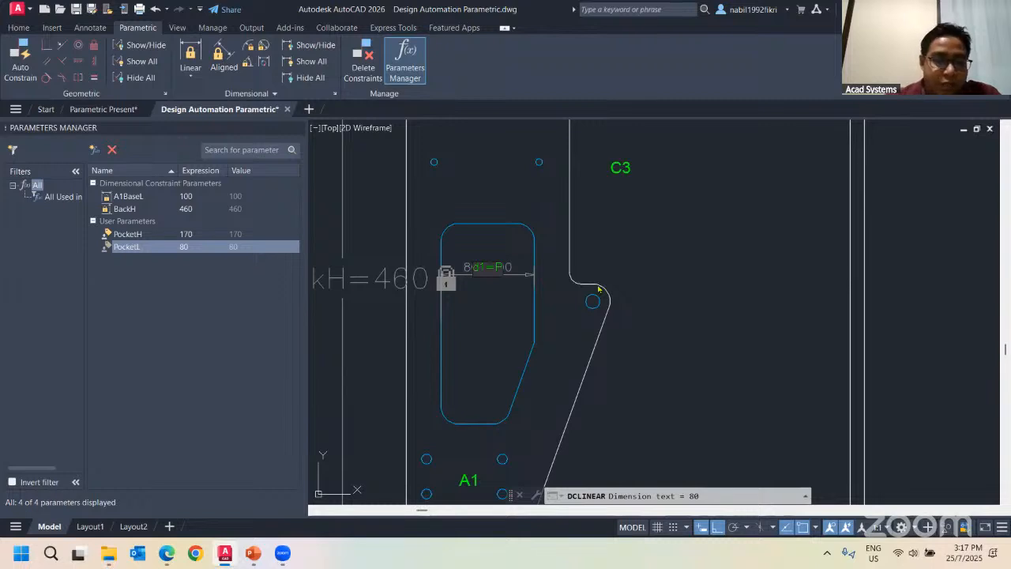
pyautogui.write('ocket')
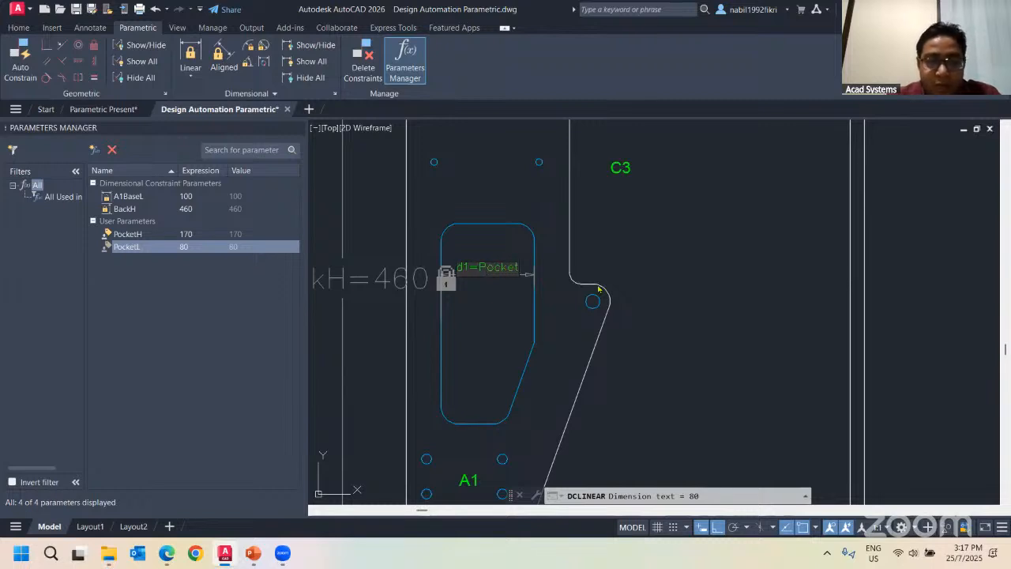
pyautogui.write('L')
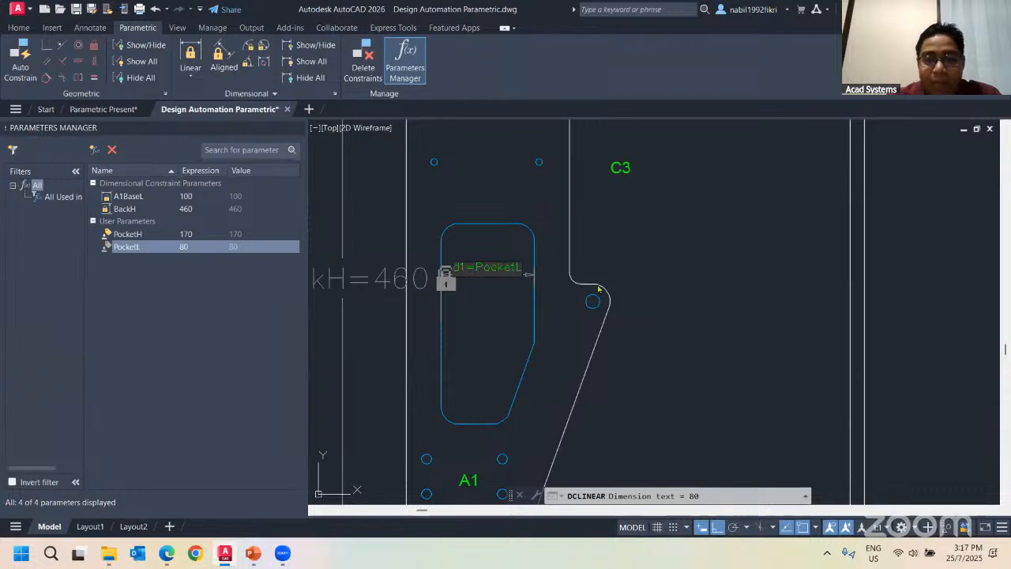
pyautogui.press('Return')
pyautogui.press('Escape')
pyautogui.press('Escape')
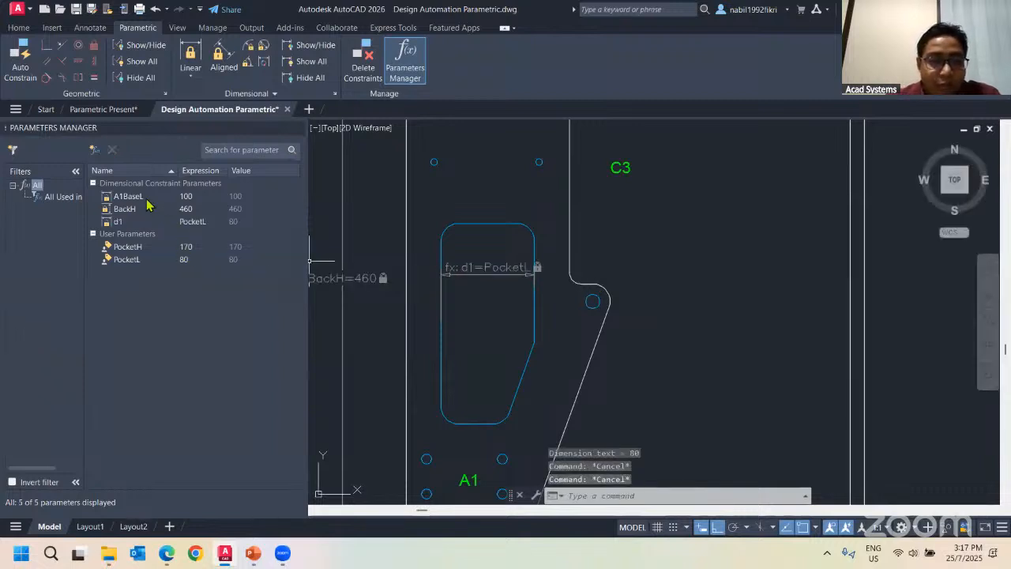
# Test the pocket's width by changing the PocketL expression to 70 and 90, and return it to 80
pyautogui.click(127, 223)
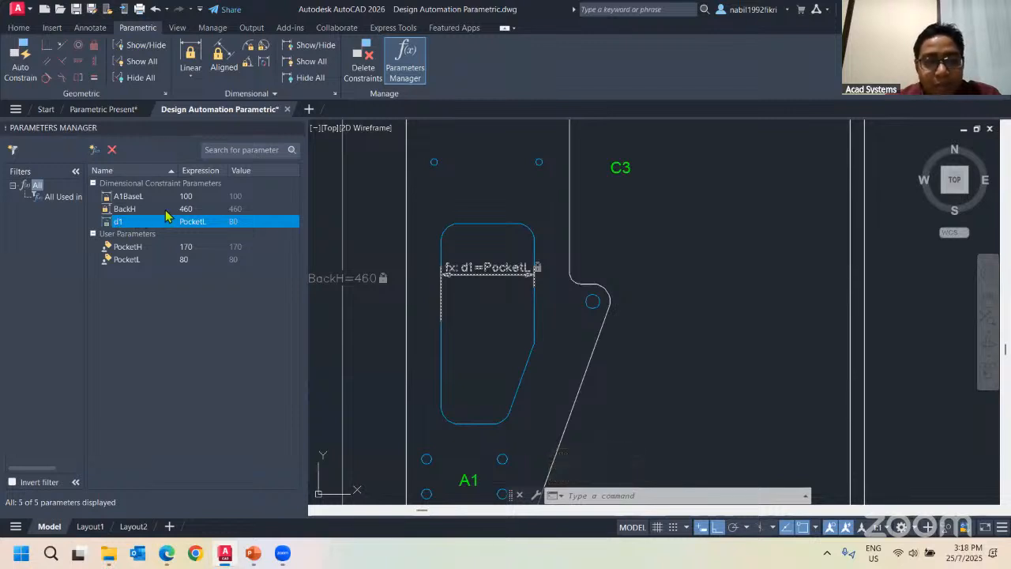
pyautogui.doubleClick(183, 260)
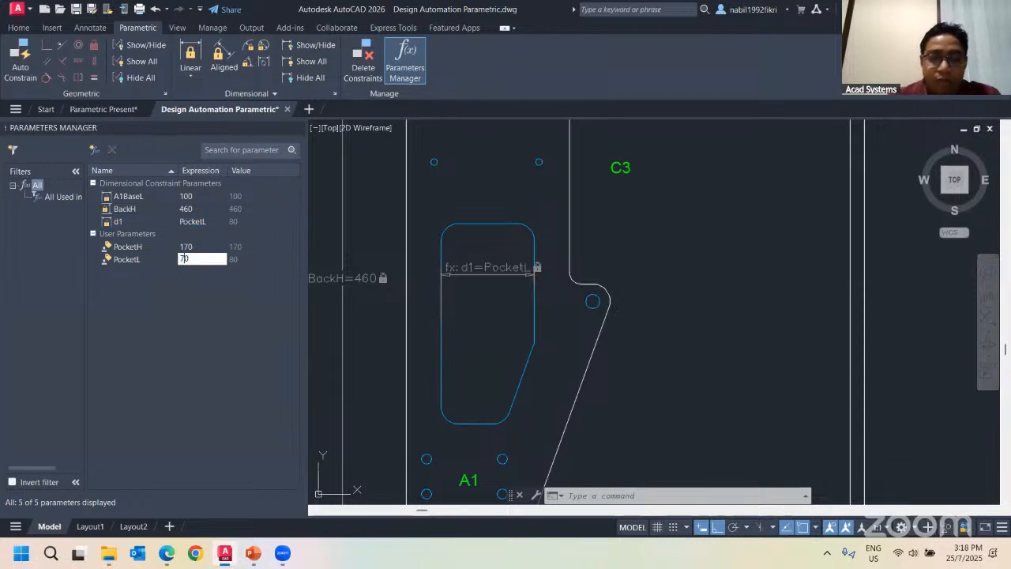
pyautogui.press('Return')
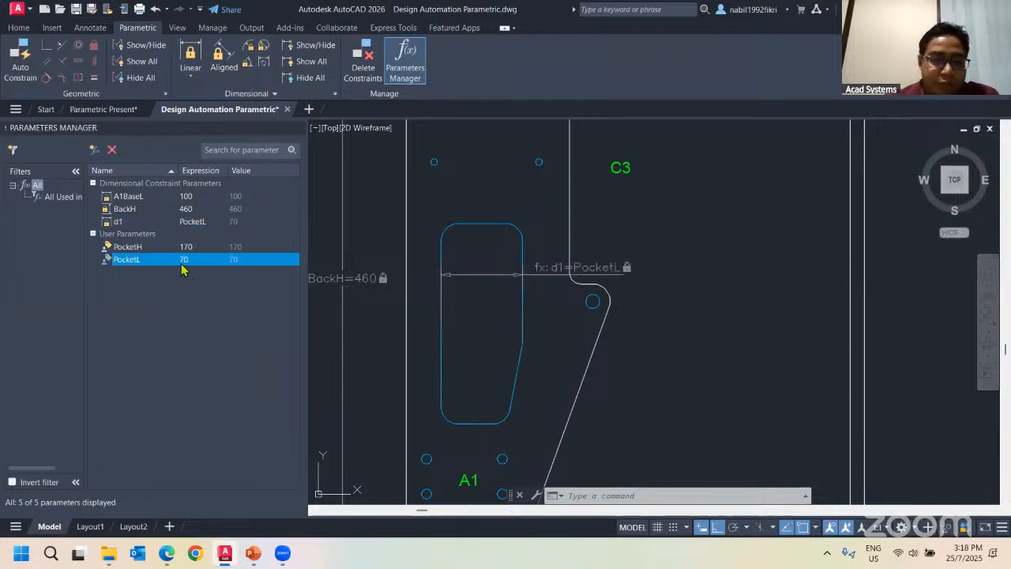
pyautogui.doubleClick(187, 260)
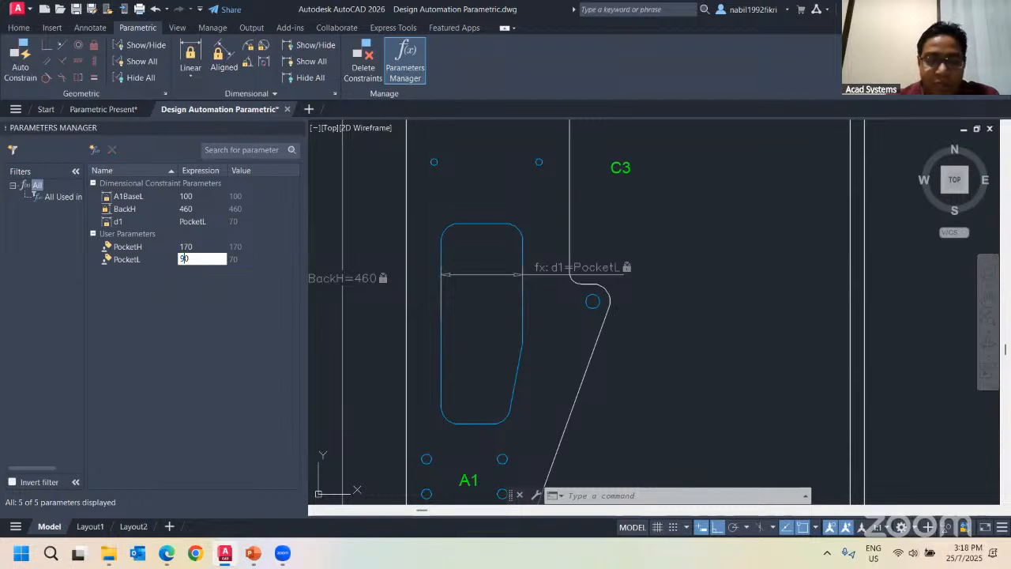
pyautogui.write('90')
pyautogui.press('Return')
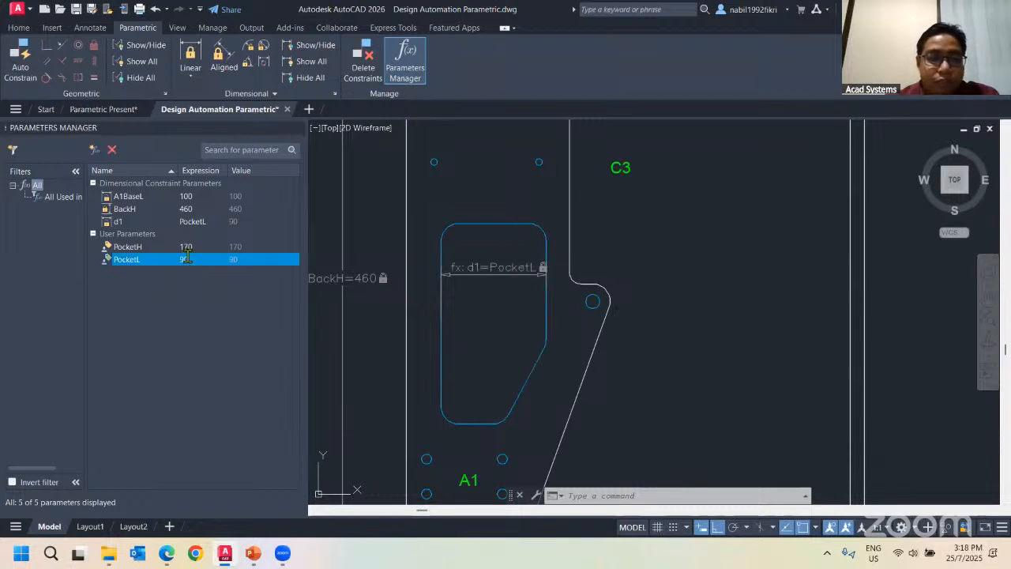
pyautogui.doubleClick(185, 259)
pyautogui.write('80')
pyautogui.press('Return')
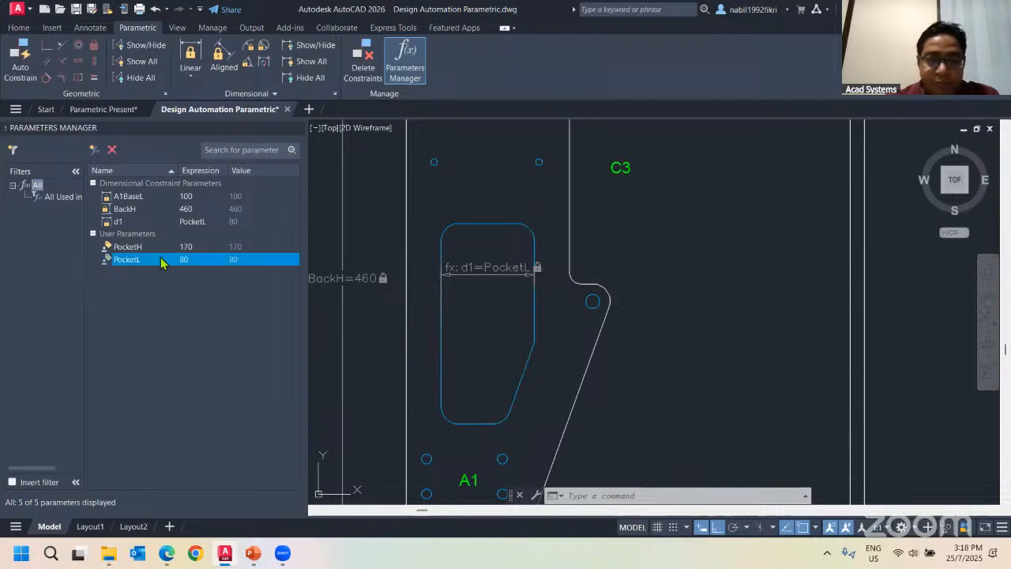
# Add a vertical linear constraint between the pocket's upper and lower edges, with its expression set to PocketH
pyautogui.click(190, 55)
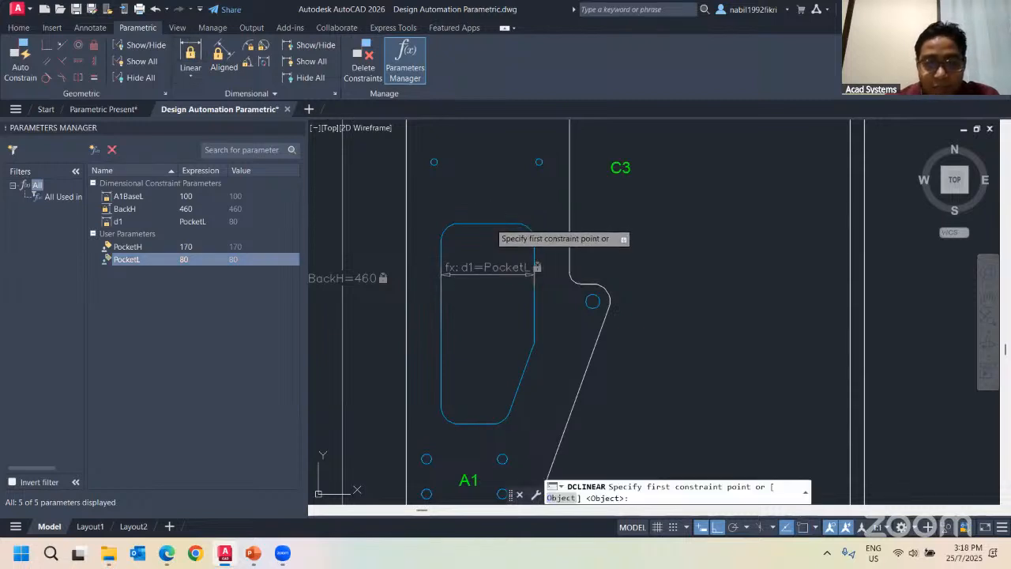
pyautogui.click(494, 223)
pyautogui.click(492, 424)
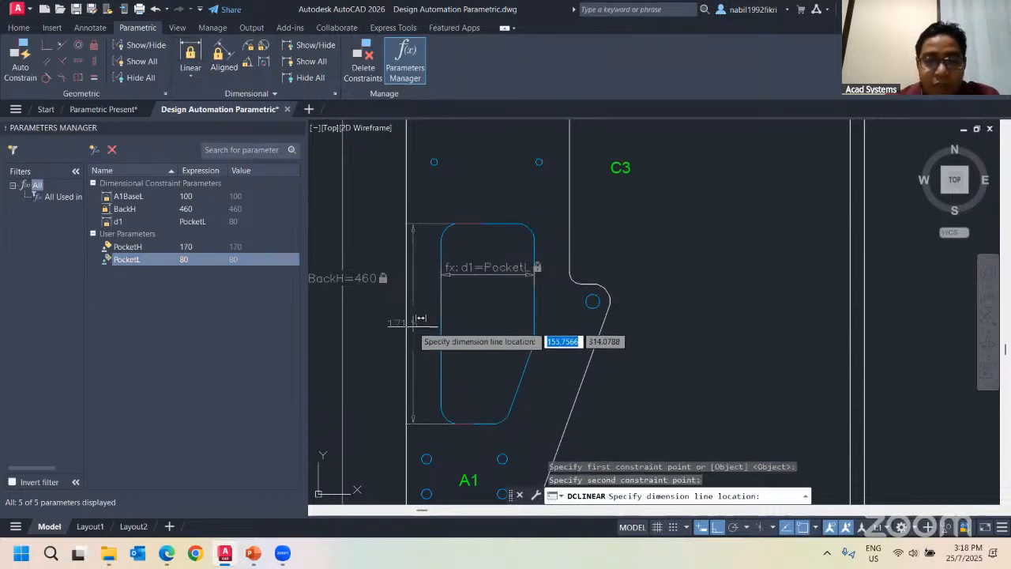
pyautogui.click(416, 321)
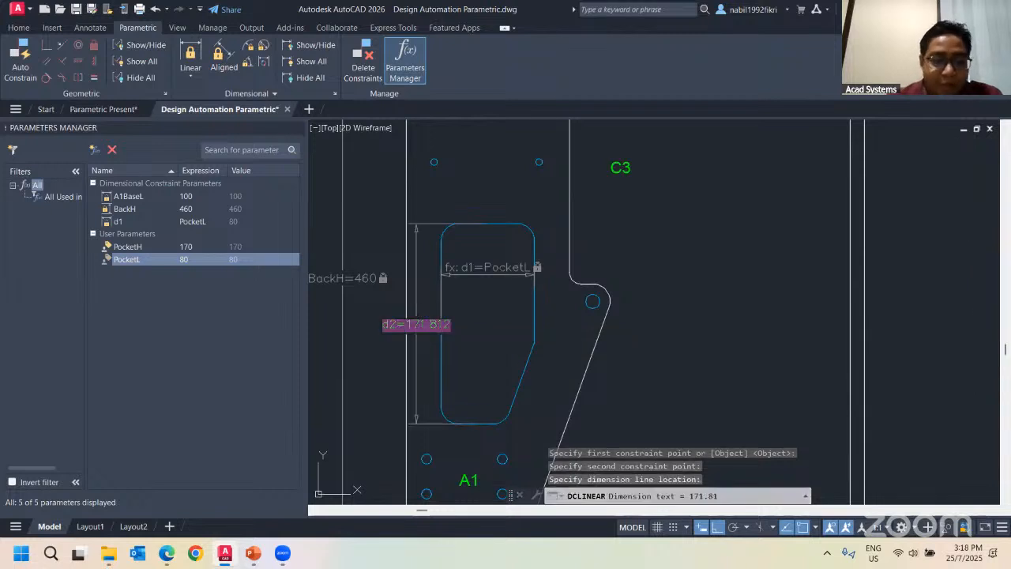
pyautogui.write('PocketH')
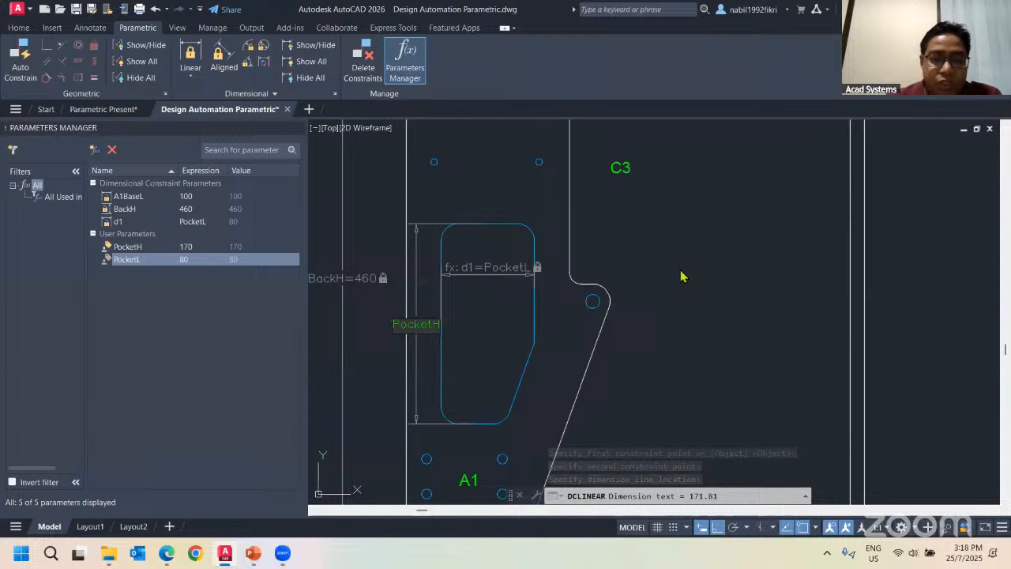
pyautogui.press('Return')
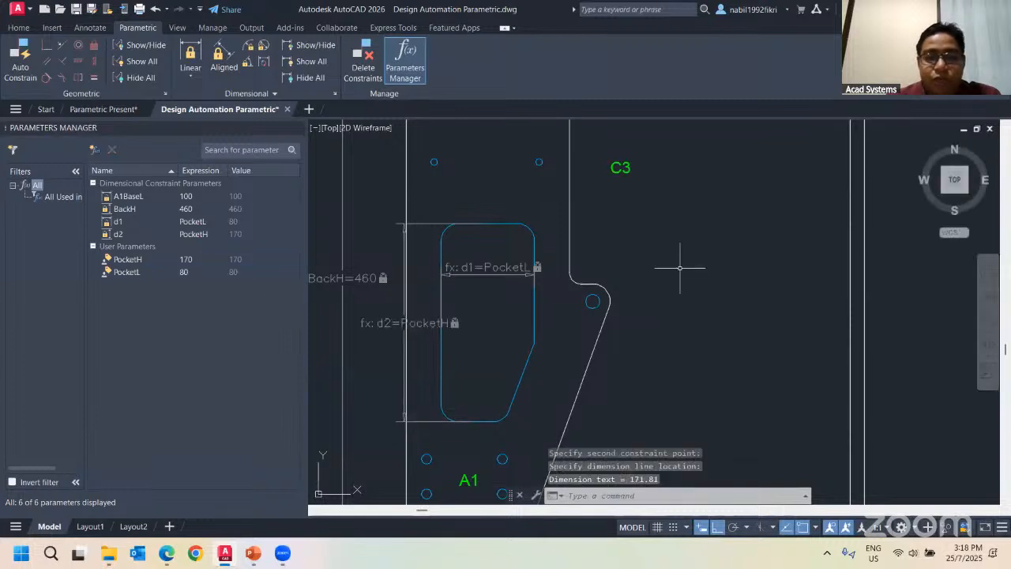
pyautogui.press('Escape')
pyautogui.press('Escape')
# Place a diameter constraint on the lower-left hole of the A1 hole group and open its name for editing
pyautogui.scroll(-4, 409, 250)
pyautogui.moveTo(408, 250); pyautogui.dragTo(401, 236, button='middle')
pyautogui.scroll(4, 418, 244)
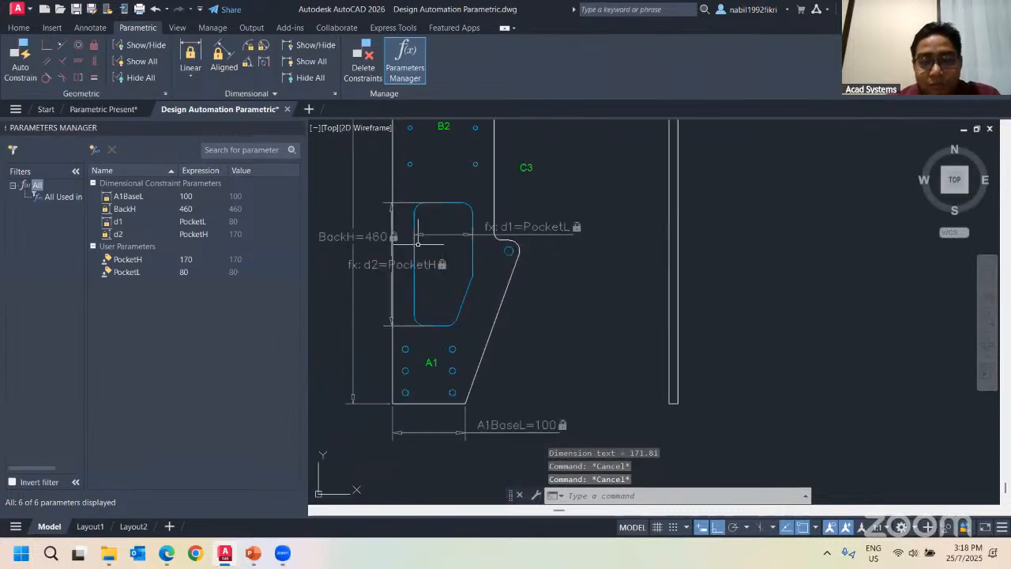
pyautogui.moveTo(466, 252); pyautogui.dragTo(430, 330, button='middle')
pyautogui.moveTo(389, 270)
pyautogui.mouseDown(button='middle')
pyautogui.moveTo(505, 253)
pyautogui.moveTo(415, 322)
pyautogui.moveTo(448, 268)
pyautogui.mouseUp(button='middle')
pyautogui.scroll(-3, 473, 238)
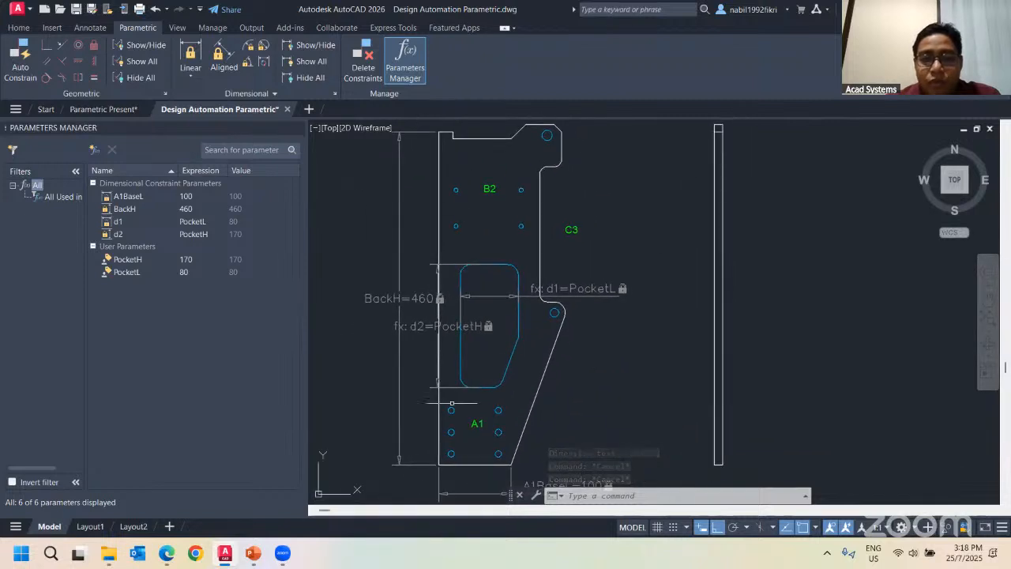
pyautogui.moveTo(499, 429); pyautogui.dragTo(494, 357, button='middle')
pyautogui.scroll(2, 496, 357)
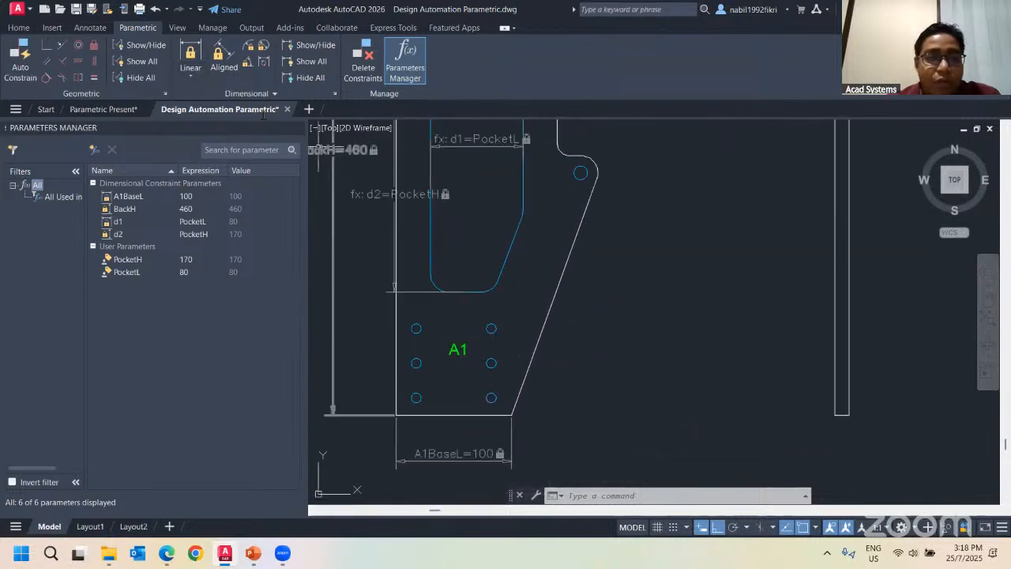
pyautogui.scroll(2, 426, 395)
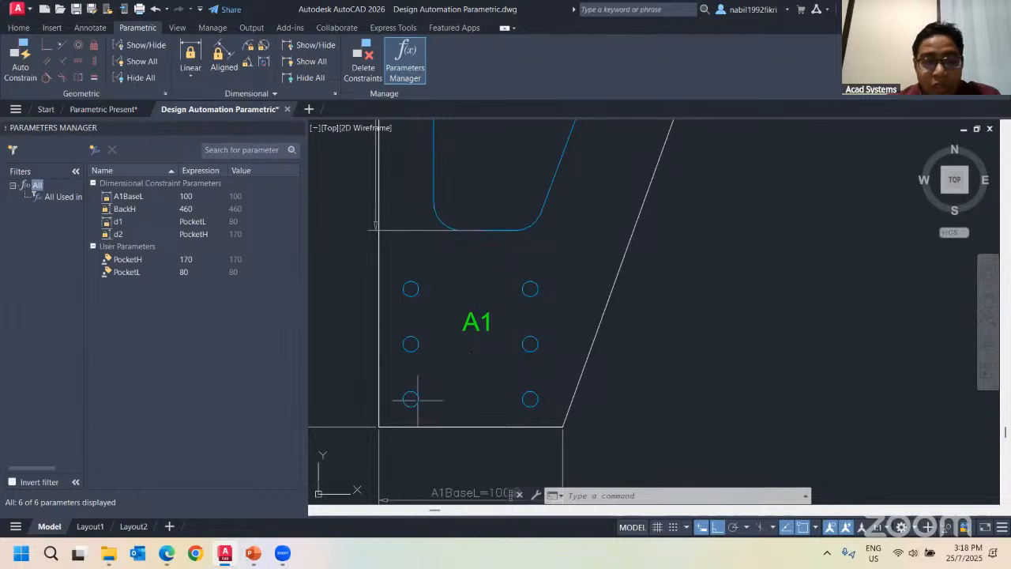
pyautogui.click(264, 45)
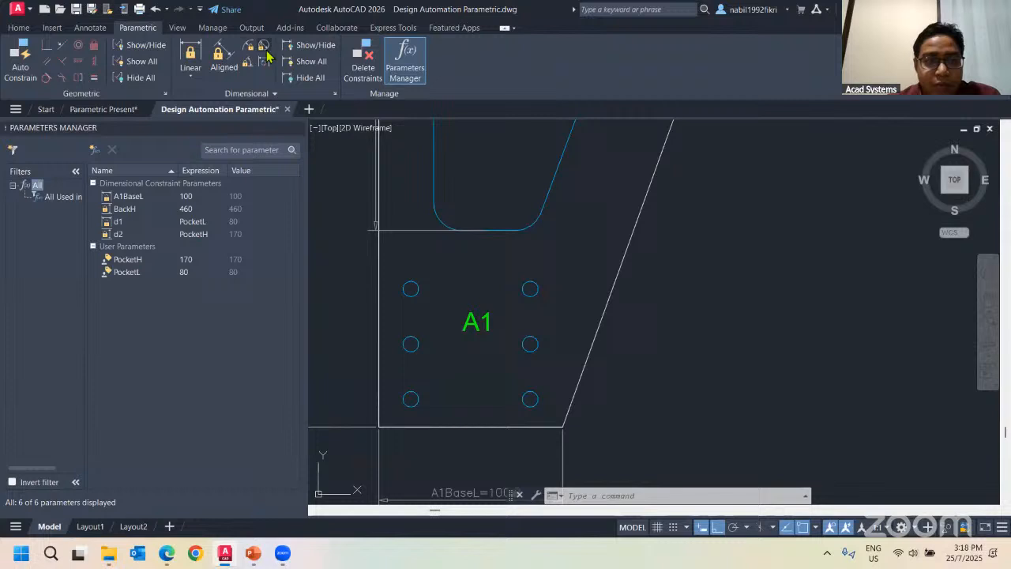
pyautogui.click(416, 393)
pyautogui.click(357, 376)
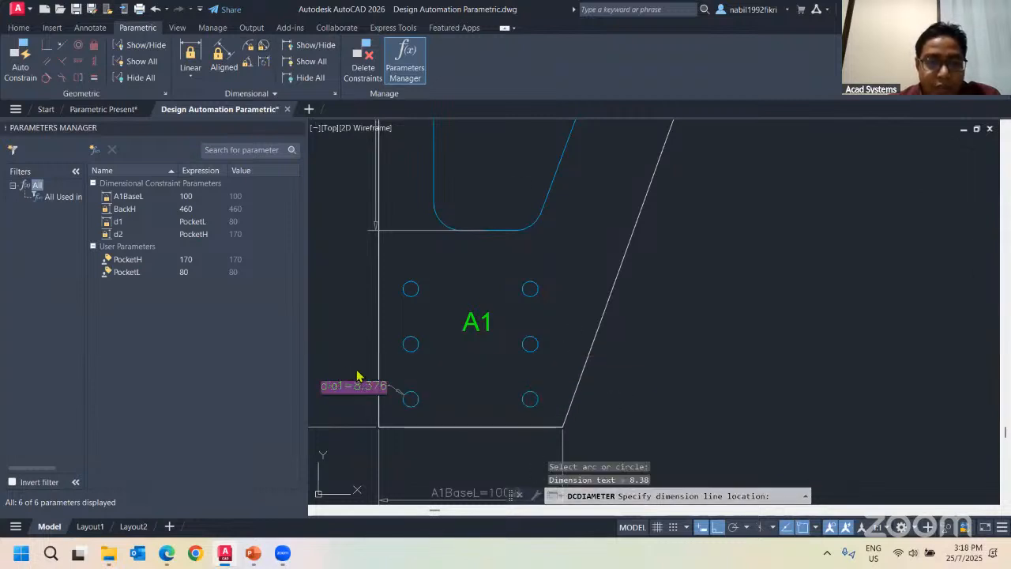
pyautogui.moveTo(348, 389); pyautogui.dragTo(304, 388)
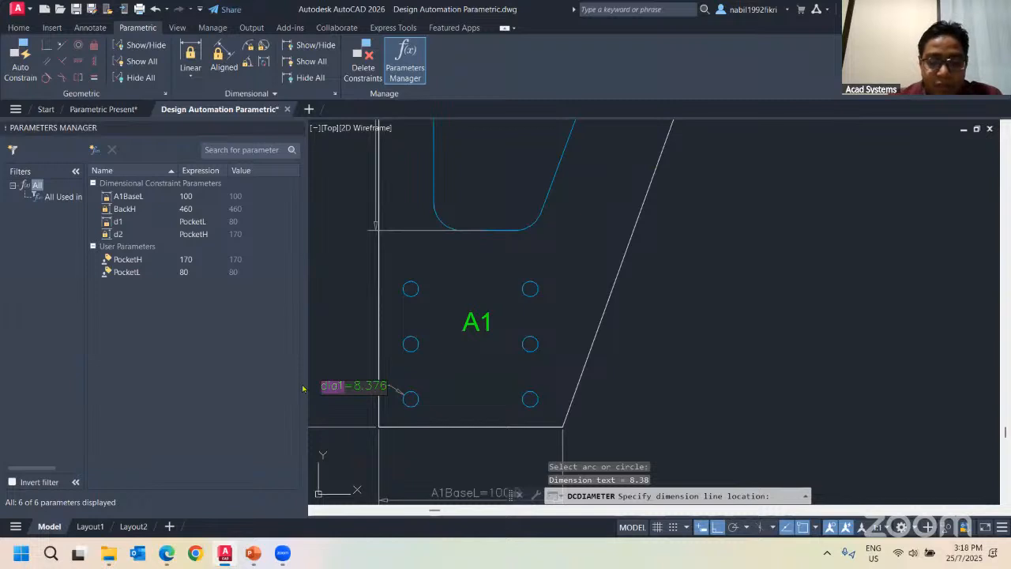
# Name the diameter constraint on the lower-left hole of plate A1 HoleA1 and set it to 8.5
pyautogui.write('HoleA')
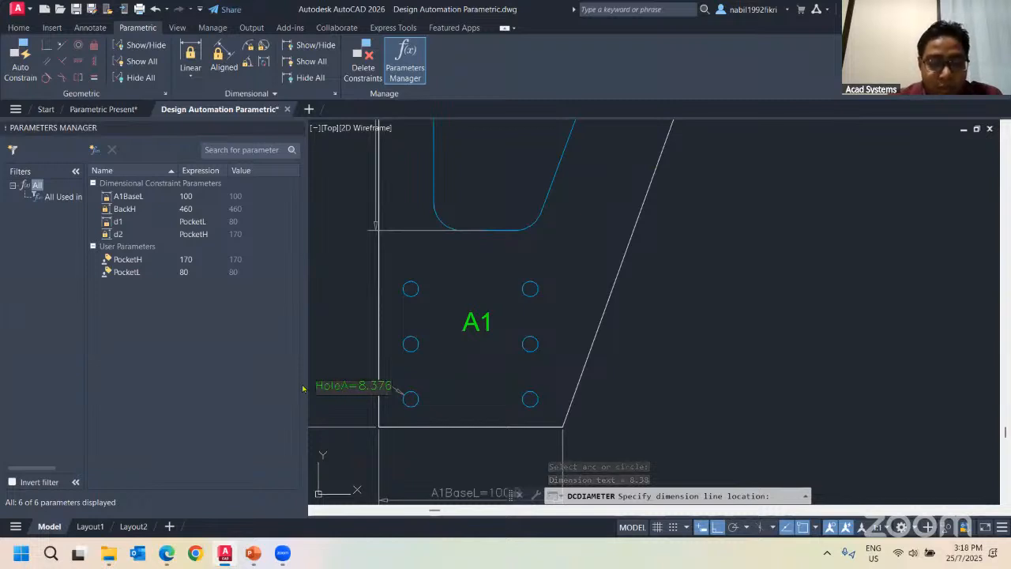
pyautogui.write('1')
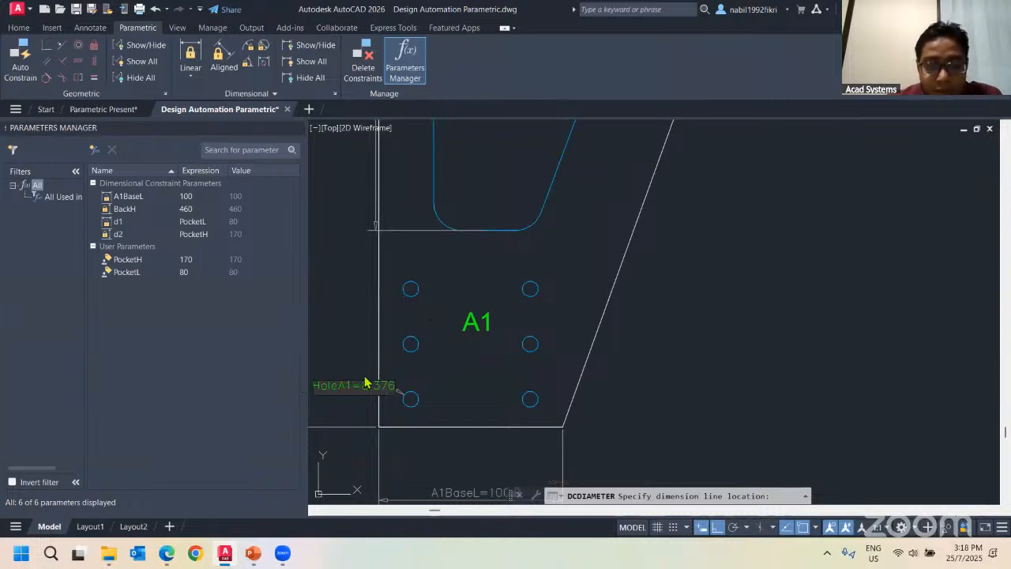
pyautogui.moveTo(361, 387); pyautogui.dragTo(446, 395)
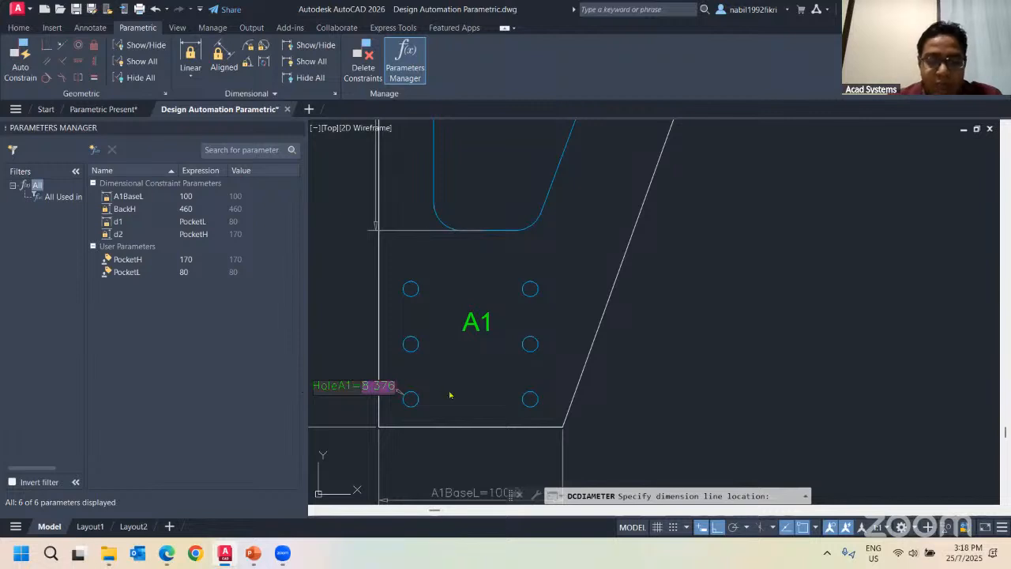
pyautogui.write('8')
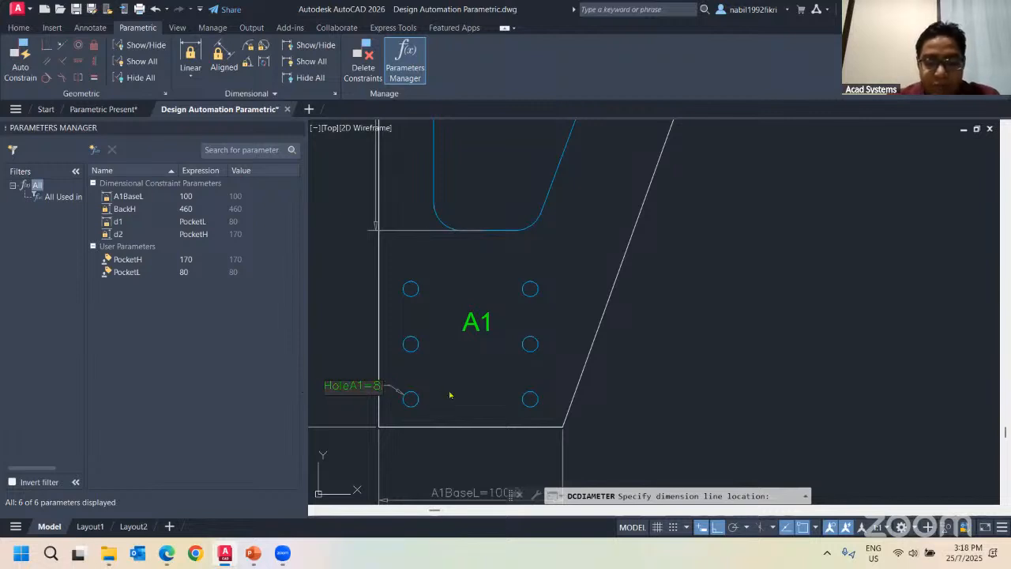
pyautogui.write('.5')
pyautogui.press('Return')
pyautogui.press('Escape')
pyautogui.press('Escape')
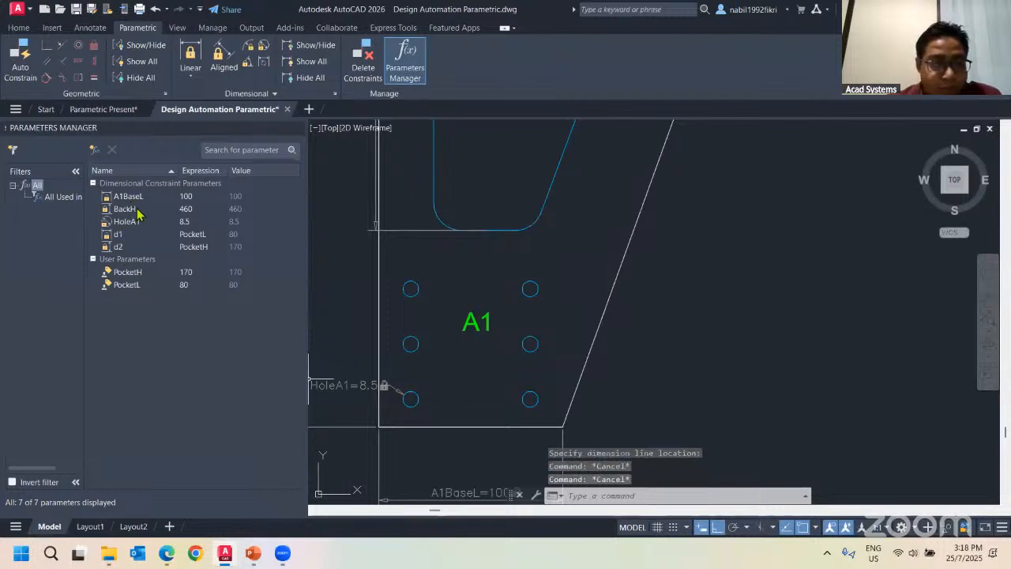
# Try the HoleA1 parameter at 5.5 and restore it to 8.5
pyautogui.click(142, 222)
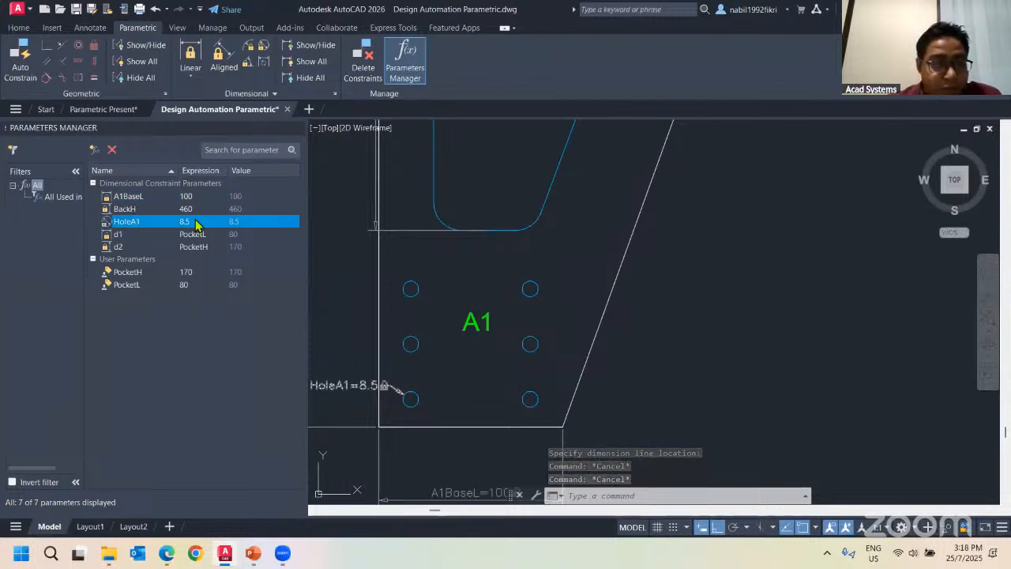
pyautogui.doubleClick(195, 222)
pyautogui.click(183, 222)
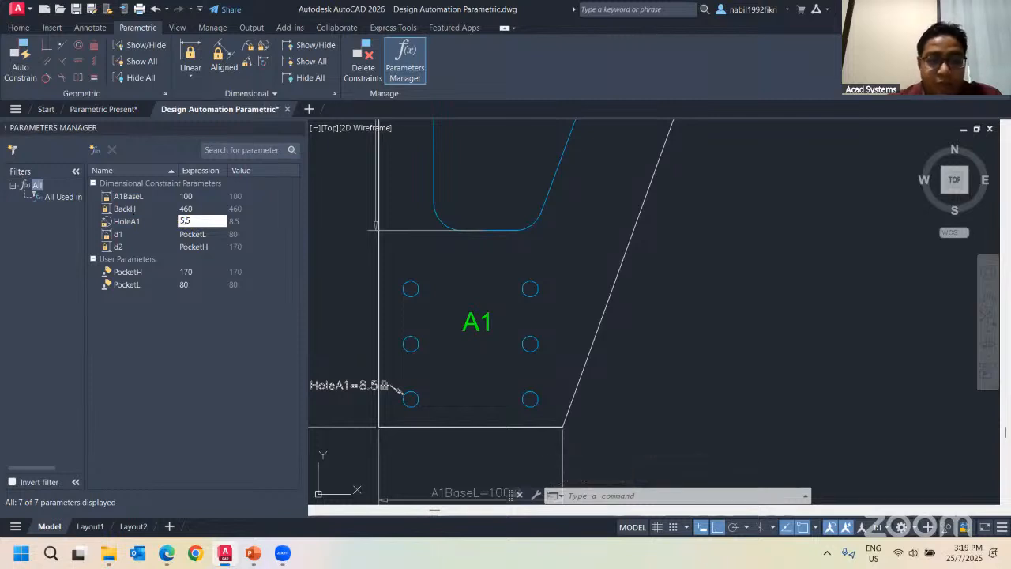
pyautogui.press('Return')
pyautogui.doubleClick(183, 222)
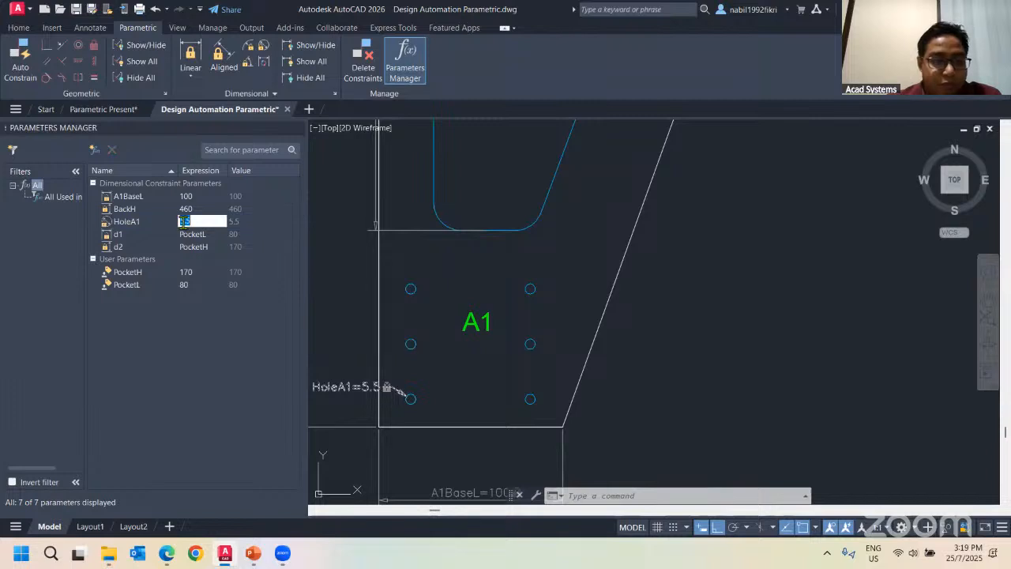
pyautogui.click(445, 248)
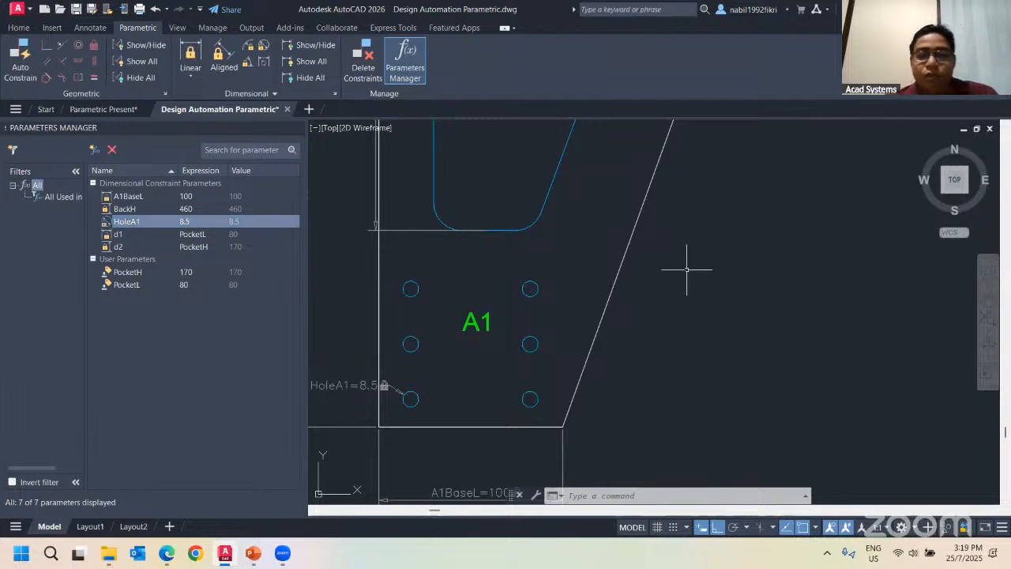
pyautogui.scroll(-2, 684, 271)
pyautogui.press('Escape')
pyautogui.press('Escape')
# Set the A1BaseL parameter to 200 to widen the base of plate A1
pyautogui.moveTo(684, 271); pyautogui.dragTo(540, 312, button='middle')
pyautogui.scroll(2, 538, 412)
pyautogui.moveTo(409, 401)
pyautogui.mouseDown(button='middle')
pyautogui.moveTo(529, 398)
pyautogui.moveTo(516, 397)
pyautogui.moveTo(548, 409)
pyautogui.moveTo(539, 410)
pyautogui.mouseUp(button='middle')
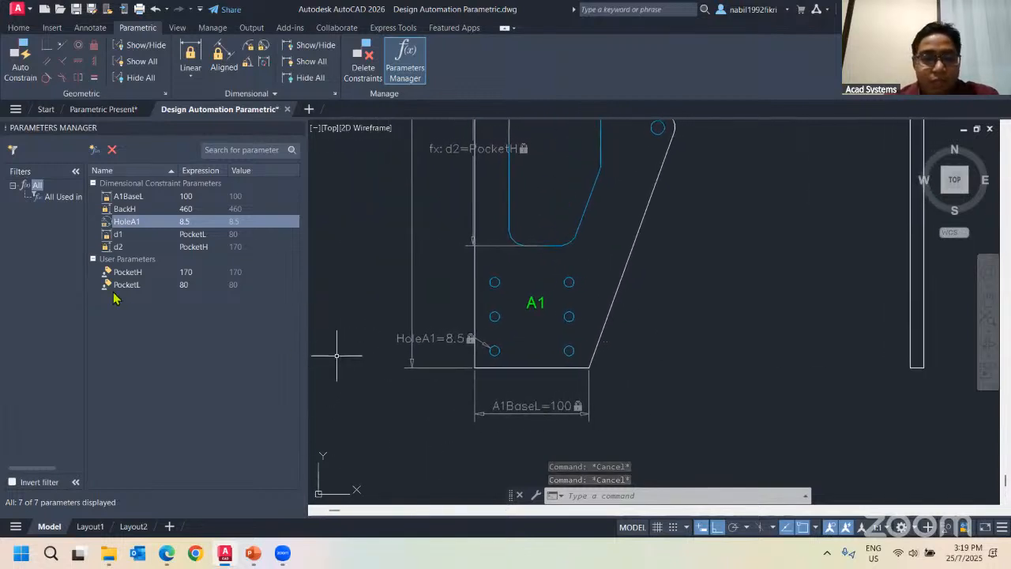
pyautogui.doubleClick(183, 197)
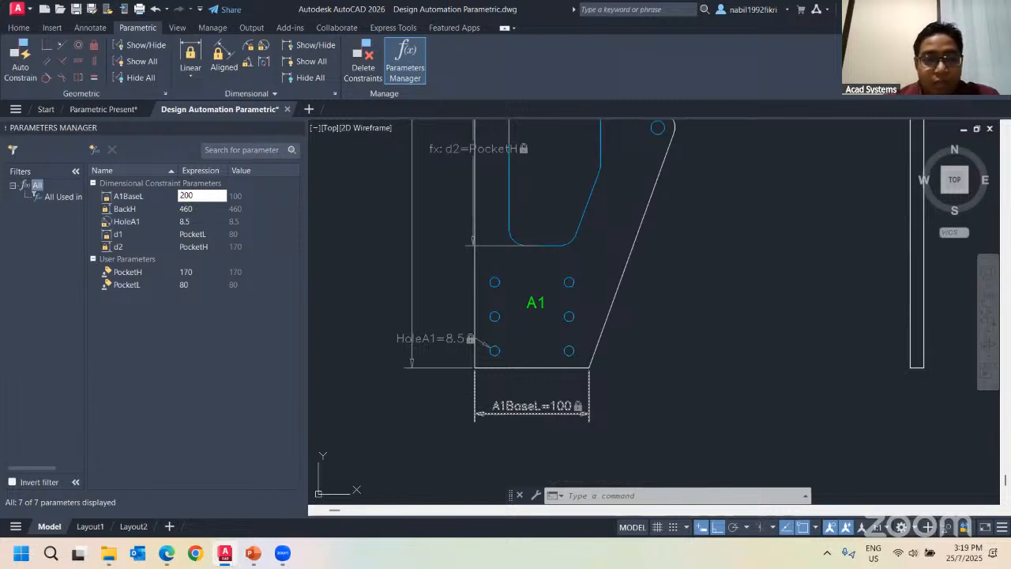
pyautogui.write('200')
pyautogui.press('Return')
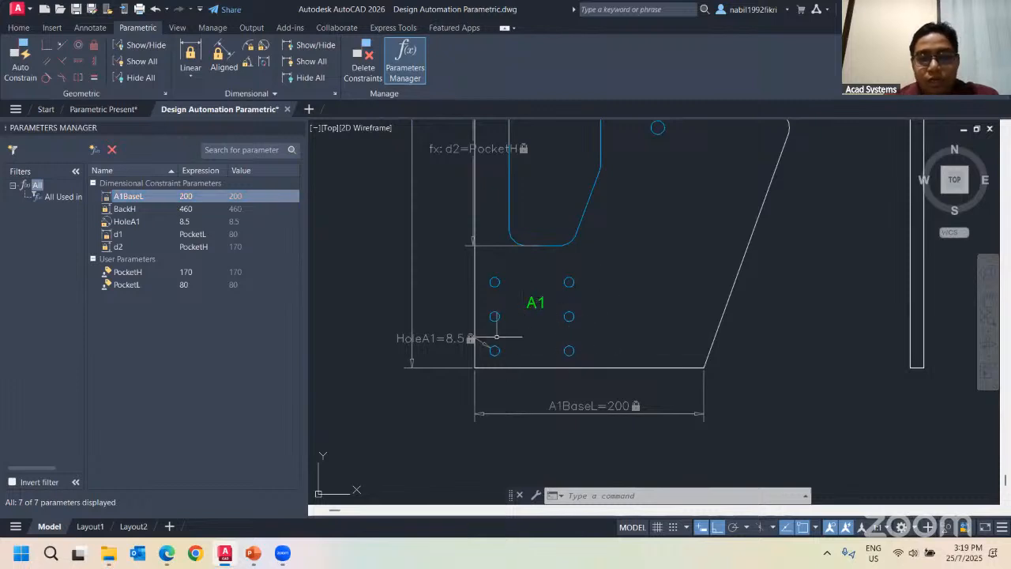
# Try moving the lower-right hole sideways by its center grip, and undo both that move and the base length change
pyautogui.click(569, 350)
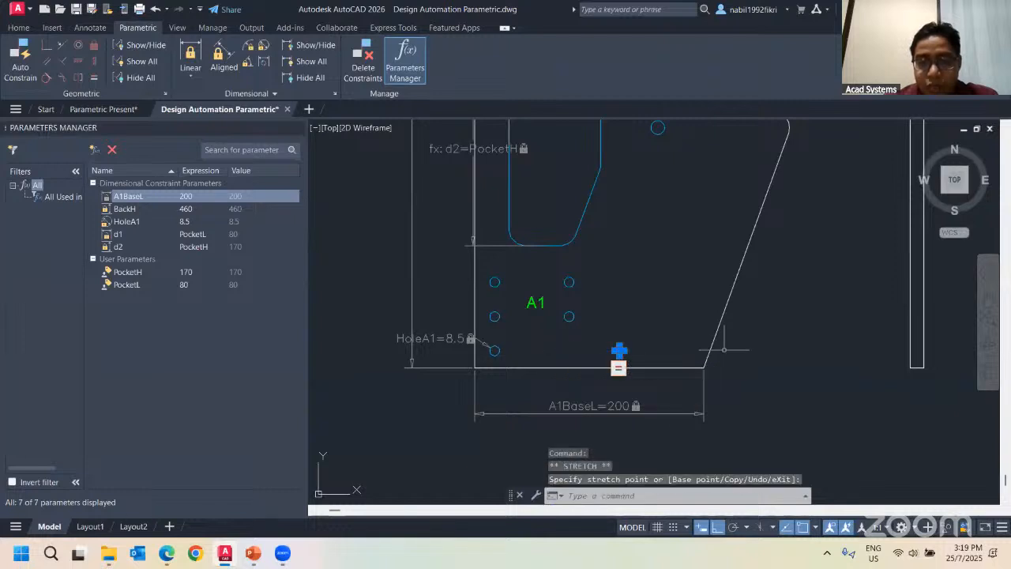
pyautogui.hotkey('ctrl', 'z')
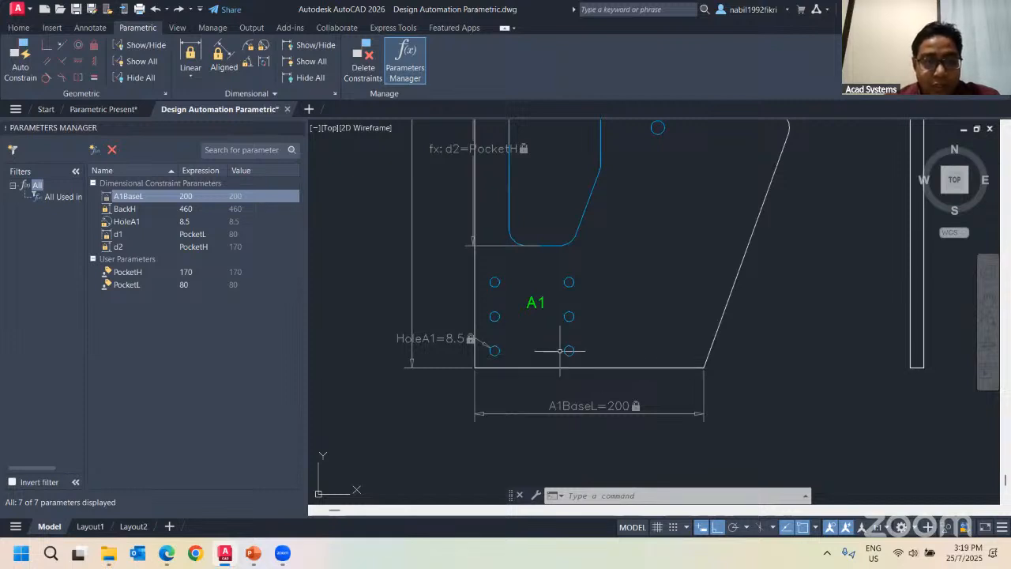
pyautogui.hotkey('ctrl', 'z')
# Add a horizontal linear dimensional constraint between the centers of the two bottom holes, with the dimension line just above them
pyautogui.scroll(2, 561, 348)
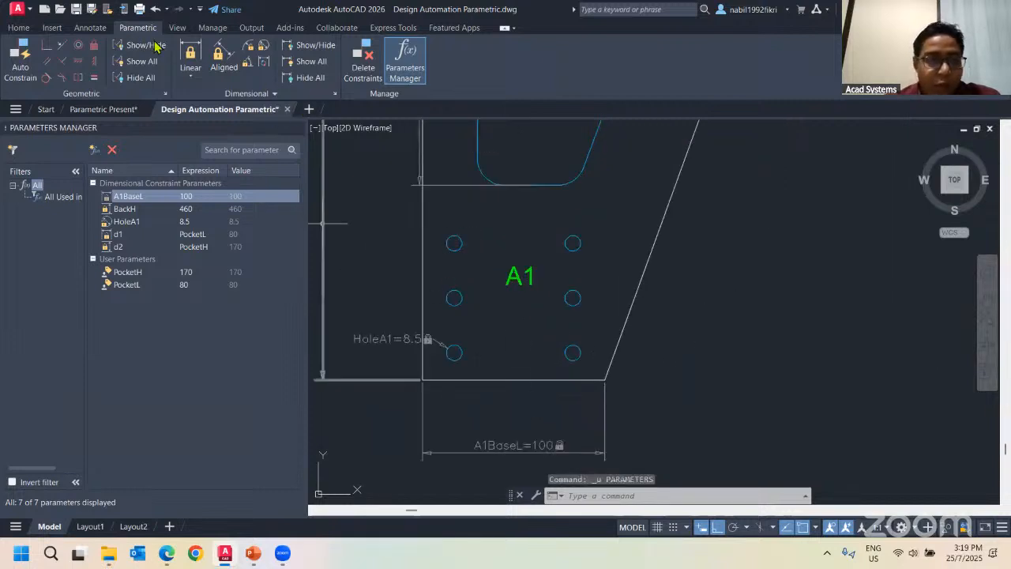
pyautogui.click(194, 60)
pyautogui.click(454, 352)
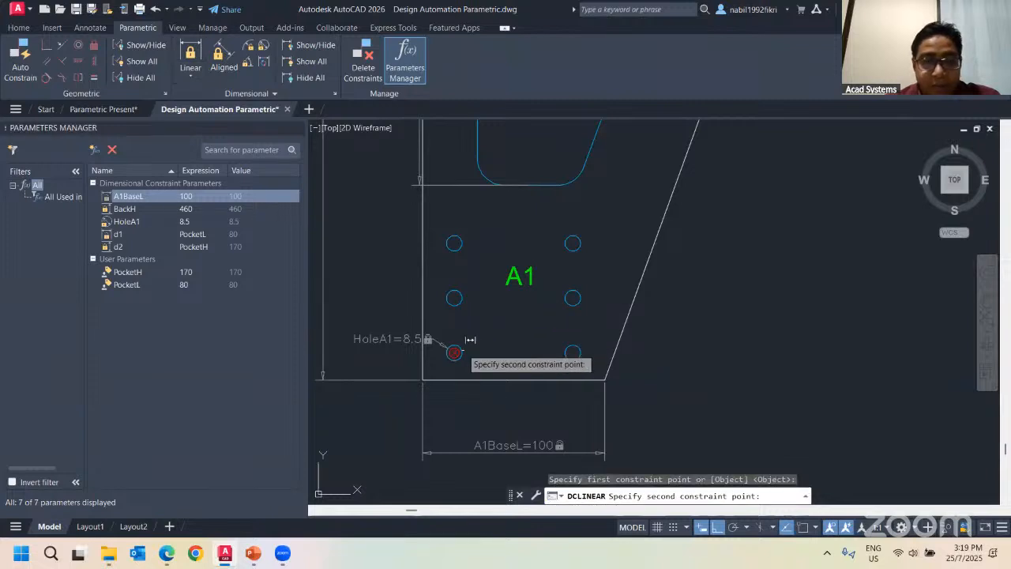
pyautogui.click(572, 352)
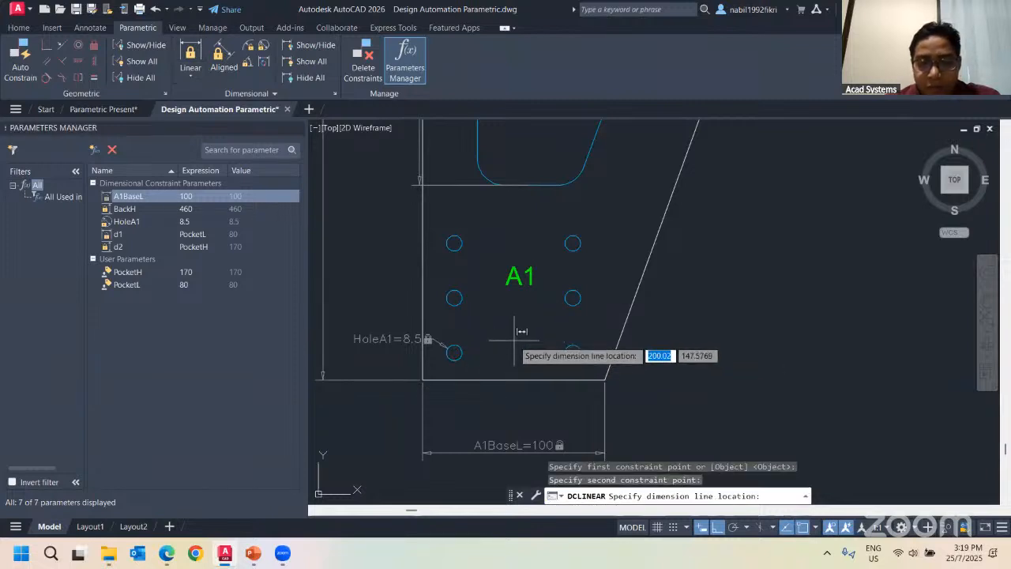
pyautogui.click(536, 334)
pyautogui.click(522, 335)
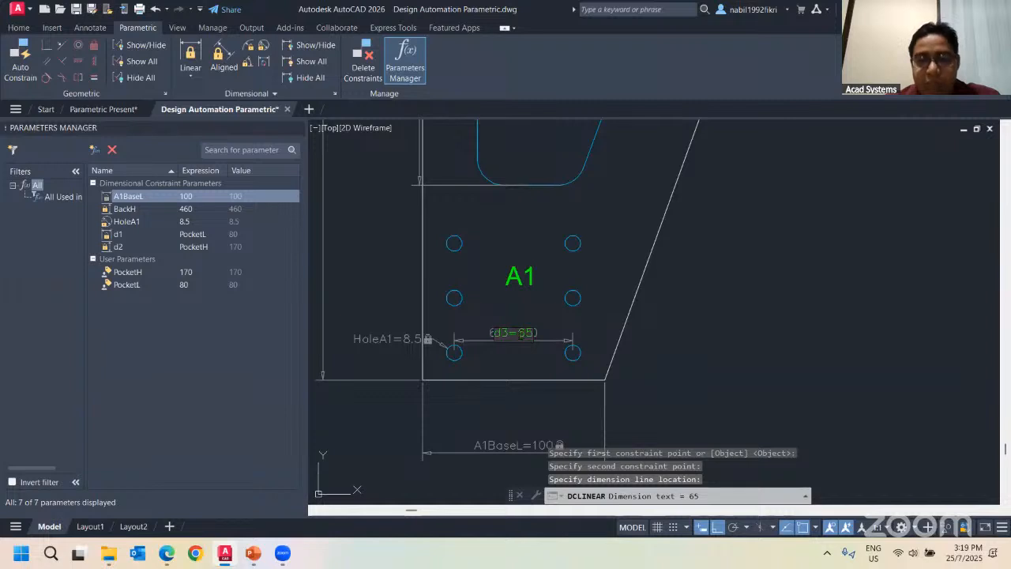
pyautogui.click(663, 331)
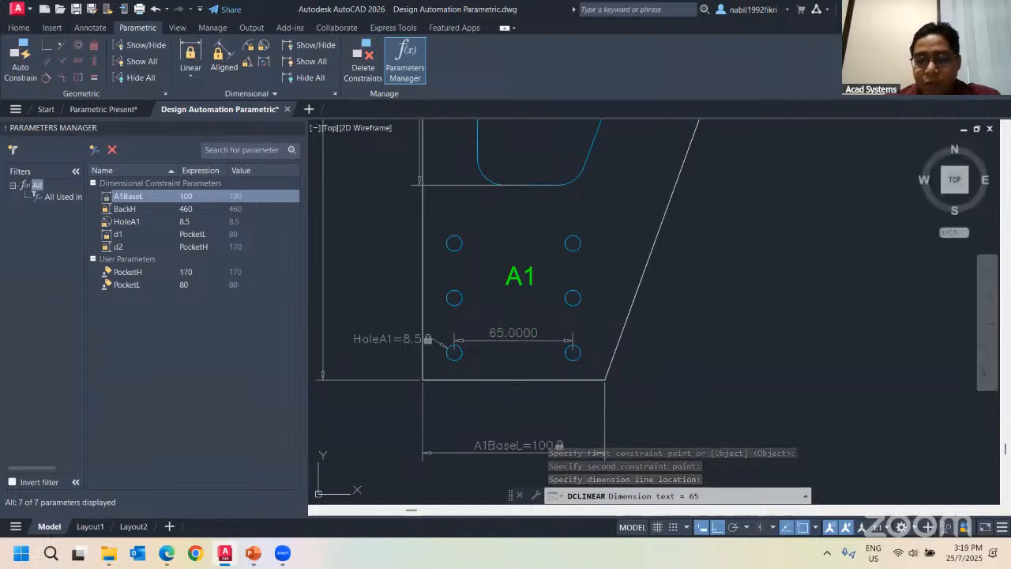
pyautogui.press('Escape')
pyautogui.press('Escape')
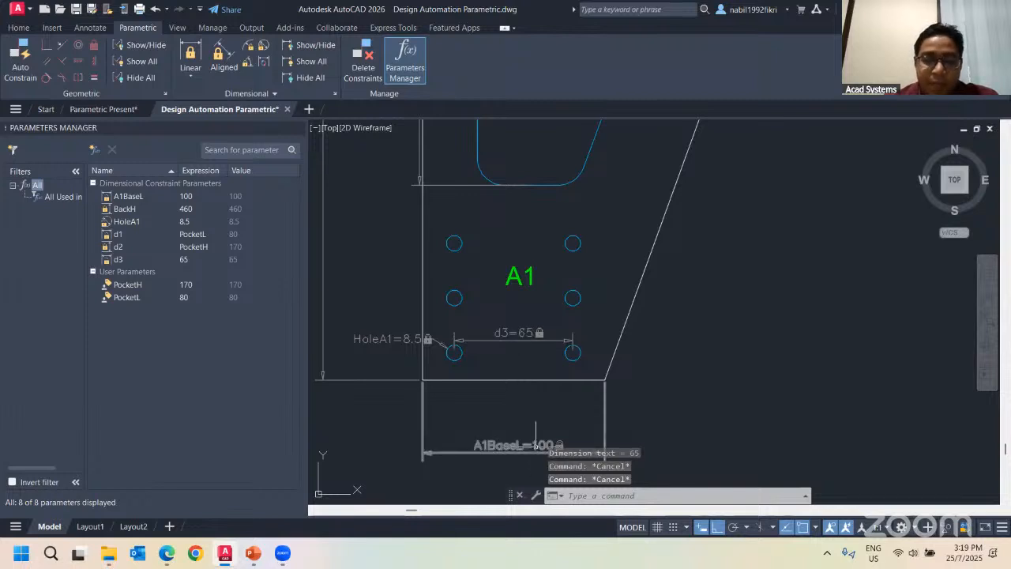
# Set the spacing constraint between the two bottom holes to the expression A1BaseL
pyautogui.click(523, 331)
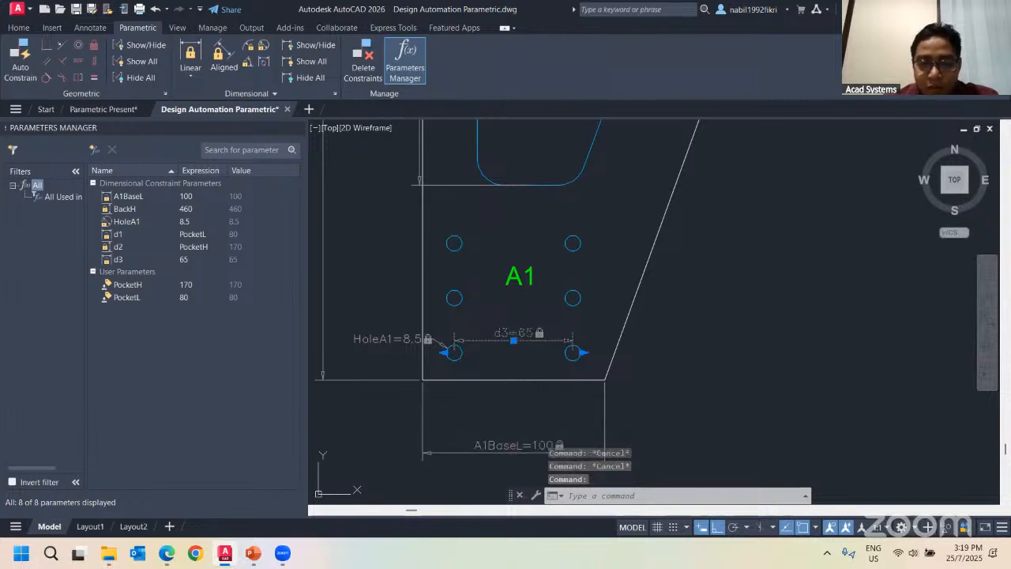
pyautogui.doubleClick(520, 343)
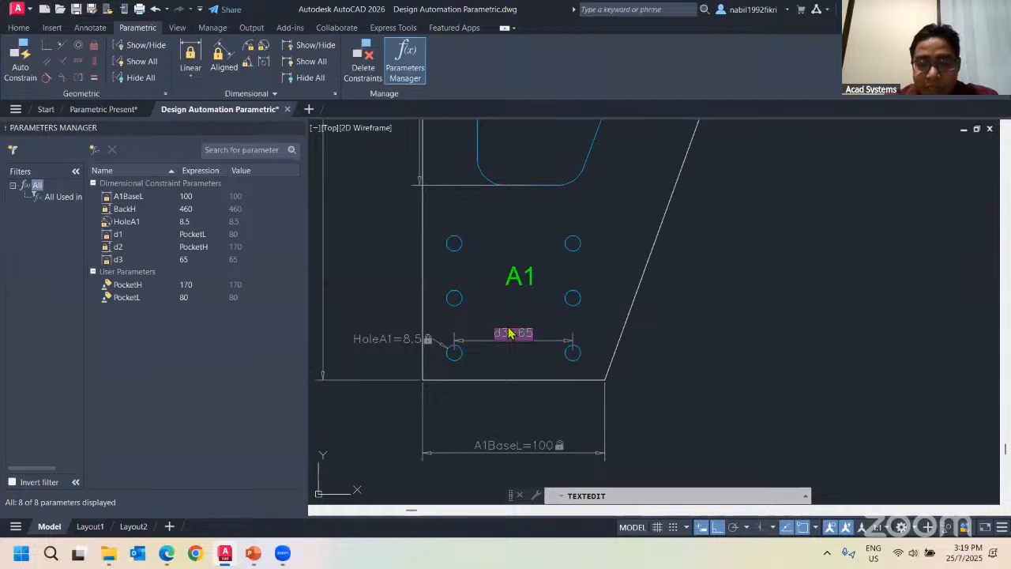
pyautogui.moveTo(517, 334); pyautogui.dragTo(547, 340)
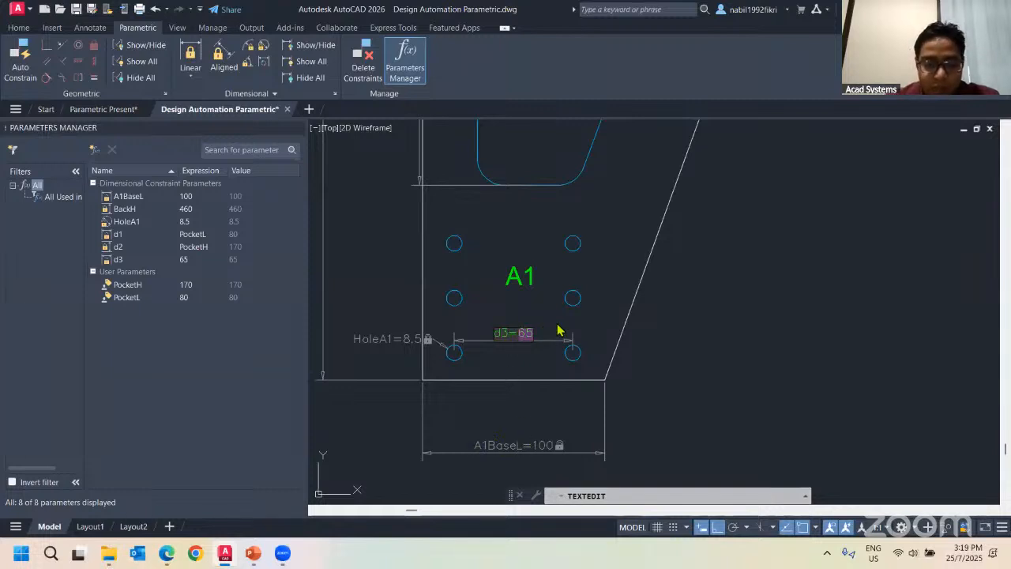
pyautogui.write('A1')
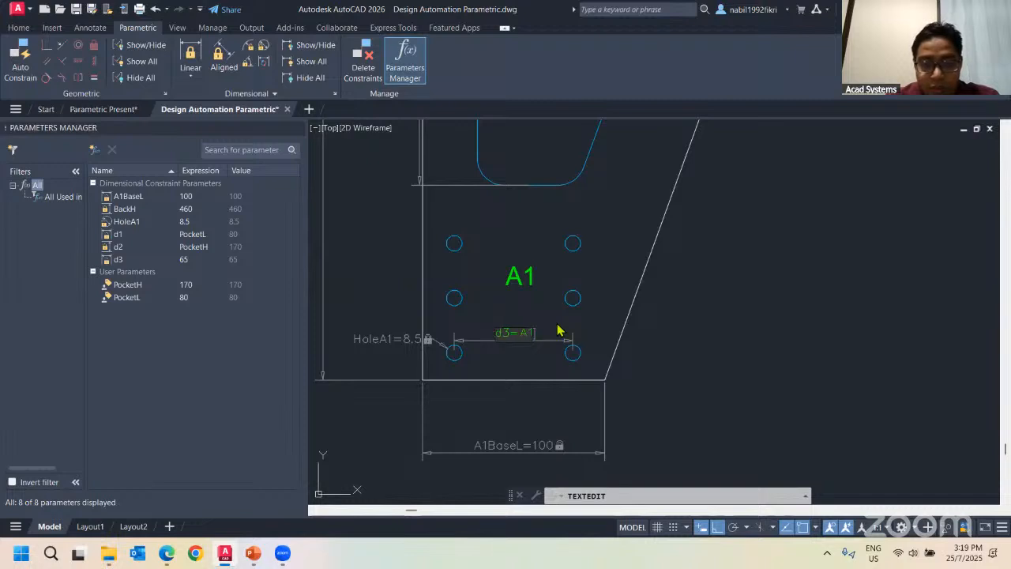
pyautogui.write('Base')
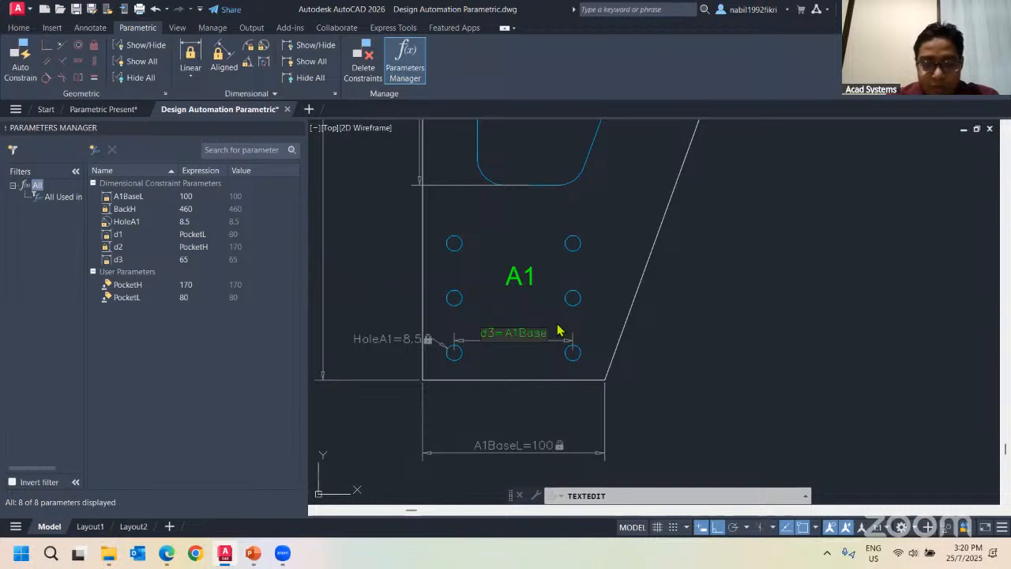
pyautogui.write('L')
pyautogui.press('Return')
pyautogui.press('Escape')
pyautogui.press('Escape')
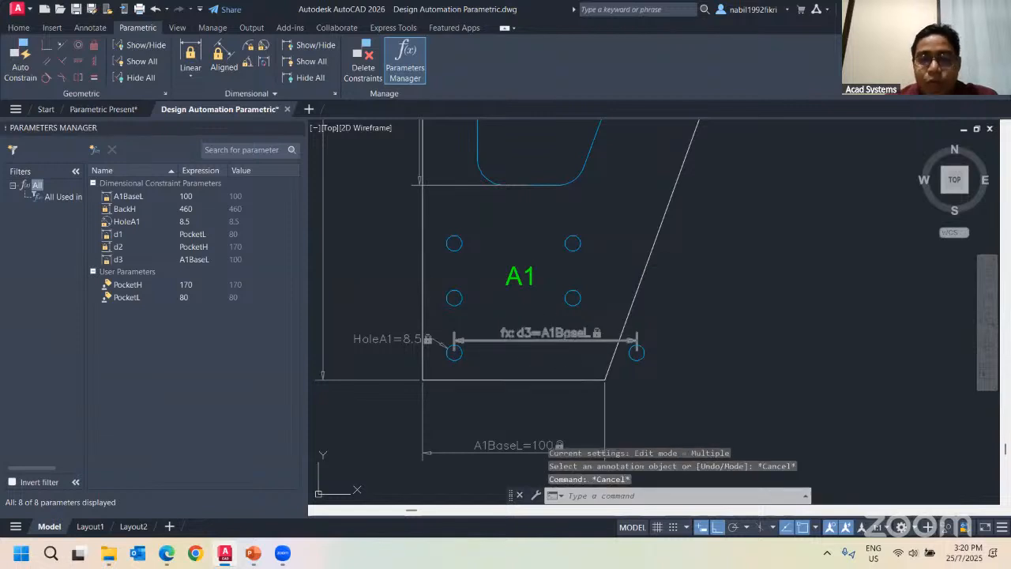
# Extend the bottom-hole spacing expression to A1BaseL * 0.65
pyautogui.click(569, 335)
pyautogui.doubleClick(592, 340)
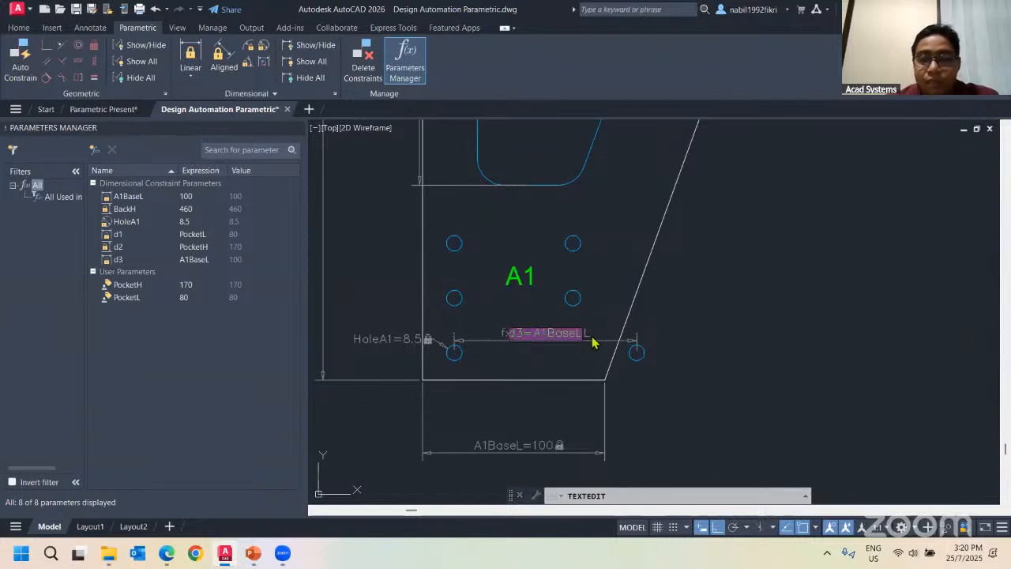
pyautogui.click(582, 339)
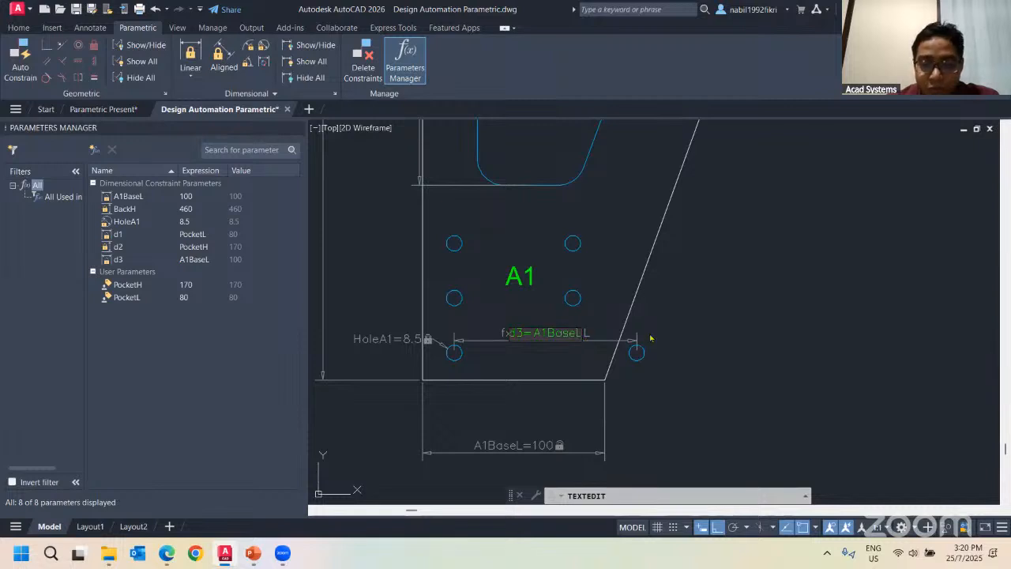
pyautogui.write('* ')
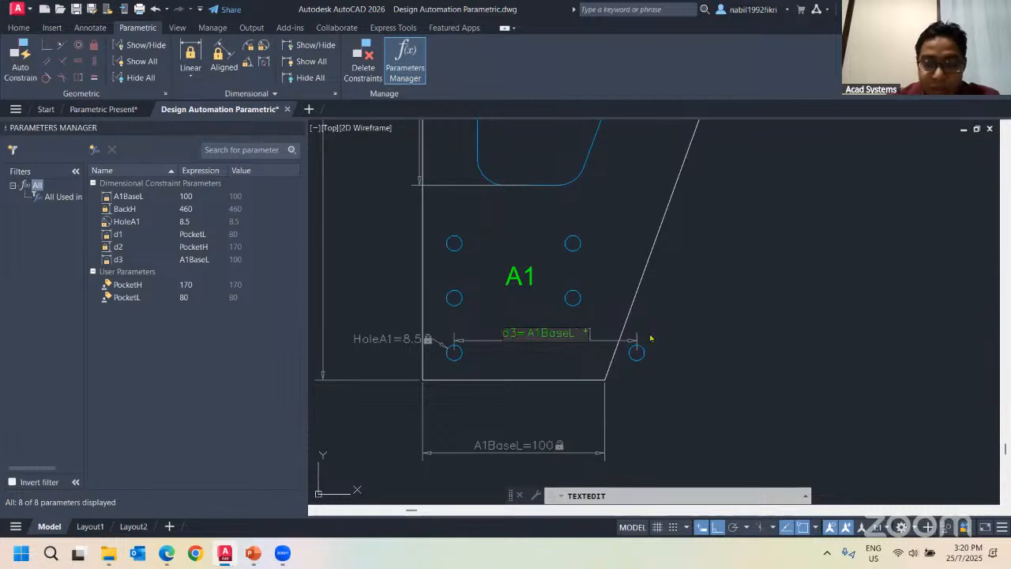
pyautogui.write('0.85')
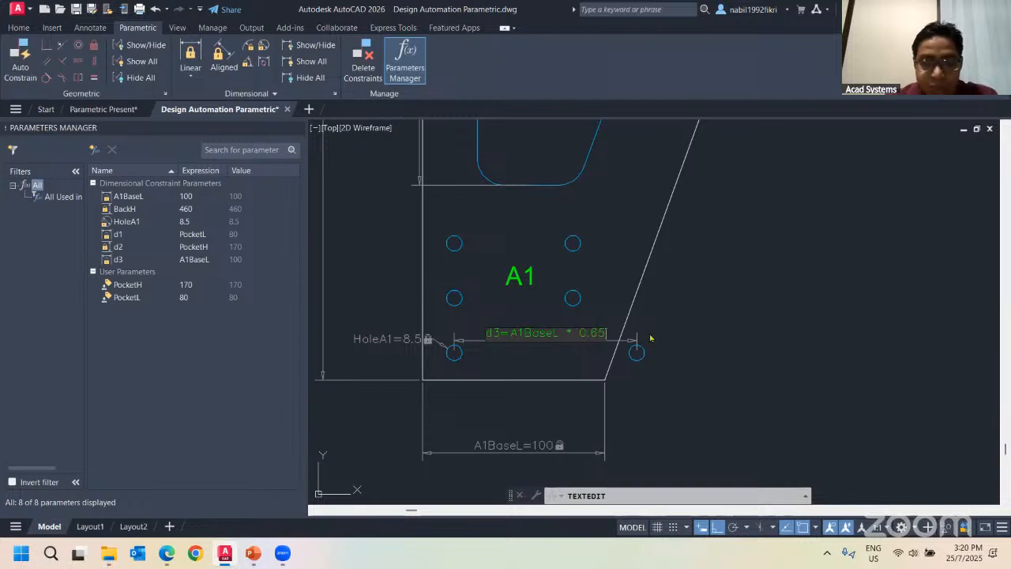
pyautogui.press('Return')
pyautogui.press('Escape')
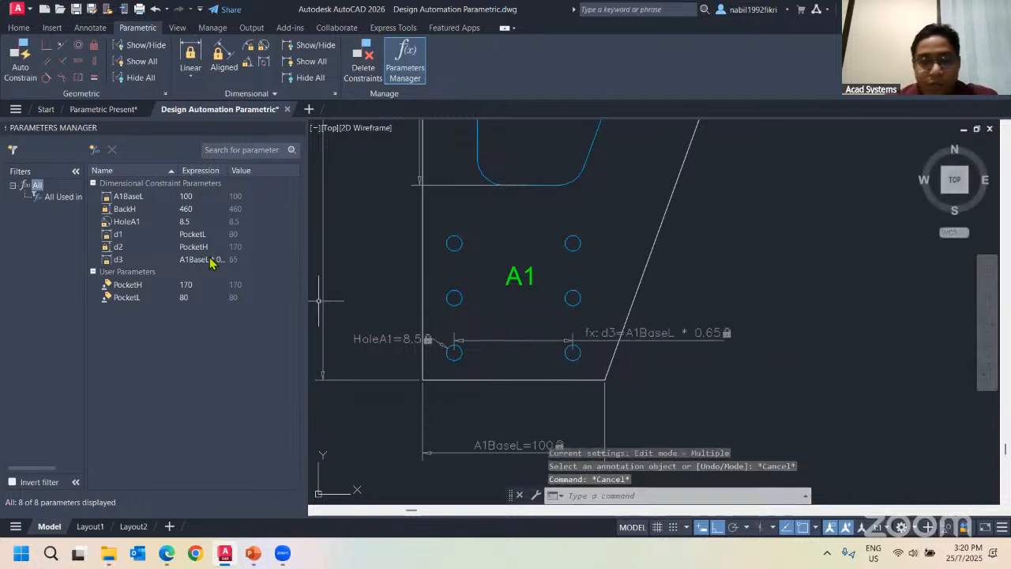
# Set the A1BaseL parameter to 150 to test how the bottom-hole spacing follows the base length
pyautogui.moveTo(527, 458)
pyautogui.mouseDown(button='middle')
pyautogui.moveTo(460, 361)
pyautogui.moveTo(497, 383)
pyautogui.mouseUp(button='middle')
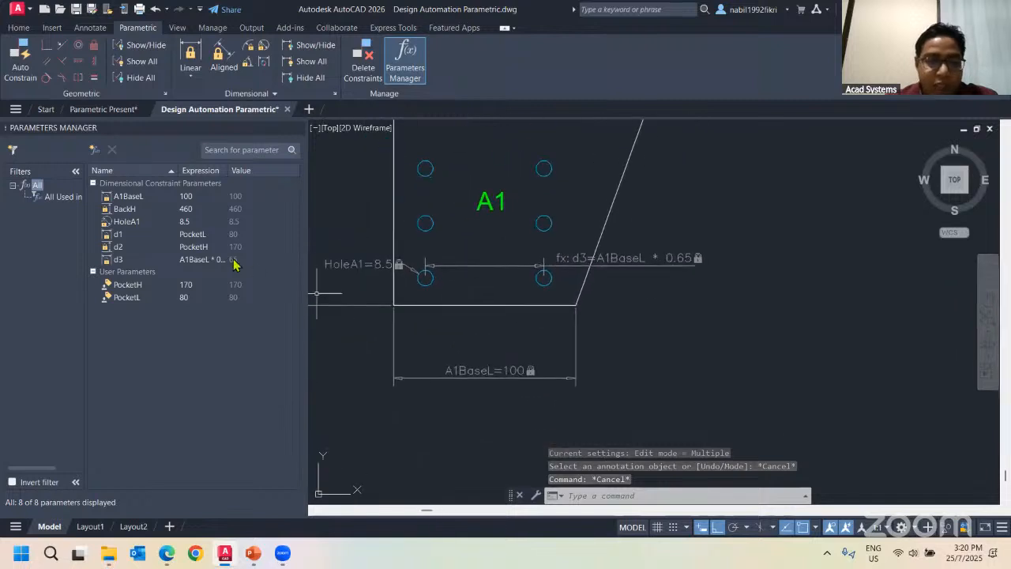
pyautogui.doubleClick(183, 195)
pyautogui.moveTo(190, 195); pyautogui.dragTo(184, 196)
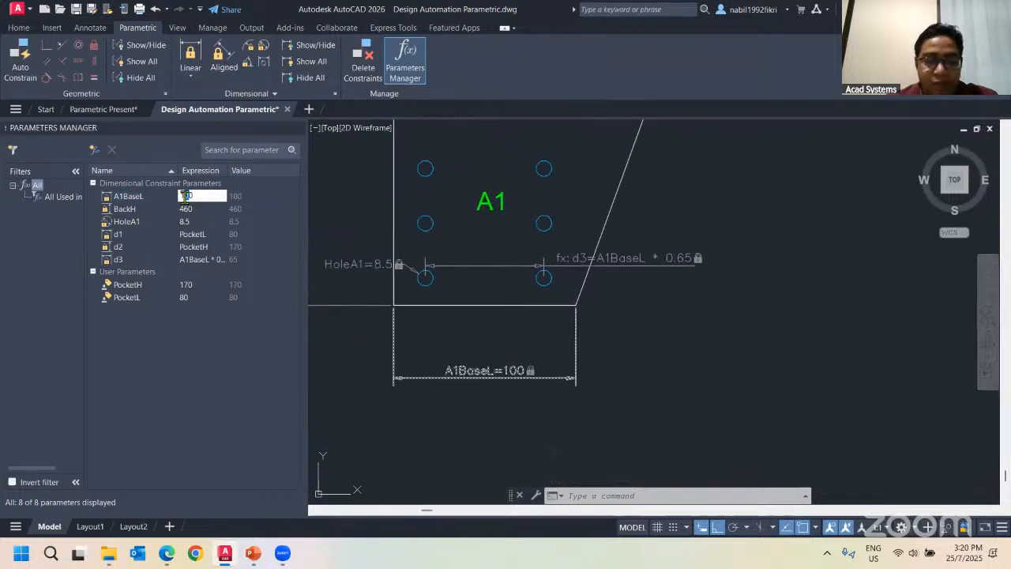
pyautogui.write('5')
pyautogui.press('Return')
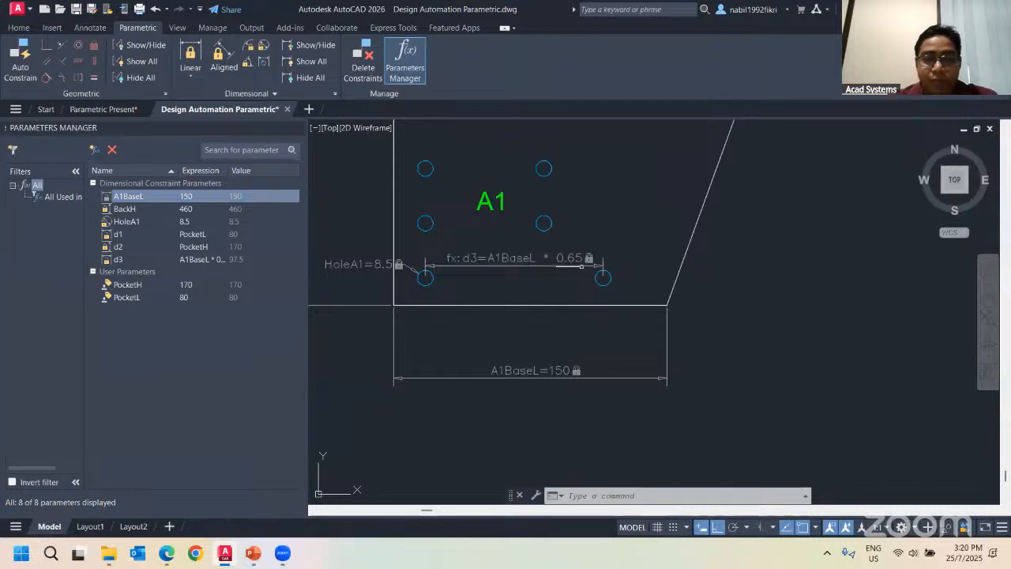
# Set the A1BaseL parameter to 200 to test how the bottom-hole spacing follows the base length
pyautogui.doubleClick(185, 197)
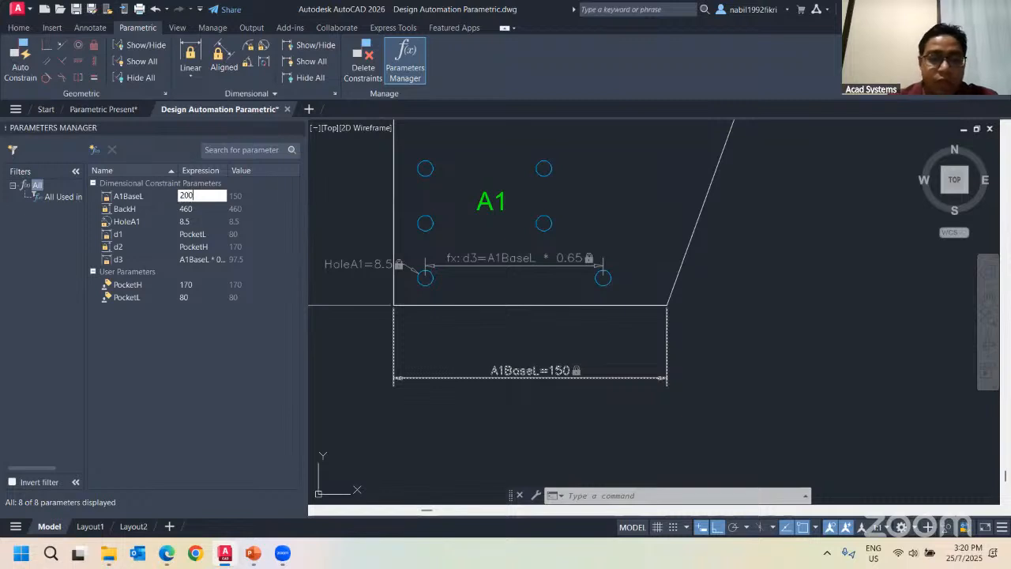
pyautogui.press('Return')
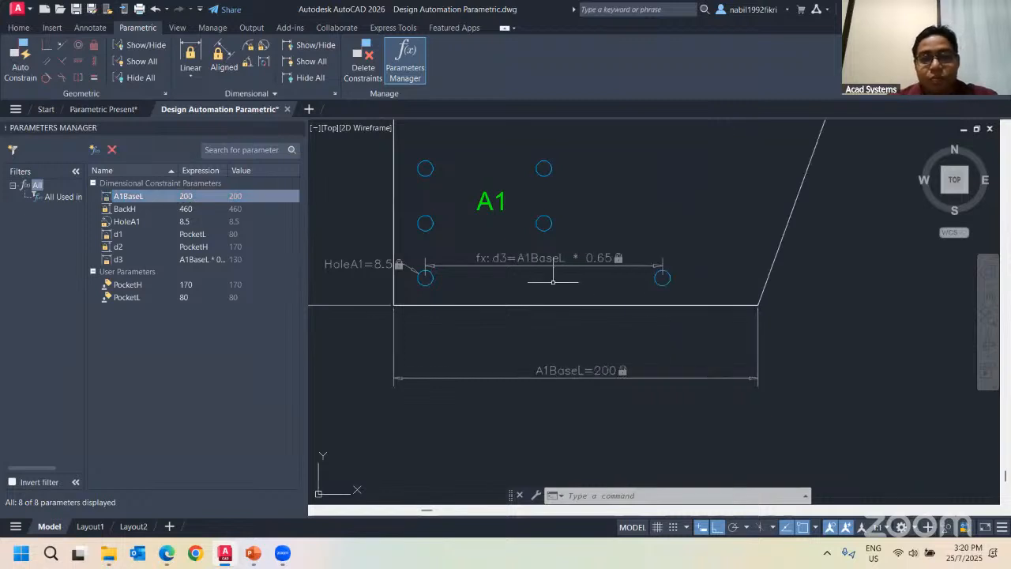
pyautogui.moveTo(618, 308); pyautogui.dragTo(610, 341, button='middle')
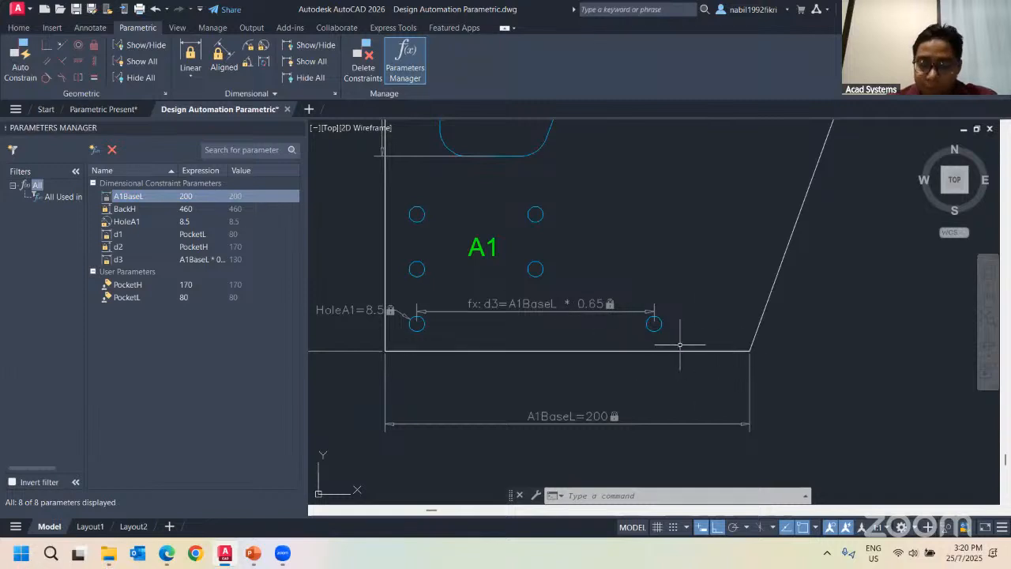
pyautogui.moveTo(677, 343); pyautogui.dragTo(673, 356, button='middle')
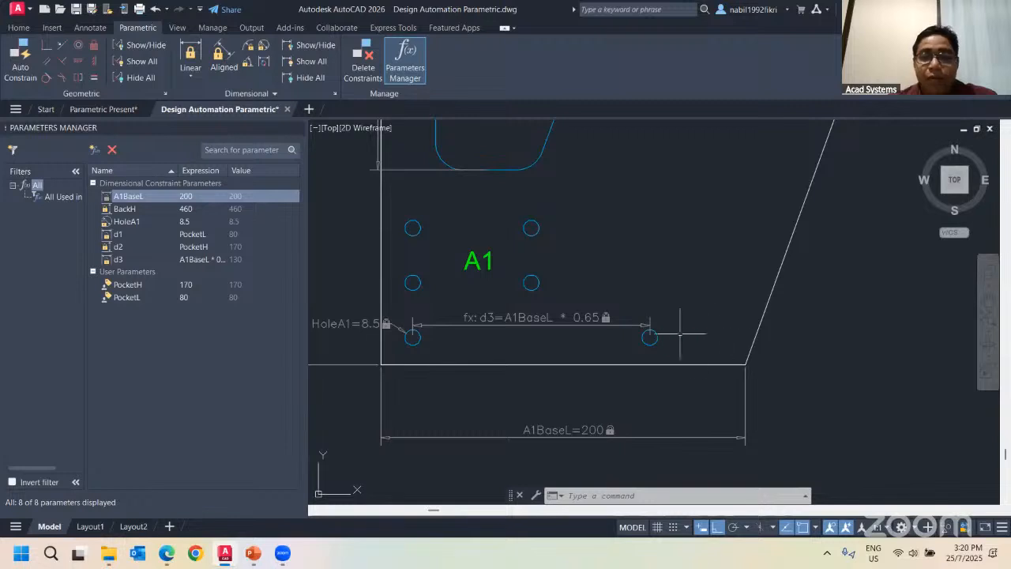
# Set the A1BaseL parameter to 400 to test the bottom-hole spacing on a much longer base
pyautogui.doubleClick(185, 196)
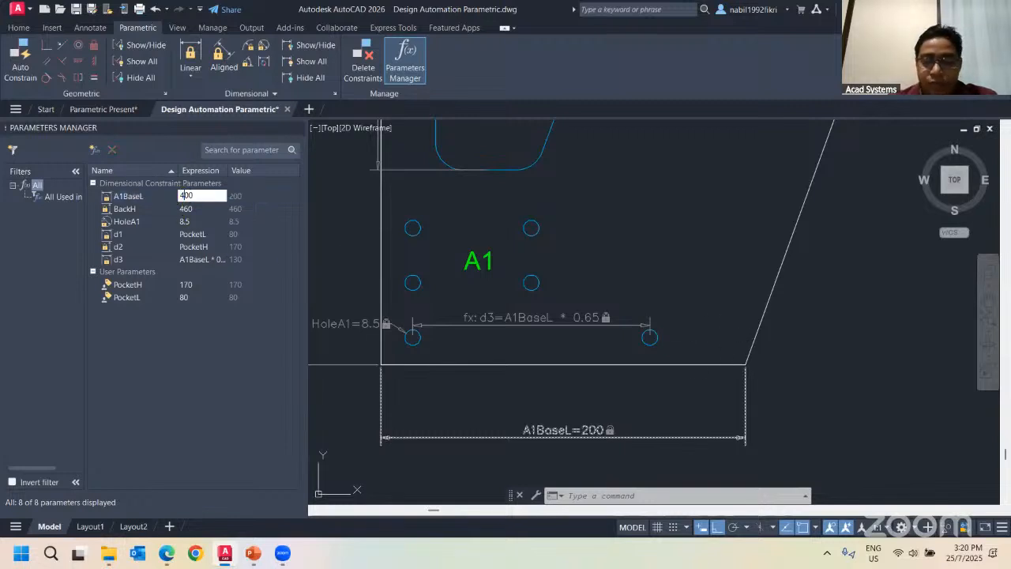
pyautogui.press('Return')
pyautogui.scroll(-2, 442, 252)
pyautogui.scroll(1, 660, 271)
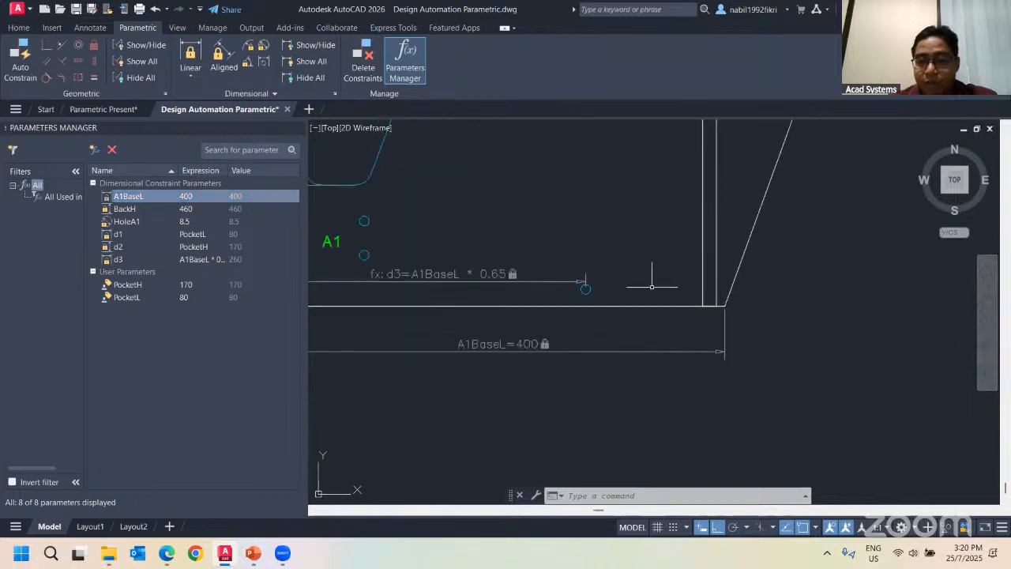
# Set the A1BaseL parameter to 100 to test the bottom-hole spacing on a short base
pyautogui.doubleClick(184, 197)
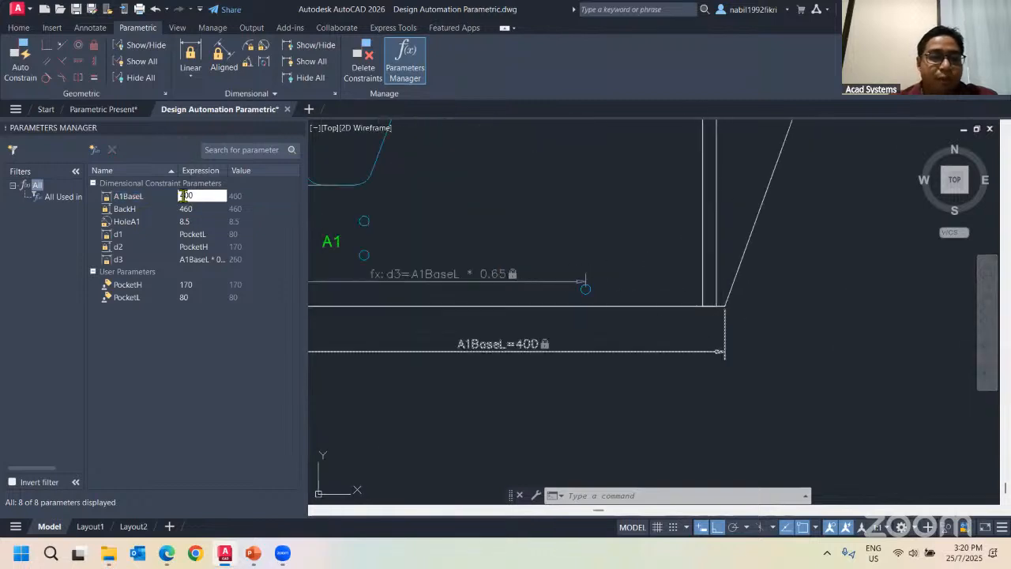
pyautogui.doubleClick(184, 196)
pyautogui.write('100')
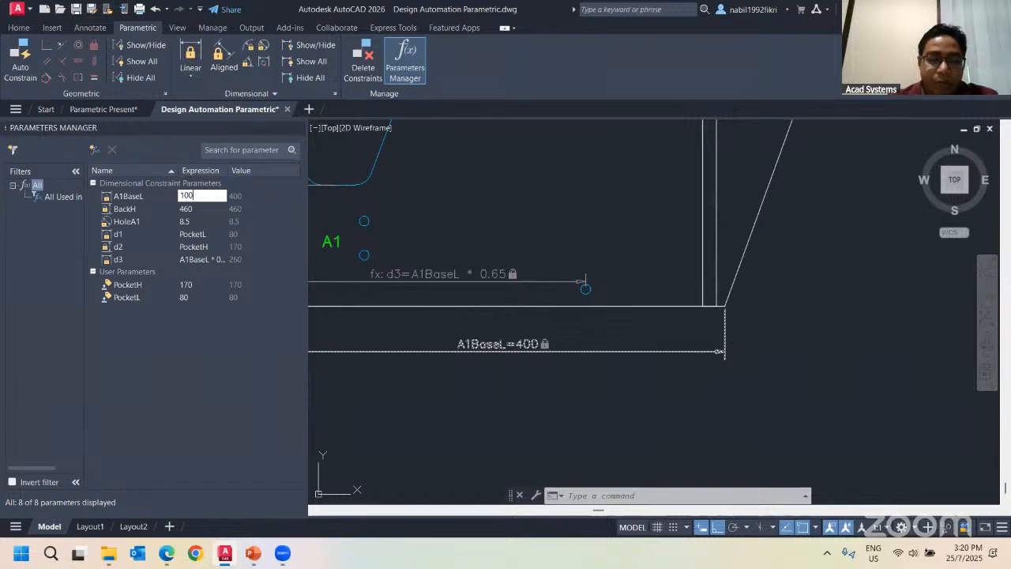
pyautogui.press('Return')
pyautogui.press('Escape')
pyautogui.press('Escape')
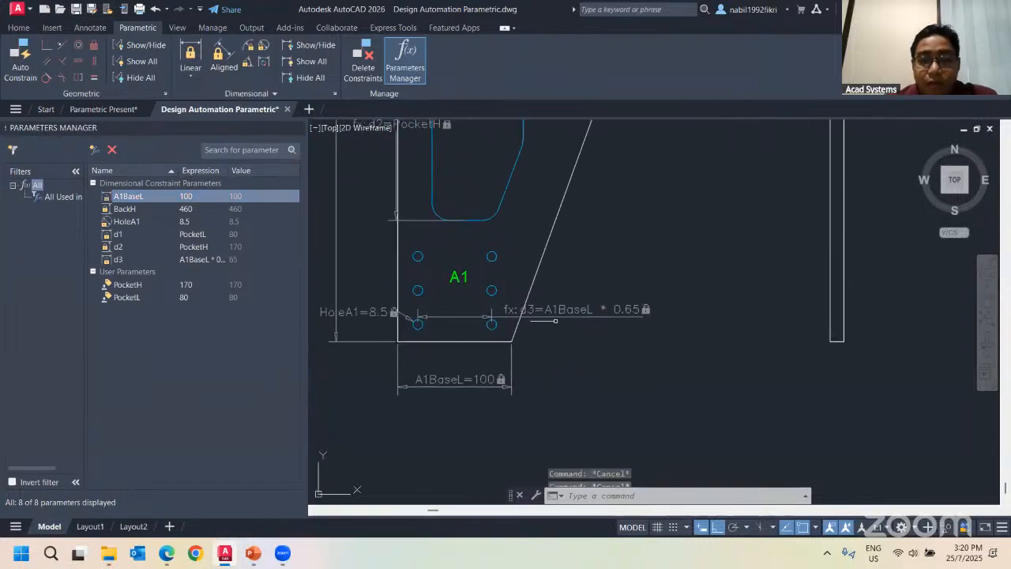
# Change the bottom-hole spacing constraint's expression to A1BaseL - 25 so it uses a fixed offset
pyautogui.moveTo(589, 311); pyautogui.dragTo(693, 314, button='middle')
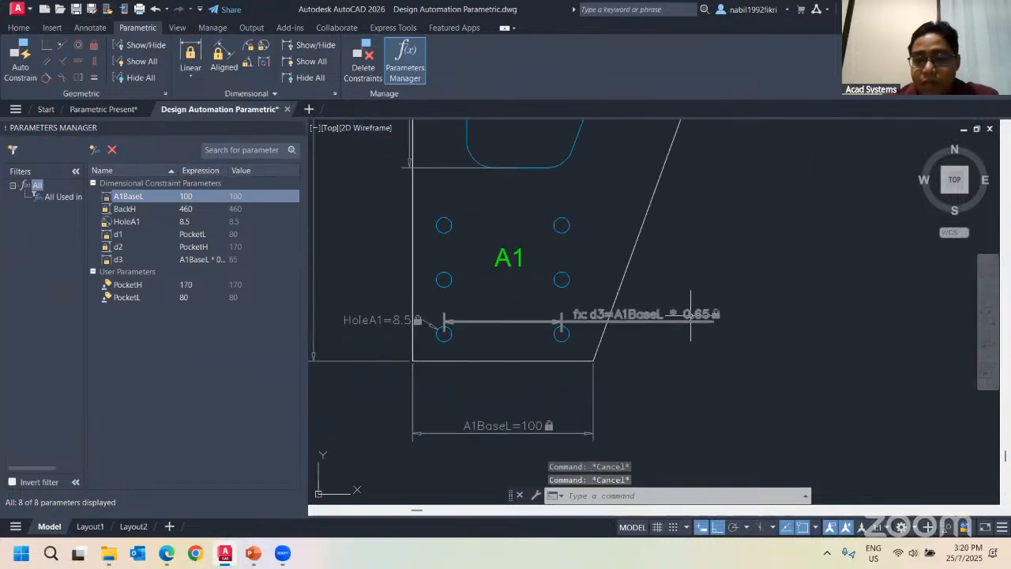
pyautogui.doubleClick(640, 314)
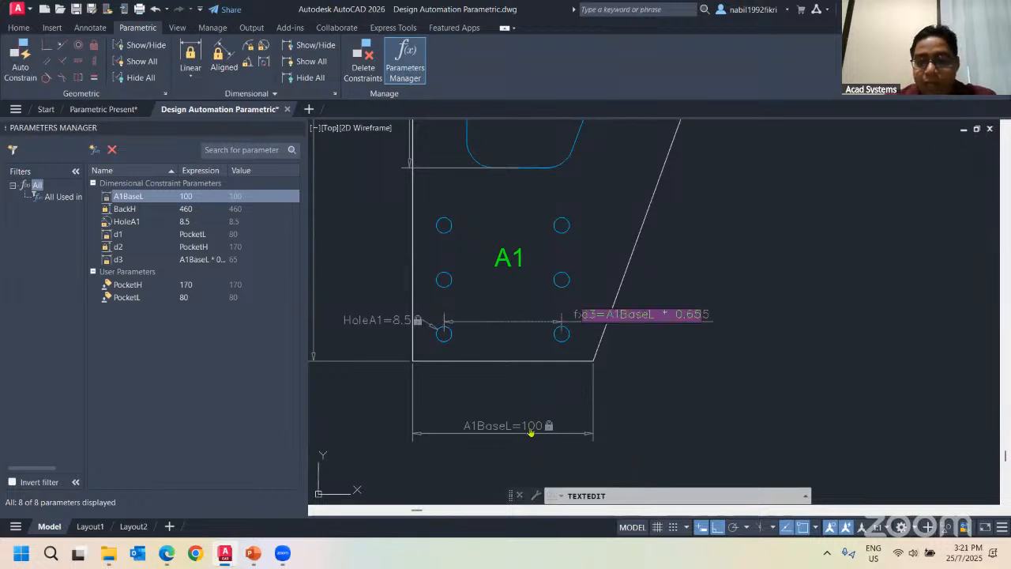
pyautogui.click(689, 314)
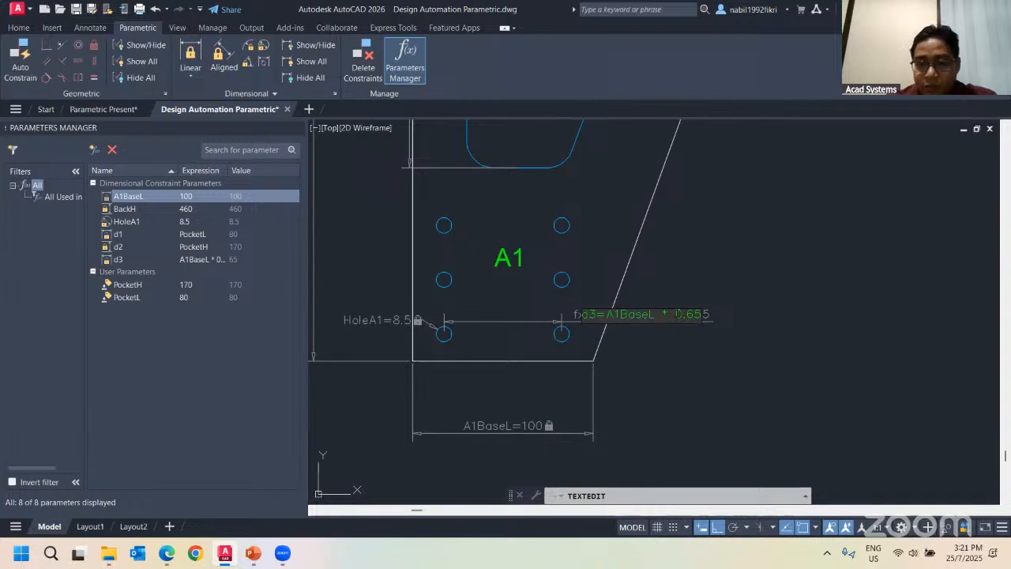
pyautogui.write('25')
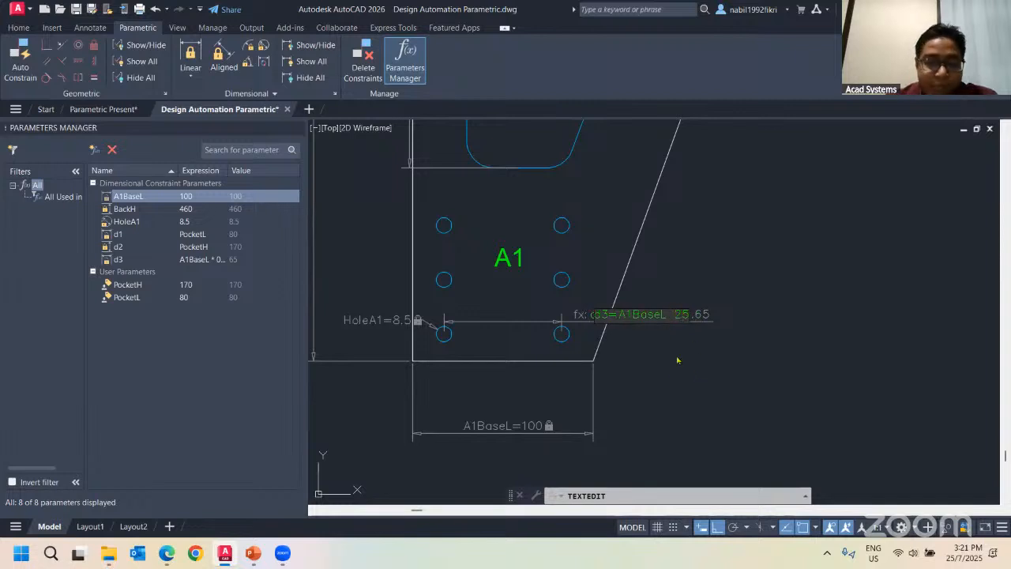
pyautogui.write('-')
pyautogui.click(811, 298)
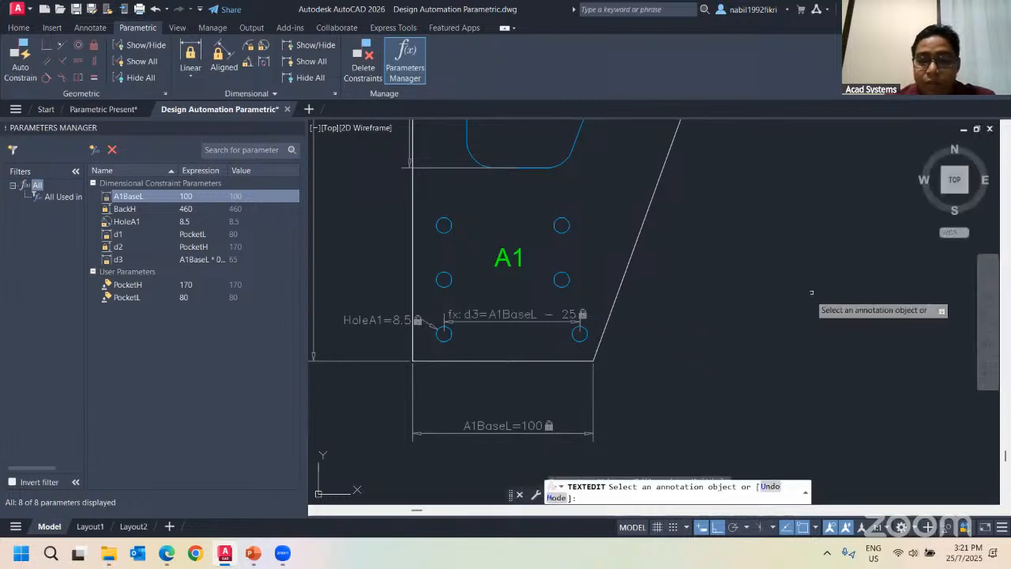
pyautogui.press('Escape')
# Set the bottom-hole spacing constraint's expression to A1BaseL - 20
pyautogui.click(568, 314)
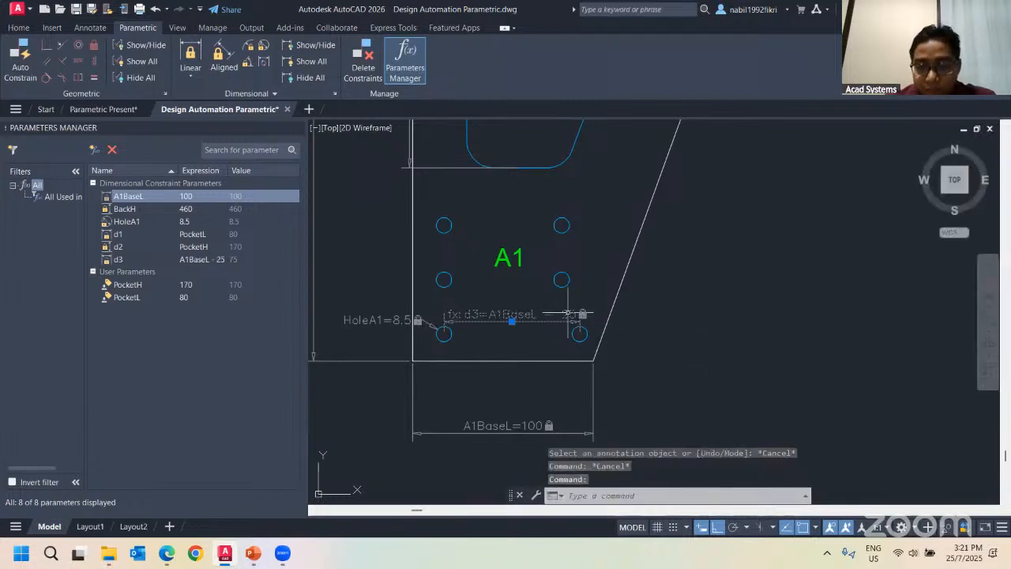
pyautogui.doubleClick(581, 316)
pyautogui.click(562, 314)
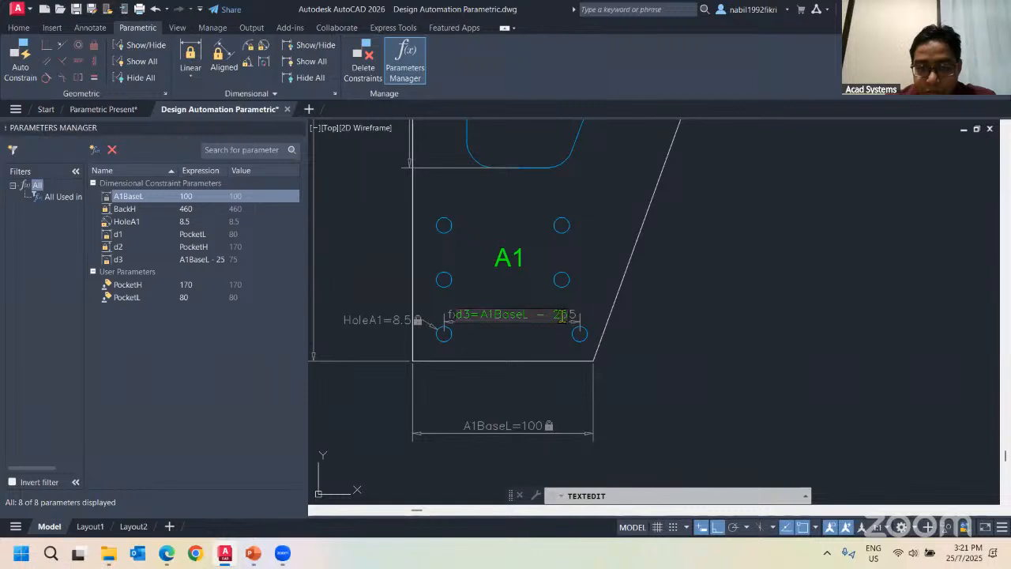
pyautogui.write('0')
pyautogui.press('Delete')
pyautogui.press('Return')
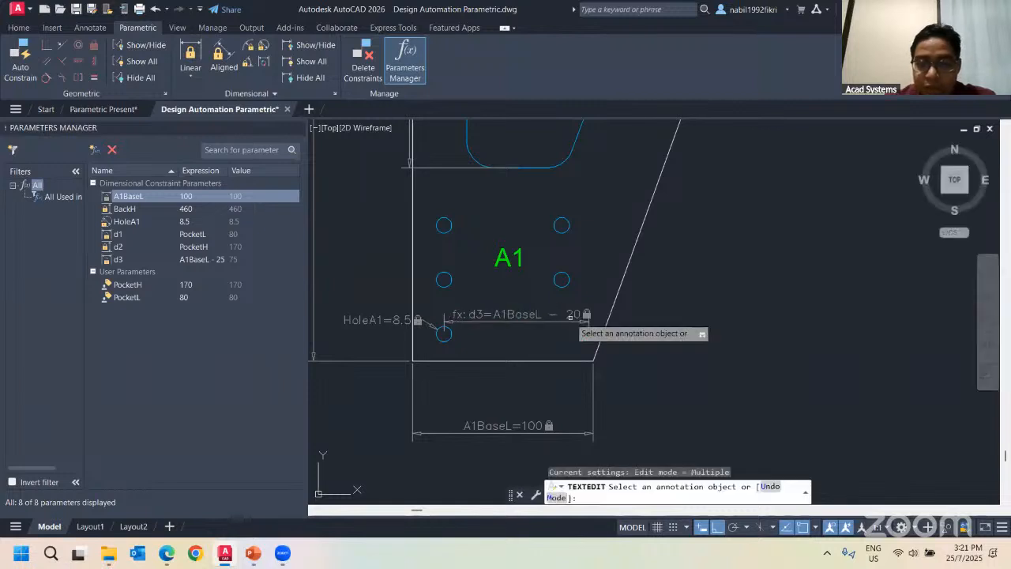
pyautogui.press('Escape')
# Set the bottom-hole spacing constraint's expression to A1BaseL - 30
pyautogui.doubleClick(564, 320)
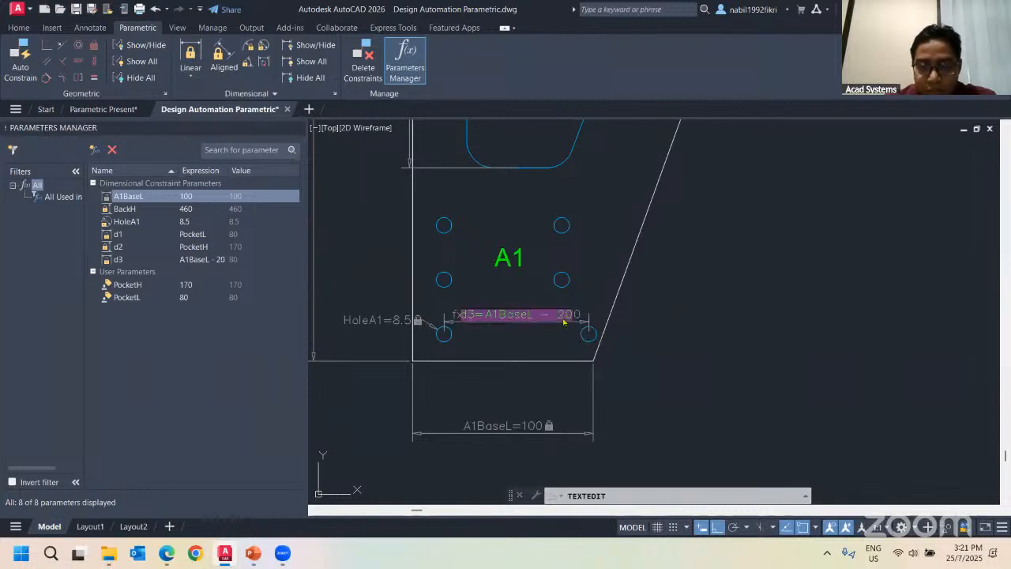
pyautogui.moveTo(557, 314); pyautogui.dragTo(605, 321)
pyautogui.write('3')
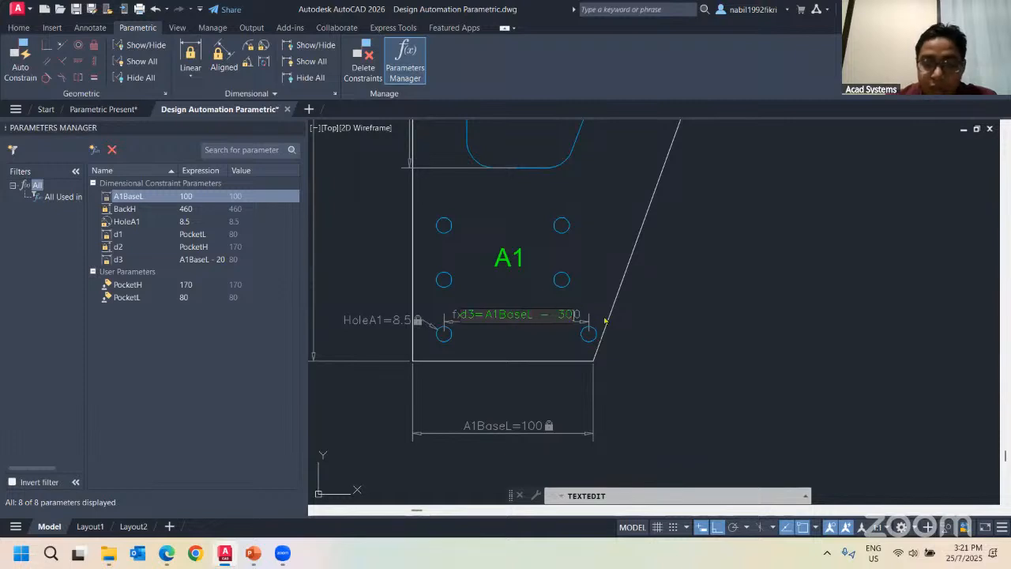
pyautogui.press('Return')
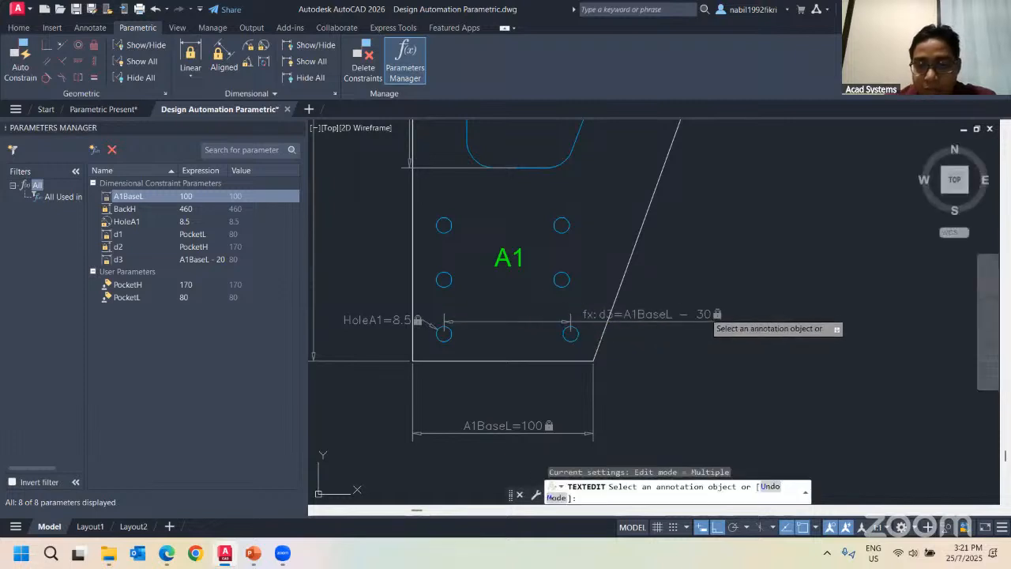
# Set the bottom-hole spacing constraint's expression to A1BaseL - 35 and end text editing
pyautogui.click(698, 317)
pyautogui.moveTo(695, 316); pyautogui.dragTo(708, 321)
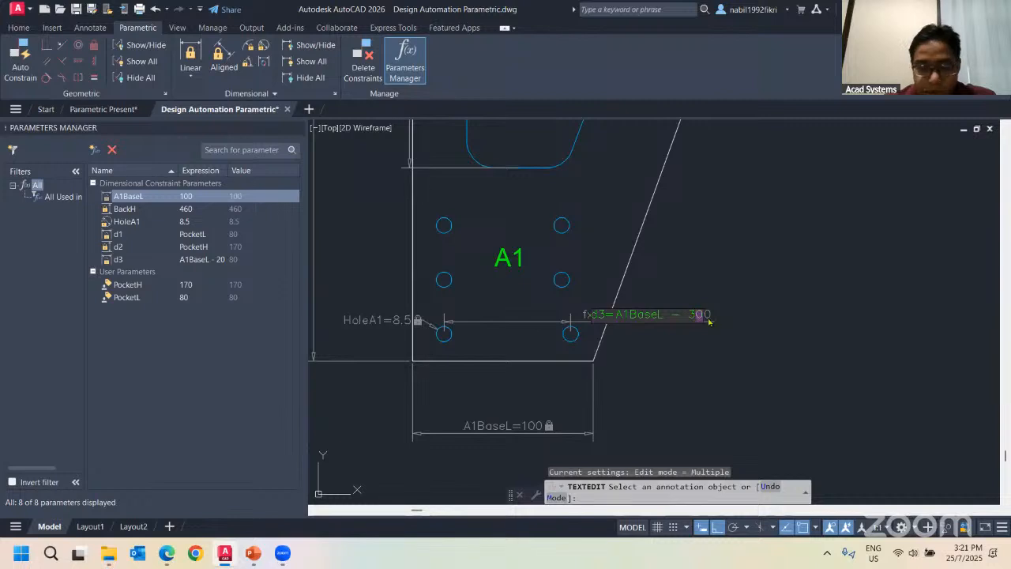
pyautogui.write('5')
pyautogui.press('Return')
pyautogui.press('Escape')
pyautogui.press('Escape')
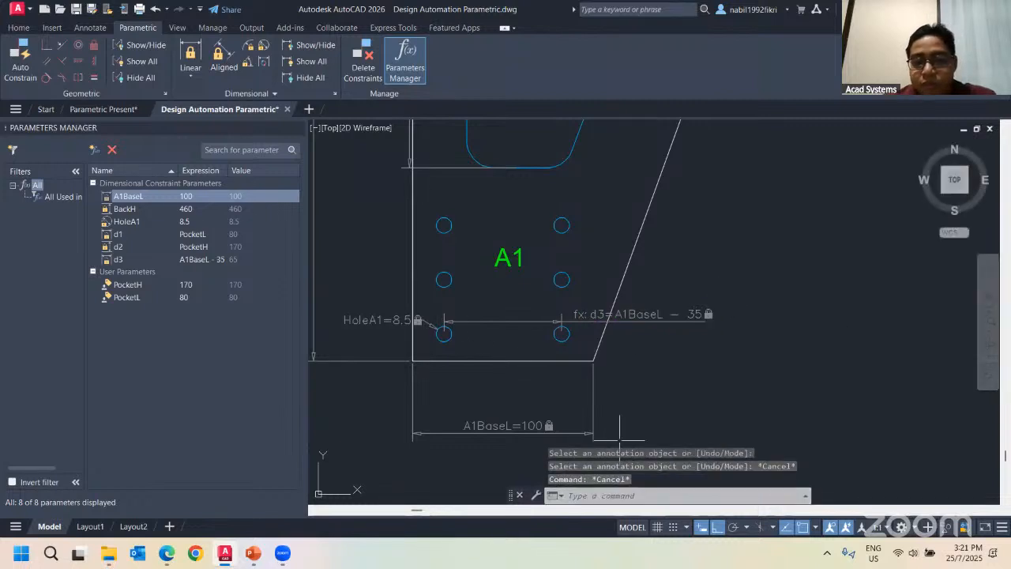
# Set the A1BaseL parameter to 200 to test the fixed-offset spacing of the bottom holes
pyautogui.doubleClick(185, 196)
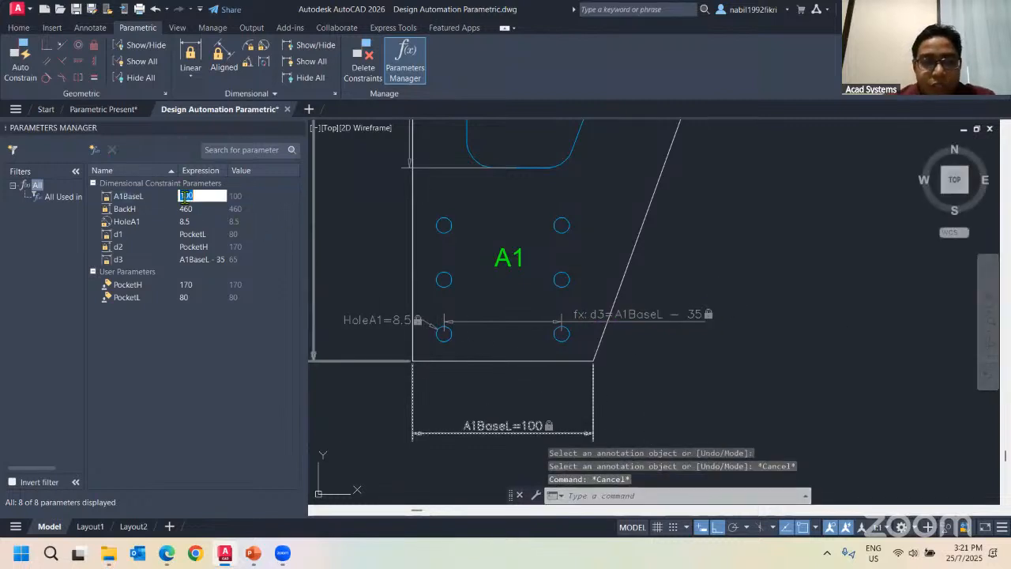
pyautogui.write('200')
pyautogui.press('Return')
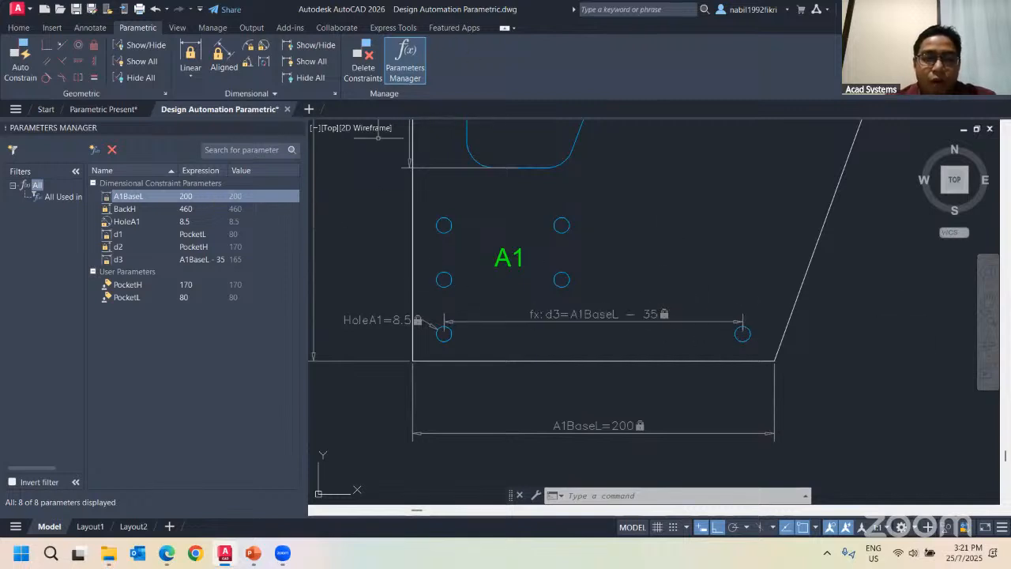
pyautogui.scroll(-3, 640, 336)
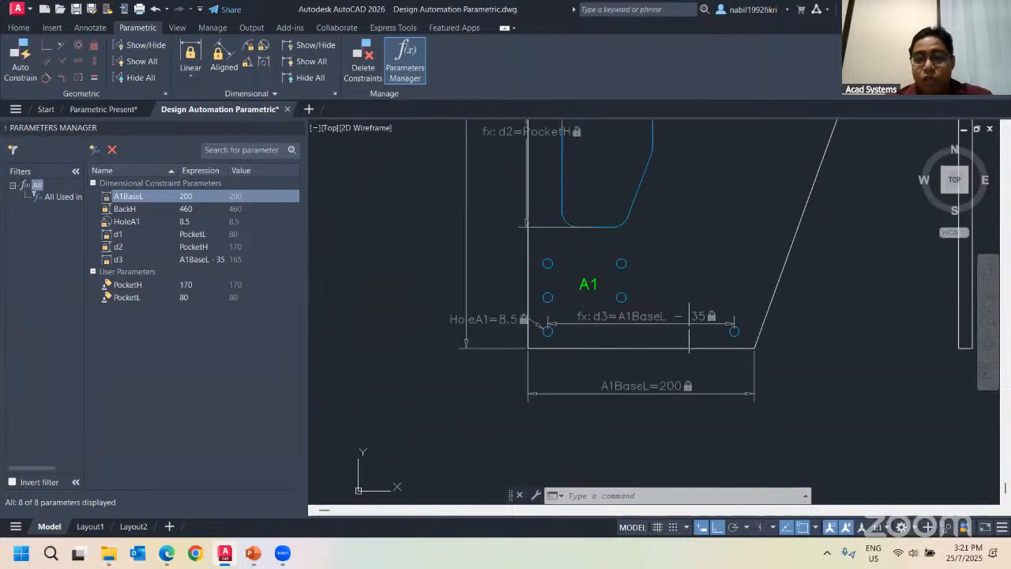
pyautogui.moveTo(645, 323); pyautogui.dragTo(620, 361, button='middle')
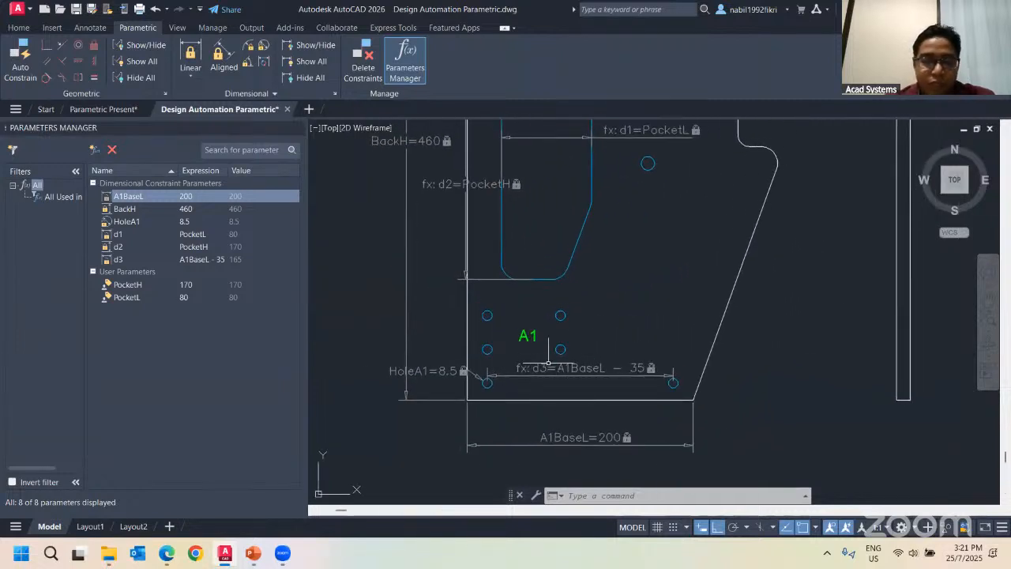
pyautogui.scroll(-1, 577, 352)
pyautogui.scroll(1, 604, 353)
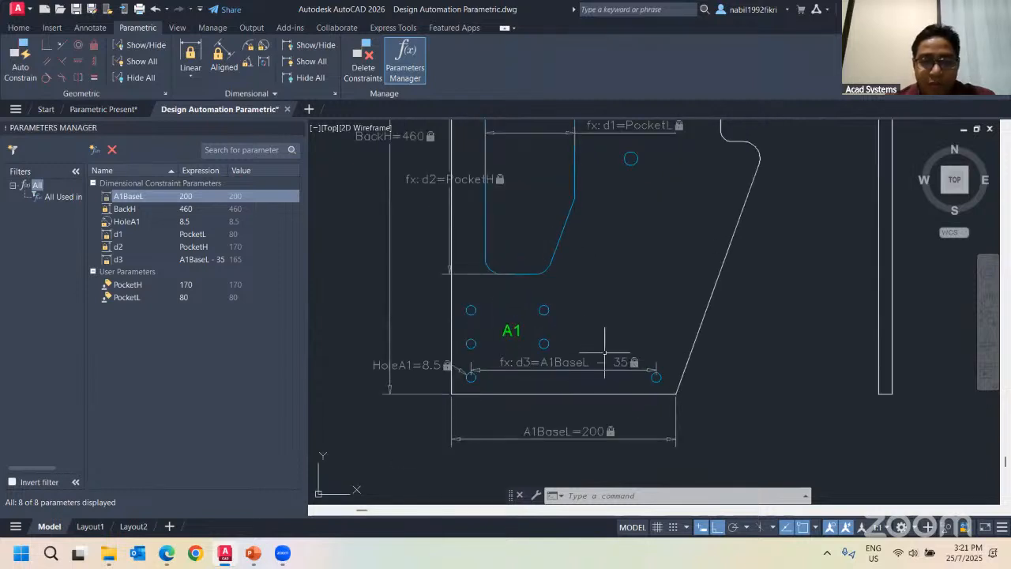
# Set the A1BaseL parameter to 120
pyautogui.doubleClick(186, 196)
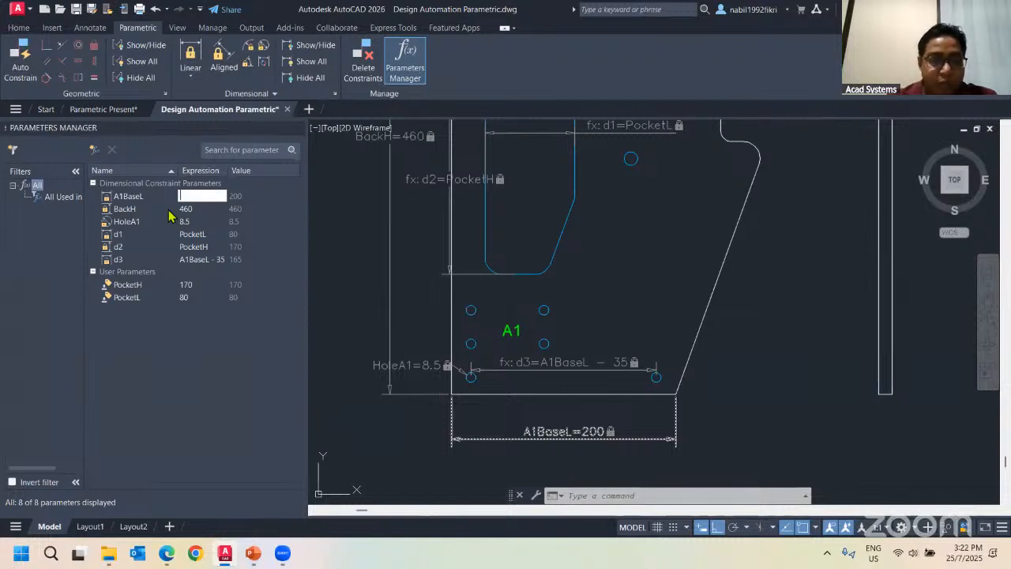
pyautogui.write('120')
pyautogui.press('Return')
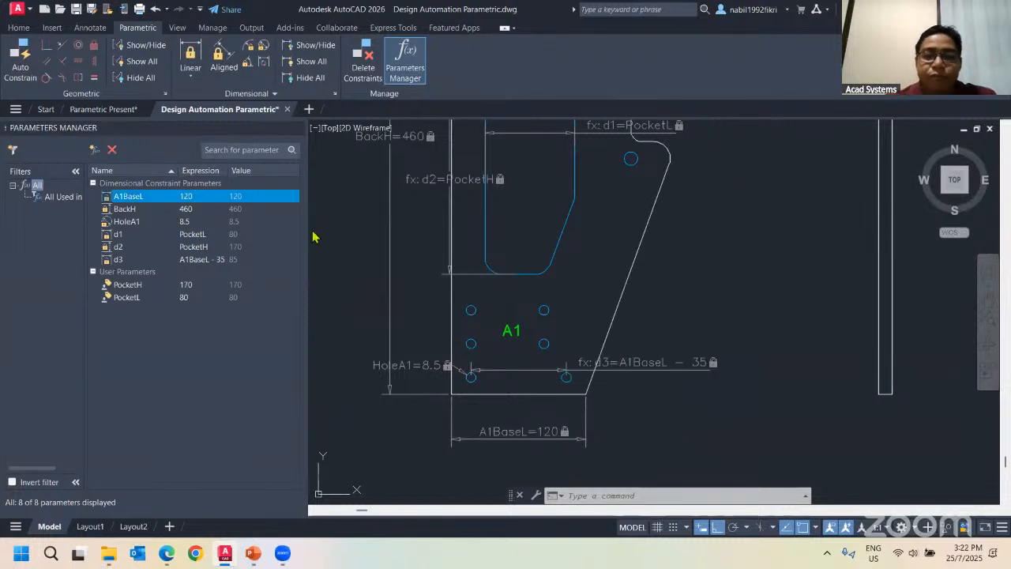
pyautogui.scroll(1, 467, 337)
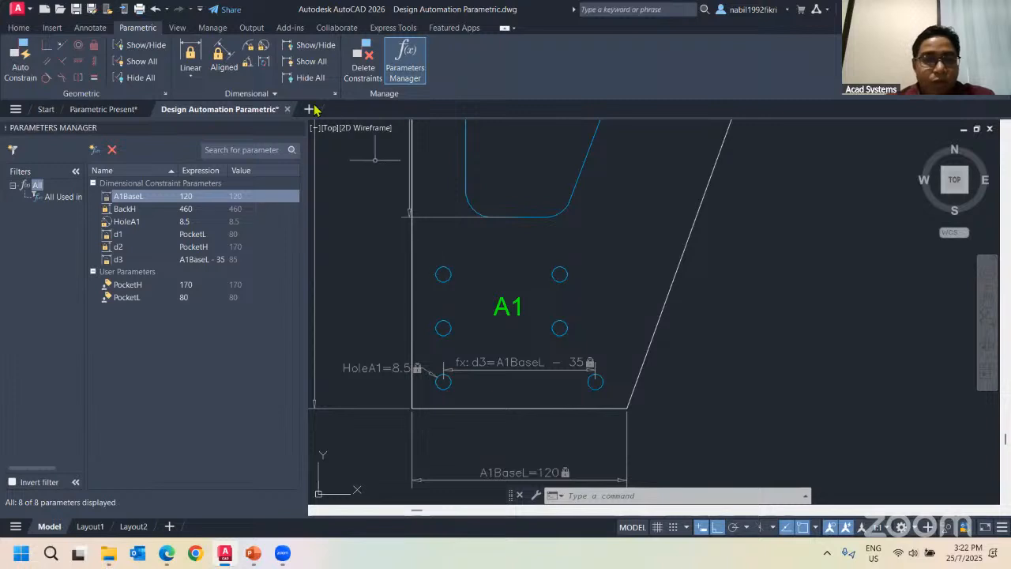
pyautogui.click(192, 53)
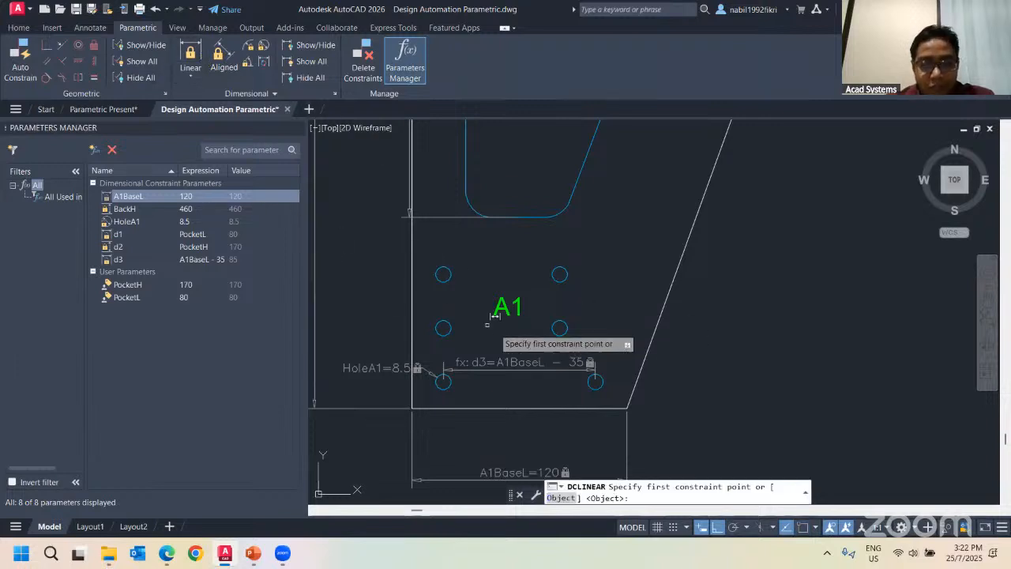
pyautogui.click(444, 328)
pyautogui.click(559, 327)
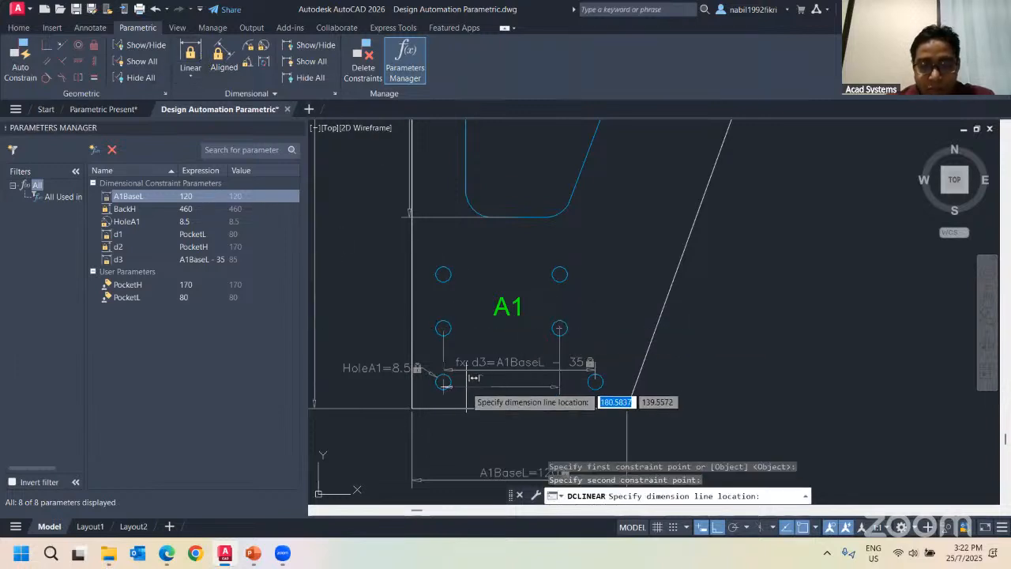
pyautogui.scroll(5, 496, 419)
pyautogui.scroll(-2, 589, 267)
pyautogui.scroll(-2, 600, 265)
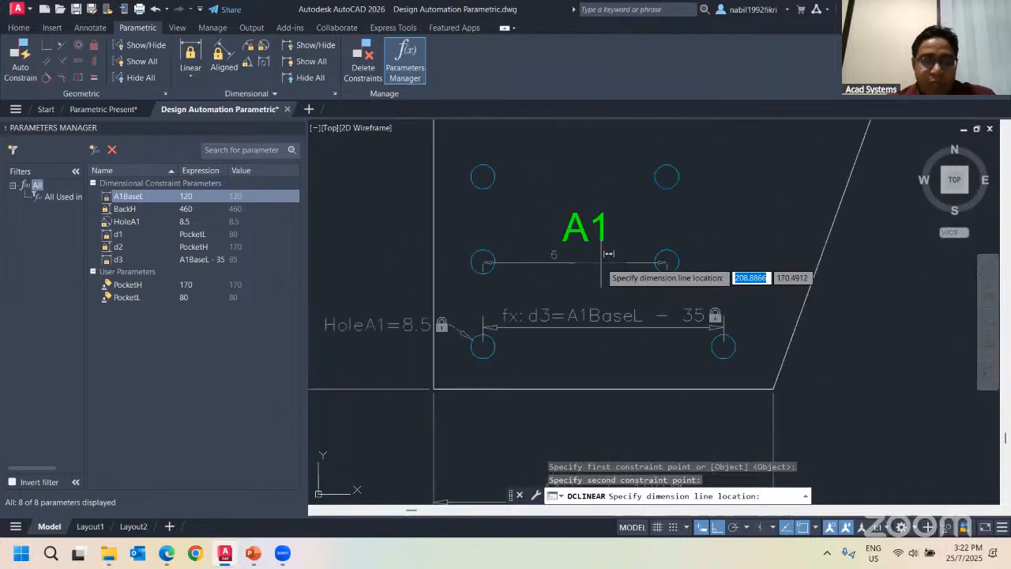
pyautogui.hotkey('alt', '1')
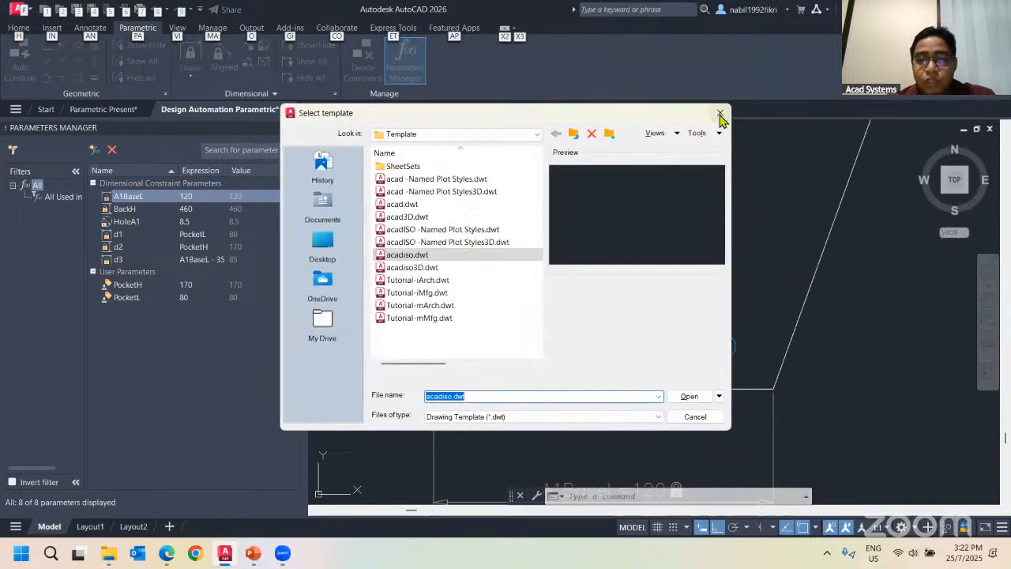
pyautogui.press('Escape')
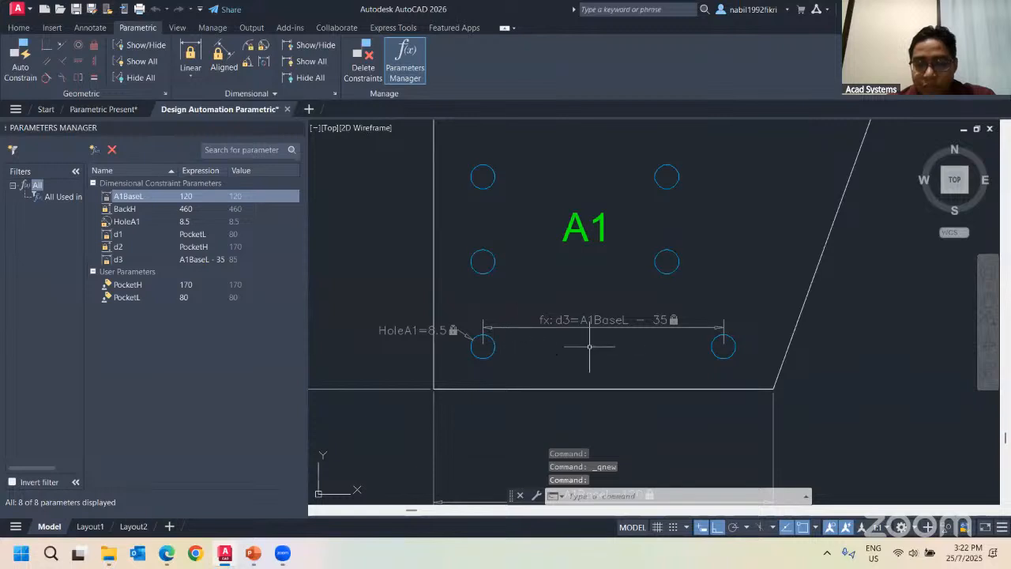
# Add a linear dimensional constraint between the centres of plate A1's two middle-row holes with the expression d3
pyautogui.click(191, 54)
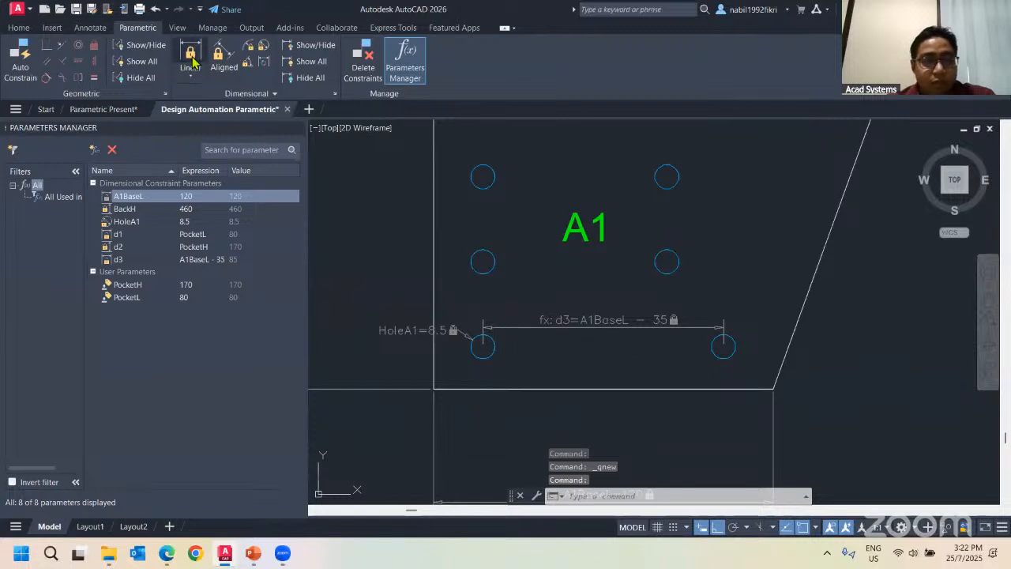
pyautogui.click(482, 262)
pyautogui.click(667, 262)
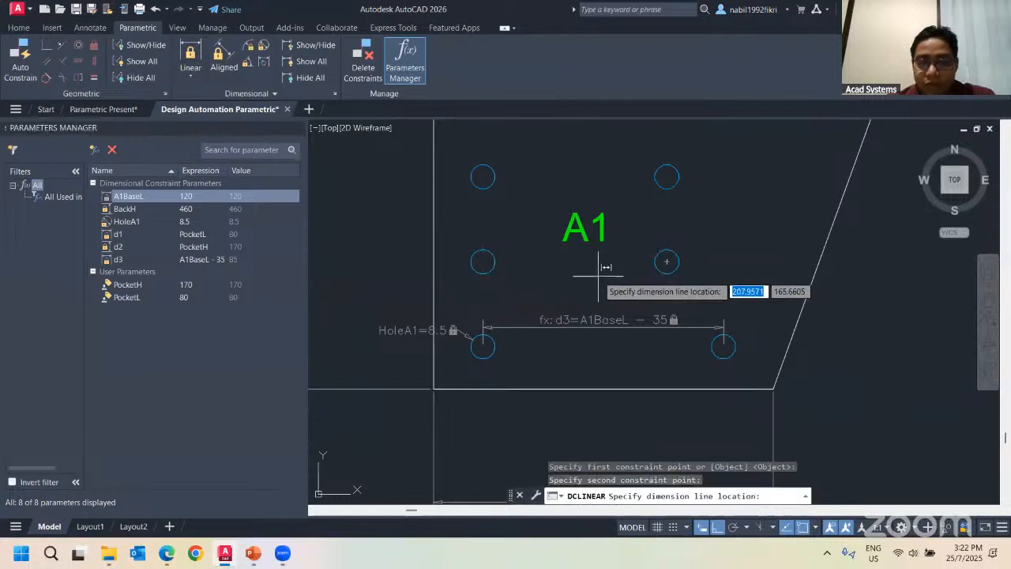
pyautogui.click(598, 276)
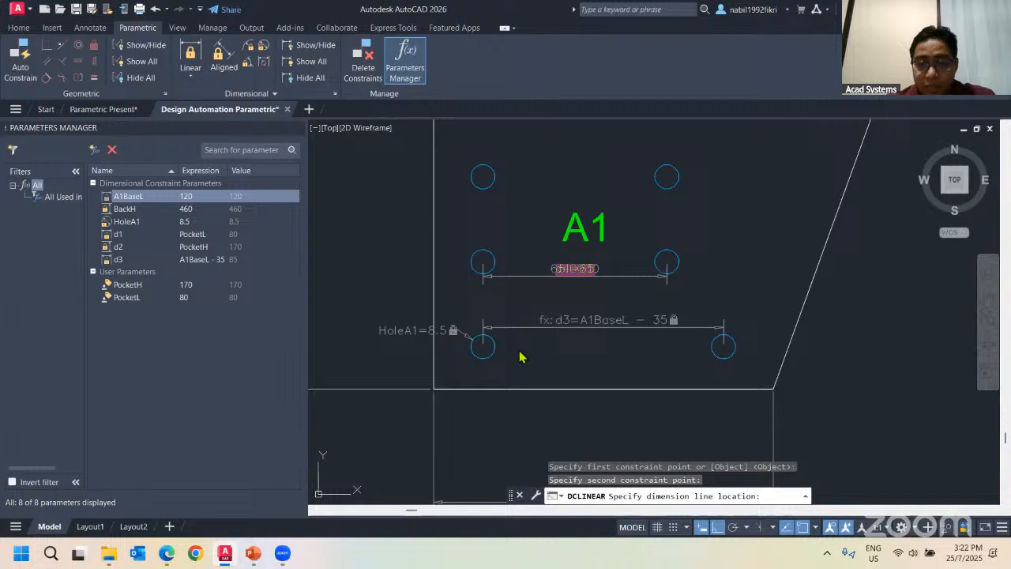
pyautogui.click(583, 270)
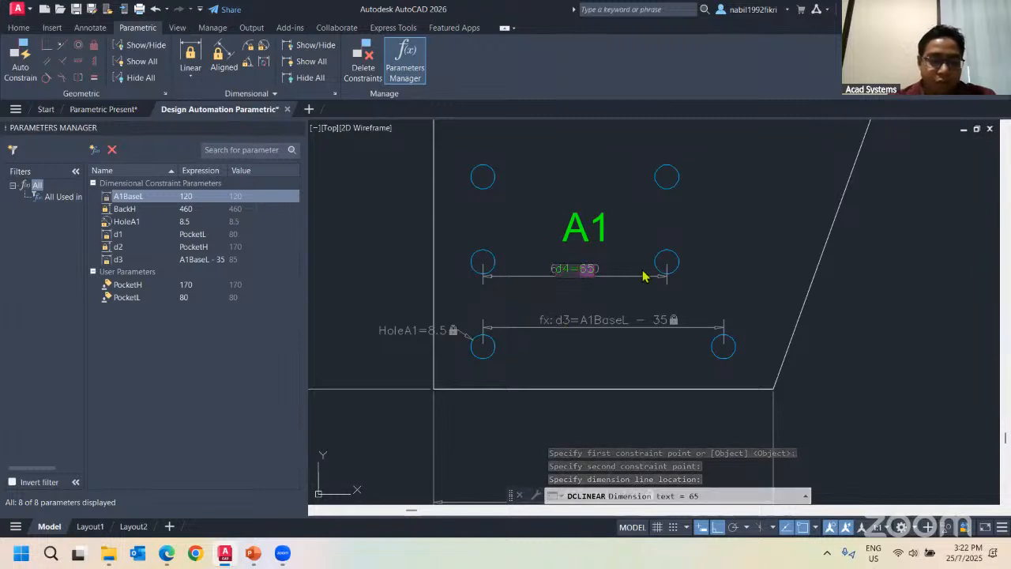
pyautogui.write('d3')
pyautogui.press('Return')
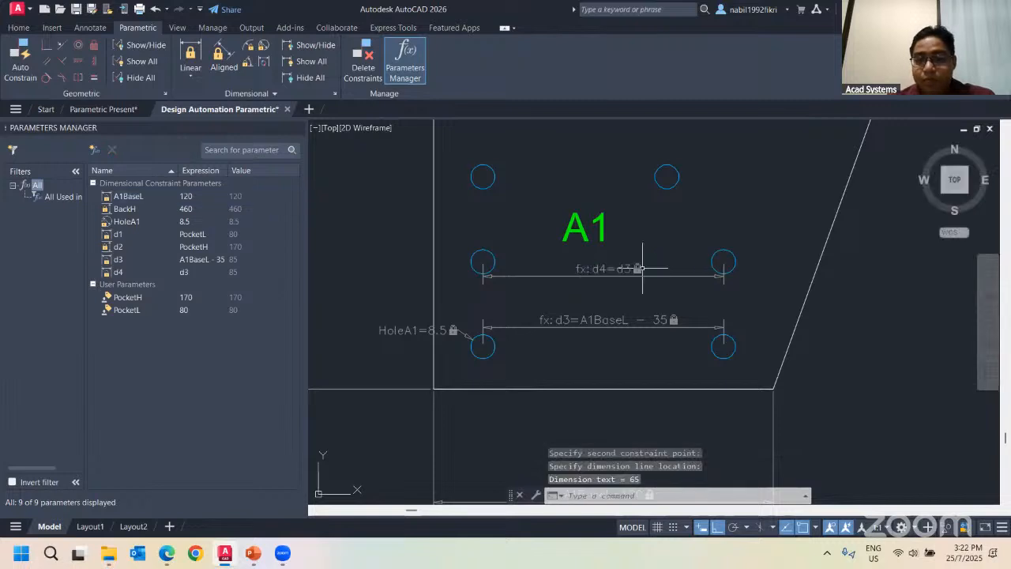
pyautogui.press('Escape')
pyautogui.press('Escape')
# Test the linked spacing of the lower two hole rows by setting the A1BaseL parameter to 100 and to 140
pyautogui.doubleClick(186, 196)
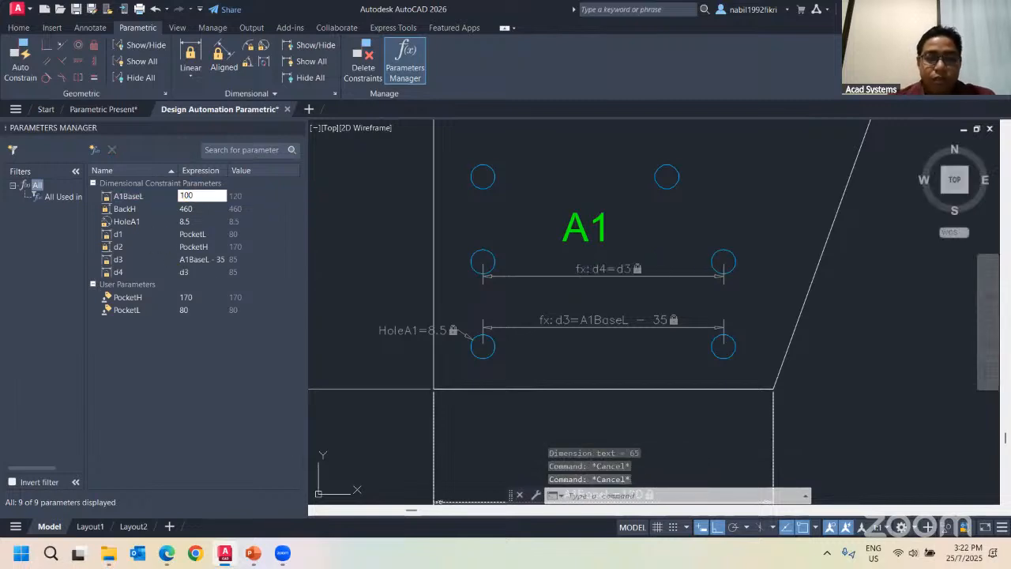
pyautogui.write('100')
pyautogui.press('Return')
pyautogui.doubleClick(186, 196)
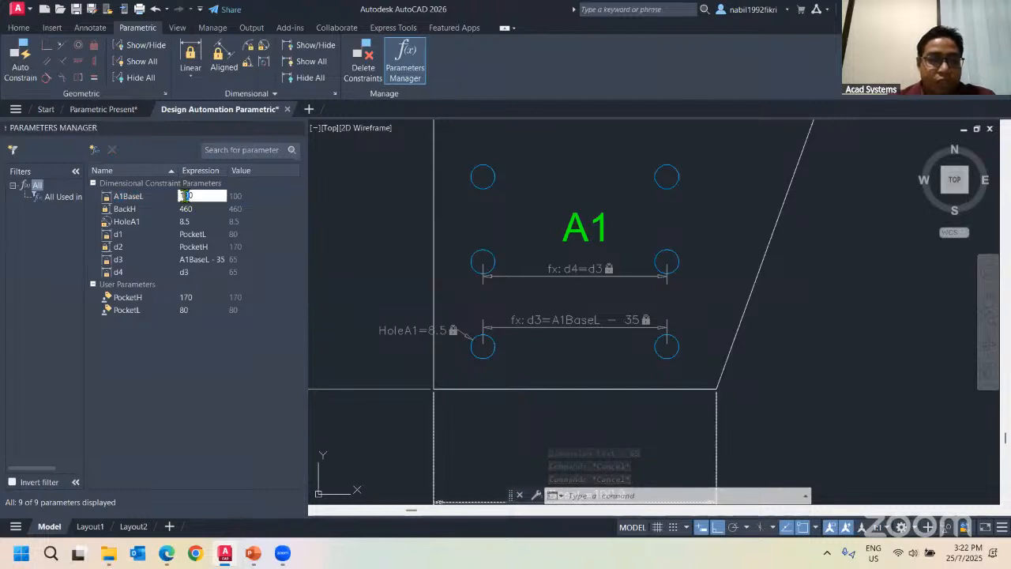
pyautogui.write('140')
pyautogui.press('Return')
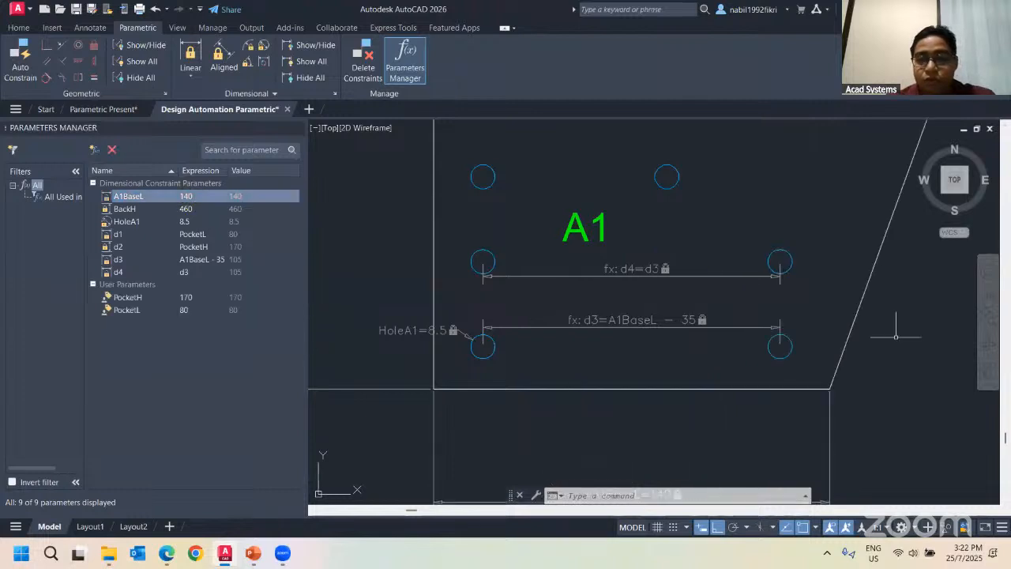
pyautogui.press('Escape')
pyautogui.press('Escape')
pyautogui.press('Escape')
# Add a horizontal linear constraint of 0 between the top-row and middle-row right-hand holes of A1 to align them vertically
pyautogui.moveTo(499, 214); pyautogui.dragTo(469, 213, button='middle')
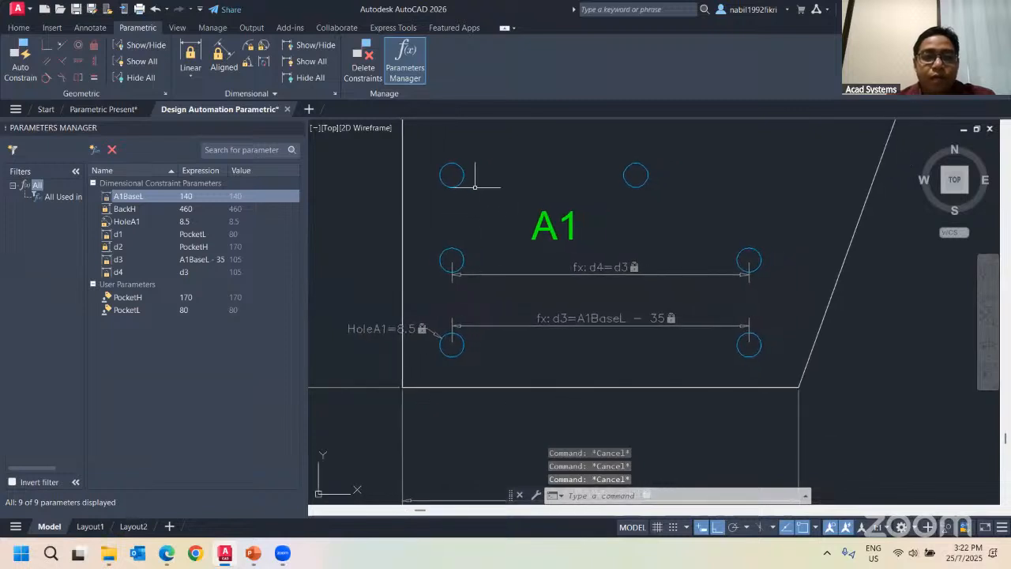
pyautogui.click(191, 54)
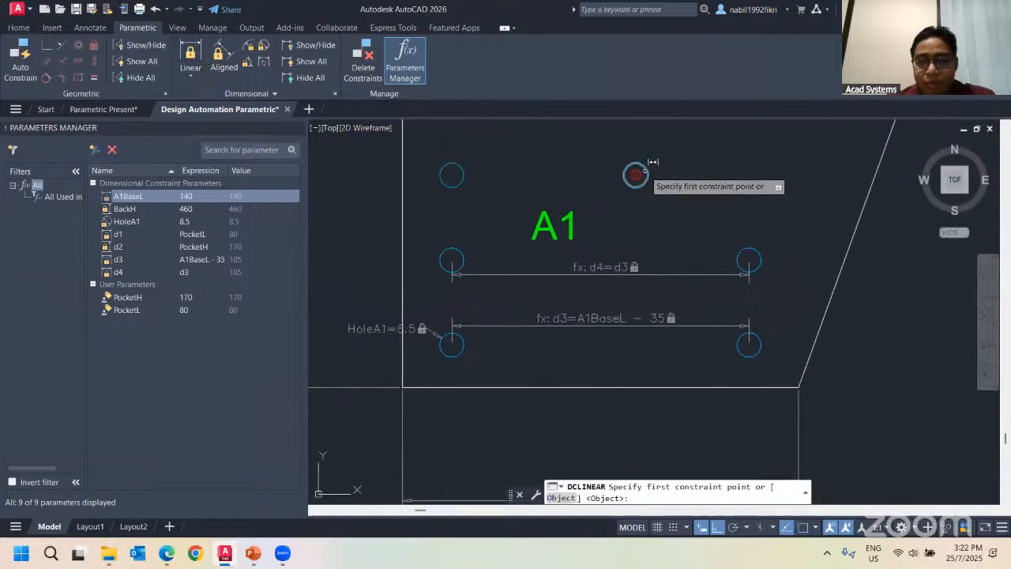
pyautogui.click(636, 173)
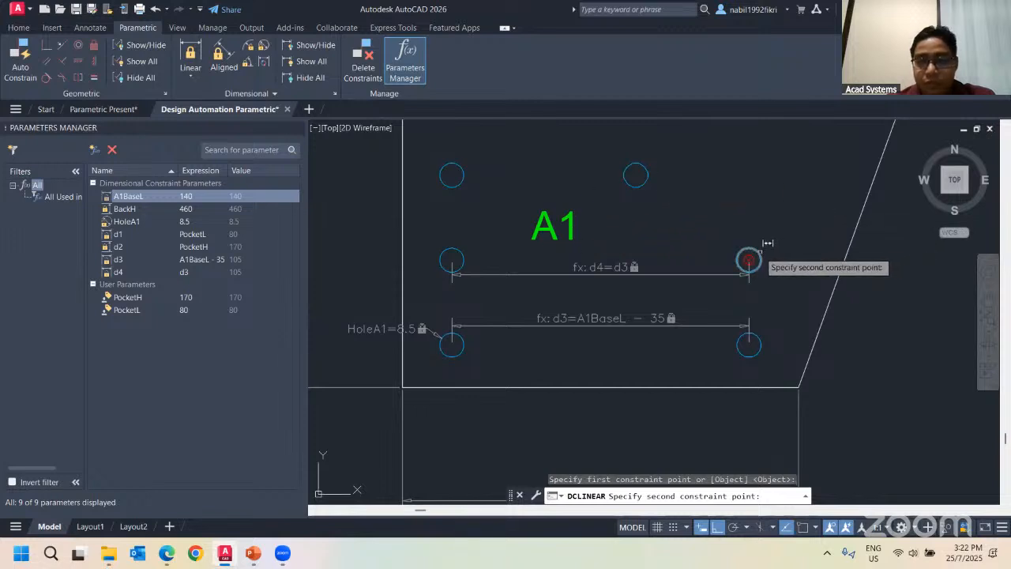
pyautogui.click(749, 260)
pyautogui.moveTo(699, 144); pyautogui.dragTo(651, 197, button='middle')
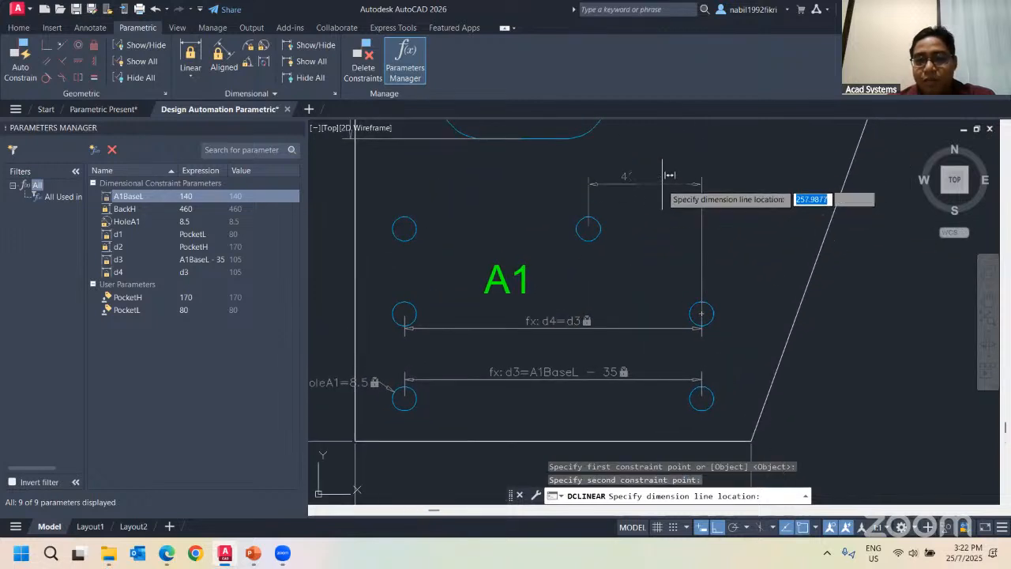
pyautogui.click(655, 178)
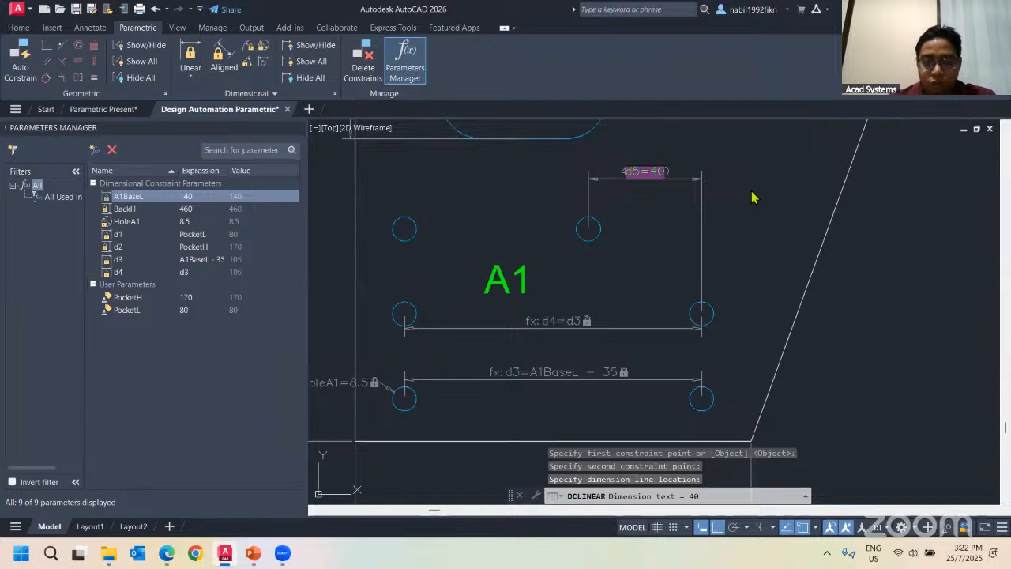
pyautogui.write('0')
pyautogui.press('Return')
# Add a horizontal linear constraint of 0 between the top-row and middle-row left-hand holes of A1
pyautogui.scroll(-2, 599, 263)
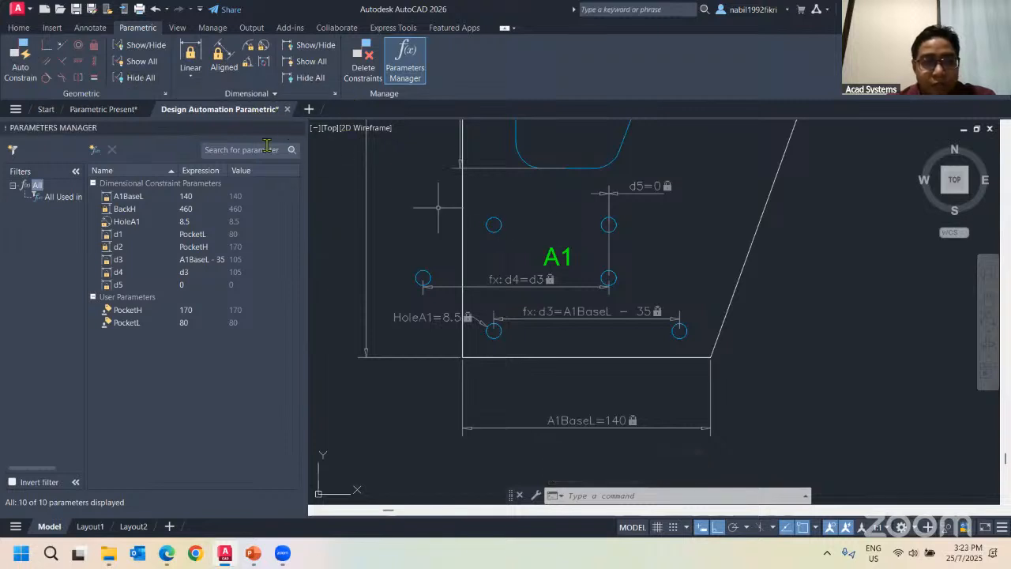
pyautogui.click(191, 54)
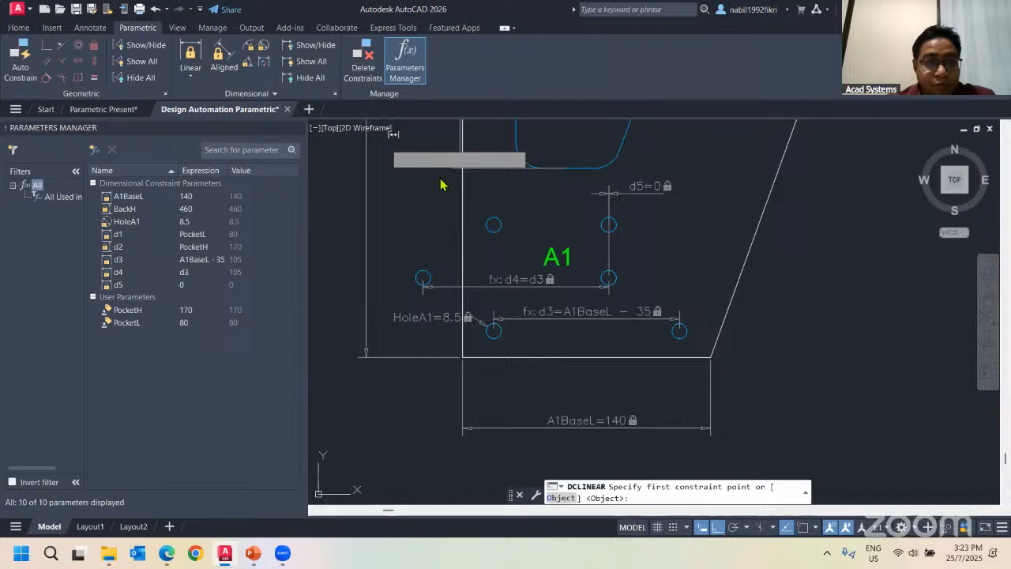
pyautogui.click(493, 225)
pyautogui.click(423, 278)
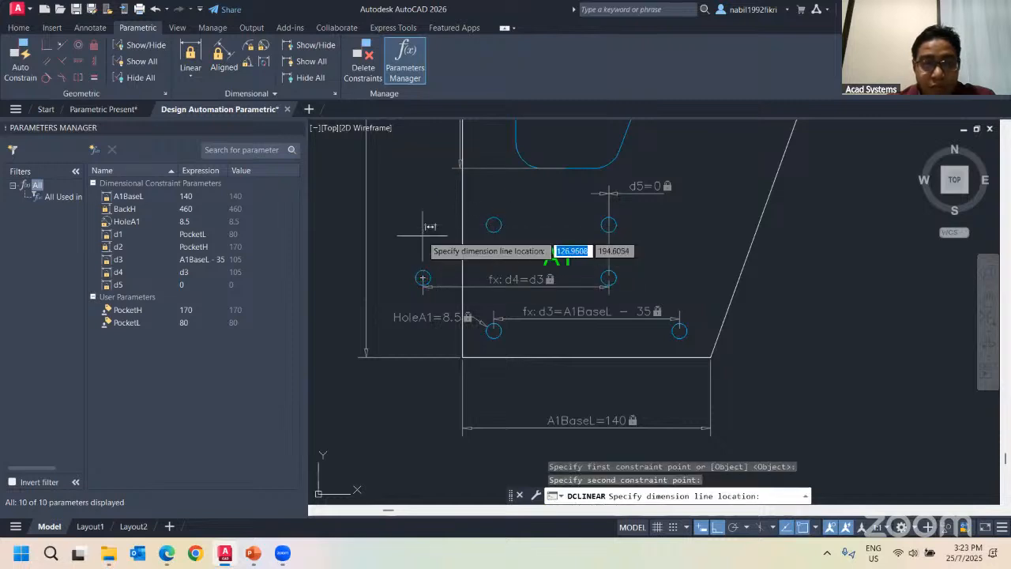
pyautogui.click(458, 189)
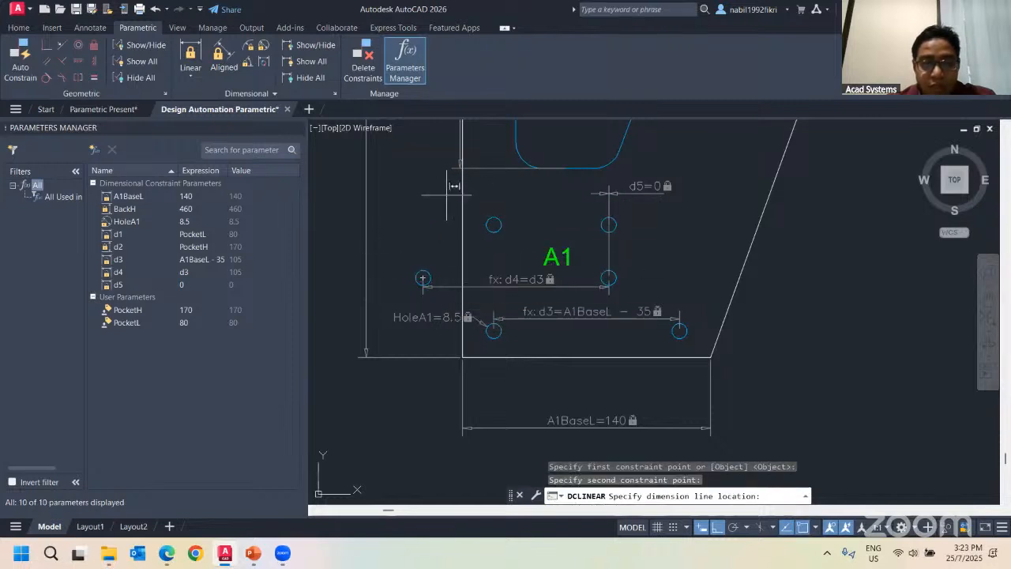
pyautogui.write('0')
pyautogui.press('Return')
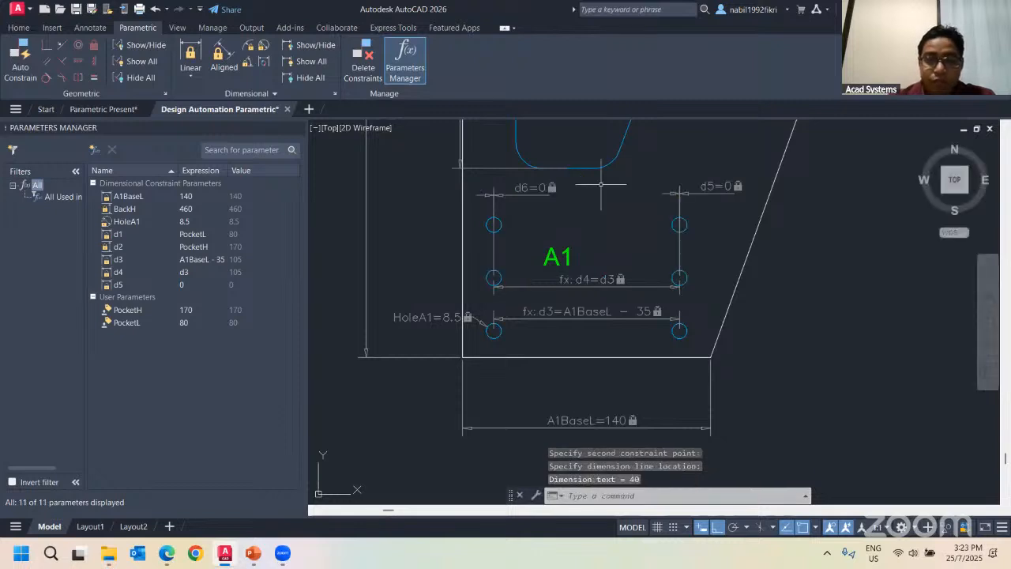
pyautogui.press('Escape')
pyautogui.press('Escape')
# Set the A1BaseL parameter to 100 and hide all dimensional constraints in the drawing
pyautogui.doubleClick(184, 195)
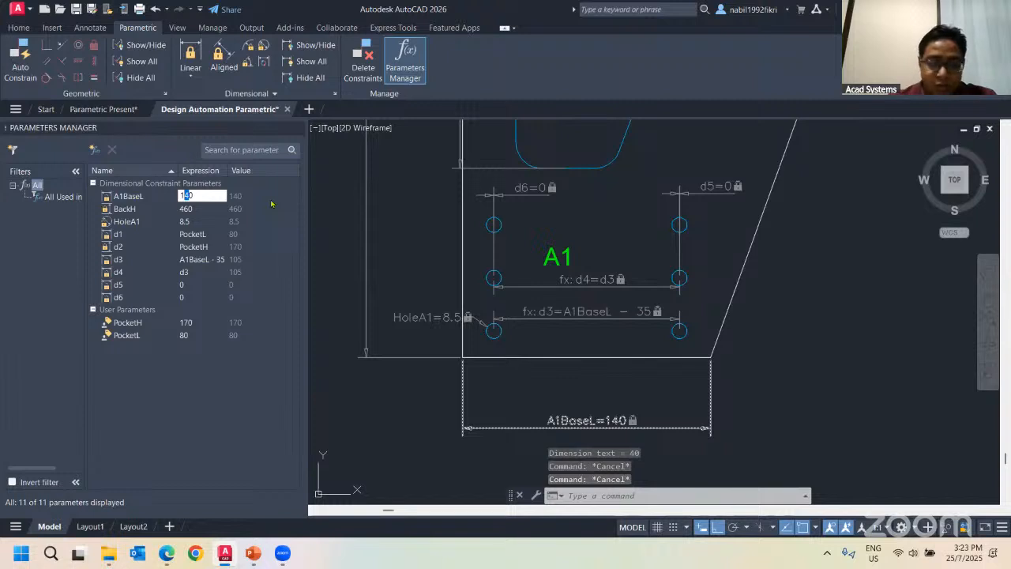
pyautogui.write('100')
pyautogui.press('Return')
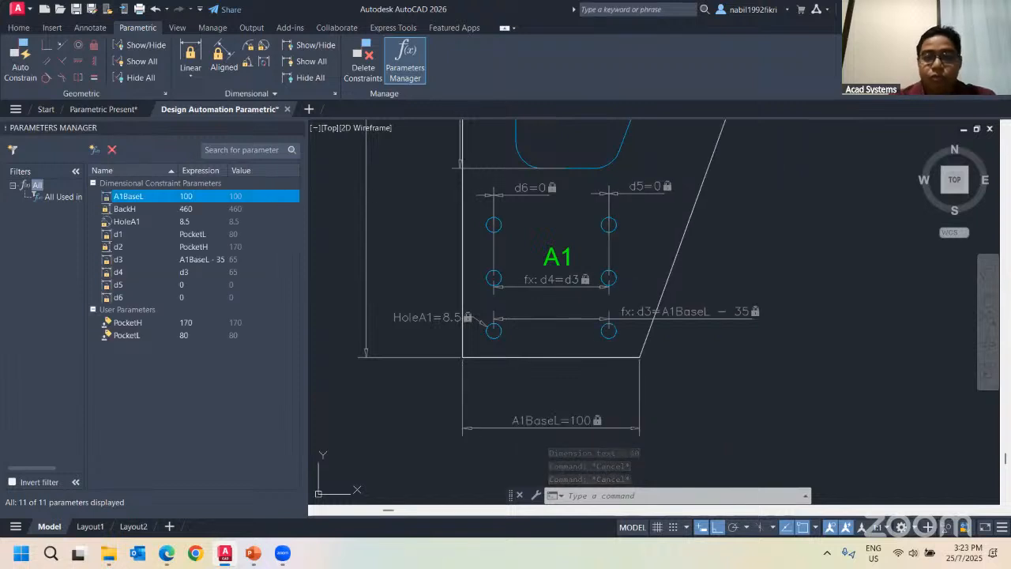
pyautogui.press('Escape')
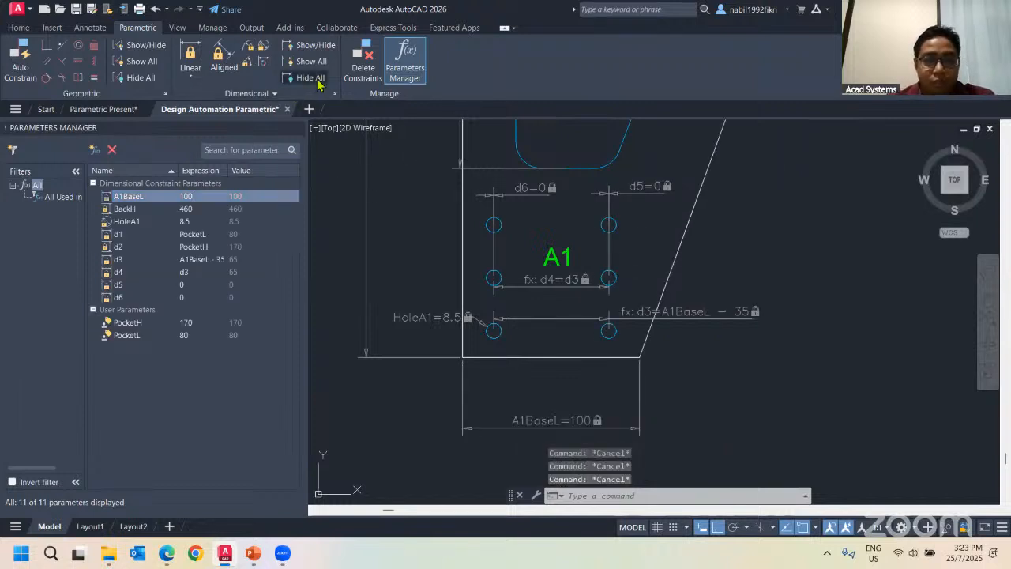
pyautogui.click(309, 77)
# Test the three hole rows by setting the A1BaseL parameter to 120, and return it to 100
pyautogui.doubleClick(188, 197)
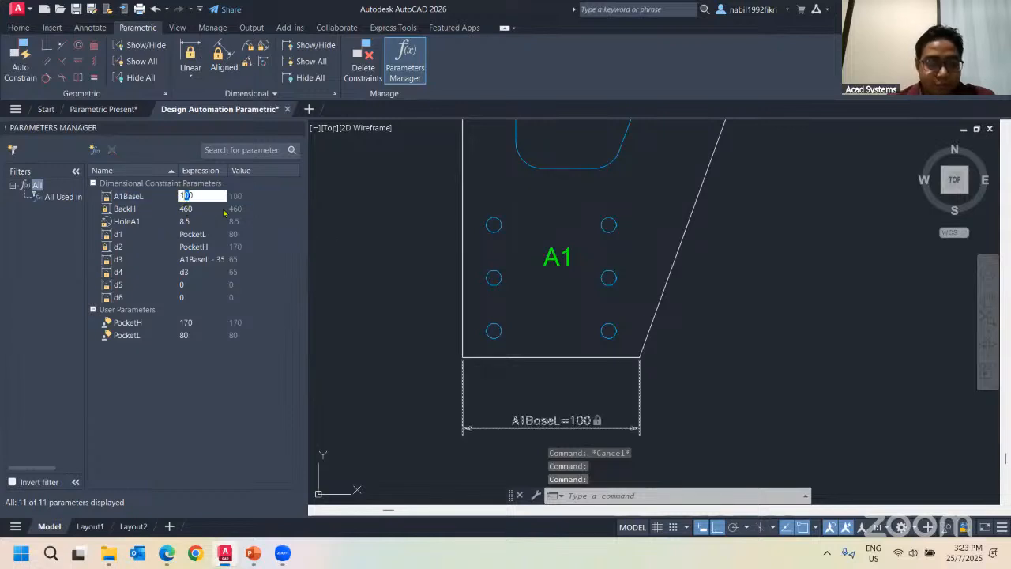
pyautogui.press('Return')
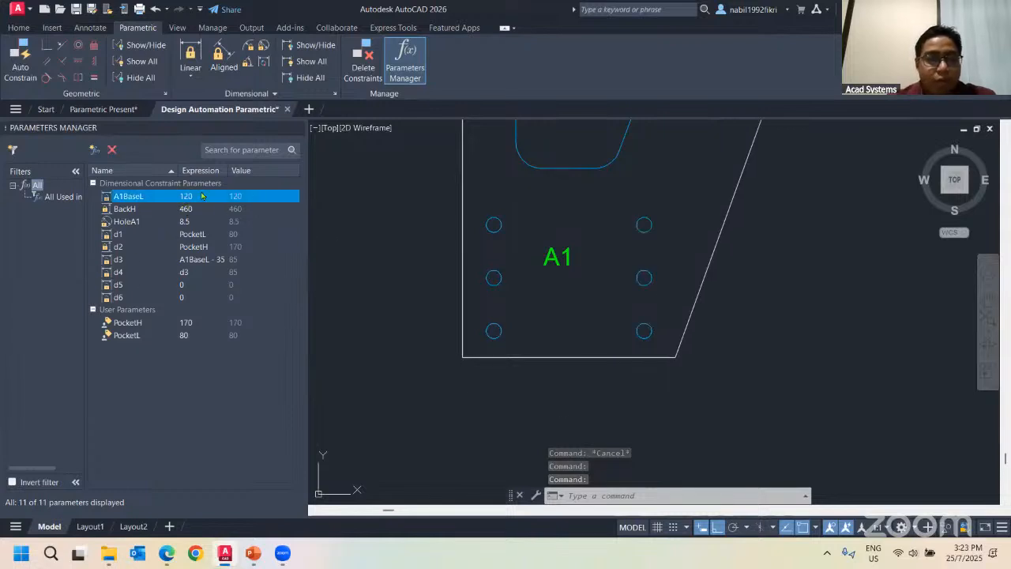
pyautogui.doubleClick(190, 196)
pyautogui.write('100')
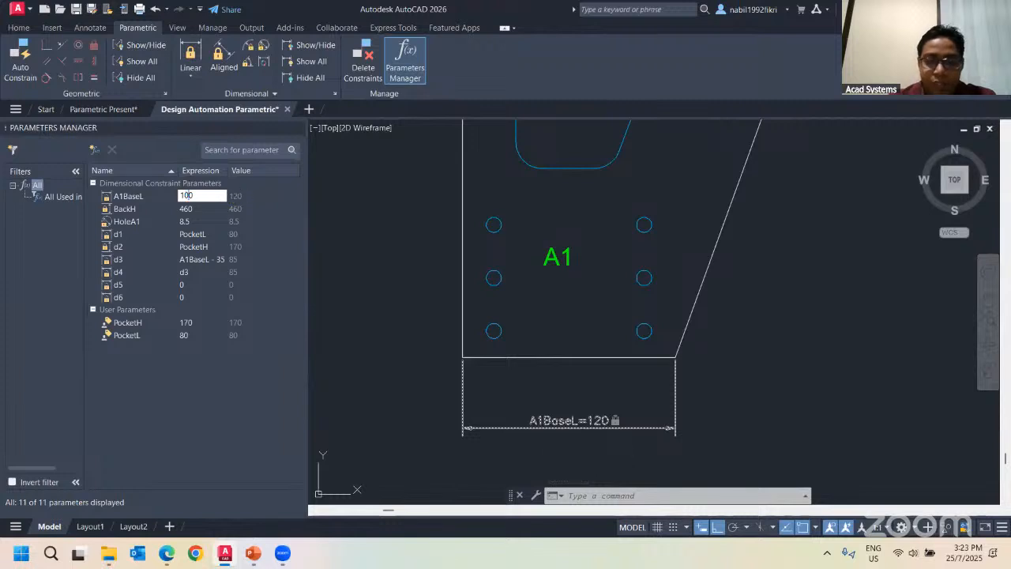
pyautogui.press('Return')
pyautogui.press('Escape')
# Try stretching the plate outline by moving its bottom edge downward and its left vertical edge outward with their midpoint grips
pyautogui.scroll(-4, 643, 270)
pyautogui.moveTo(634, 250); pyautogui.dragTo(481, 347, button='middle')
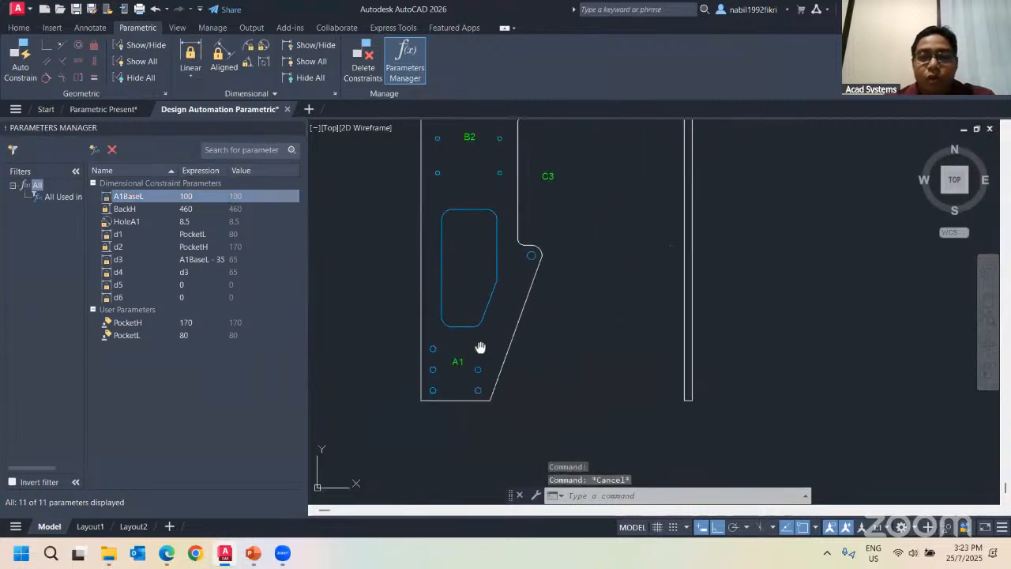
pyautogui.moveTo(484, 245)
pyautogui.mouseDown(button='middle')
pyautogui.moveTo(435, 276)
pyautogui.moveTo(478, 304)
pyautogui.mouseUp(button='middle')
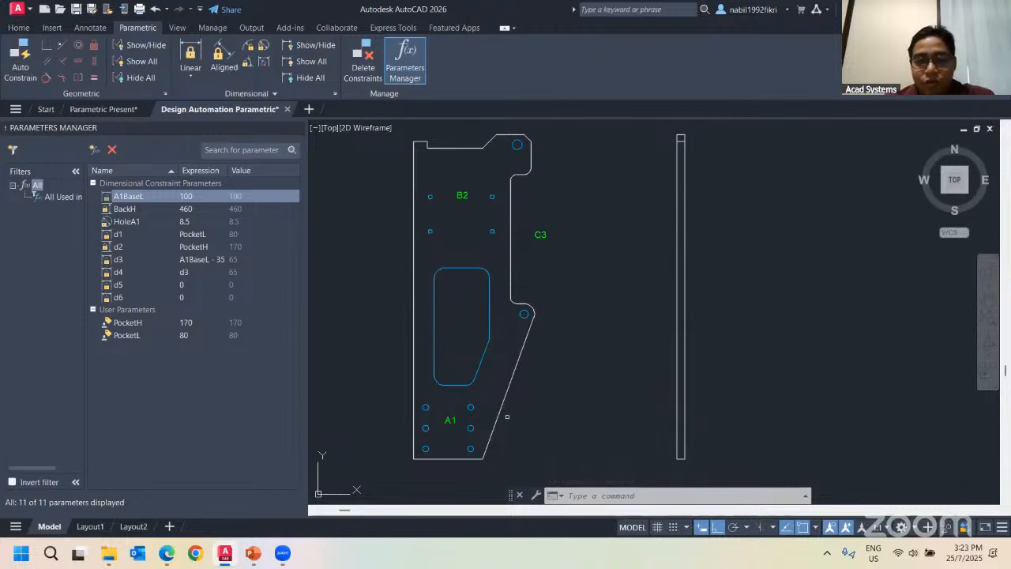
pyautogui.moveTo(474, 431); pyautogui.dragTo(471, 389, button='middle')
pyautogui.click(423, 417)
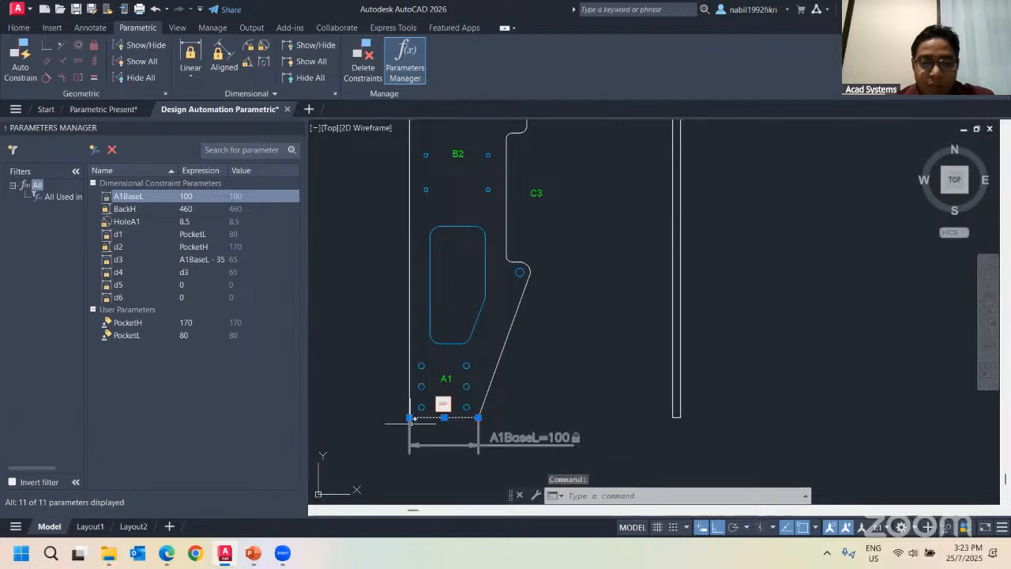
pyautogui.click(443, 417)
pyautogui.click(433, 477)
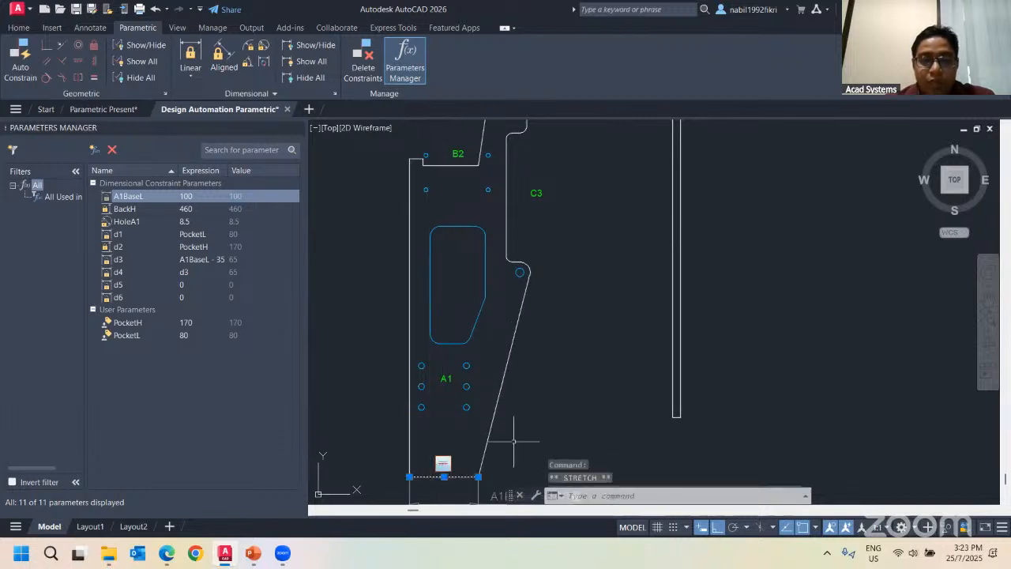
pyautogui.click(410, 346)
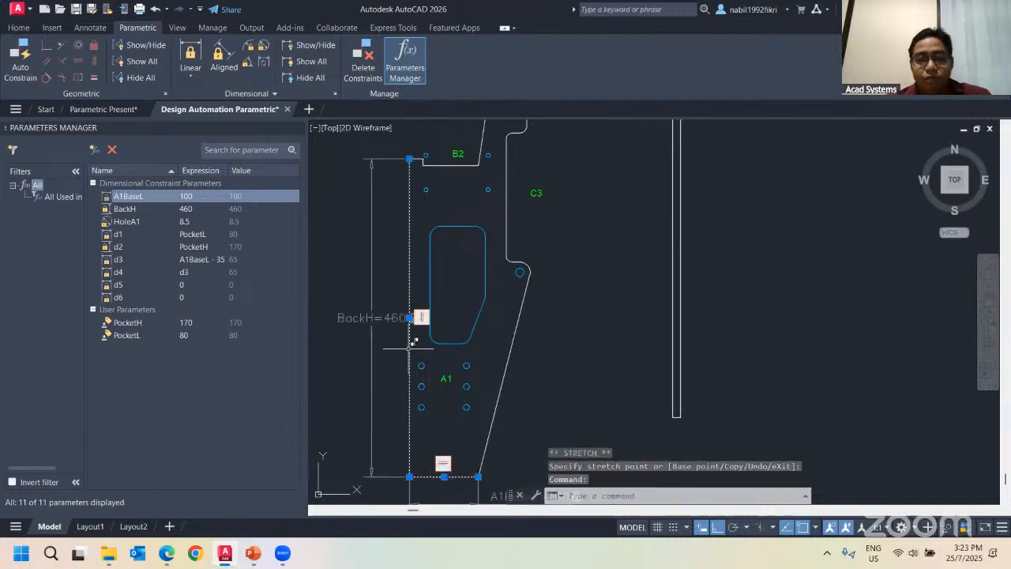
pyautogui.click(410, 317)
pyautogui.click(363, 317)
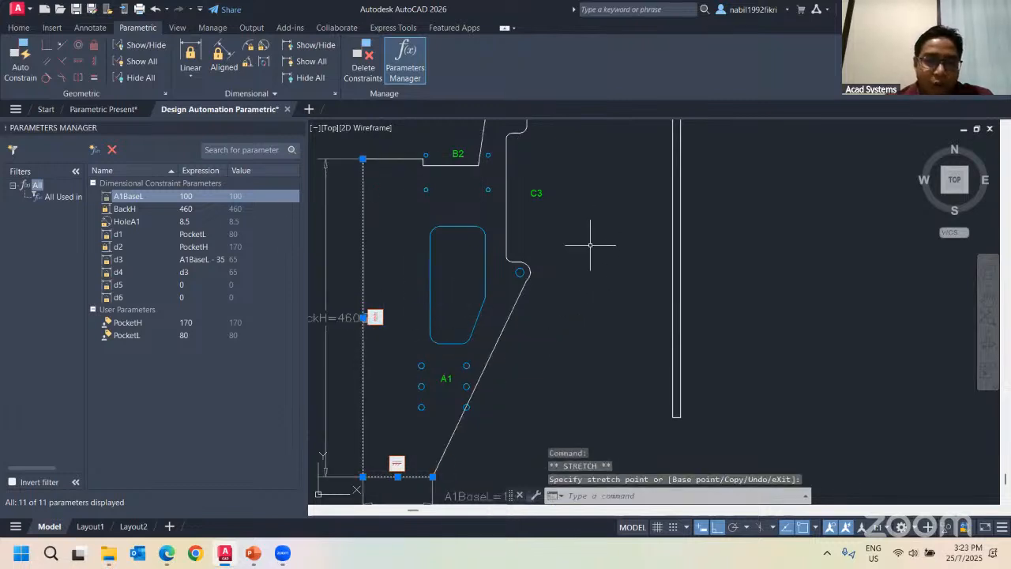
# Undo both grip stretches of the plate's bottom and left edges and clear the selection
pyautogui.hotkey('ctrl', 'z')
pyautogui.hotkey('ctrl', 'z')
pyautogui.scroll(-3, 590, 245)
pyautogui.press('Escape')
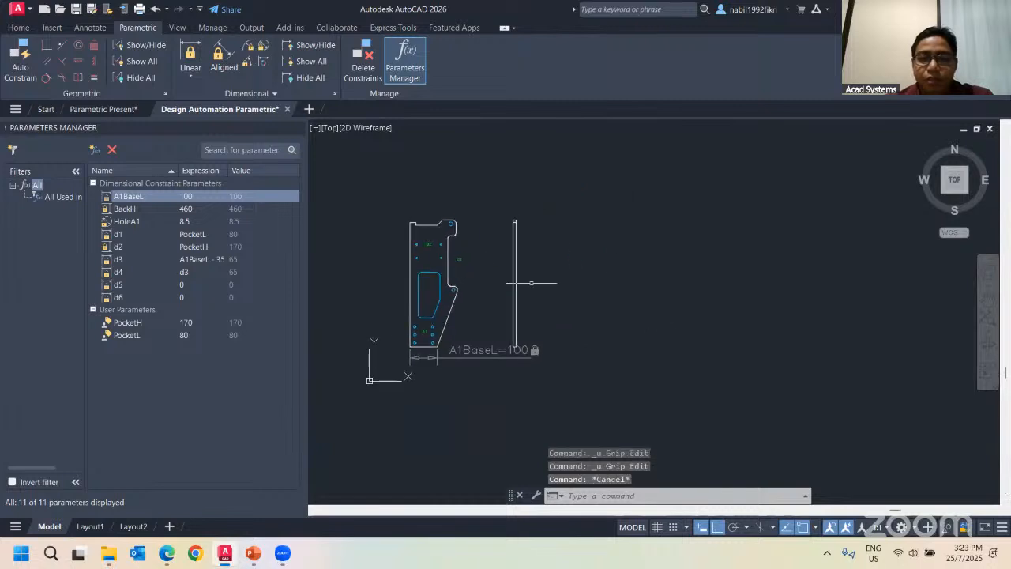
pyautogui.press('Escape')
pyautogui.press('Escape')
# Apply a Fix geometric constraint to the plate's lower-left corner point at the end of the bottom edge
pyautogui.scroll(2, 503, 395)
pyautogui.moveTo(516, 341)
pyautogui.mouseDown(button='middle')
pyautogui.moveTo(587, 379)
pyautogui.moveTo(623, 385)
pyautogui.mouseUp(button='middle')
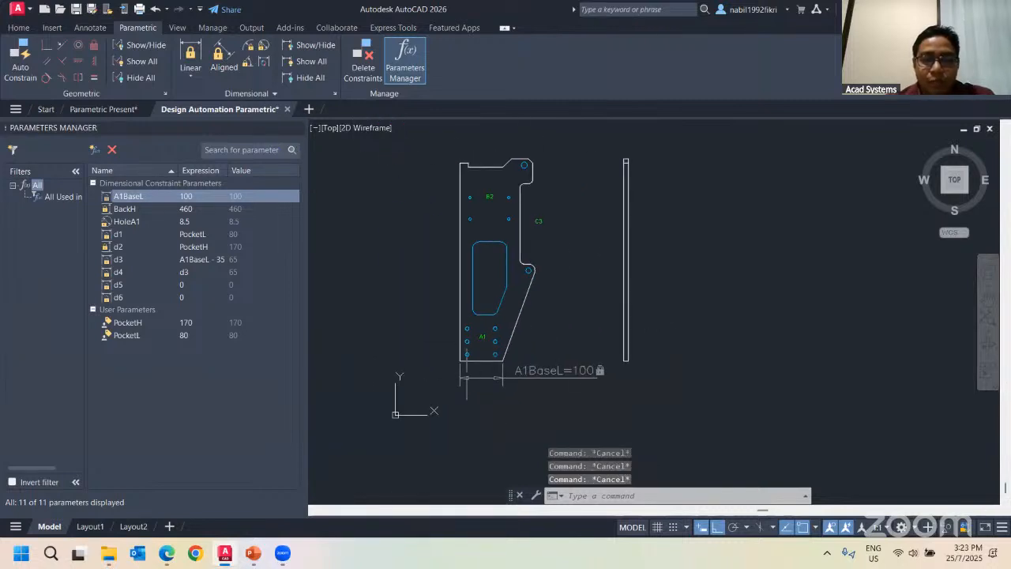
pyautogui.click(94, 49)
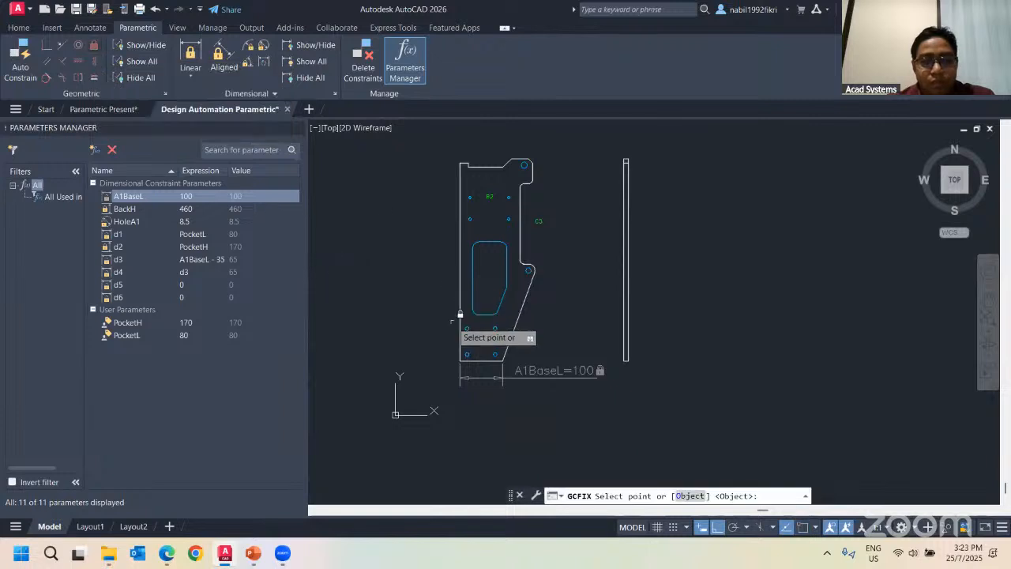
pyautogui.scroll(4, 460, 330)
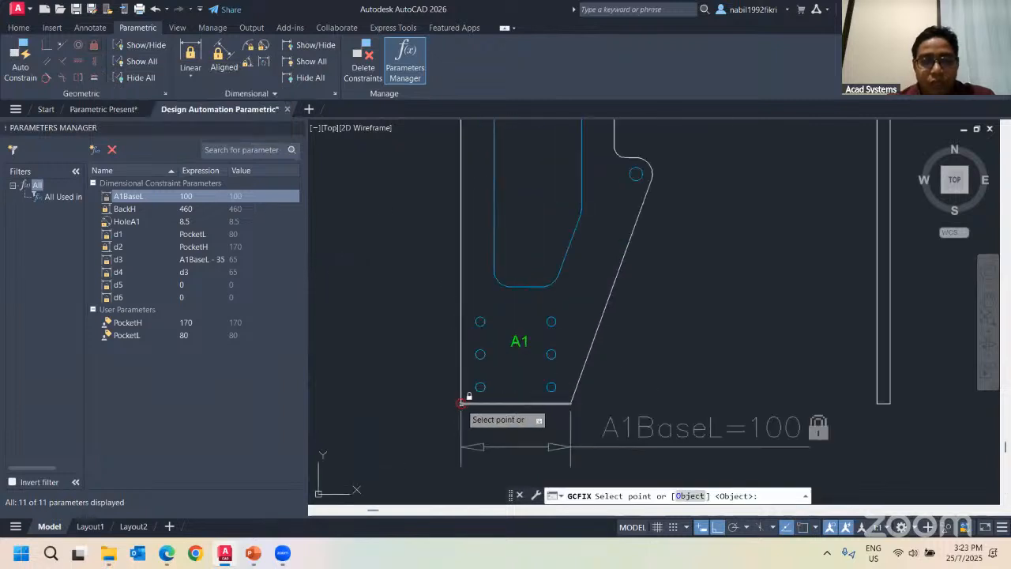
pyautogui.press('Escape')
pyautogui.press('Escape')
pyautogui.scroll(-2, 467, 402)
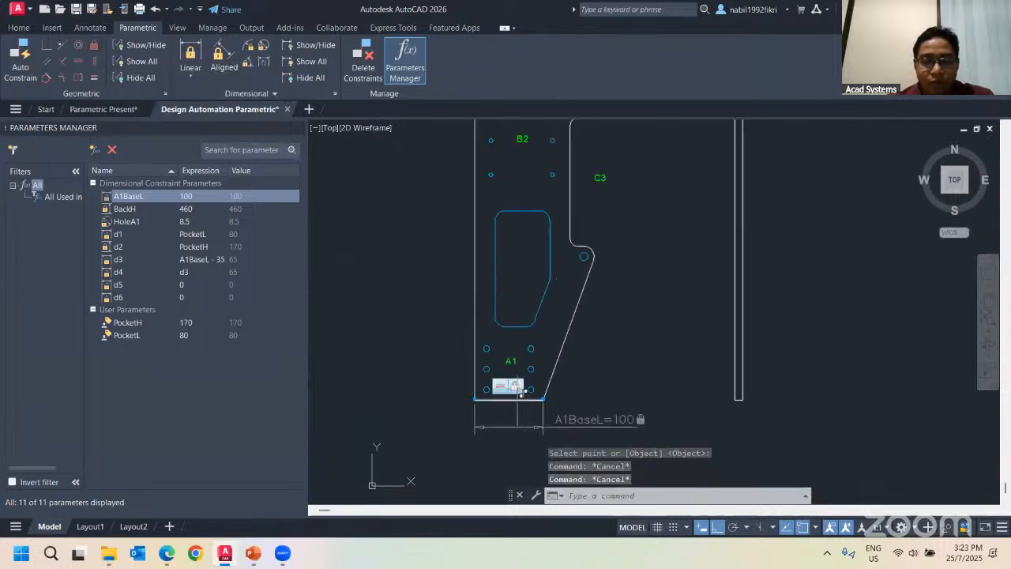
# Try stretching the fixed bottom edge of plate A1 downward by its midpoint grip, and clear the selection
pyautogui.click(504, 400)
pyautogui.click(508, 400)
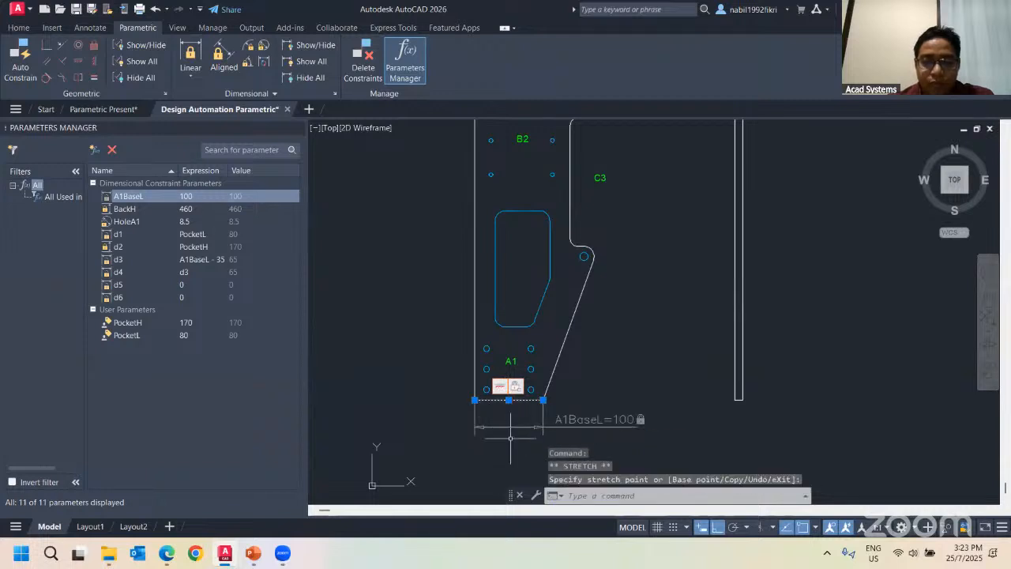
pyautogui.press('Escape')
pyautogui.press('Escape')
pyautogui.click(477, 347)
pyautogui.press('Escape')
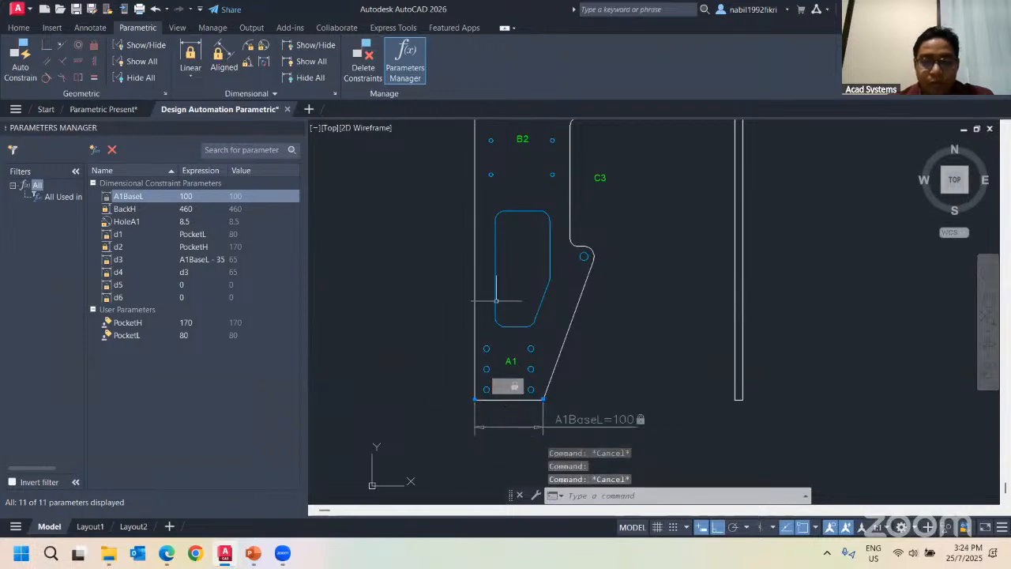
# Test the fixed corner by setting the A1BaseL parameter to 120, and return it to 100
pyautogui.doubleClick(187, 196)
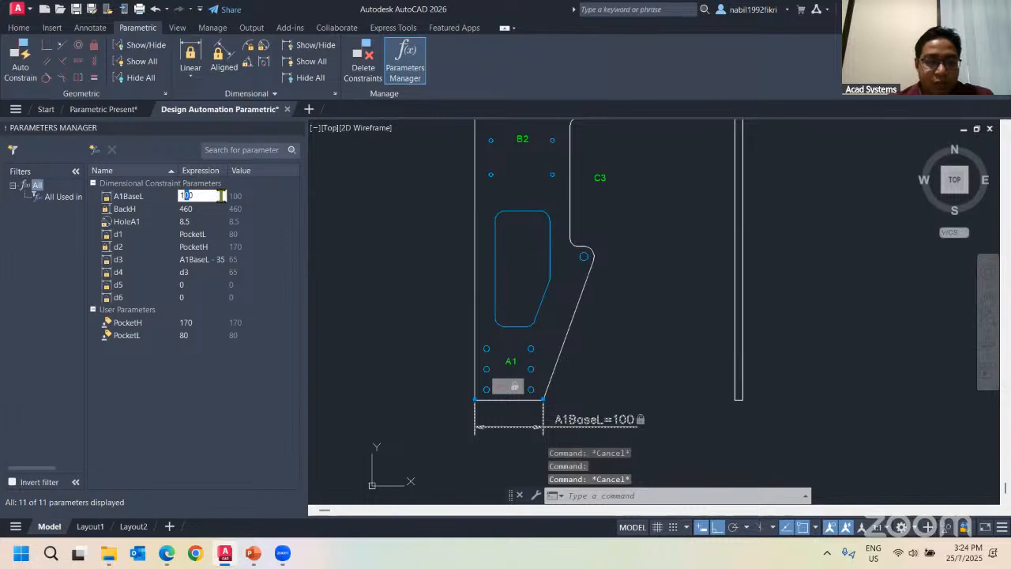
pyautogui.press('Return')
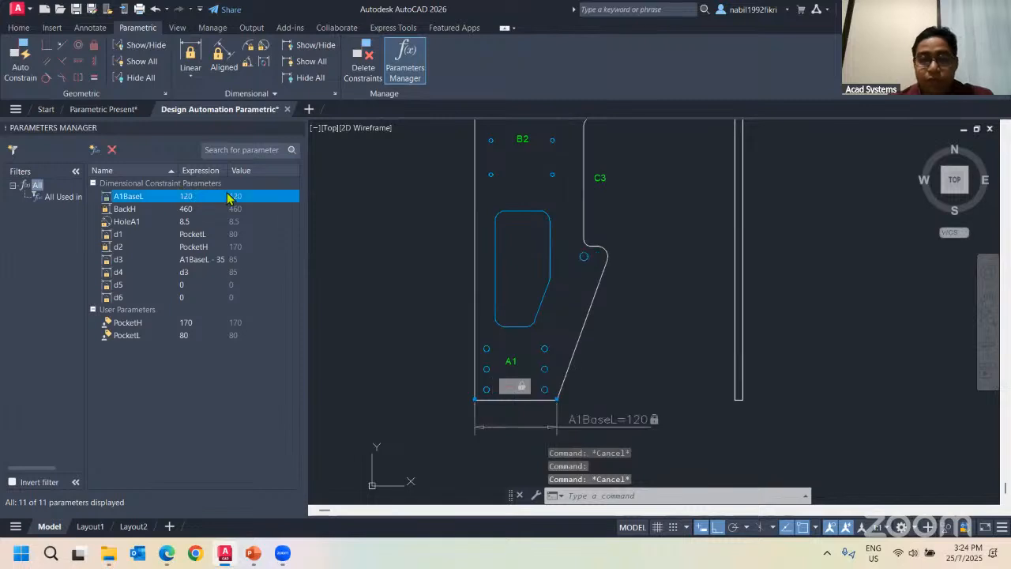
pyautogui.doubleClick(184, 196)
pyautogui.write('100')
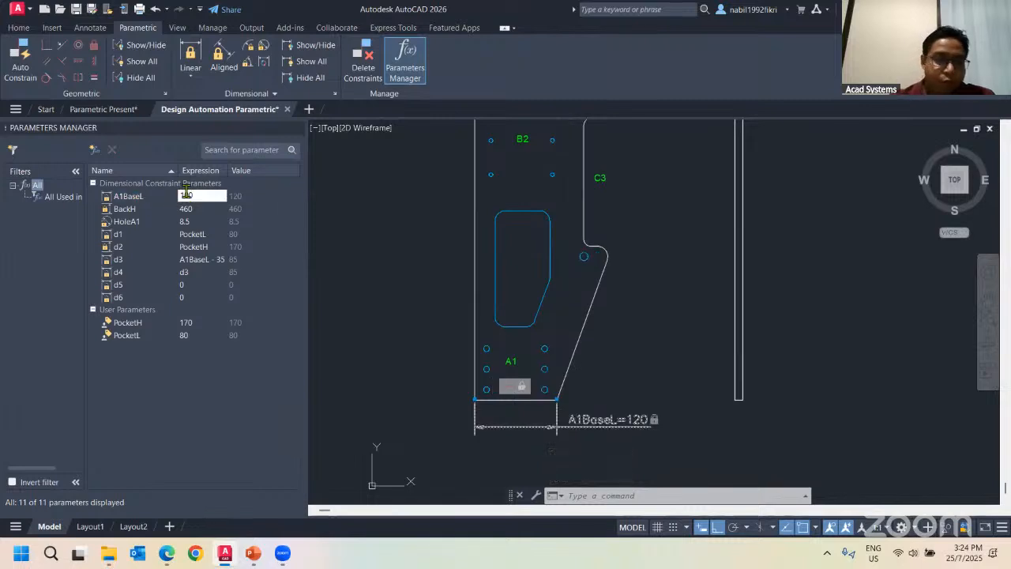
pyautogui.press('Return')
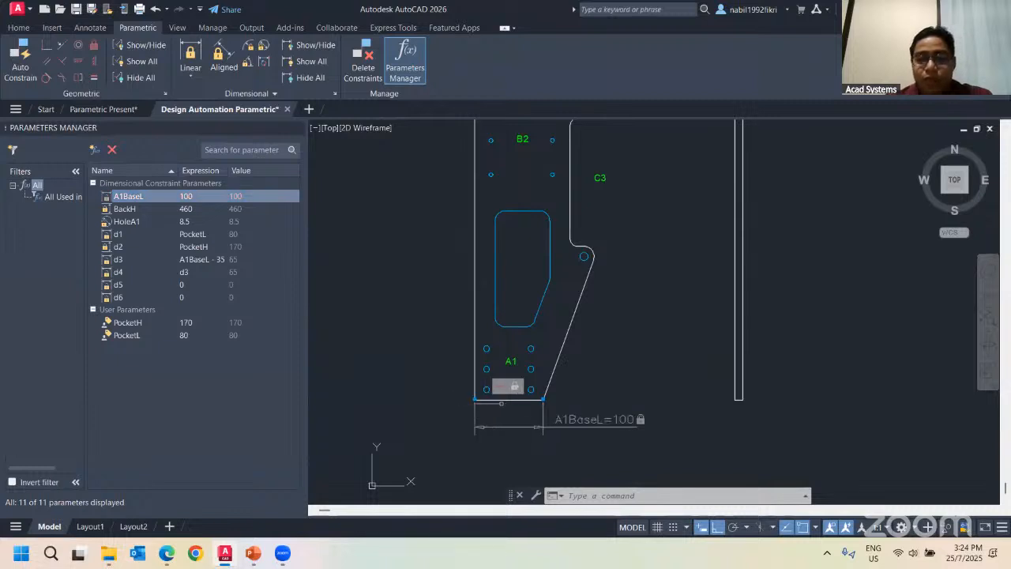
pyautogui.press('Escape')
pyautogui.press('Escape')
pyautogui.press('Escape')
# Add a vertical linear dimensional constraint between the ends of the side view's right edge, with BackH as its expression
pyautogui.moveTo(565, 370); pyautogui.dragTo(417, 373, button='middle')
pyautogui.scroll(-3, 417, 373)
pyautogui.moveTo(469, 334); pyautogui.dragTo(552, 343, button='middle')
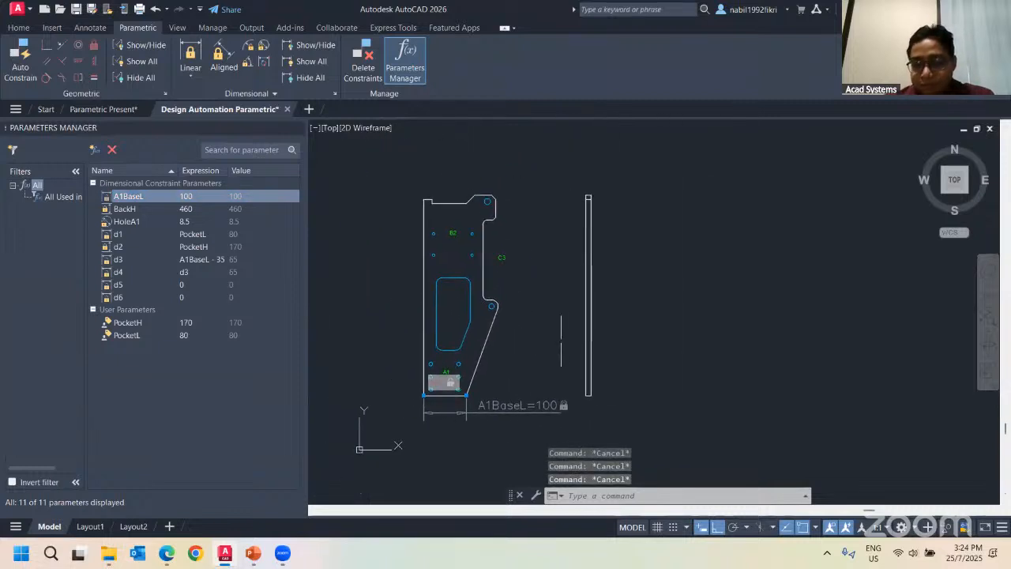
pyautogui.scroll(2, 565, 268)
pyautogui.moveTo(563, 260)
pyautogui.mouseDown(button='middle')
pyautogui.moveTo(555, 264)
pyautogui.moveTo(603, 244)
pyautogui.moveTo(601, 227)
pyautogui.mouseUp(button='middle')
pyautogui.scroll(-2, 611, 248)
pyautogui.click(190, 56)
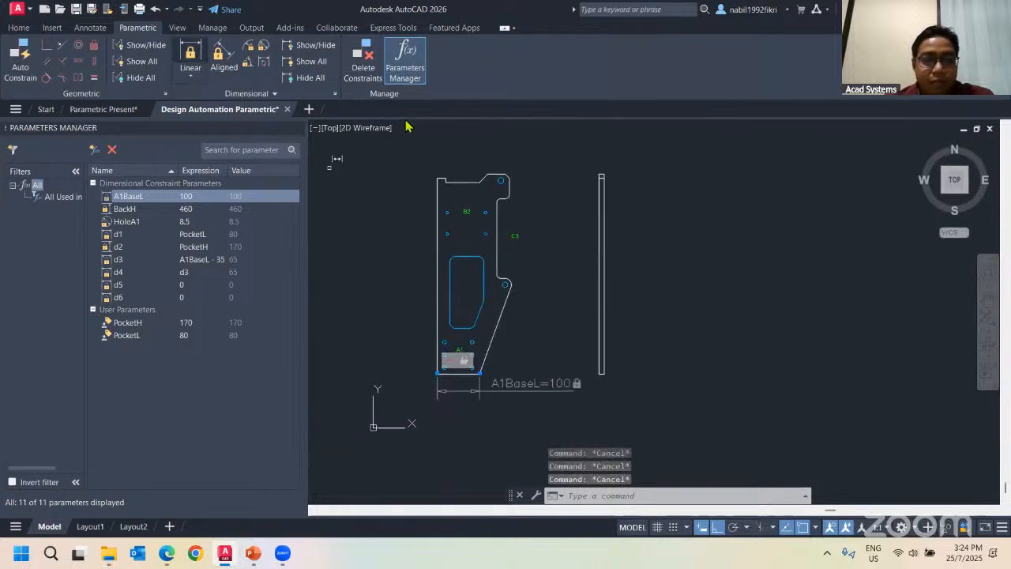
pyautogui.click(604, 190)
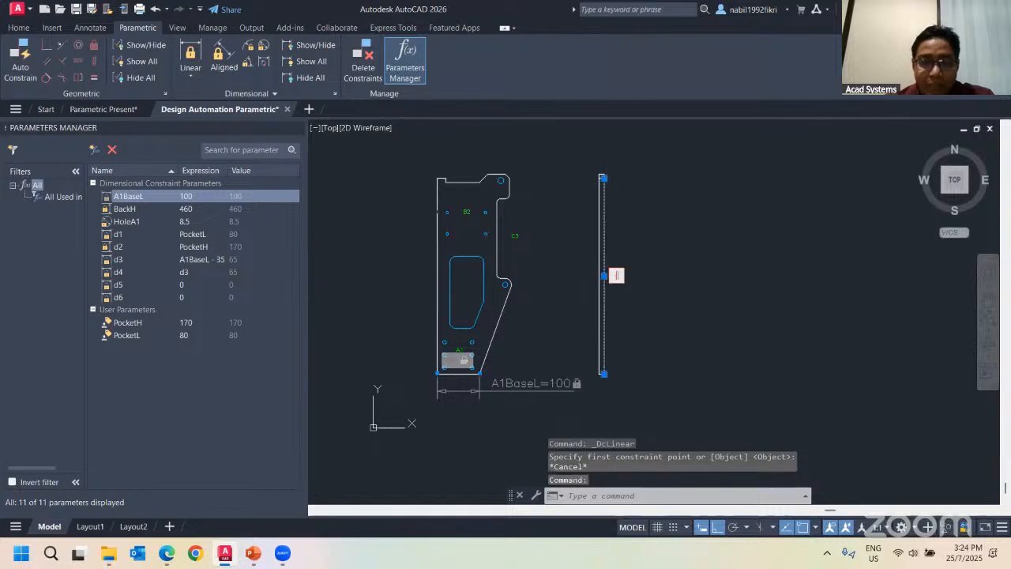
pyautogui.click(190, 55)
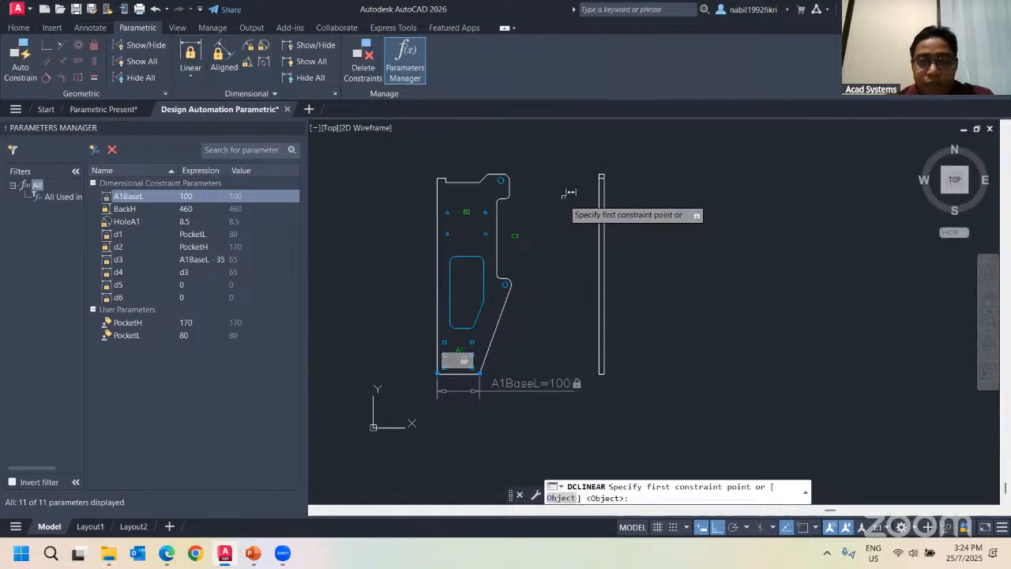
pyautogui.click(602, 176)
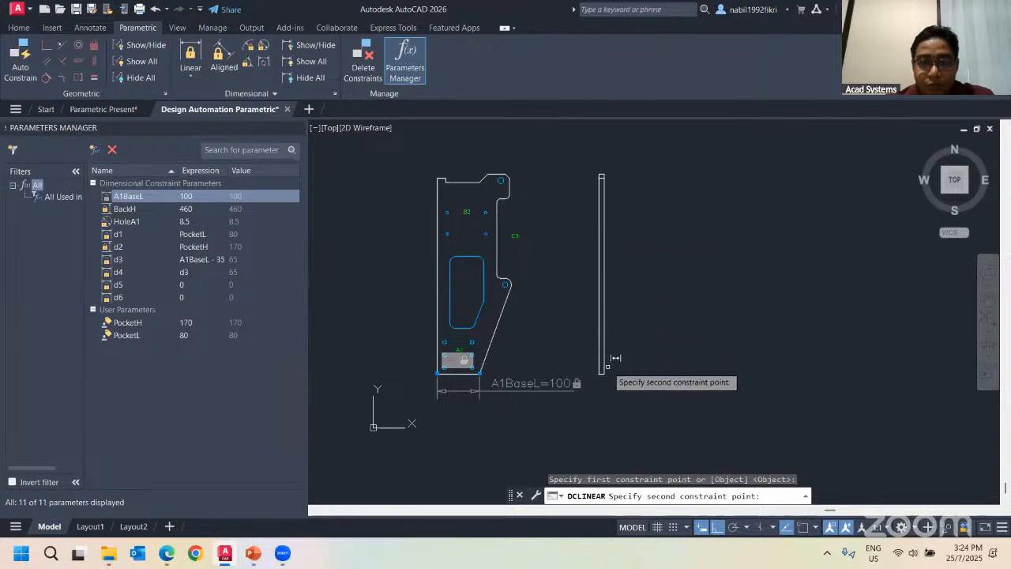
pyautogui.click(603, 371)
pyautogui.click(638, 343)
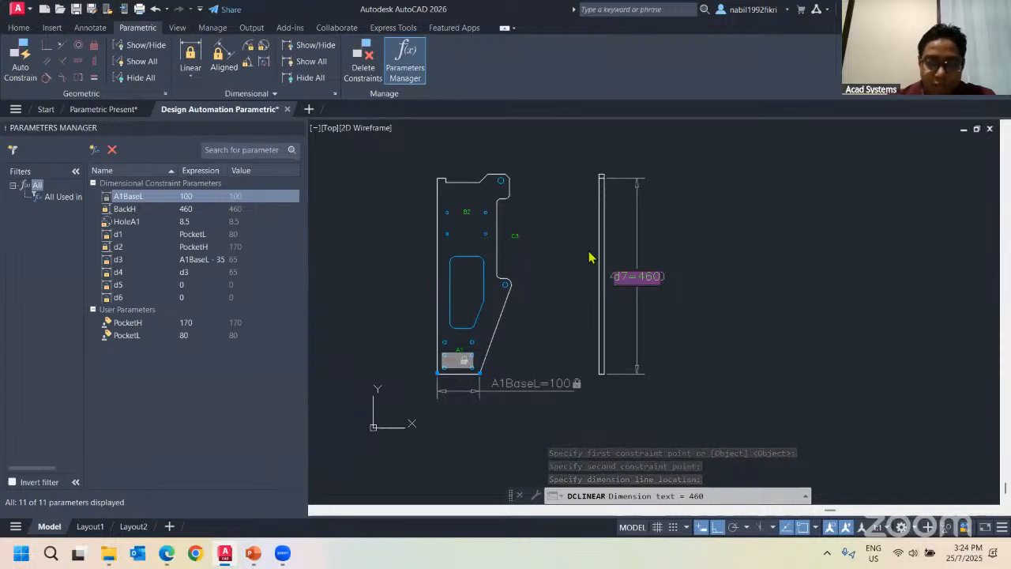
pyautogui.press('Return')
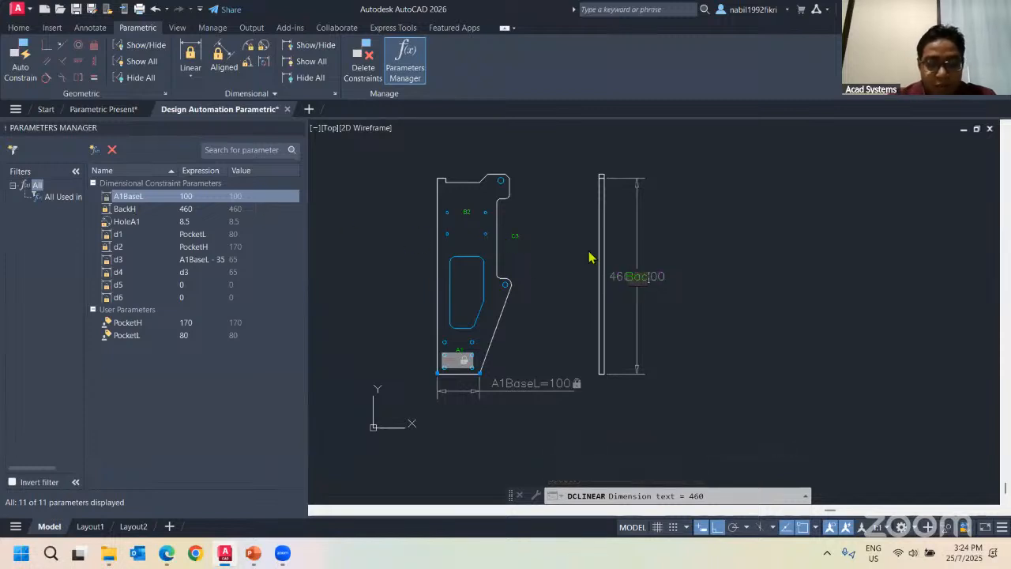
pyautogui.press('Return')
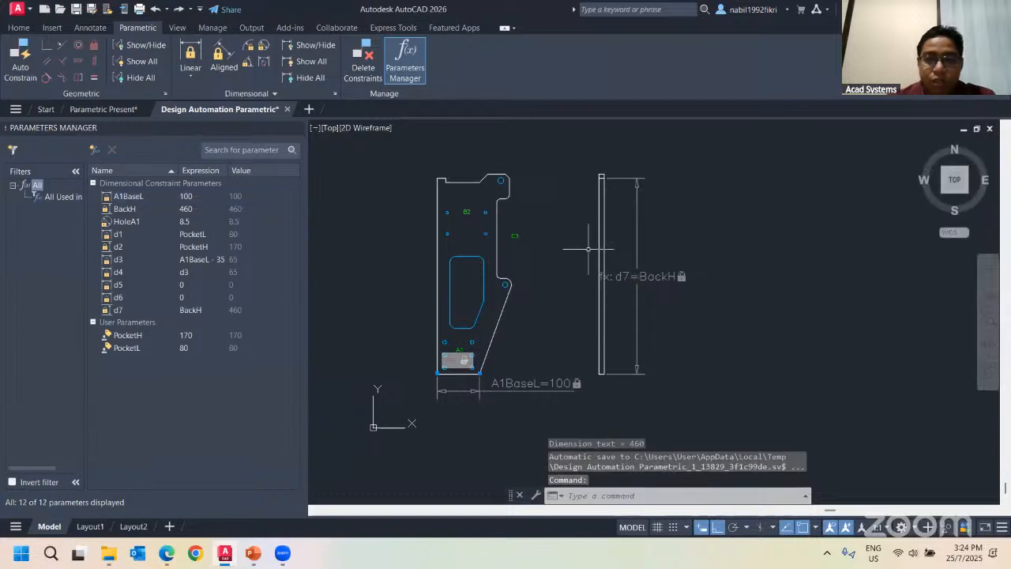
pyautogui.press('Escape')
pyautogui.press('Escape')
pyautogui.press('Escape')
# Test the linked heights of both views by setting the BackH parameter to 560, and return it to 460
pyautogui.doubleClick(186, 208)
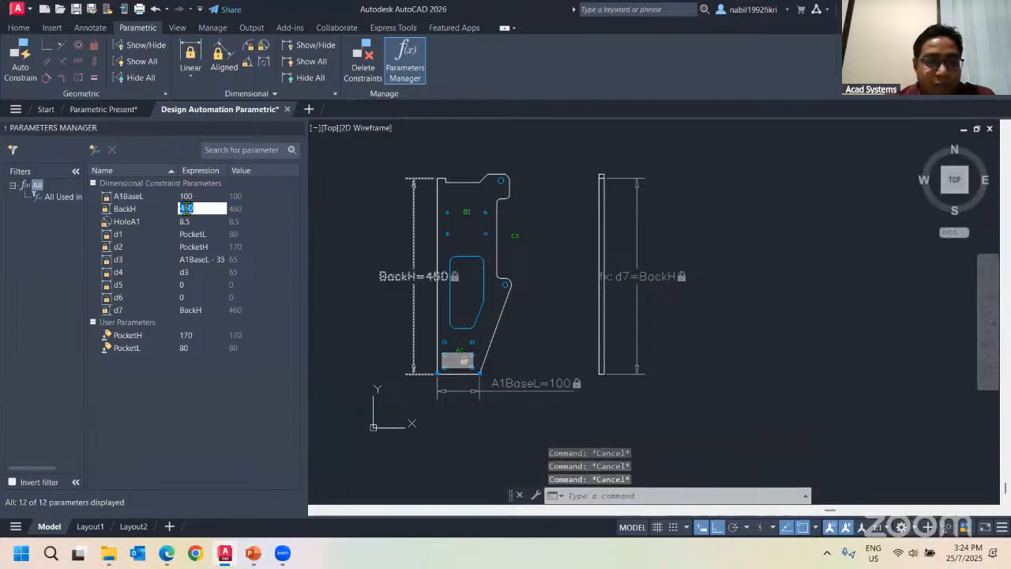
pyautogui.write('560')
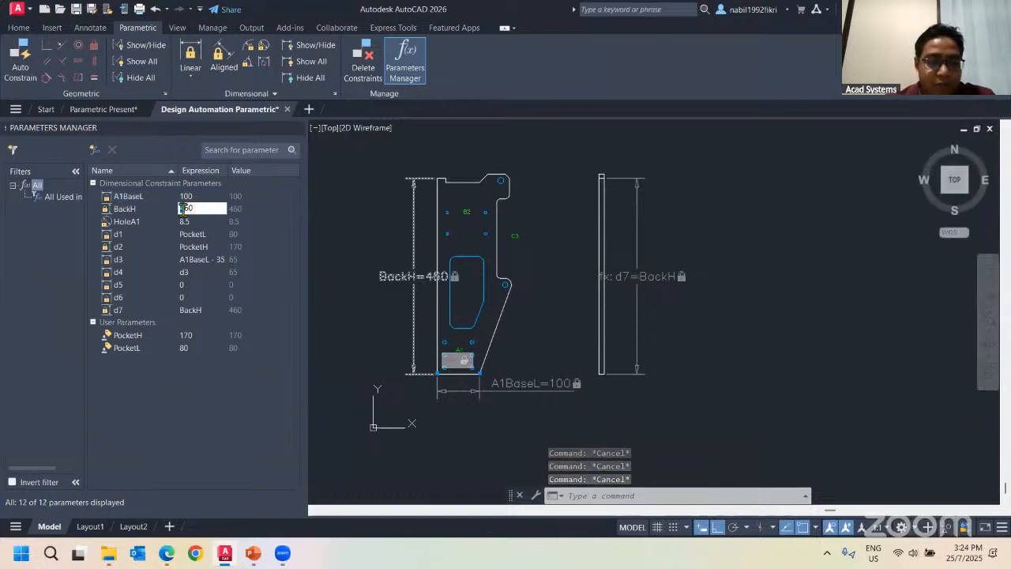
pyautogui.press('Return')
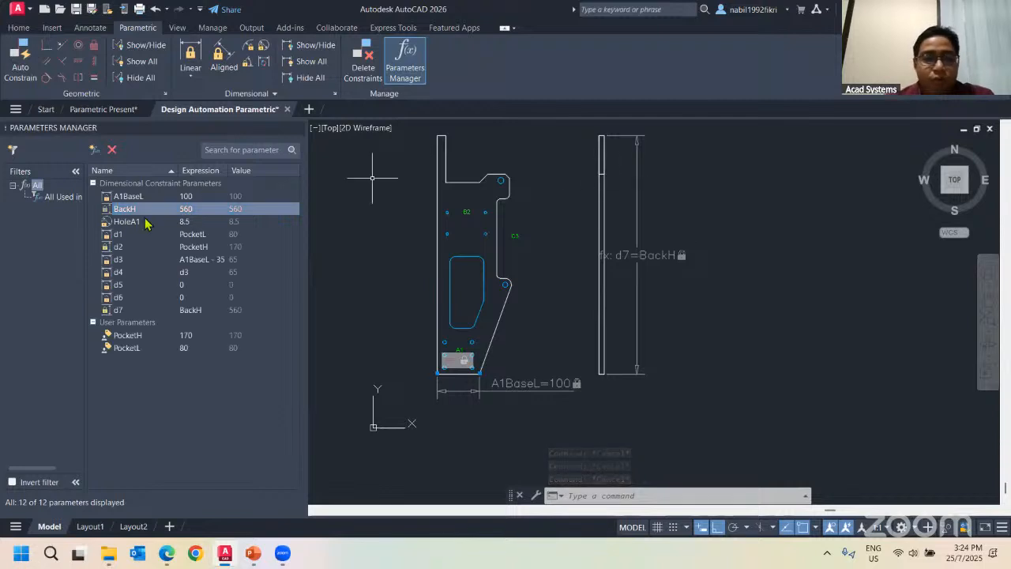
pyautogui.doubleClick(187, 209)
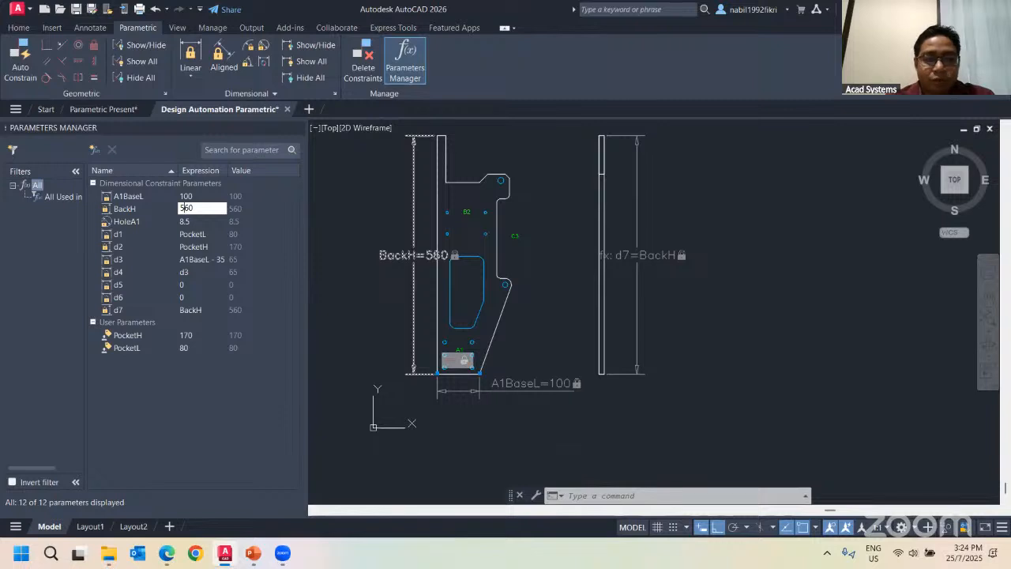
pyautogui.press('Escape')
pyautogui.doubleClick(183, 208)
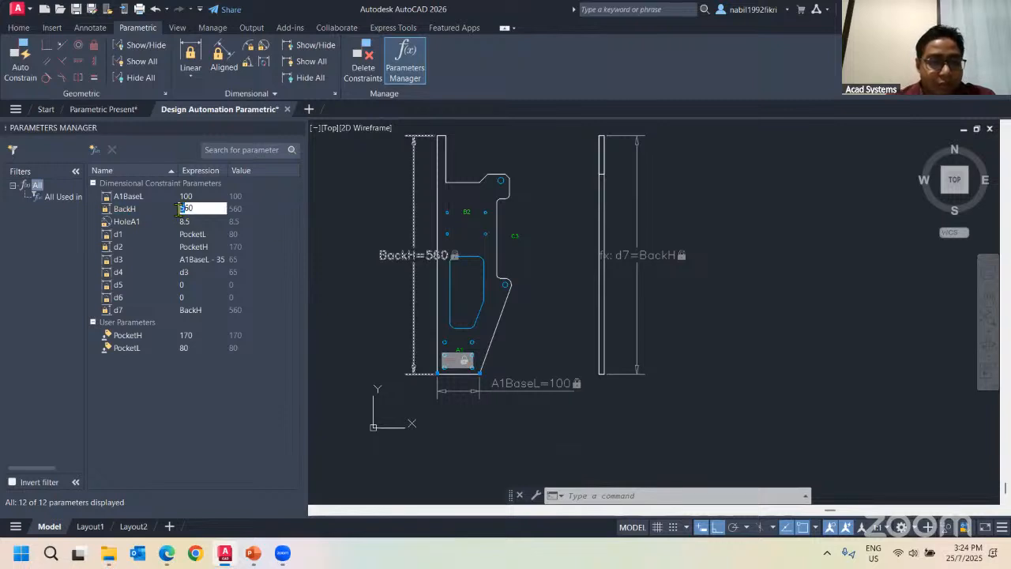
pyautogui.press('Return')
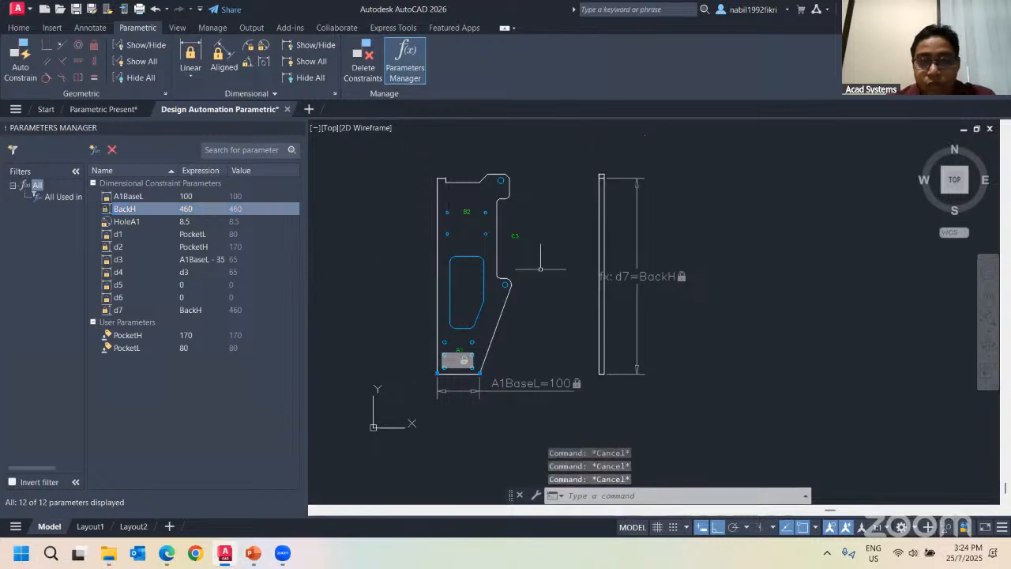
# Try stretching the side view's bottom edge downward by its grip, and undo the stretch
pyautogui.click(604, 173)
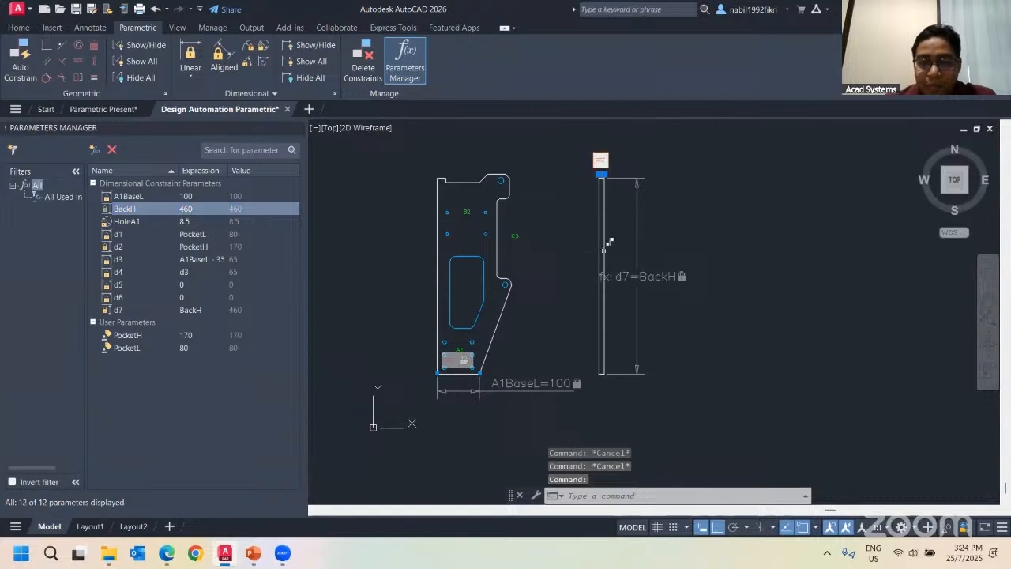
pyautogui.press('Escape')
pyautogui.click(602, 373)
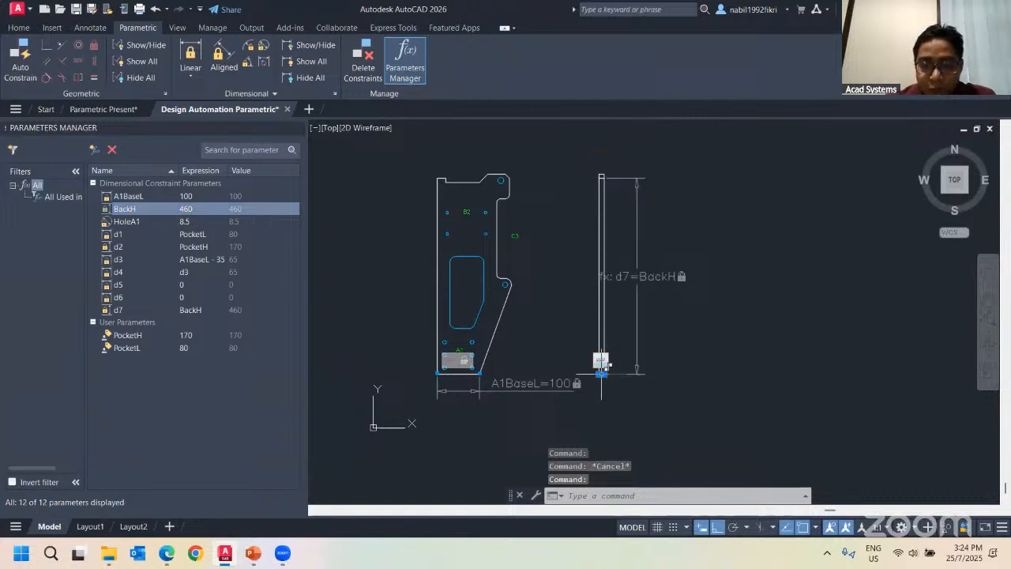
pyautogui.click(601, 373)
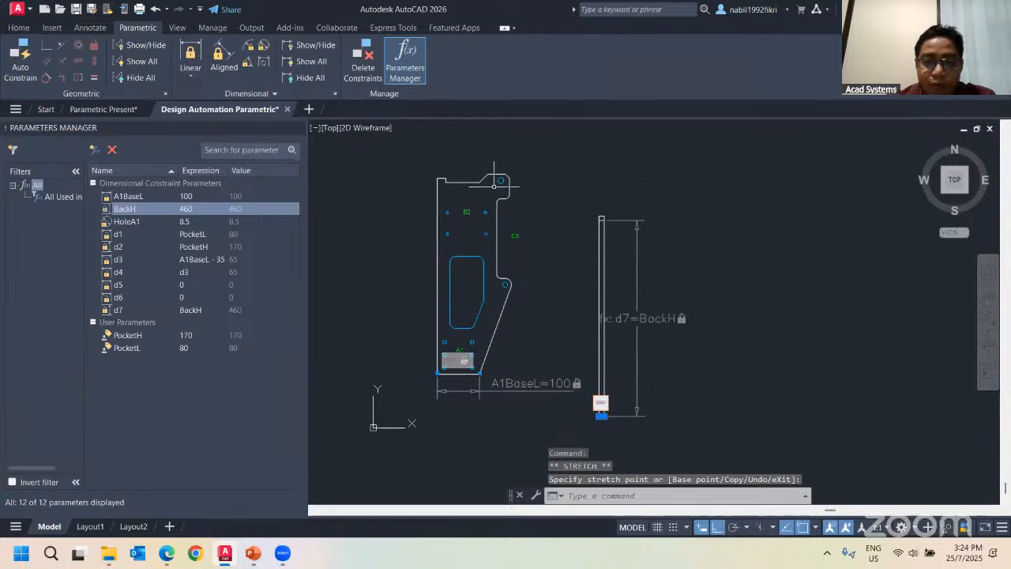
pyautogui.click(728, 341)
pyautogui.hotkey('ctrl', 'z')
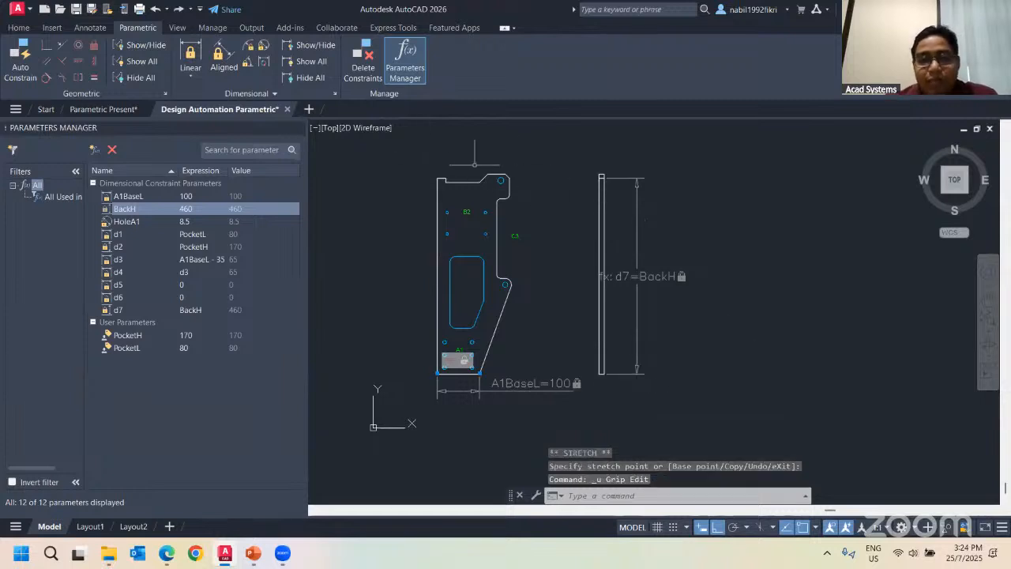
pyautogui.press('Escape')
pyautogui.press('Escape')
pyautogui.press('Escape')
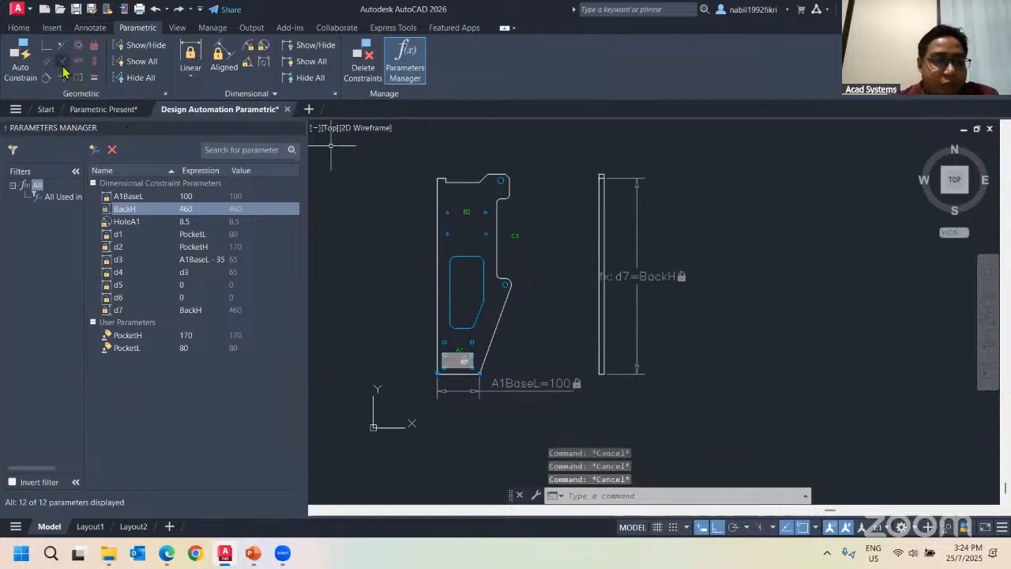
# Apply a Collinear geometric constraint between the plate's bottom edge and the side view's bottom edge
pyautogui.scroll(2, 582, 393)
pyautogui.scroll(3, 454, 345)
pyautogui.scroll(-2, 411, 340)
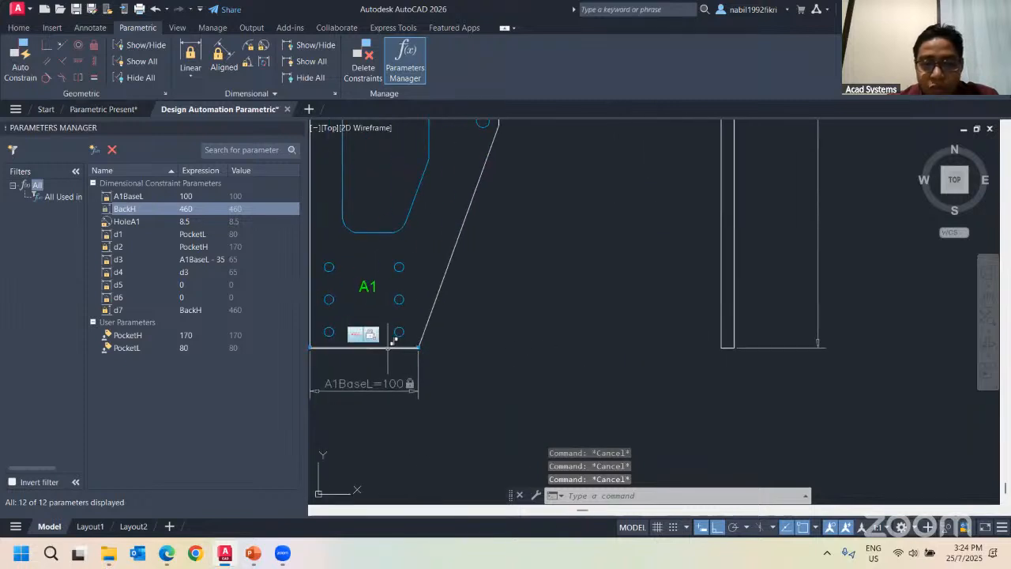
pyautogui.click(394, 348)
pyautogui.press('Escape')
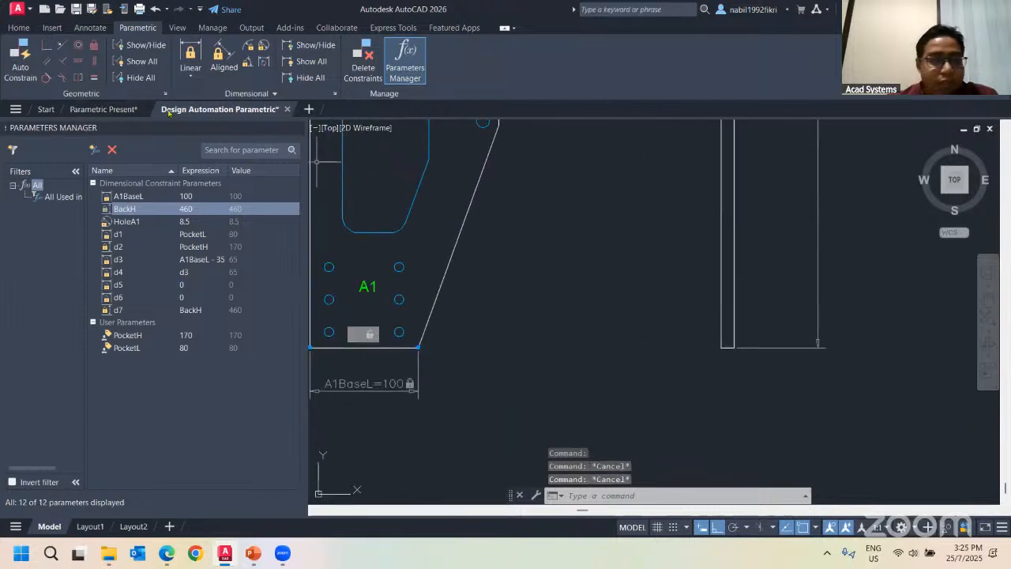
pyautogui.scroll(-1, 395, 223)
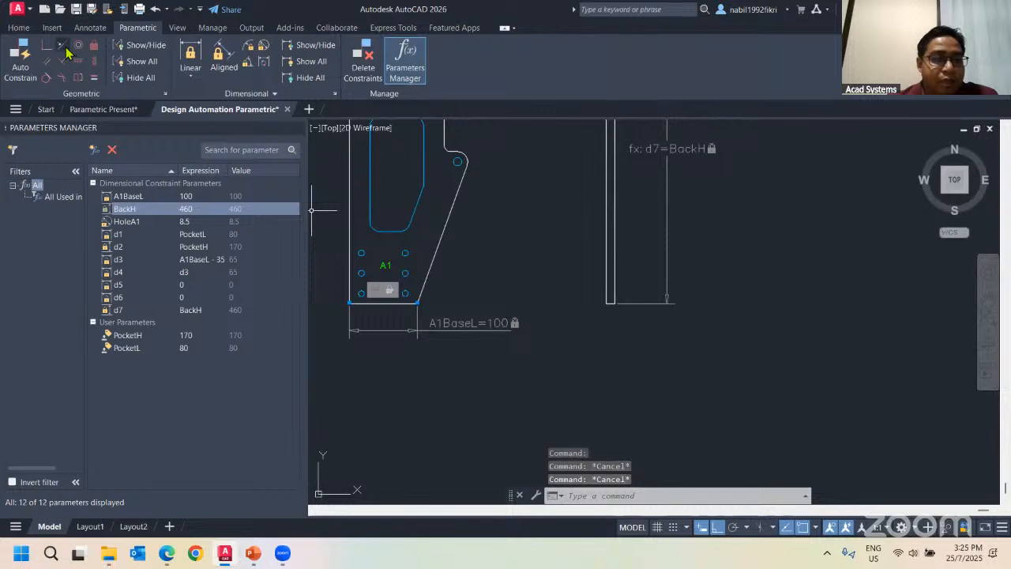
pyautogui.click(63, 46)
pyautogui.click(391, 303)
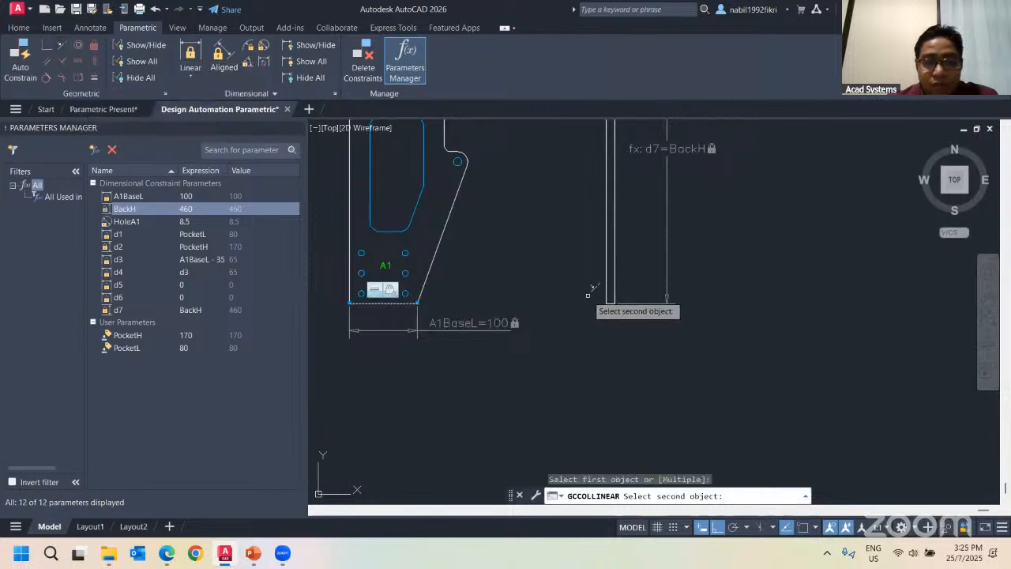
pyautogui.click(624, 303)
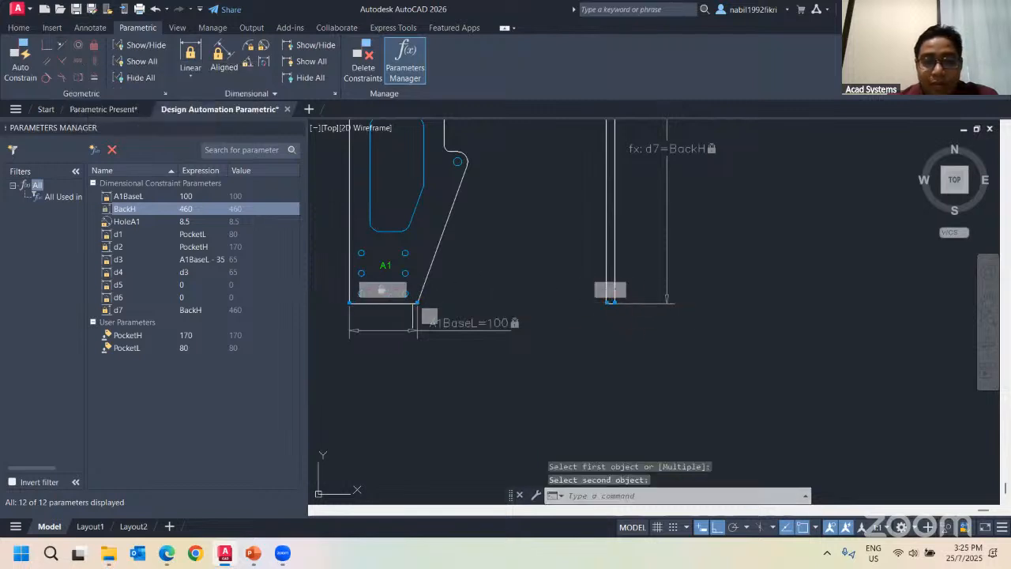
# Set the BackH parameter to 480 to drive the height of the plate and its side view
pyautogui.scroll(-2, 608, 399)
pyautogui.doubleClick(184, 209)
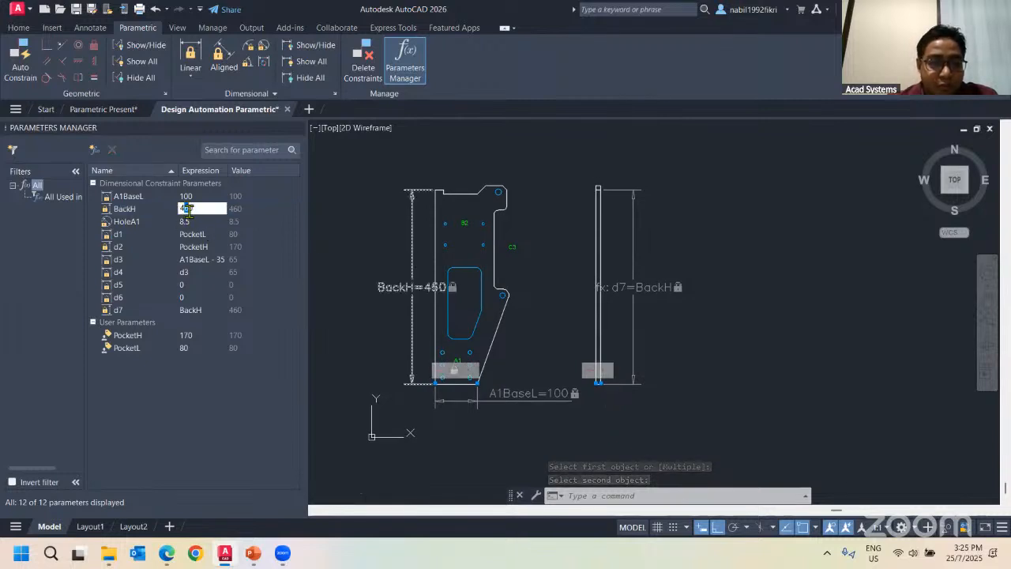
pyautogui.press('Return')
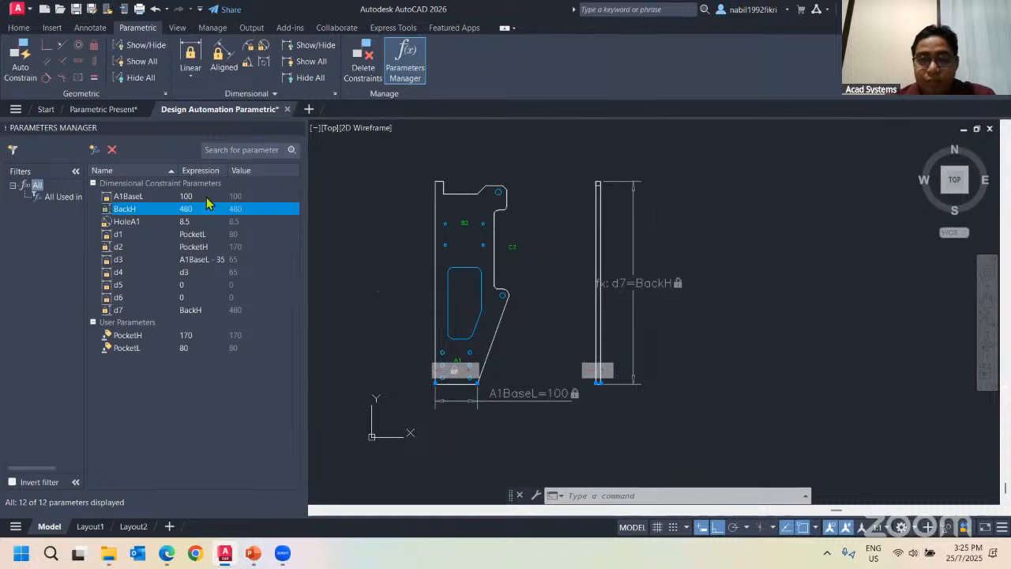
pyautogui.press('Escape')
pyautogui.press('Escape')
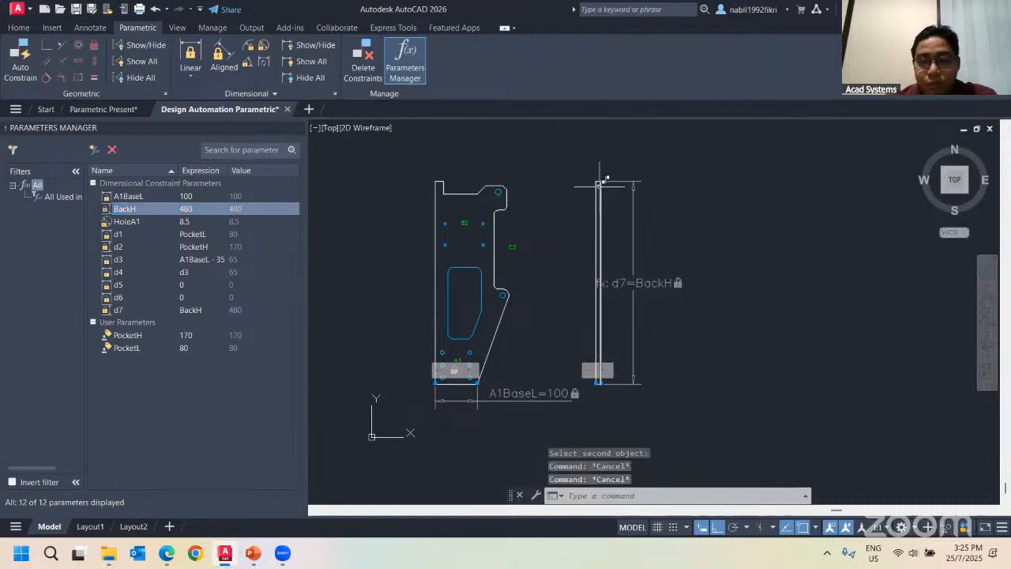
# Try stretching the side view's right edge by its upper end grip, and clear the selection
pyautogui.click(602, 181)
pyautogui.click(600, 182)
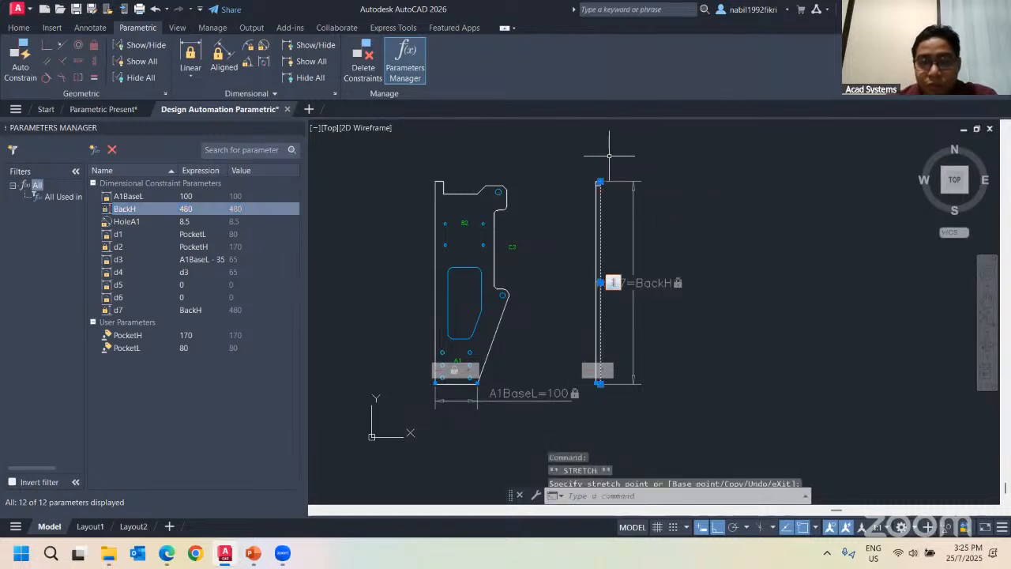
pyautogui.press('Escape')
pyautogui.press('Escape')
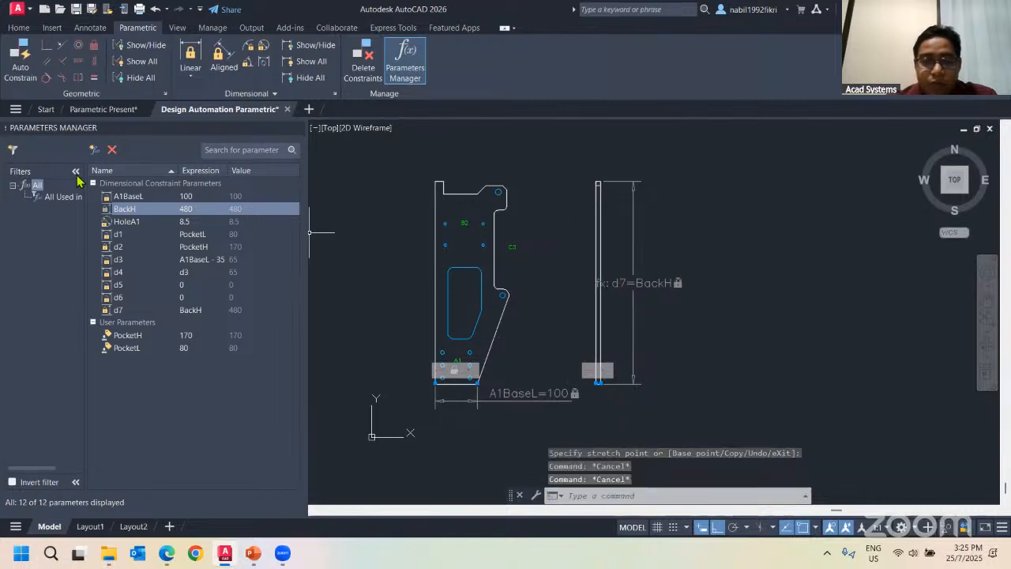
# Try a BackH parameter value of 450, and undo the change
pyautogui.doubleClick(187, 208)
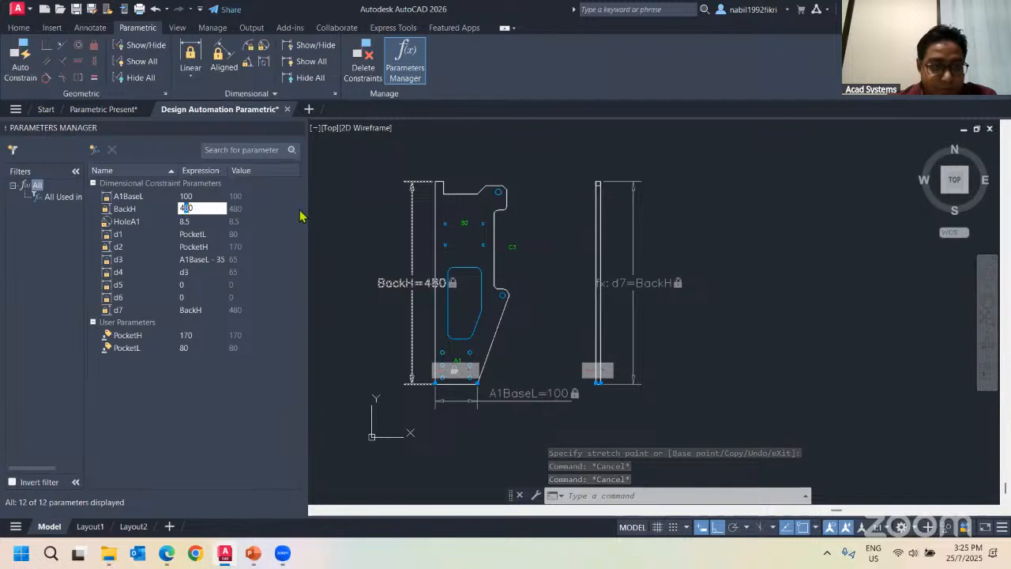
pyautogui.write('5')
pyautogui.press('Return')
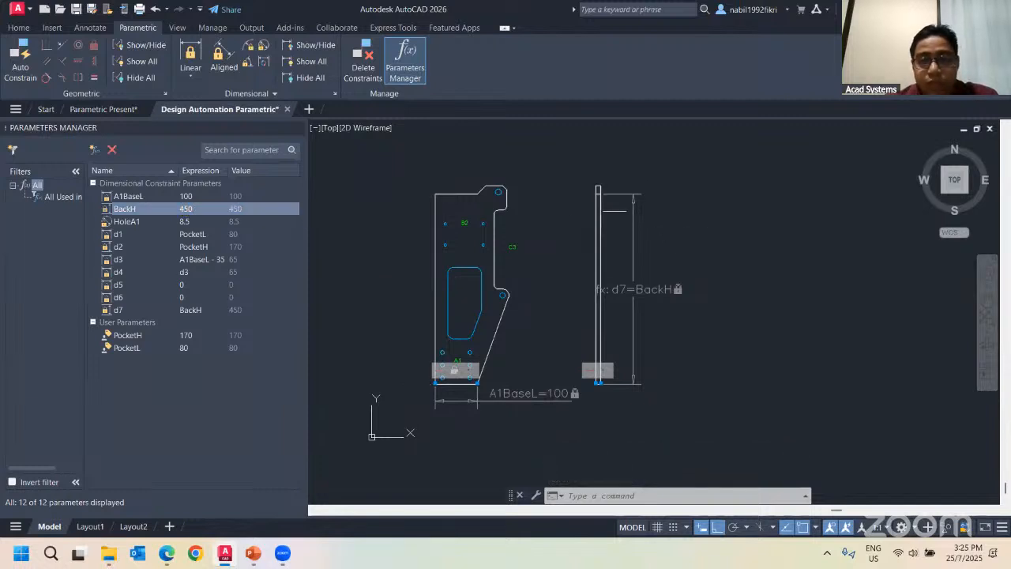
pyautogui.click(183, 209)
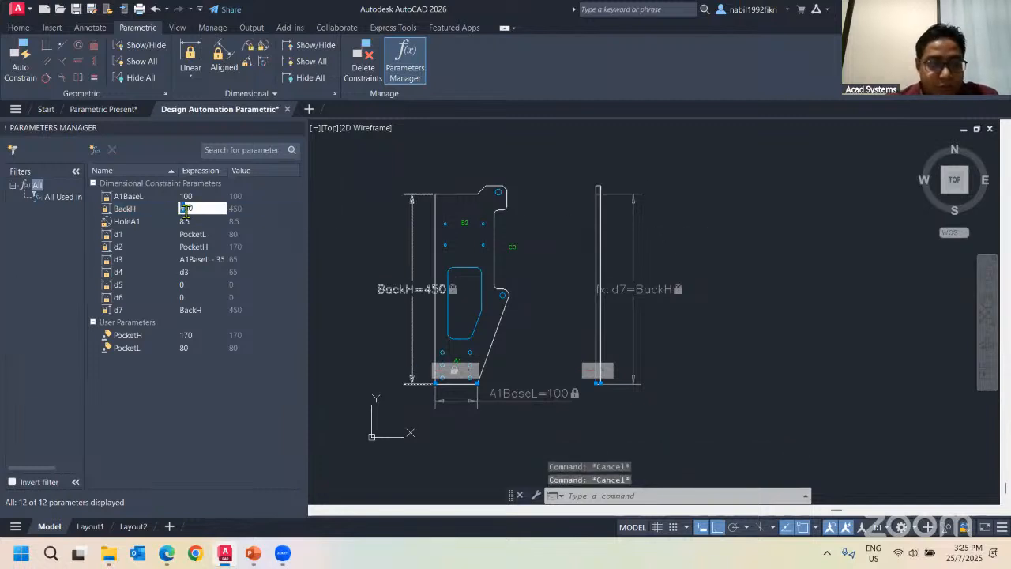
pyautogui.hotkey('ctrl', 'z')
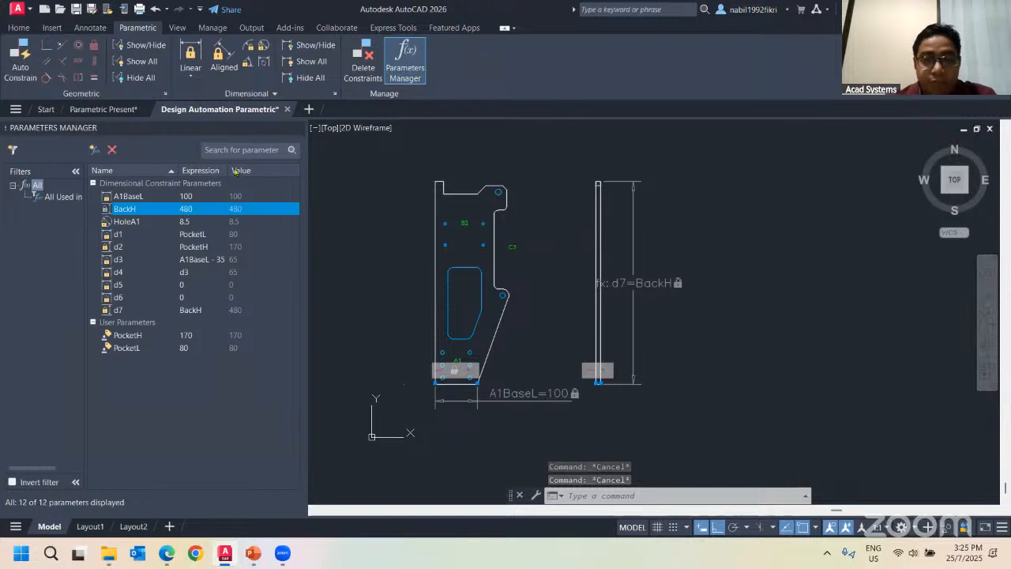
# Set the BackH parameter to 460 to drive the height of the plate and its side view
pyautogui.click(183, 209)
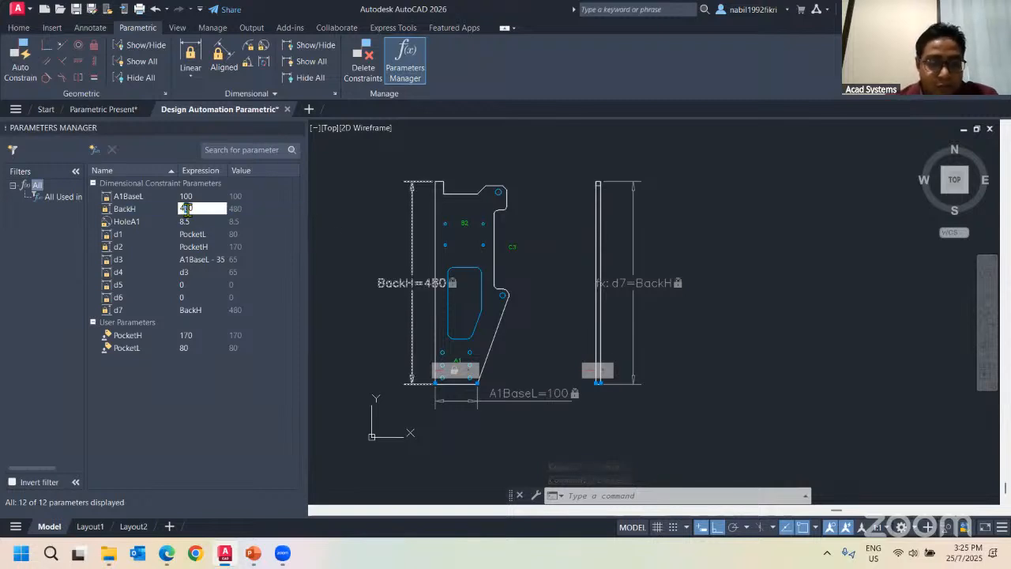
pyautogui.write('6')
pyautogui.press('Return')
pyautogui.press('Escape')
pyautogui.scroll(4, 474, 237)
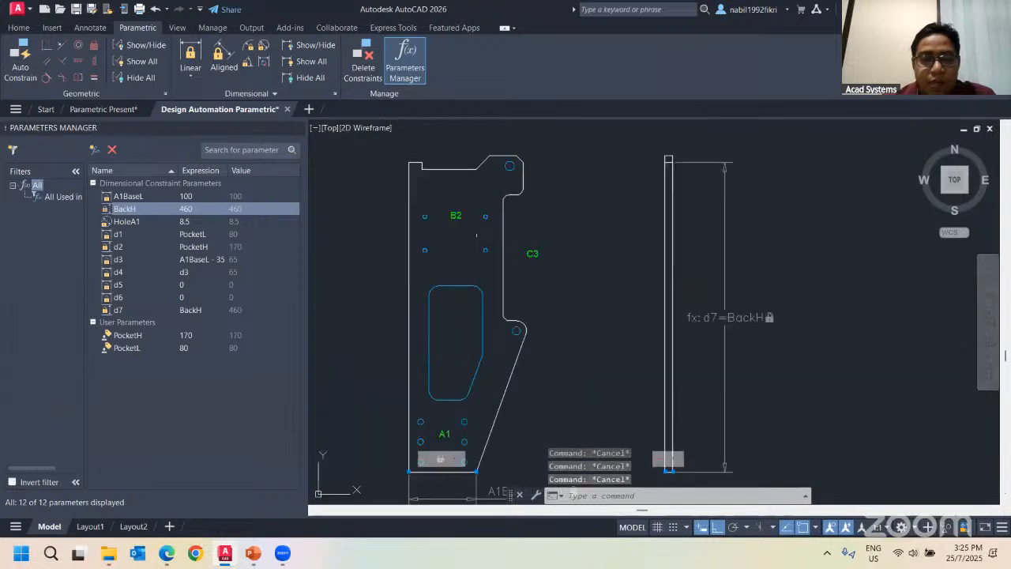
# Examine the A1BaseL and d1 to d6 dimensional constraint parameters to review which dimensions already control the plate
pyautogui.click(128, 195)
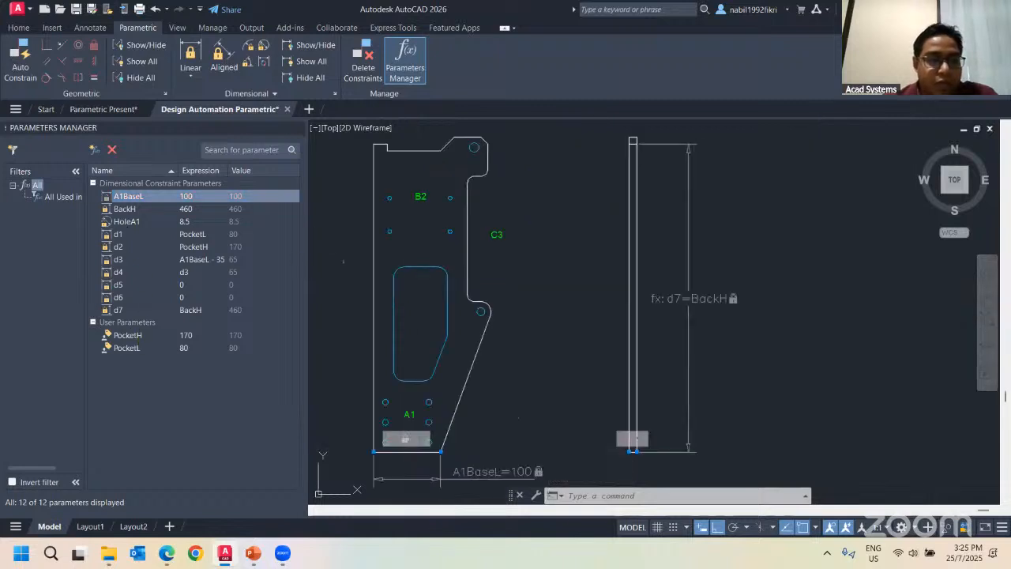
pyautogui.scroll(-2, 343, 262)
pyautogui.moveTo(397, 264); pyautogui.dragTo(471, 269, button='middle')
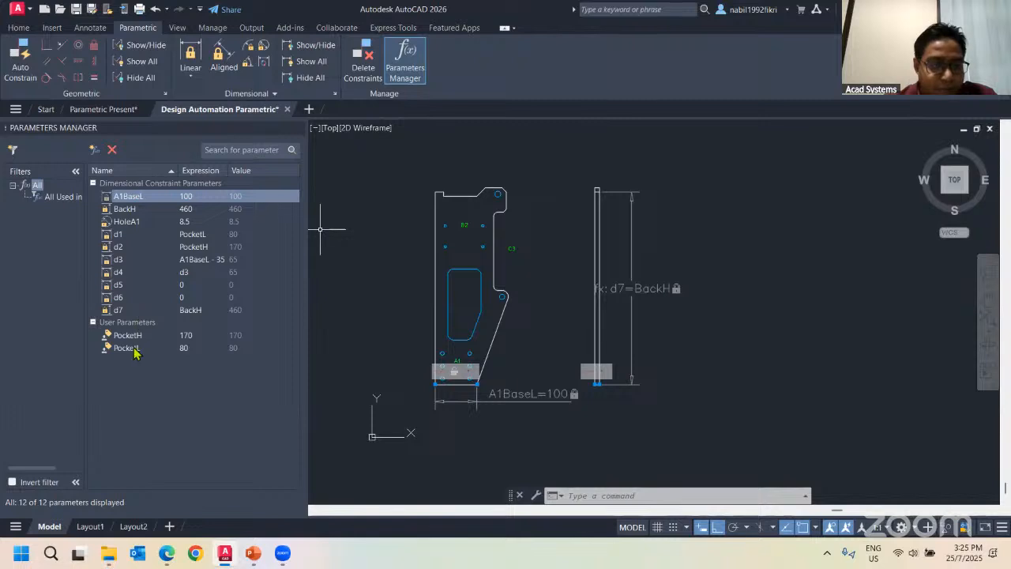
pyautogui.click(124, 239)
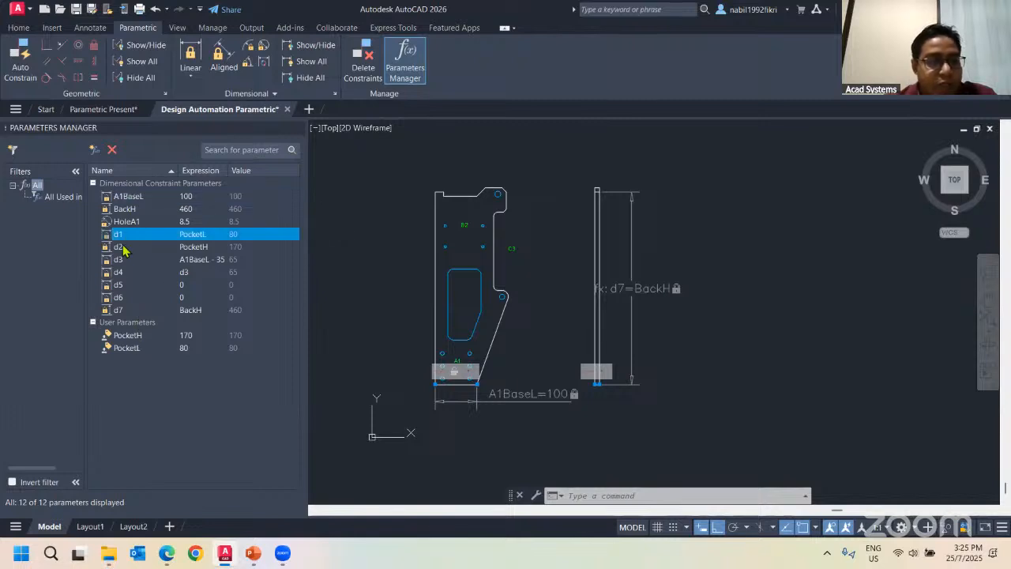
pyautogui.click(122, 250)
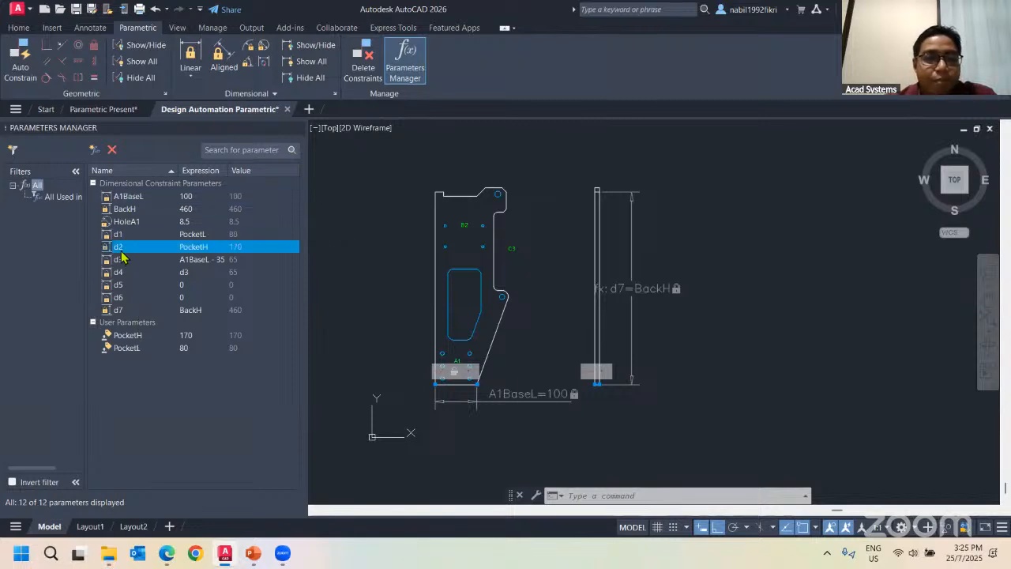
pyautogui.click(123, 269)
pyautogui.click(124, 286)
pyautogui.click(128, 299)
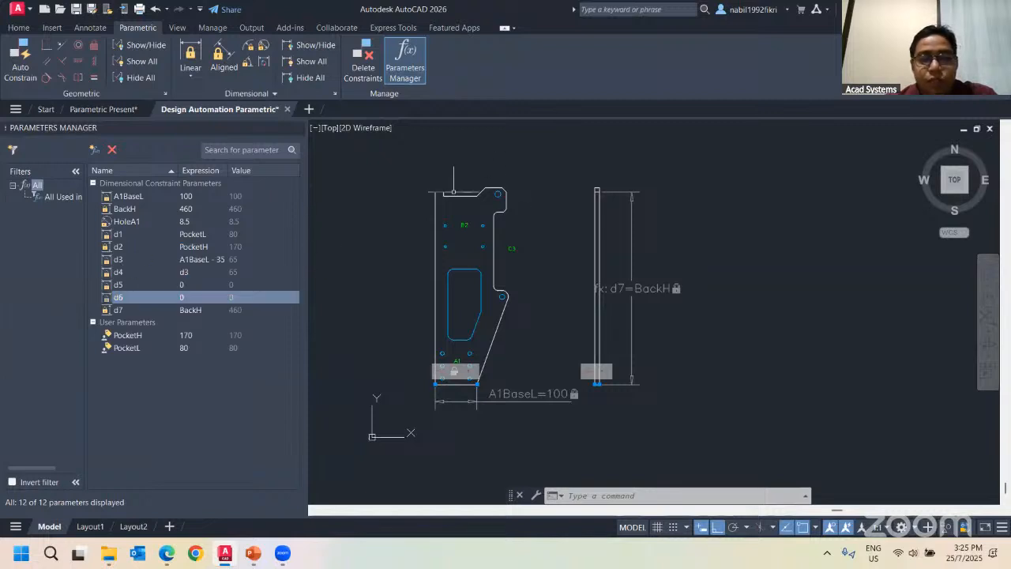
# Try stretching the short vertical edge beside the plate's upper hole outward by its midpoint grip, and undo the stretch
pyautogui.scroll(2, 436, 202)
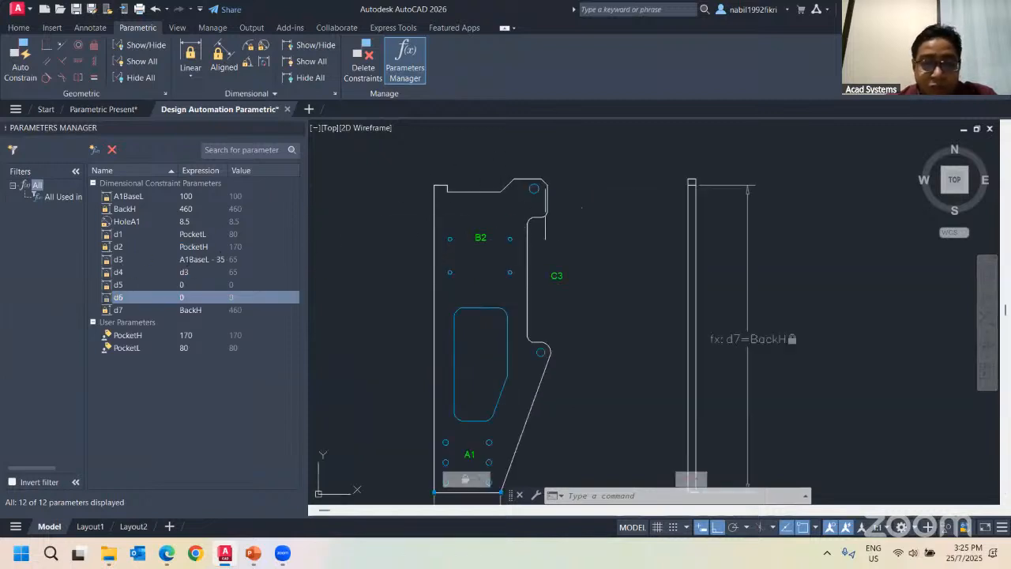
pyautogui.moveTo(546, 192); pyautogui.dragTo(496, 232, button='middle')
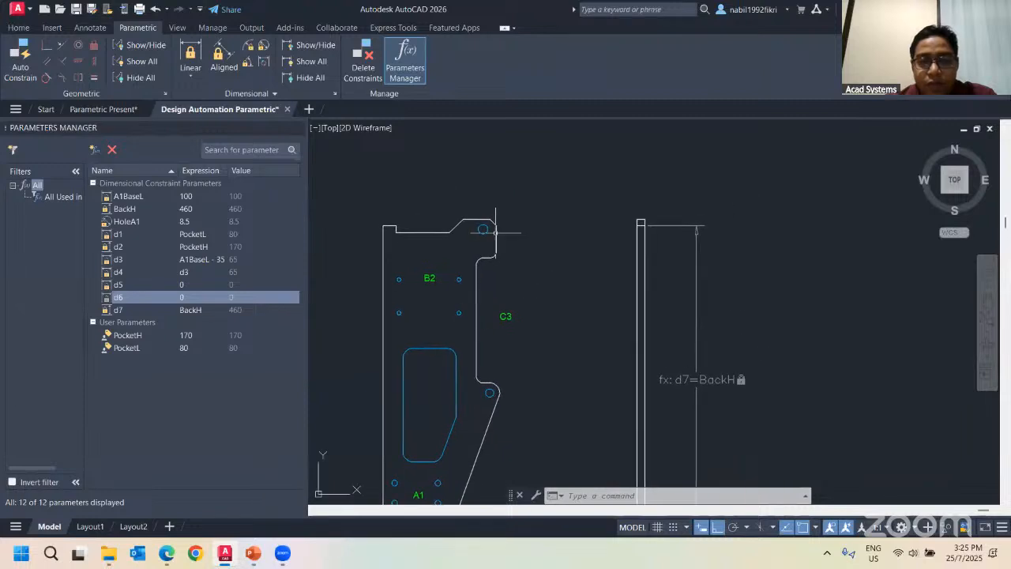
pyautogui.scroll(2, 496, 233)
pyautogui.click(495, 237)
pyautogui.click(495, 241)
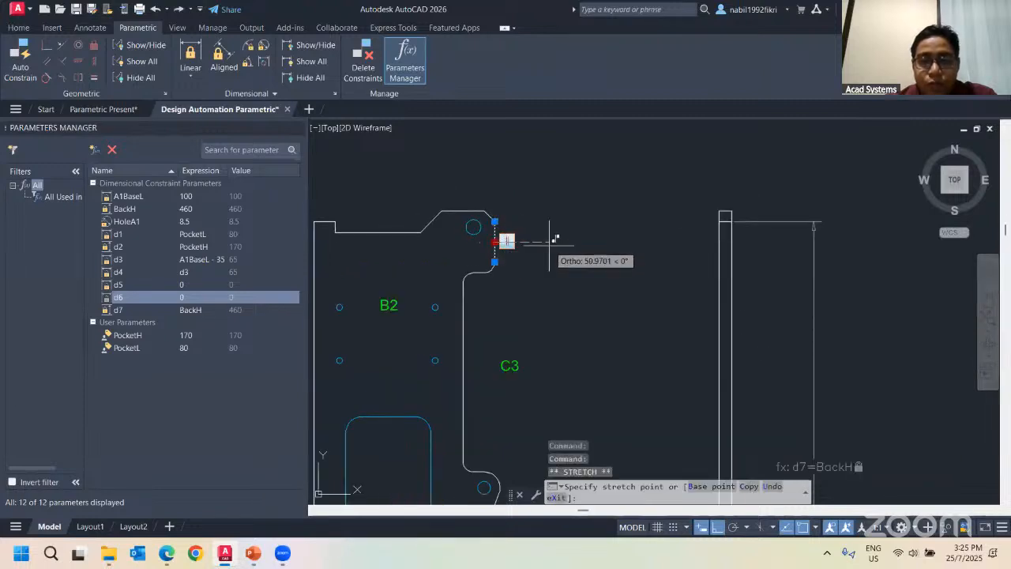
pyautogui.scroll(4, 480, 214)
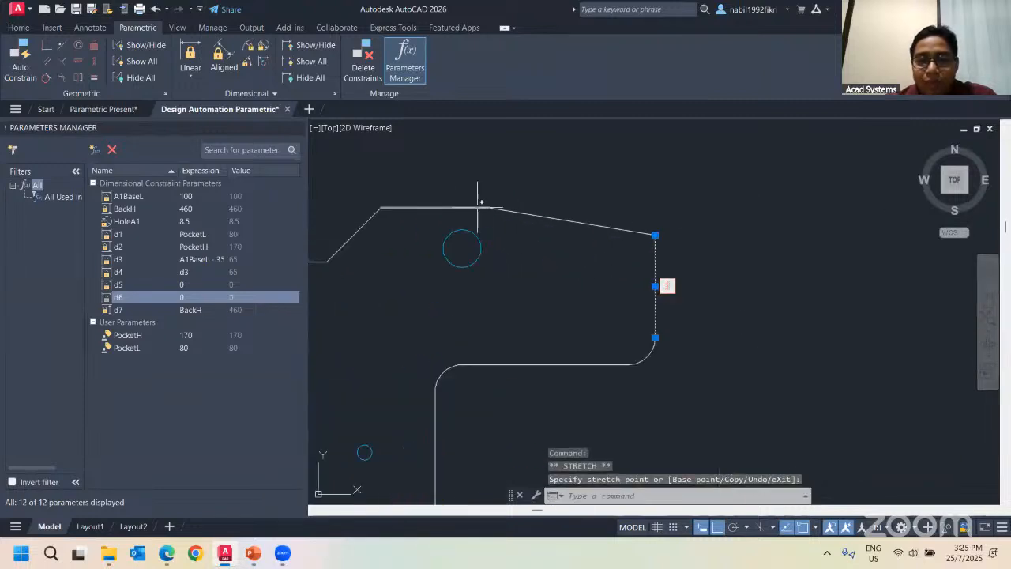
pyautogui.hotkey('ctrl', 'z')
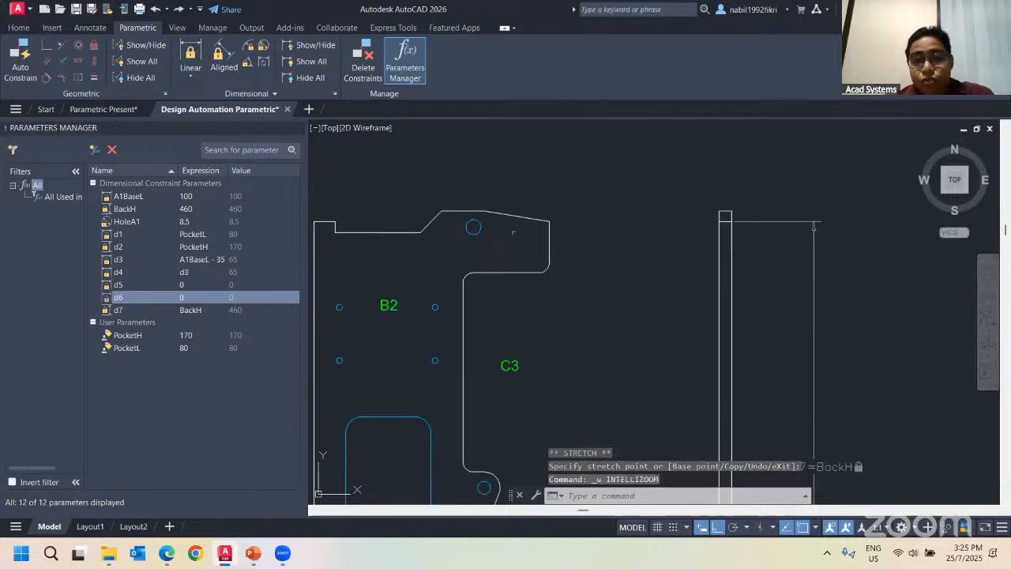
pyautogui.press('Escape')
pyautogui.press('Escape')
pyautogui.press('Escape')
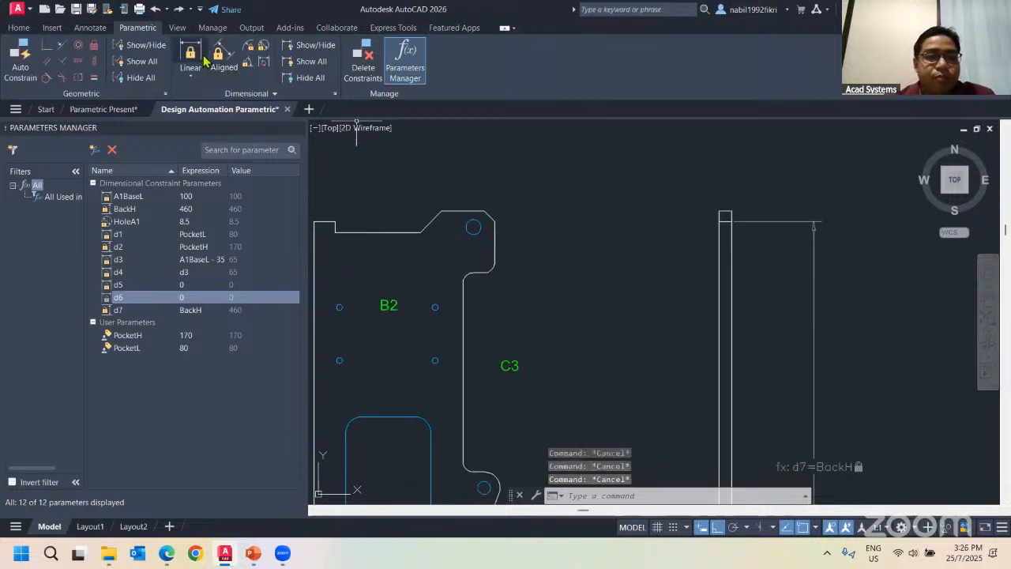
# Add an angular dimensional constraint between the plate's top edge and the chamfer beside the upper hole
pyautogui.scroll(2, 533, 163)
pyautogui.scroll(2, 457, 166)
pyautogui.moveTo(462, 224); pyautogui.dragTo(546, 190, button='middle')
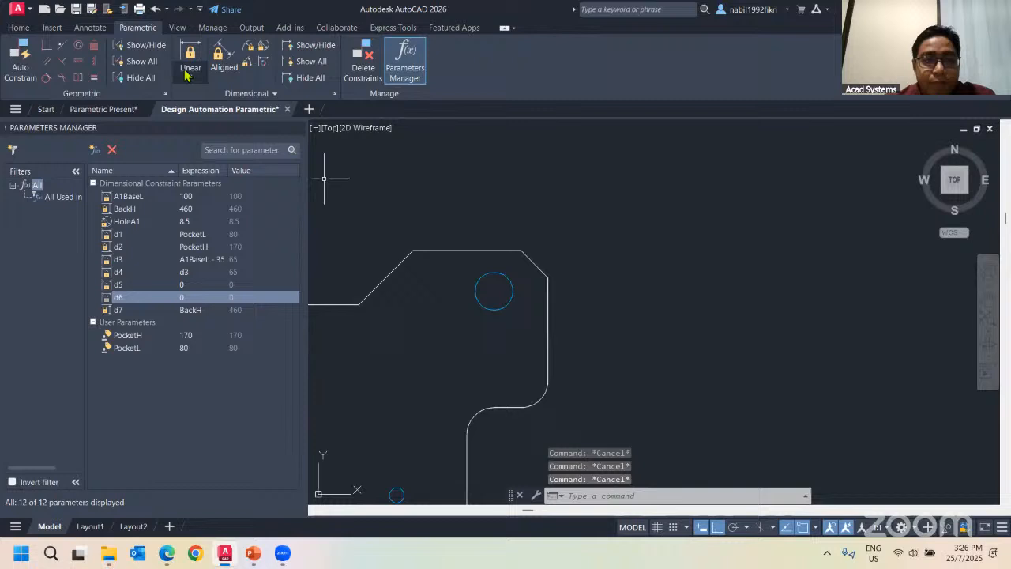
pyautogui.click(249, 62)
pyautogui.scroll(4, 490, 229)
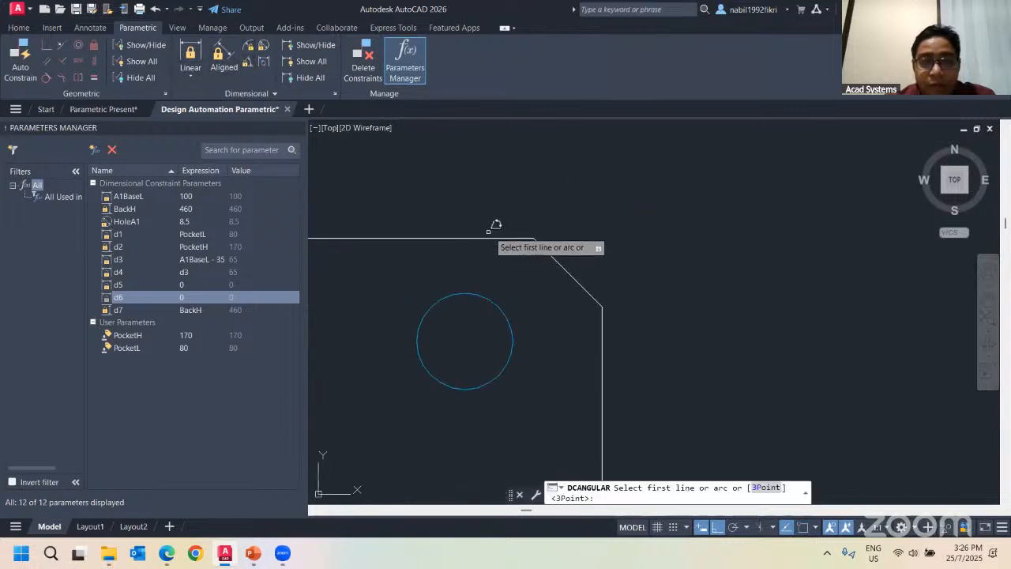
pyautogui.click(501, 237)
pyautogui.click(556, 258)
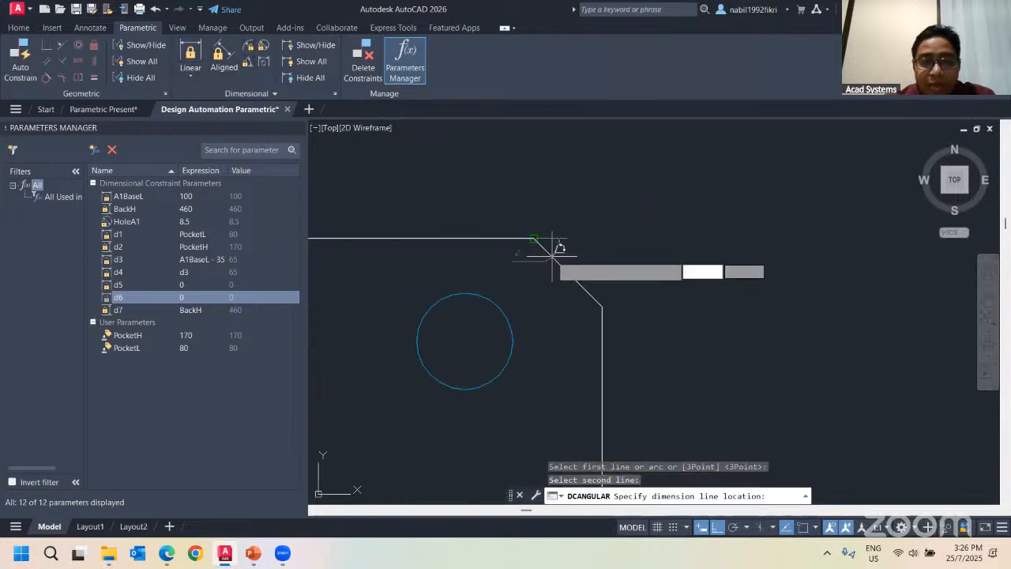
pyautogui.click(510, 276)
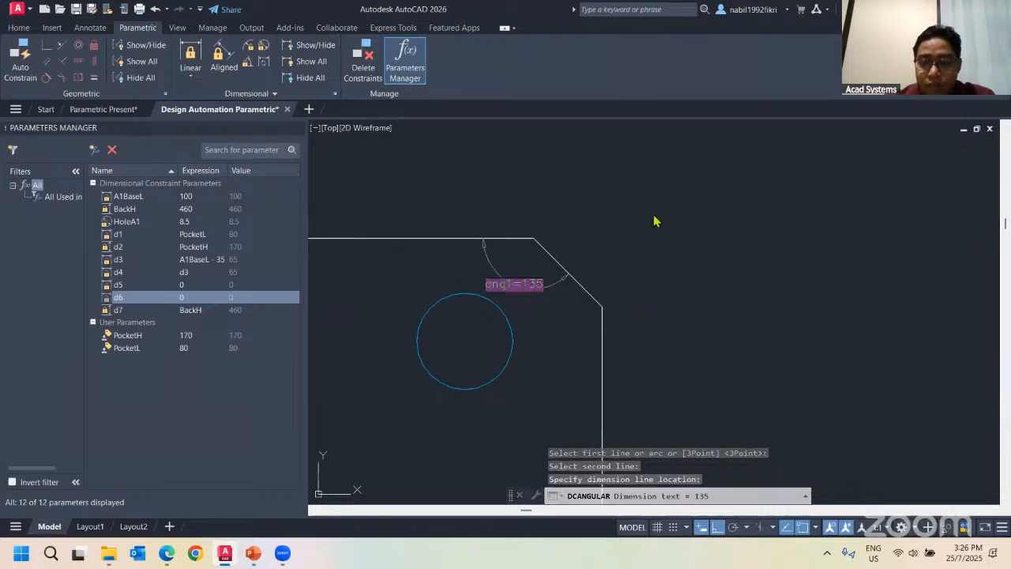
pyautogui.press('Return')
pyautogui.press('Escape')
pyautogui.scroll(-4, 601, 261)
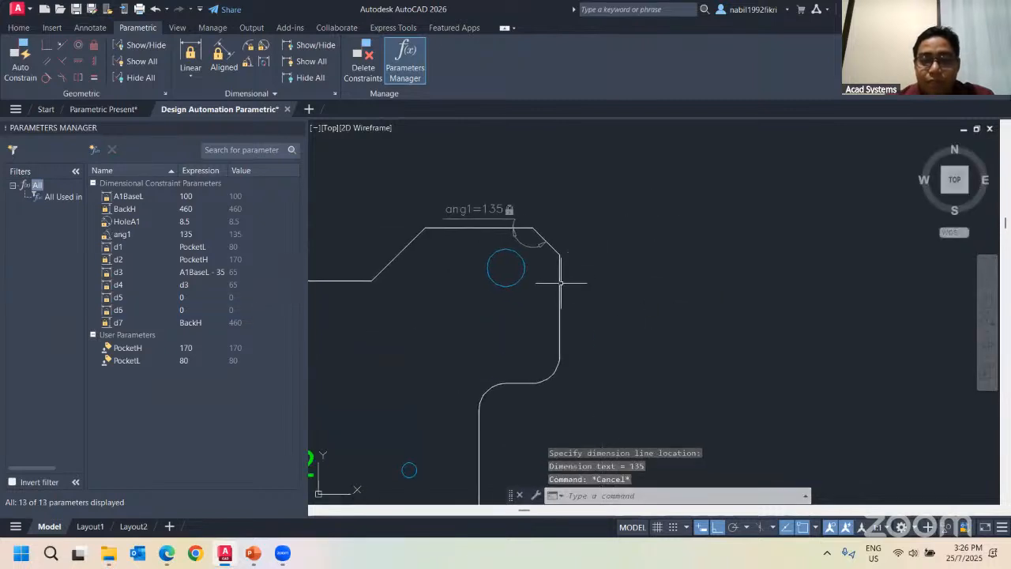
# Test the chamfer's angular constraint by stretching the adjoining vertical edge outward, and undo the stretch
pyautogui.click(561, 285)
pyautogui.click(560, 302)
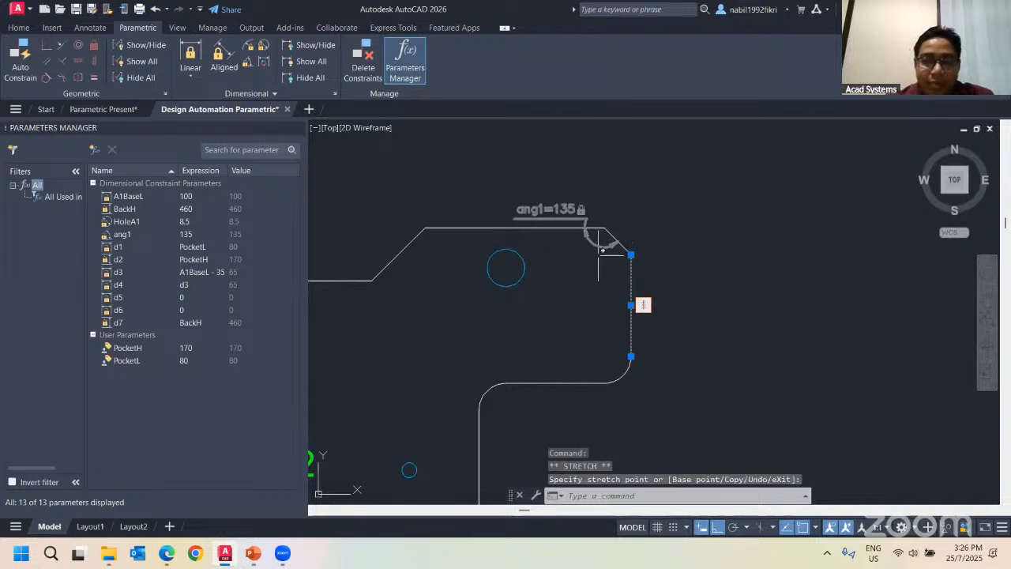
pyautogui.hotkey('ctrl', 'z')
pyautogui.moveTo(623, 279); pyautogui.dragTo(665, 256, button='middle')
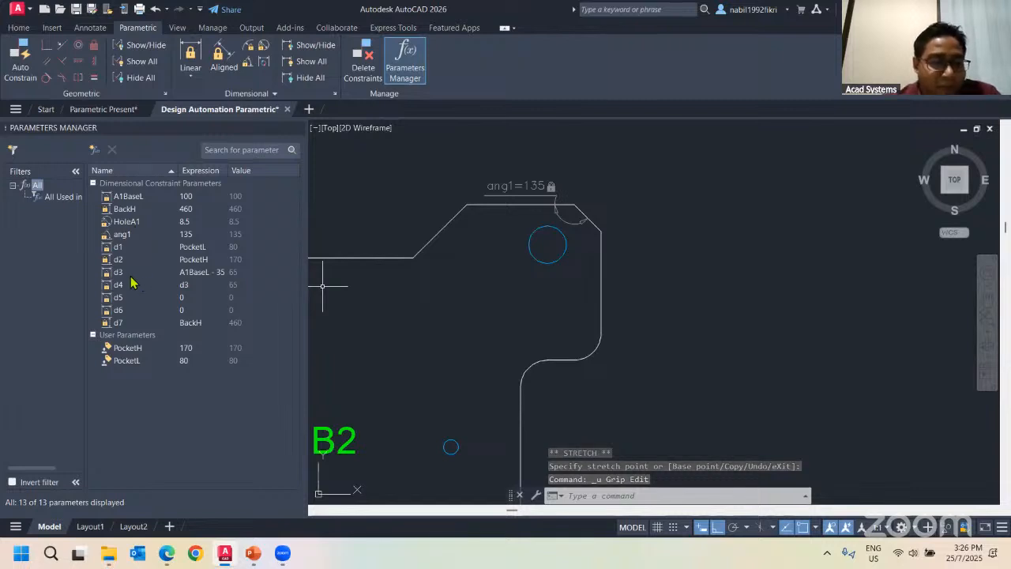
pyautogui.scroll(-2, 614, 287)
pyautogui.moveTo(543, 280); pyautogui.dragTo(612, 236, button='middle')
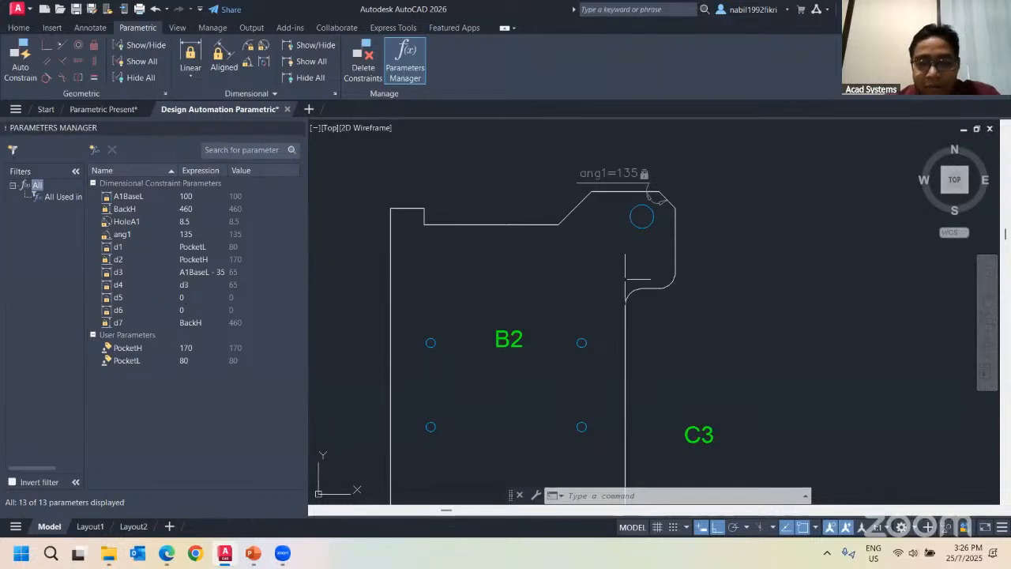
# Stretch the vertical edge beside the upper hole outward again to check the hole's edge distance, and undo it
pyautogui.scroll(-1, 638, 276)
pyautogui.moveTo(638, 275); pyautogui.dragTo(531, 251, button='middle')
pyautogui.scroll(1, 541, 238)
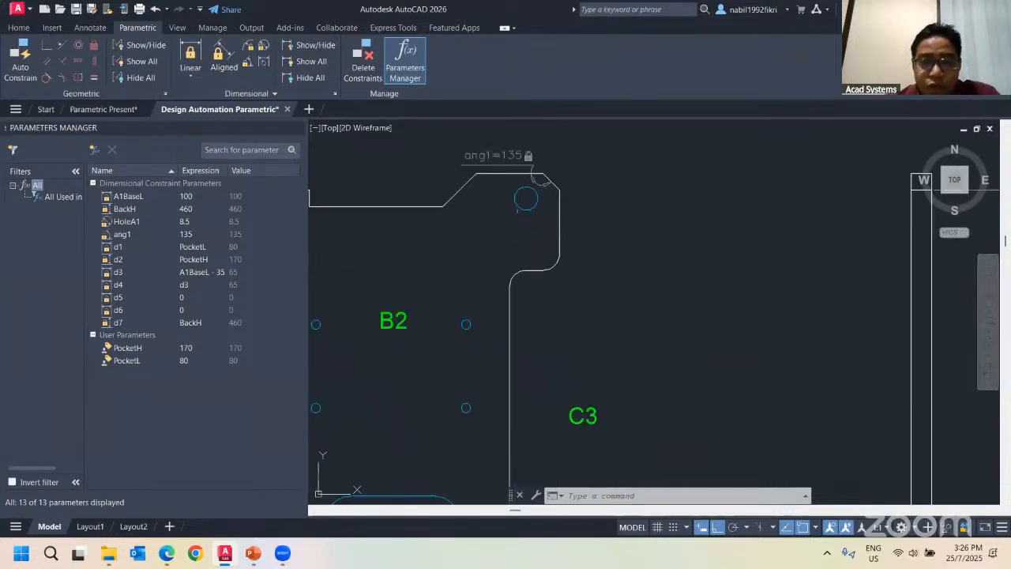
pyautogui.click(559, 221)
pyautogui.click(559, 221)
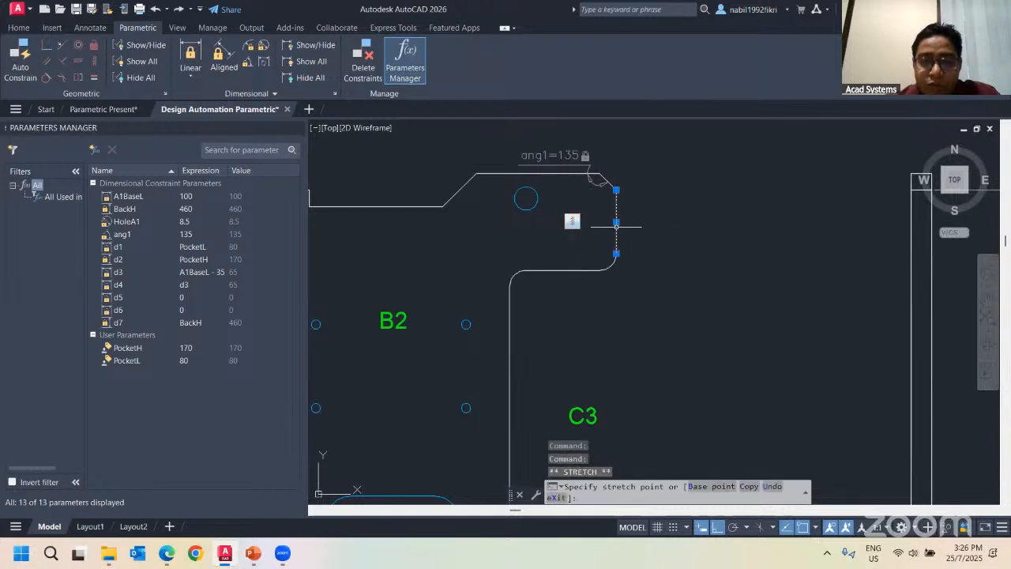
pyautogui.click(616, 227)
pyautogui.hotkey('ctrl', 'z')
pyautogui.press('Escape')
pyautogui.press('Escape')
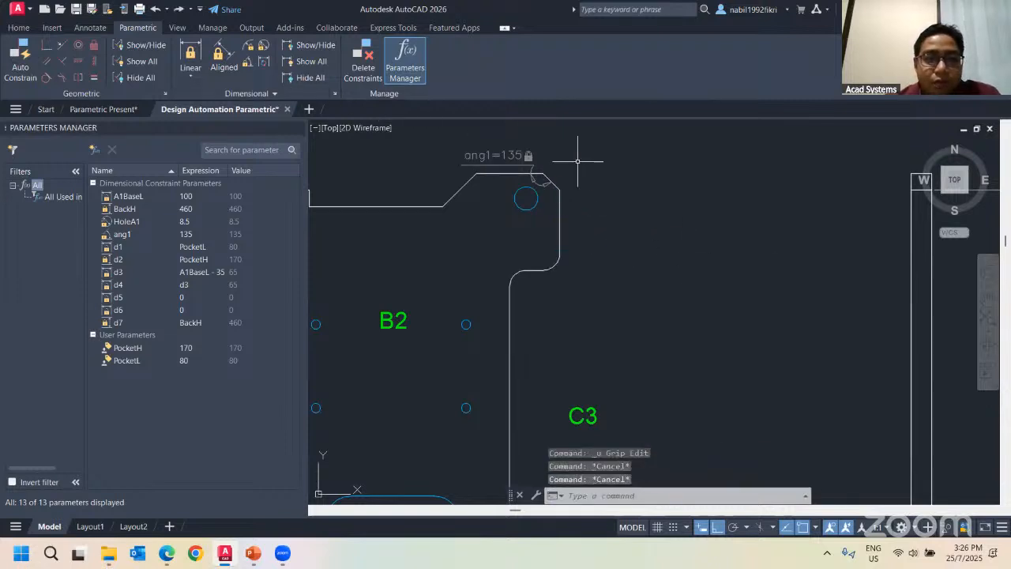
# Add a horizontal linear dimensional constraint from the upper hole's centre to the vertical edge beside it
pyautogui.click(190, 53)
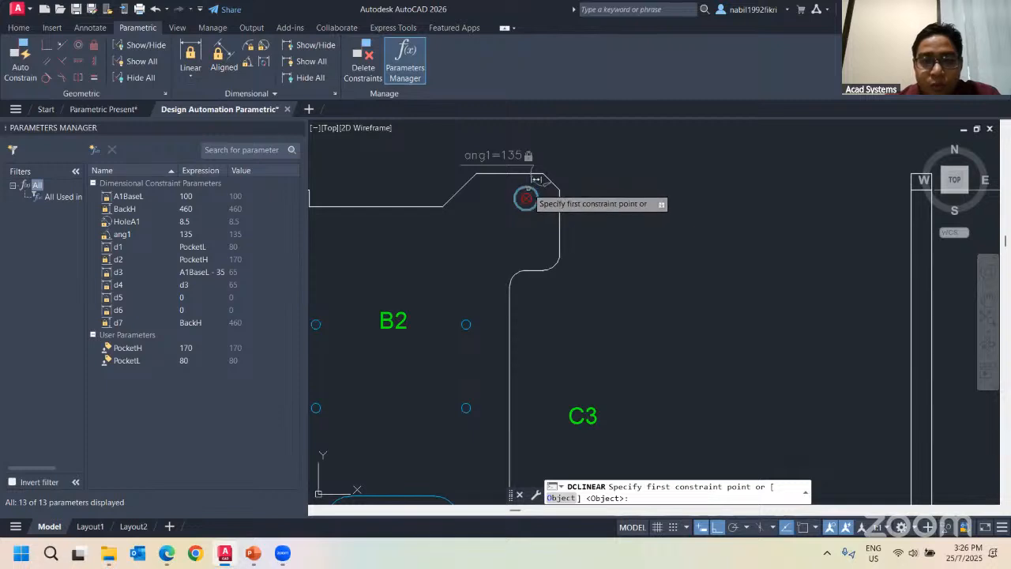
pyautogui.click(525, 198)
pyautogui.click(558, 207)
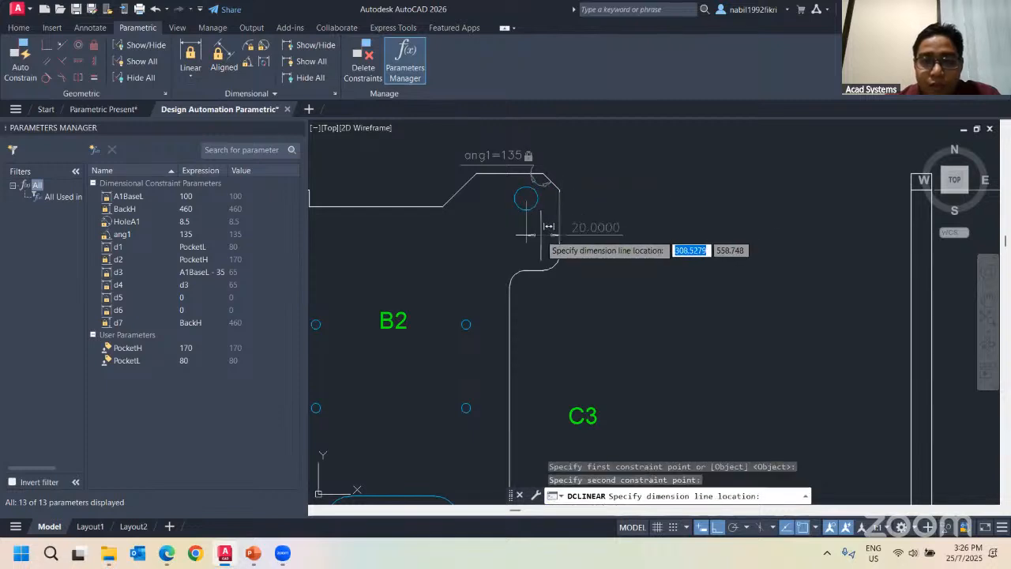
pyautogui.click(526, 235)
pyautogui.click(750, 232)
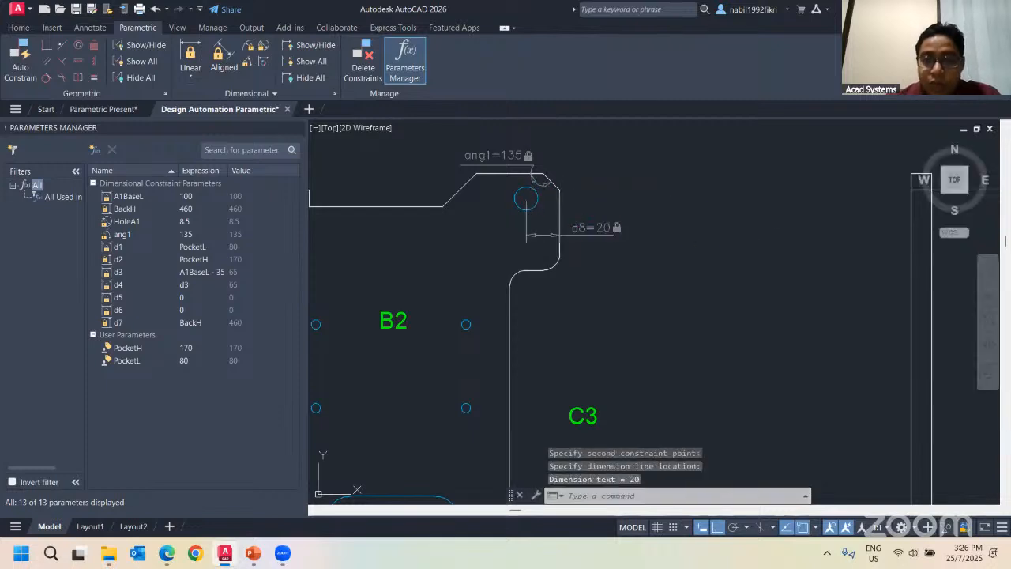
pyautogui.press('Escape')
pyautogui.press('Escape')
pyautogui.press('Escape')
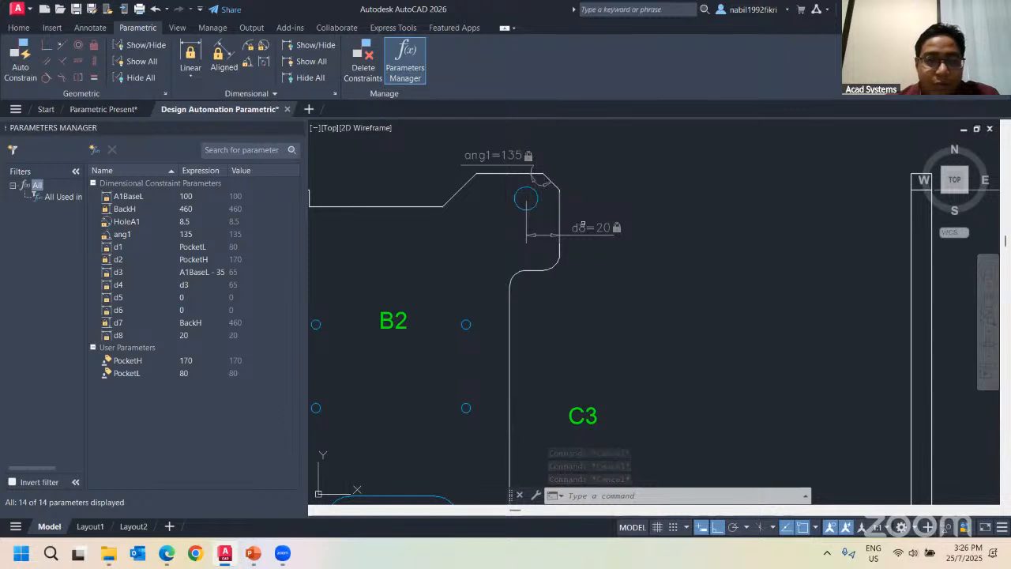
# Add a vertical linear dimensional constraint between the plate's top edge and the upper hole's centre, set to 20
pyautogui.click(191, 53)
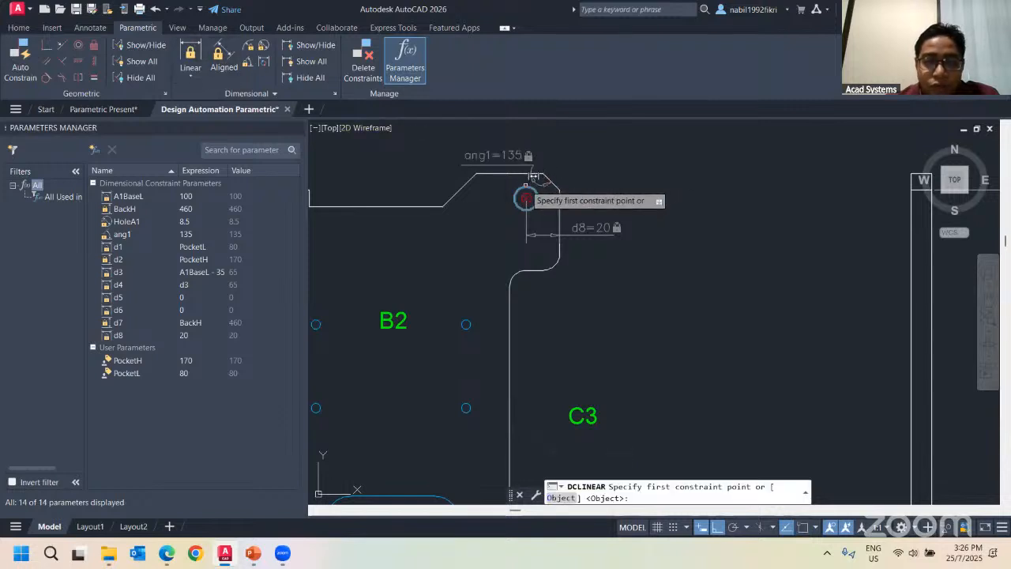
pyautogui.click(534, 173)
pyautogui.click(558, 189)
pyautogui.click(625, 179)
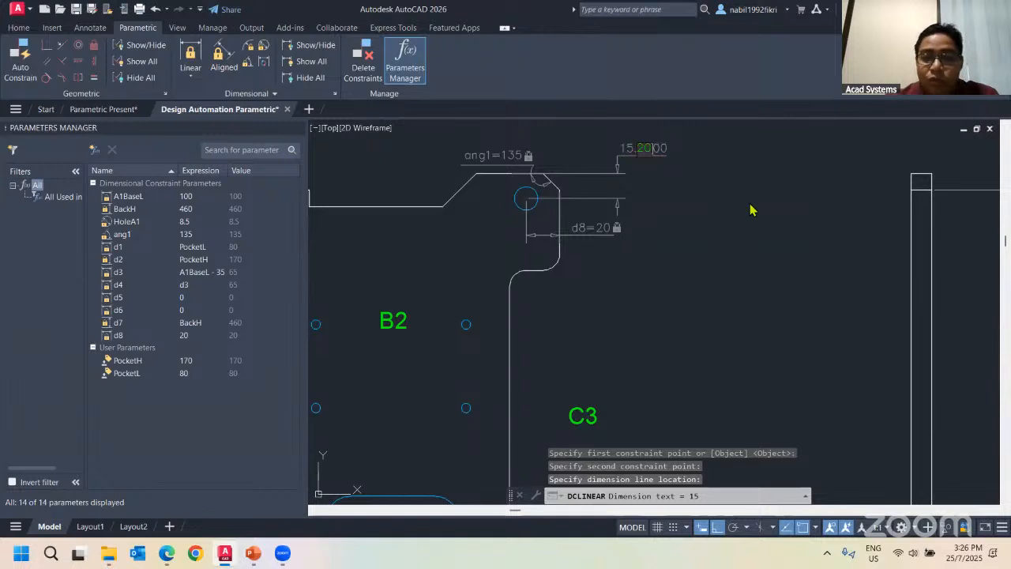
pyautogui.press('Return')
pyautogui.press('Escape')
pyautogui.press('Escape')
pyautogui.scroll(-3, 669, 275)
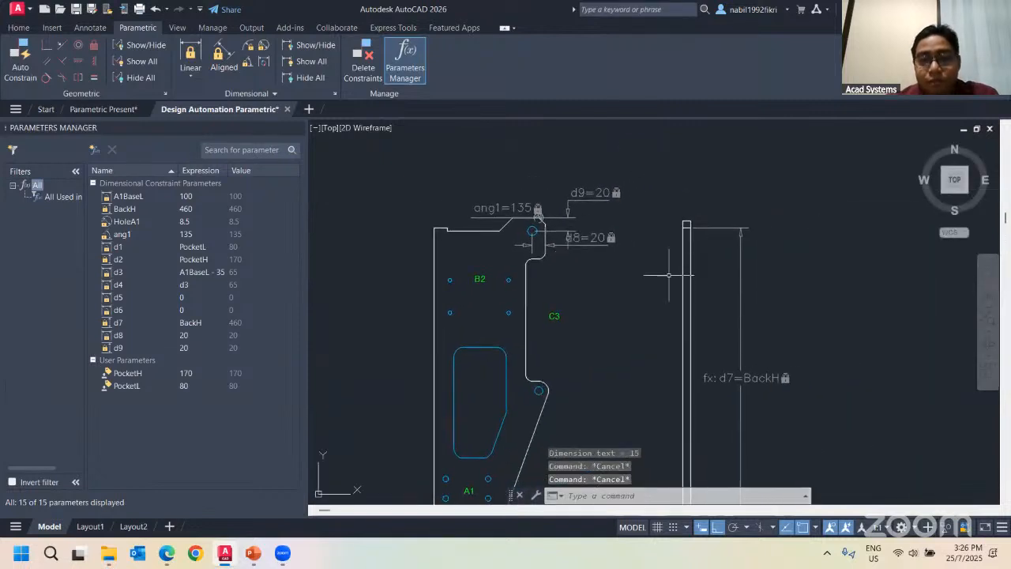
# Stretch the vertical edge beside the upper hole outward and the plate's top edge upward to test the hole's offset constraints
pyautogui.scroll(2, 546, 239)
pyautogui.press('Escape')
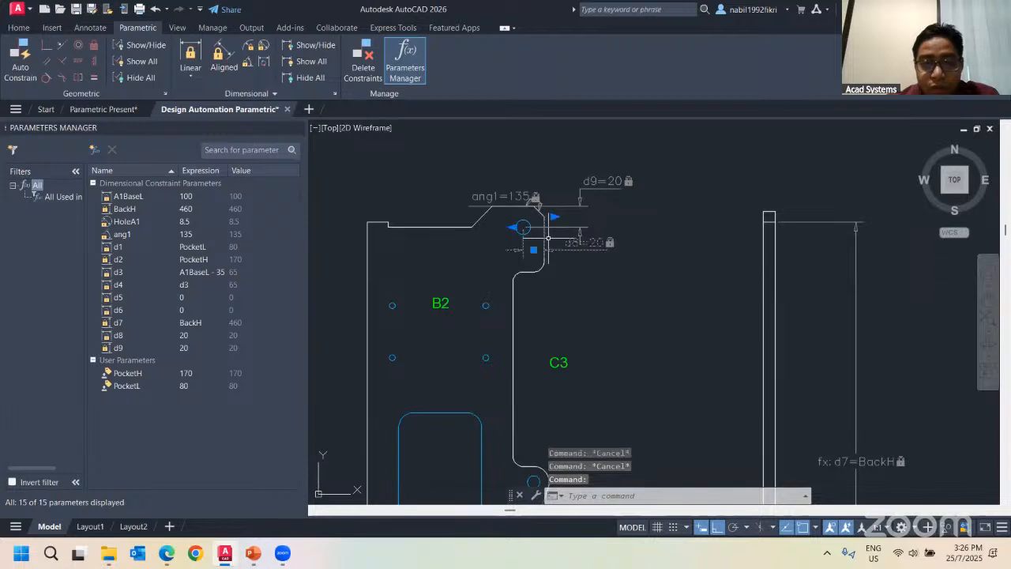
pyautogui.click(294, 82)
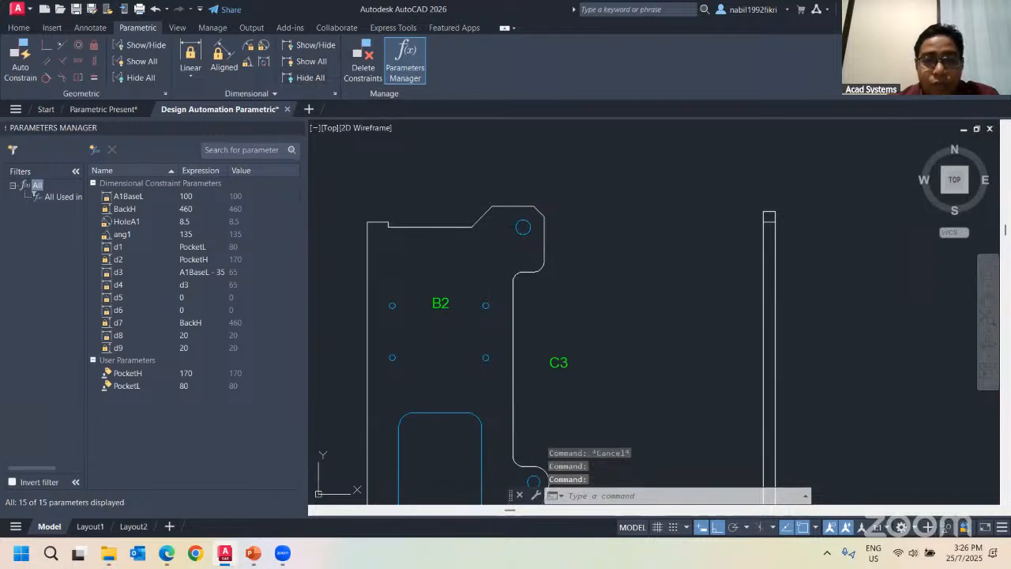
pyautogui.click(548, 236)
pyautogui.click(544, 238)
pyautogui.click(545, 238)
pyautogui.click(576, 238)
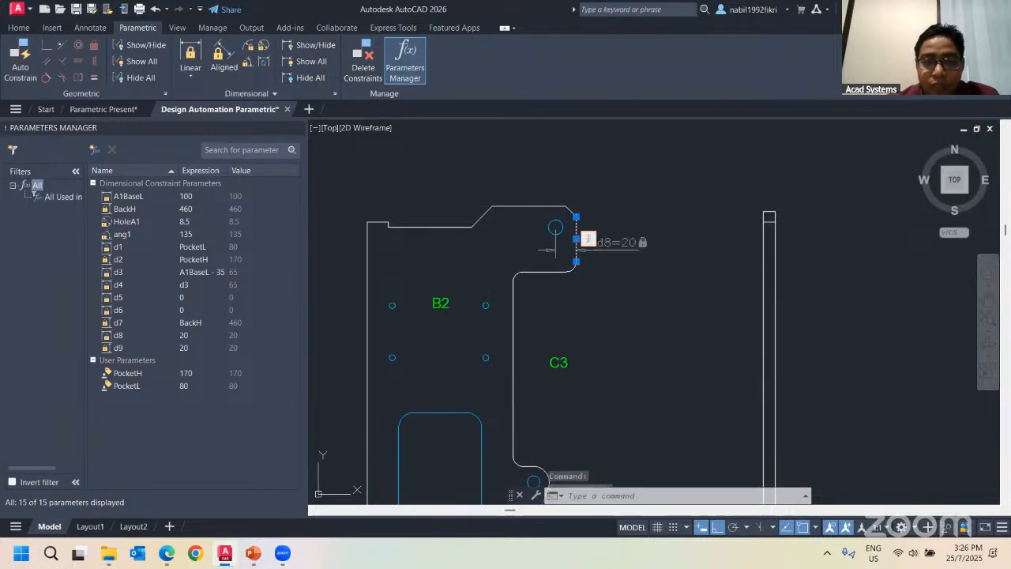
pyautogui.click(529, 164)
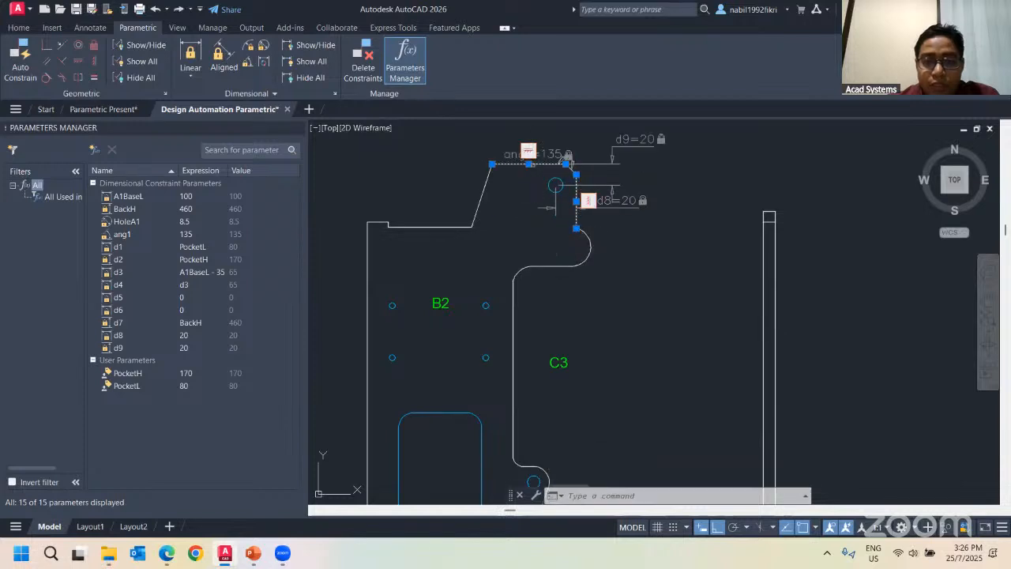
pyautogui.click(576, 228)
pyautogui.scroll(3, 579, 225)
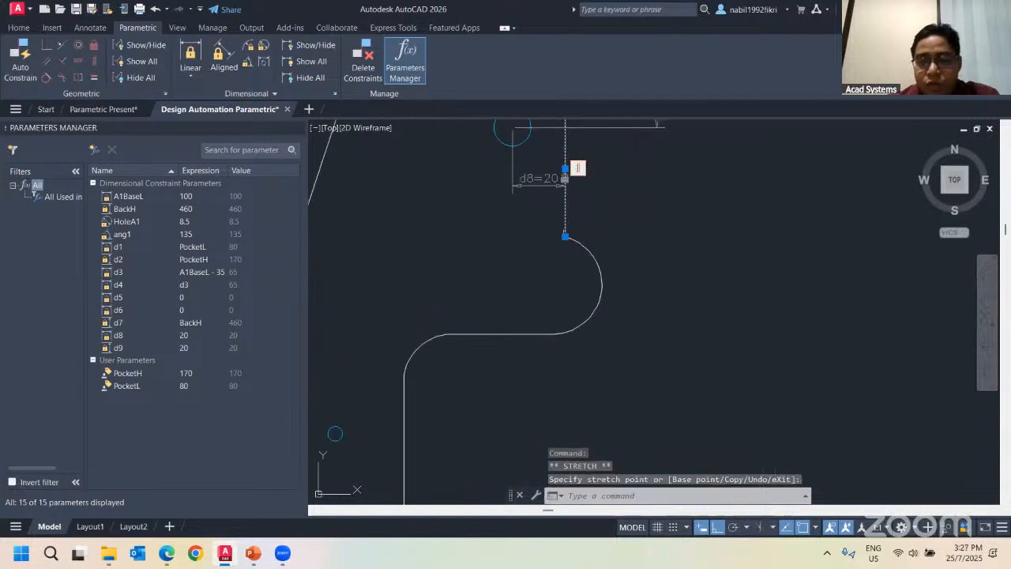
pyautogui.scroll(-2, 332, 166)
pyautogui.press('Escape')
pyautogui.press('Escape')
pyautogui.press('Escape')
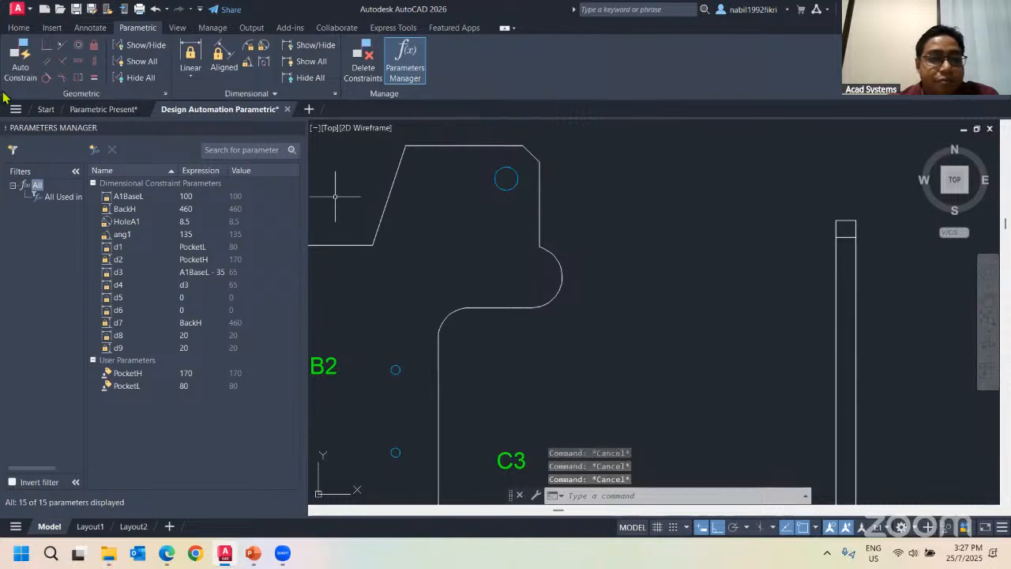
# Apply a tangent constraint between the vertical edge beside the upper hole and the corner arc below it
pyautogui.click(45, 78)
pyautogui.click(539, 236)
pyautogui.click(553, 241)
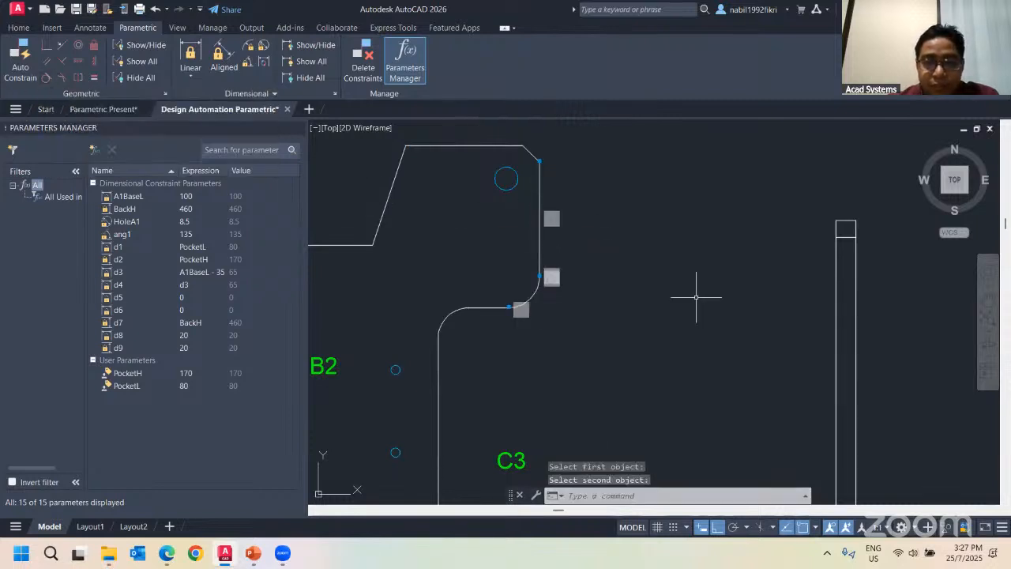
pyautogui.press('Escape')
pyautogui.press('Escape')
# Stretch the plate's top edge downward and the vertical edge beside the upper hole inward to test the tangent corner
pyautogui.scroll(-2, 605, 309)
pyautogui.click(585, 221)
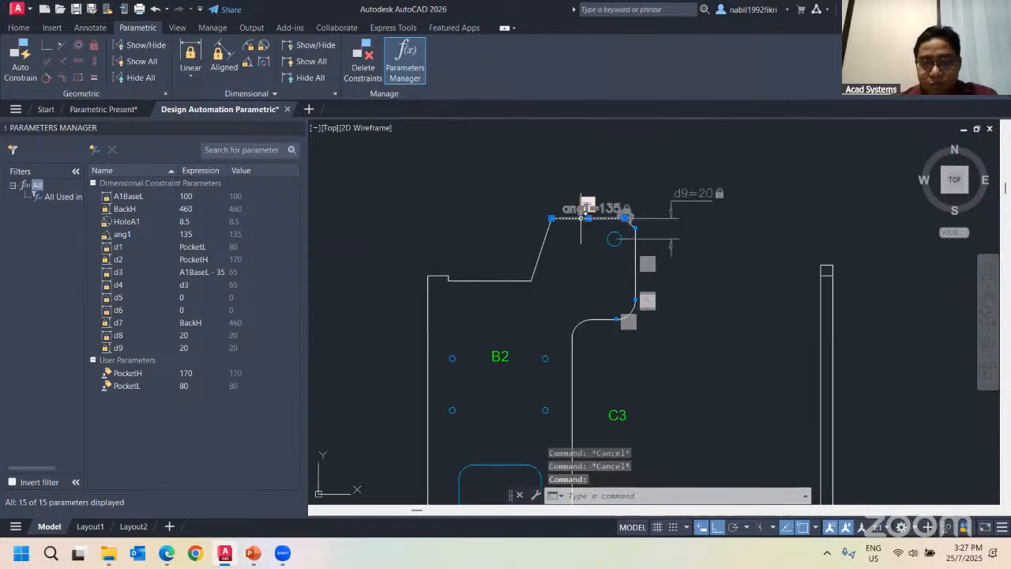
pyautogui.click(587, 218)
pyautogui.click(587, 265)
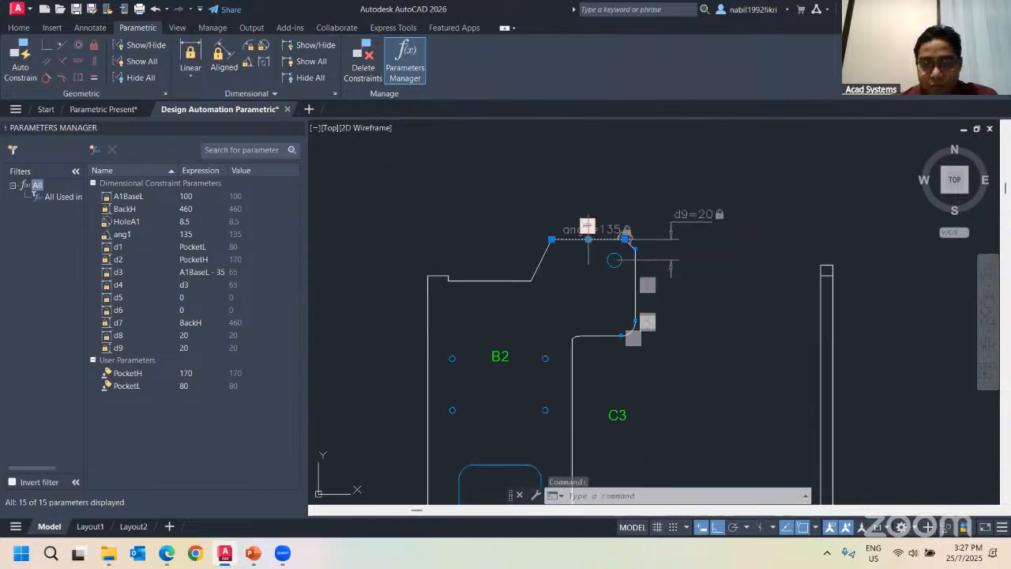
pyautogui.press('Escape')
pyautogui.click(636, 284)
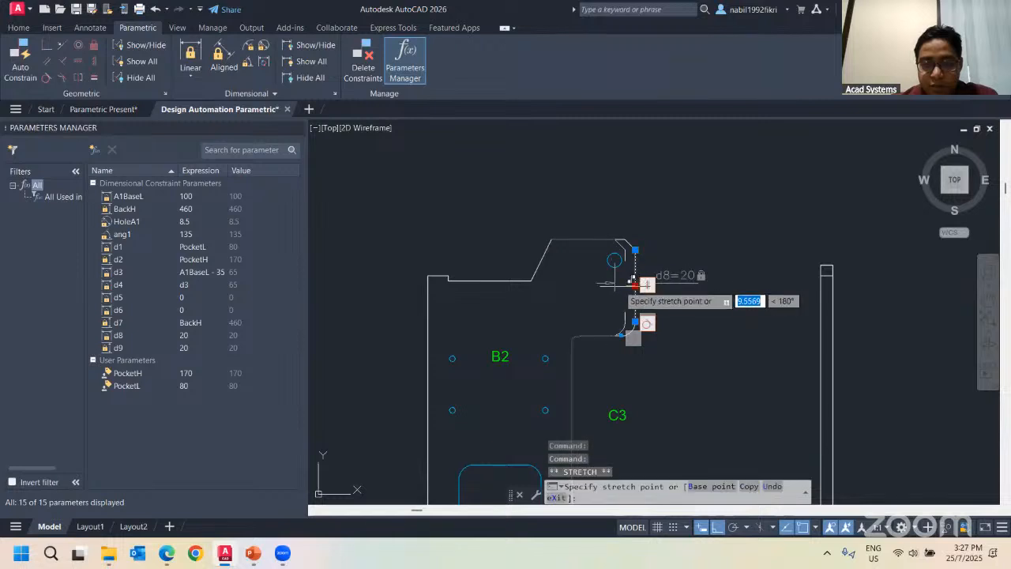
pyautogui.press('Escape')
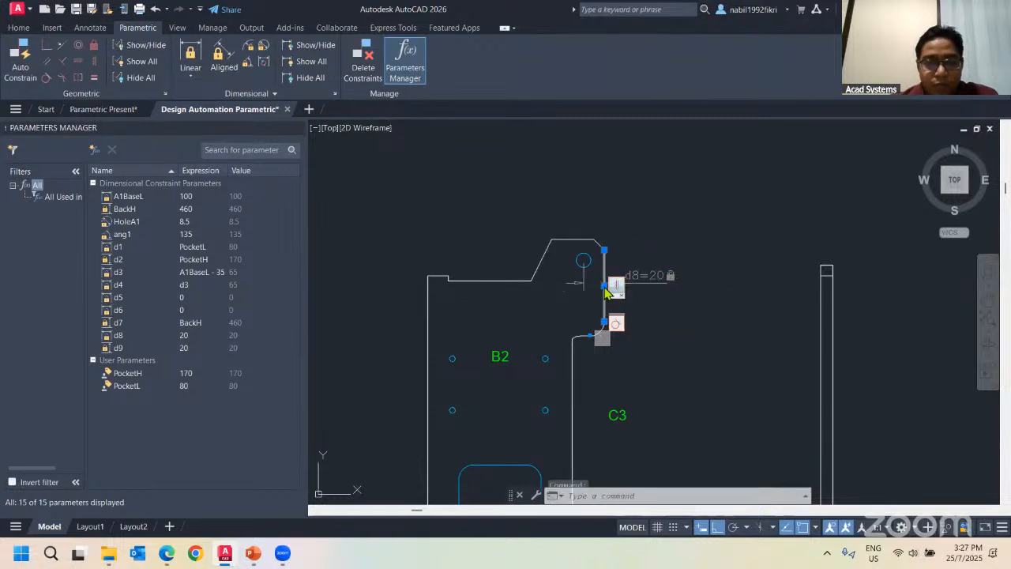
# Review the constraint and user parameters in the parameter list, including PocketL, d3 and d9
pyautogui.click(126, 212)
pyautogui.click(132, 383)
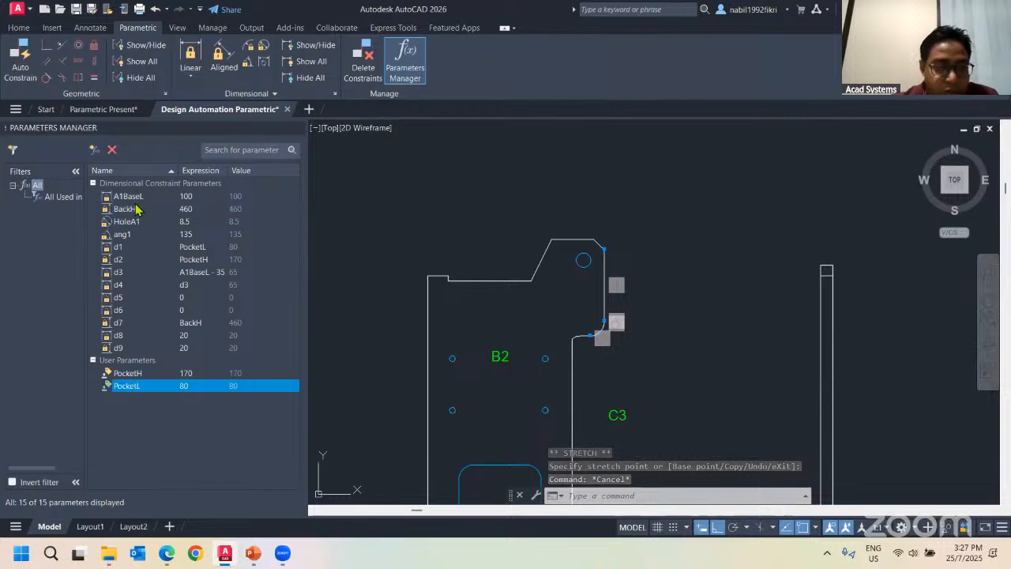
pyautogui.click(131, 272)
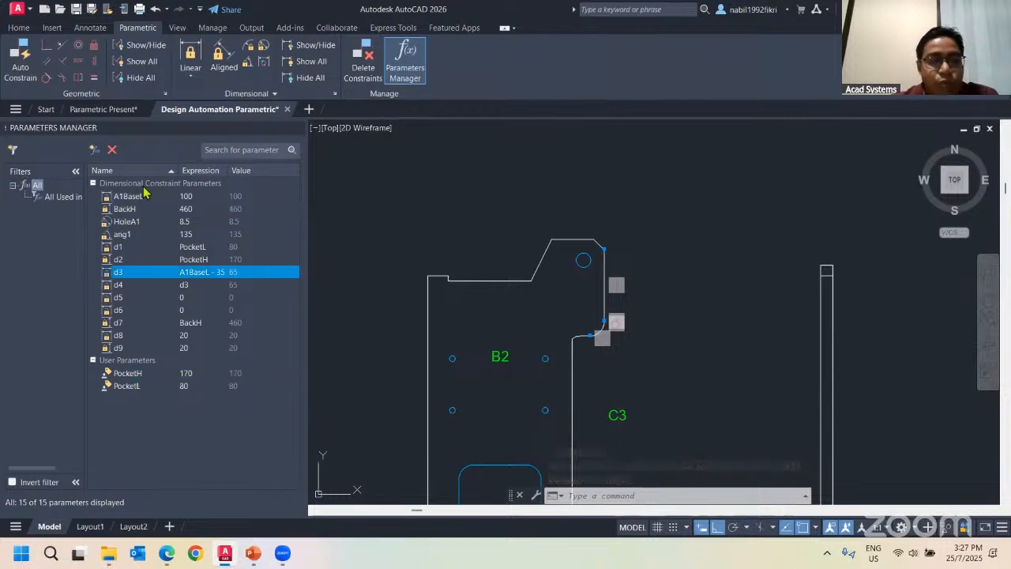
pyautogui.click(138, 348)
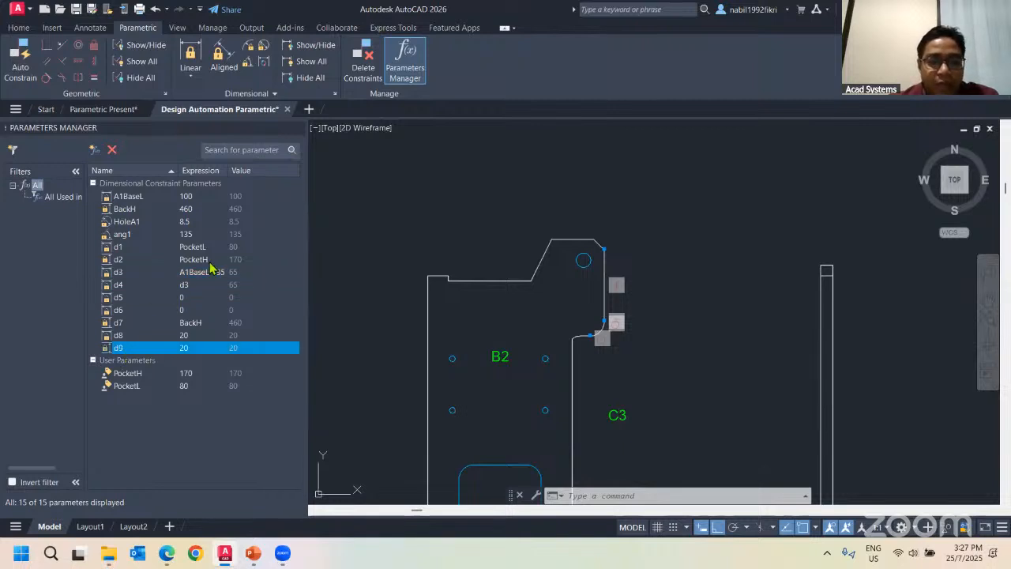
pyautogui.press('Escape')
pyautogui.press('Escape')
pyautogui.press('Escape')
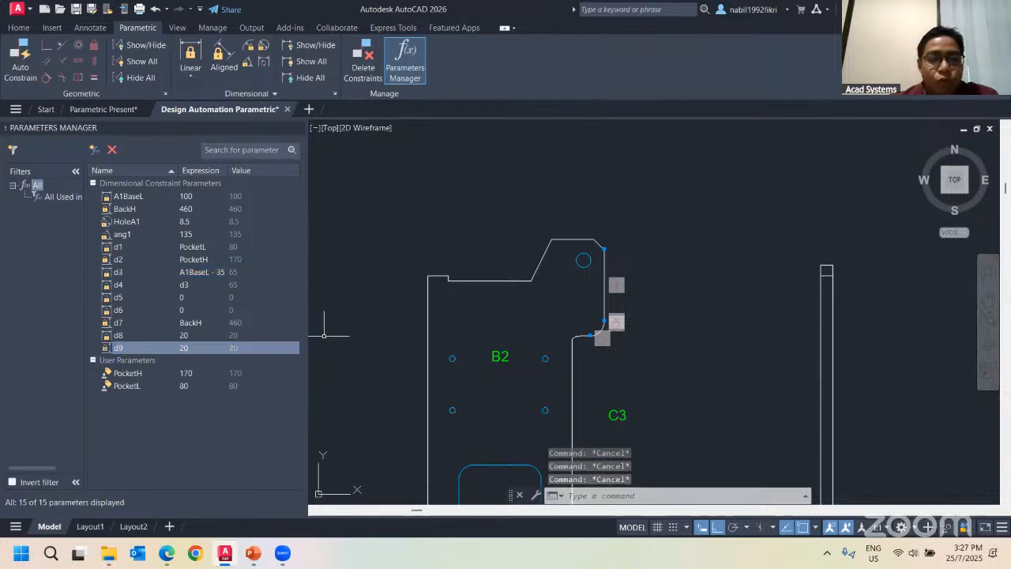
# Add a diameter dimensional constraint named HoleB2 to the upper hole nearest the plate's straight back edge in the B2 group
pyautogui.scroll(-3, 324, 335)
pyautogui.moveTo(523, 411); pyautogui.dragTo(506, 316, button='middle')
pyautogui.scroll(4, 444, 397)
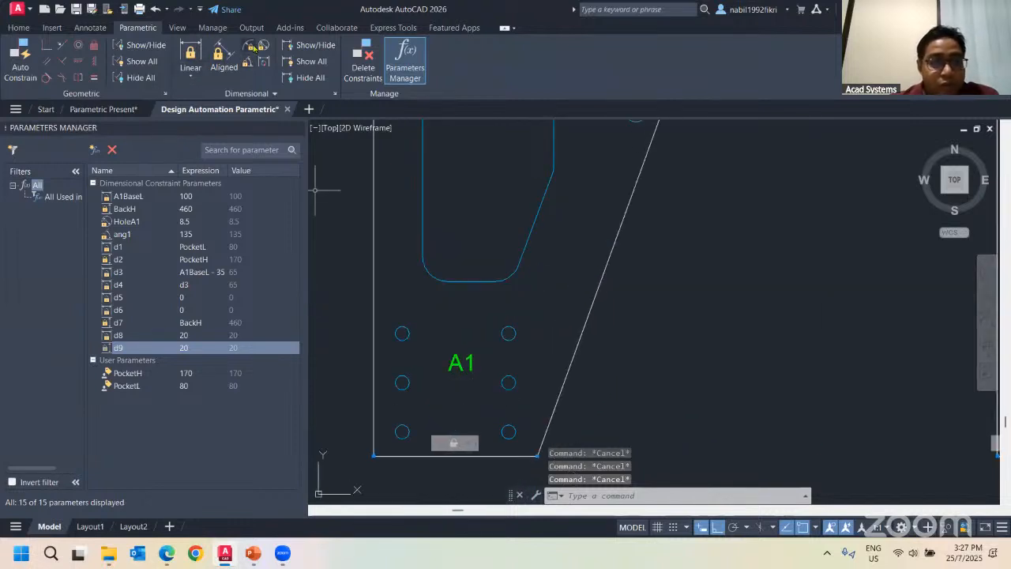
pyautogui.moveTo(463, 390); pyautogui.dragTo(486, 377, button='middle')
pyautogui.moveTo(466, 174); pyautogui.dragTo(459, 432, button='middle')
pyautogui.moveTo(474, 221); pyautogui.dragTo(458, 388, button='middle')
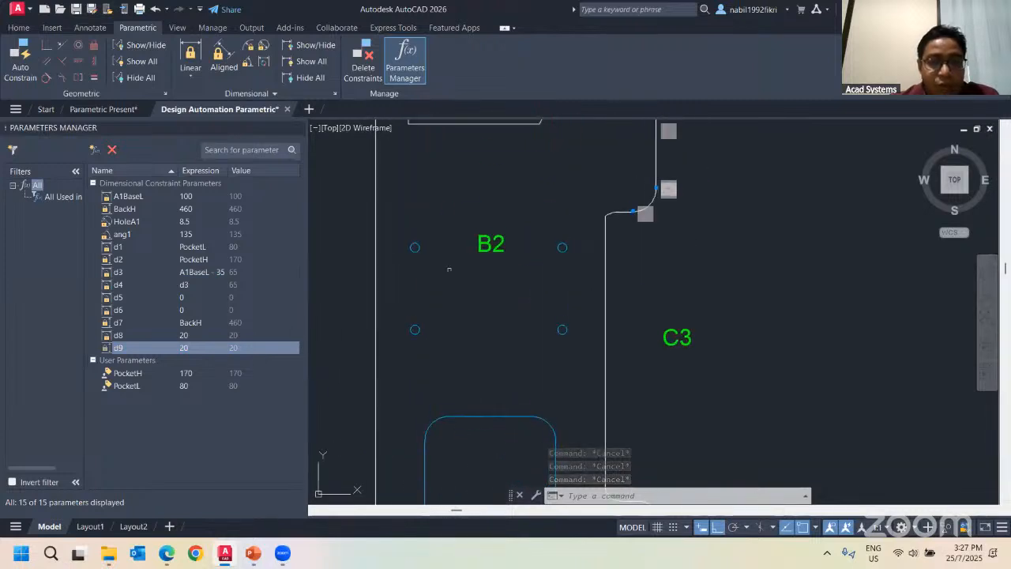
pyautogui.click(264, 47)
pyautogui.click(415, 244)
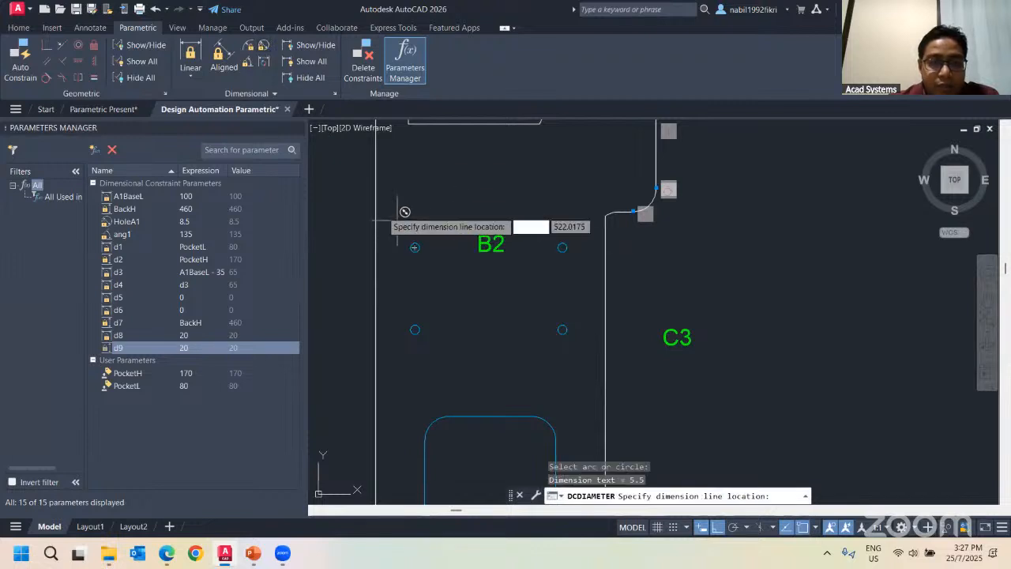
pyautogui.moveTo(359, 198); pyautogui.dragTo(458, 198, button='middle')
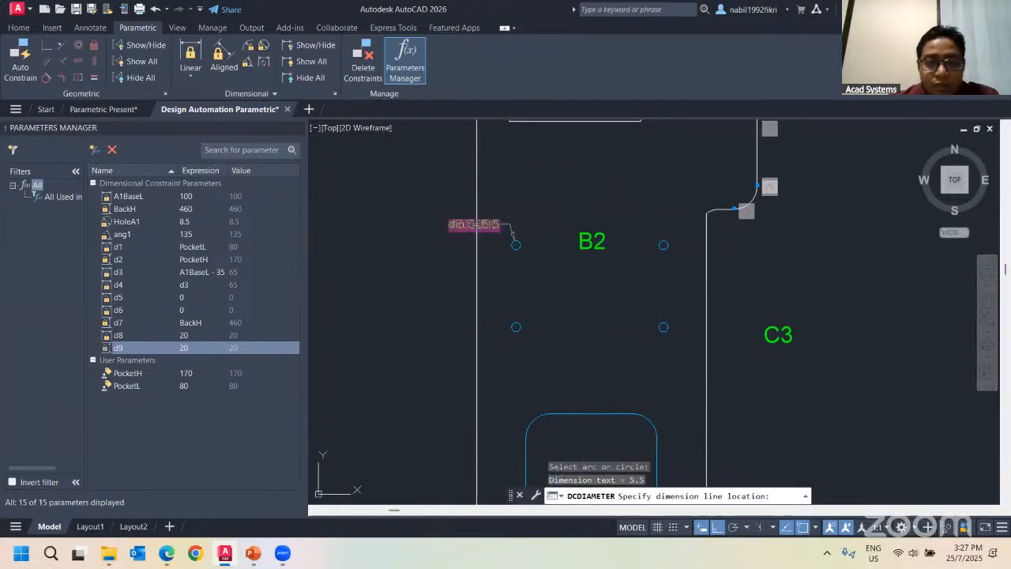
pyautogui.click(464, 229)
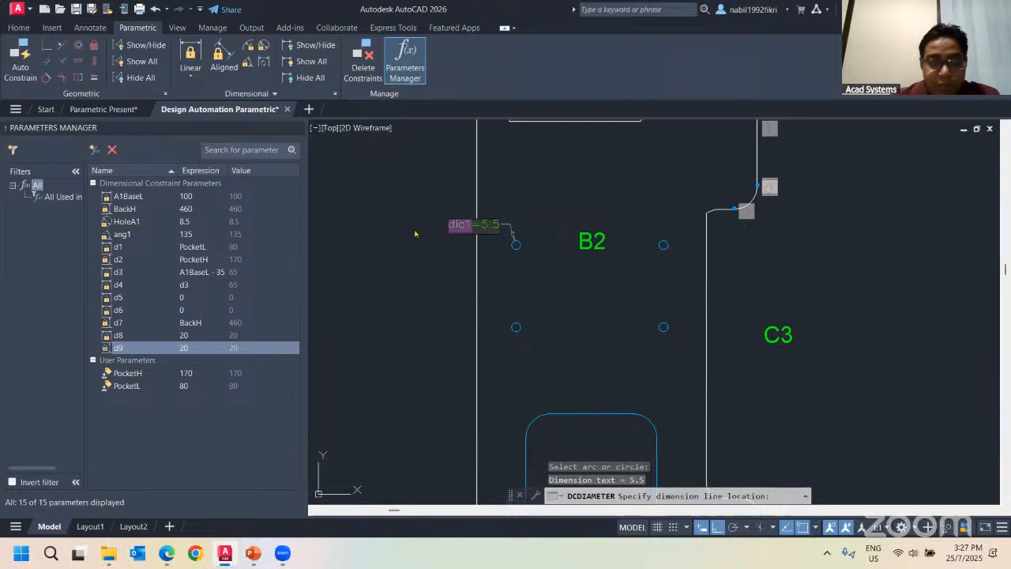
pyautogui.write('HO')
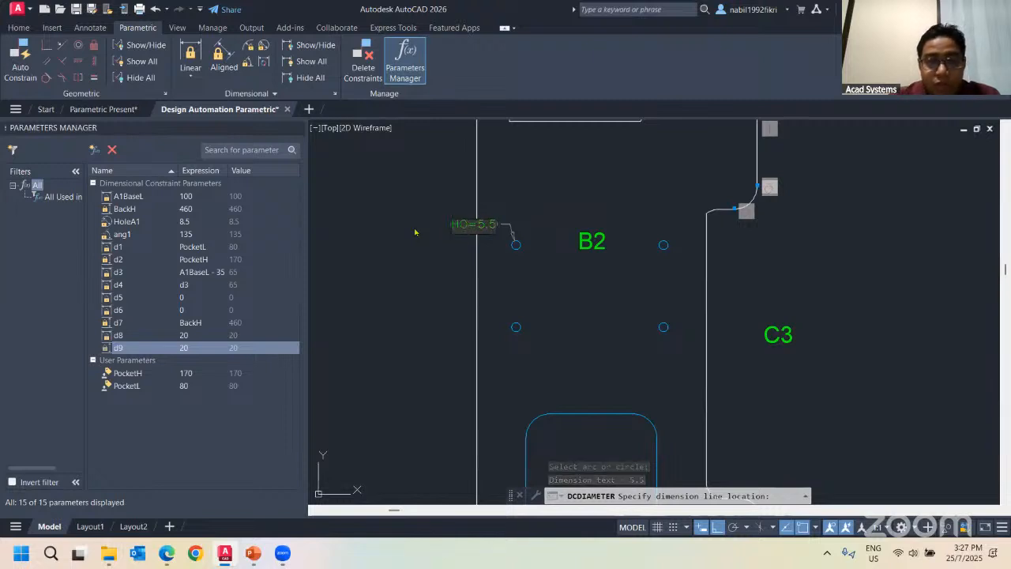
pyautogui.write('le')
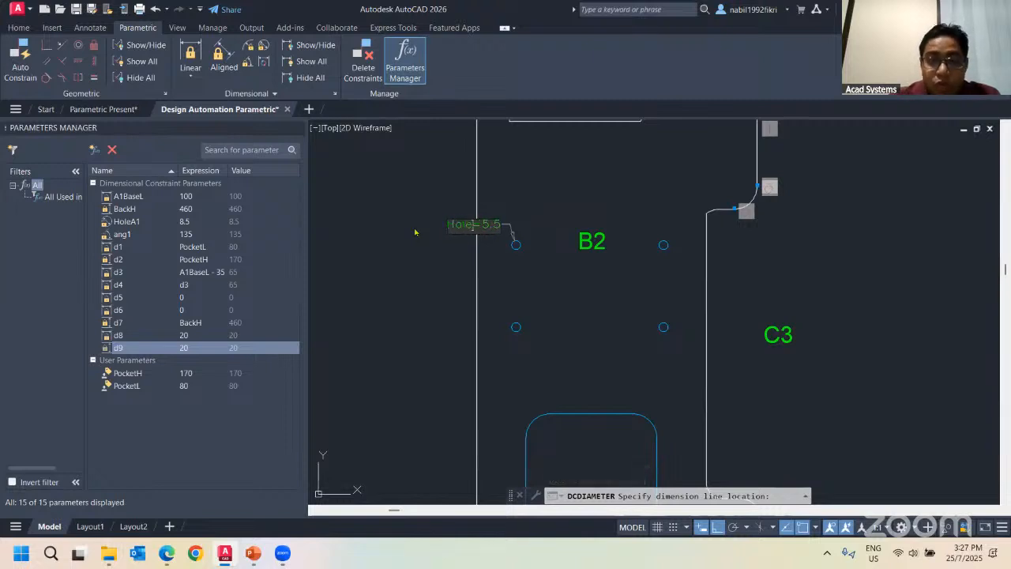
pyautogui.write('B2')
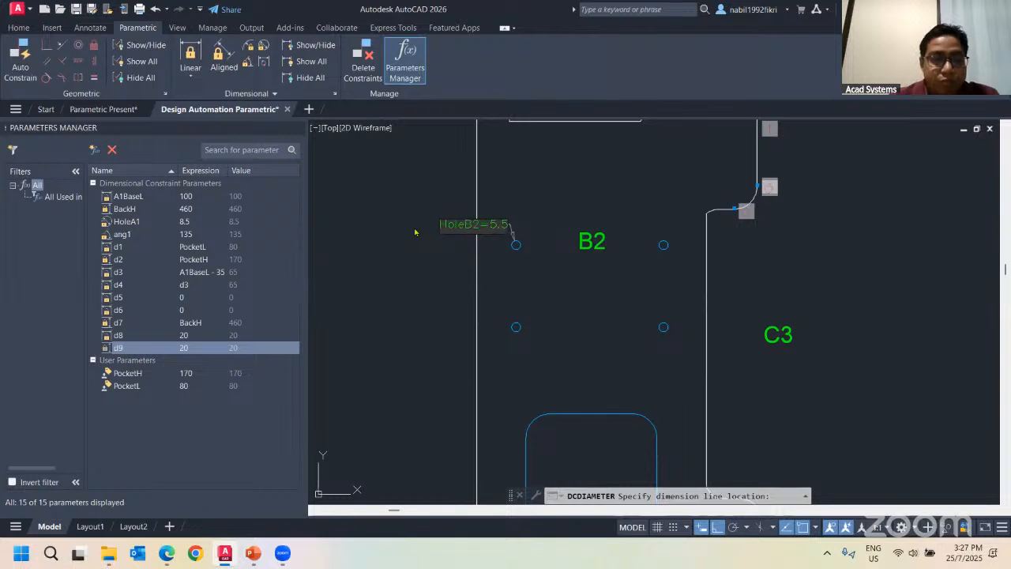
pyautogui.press('Return')
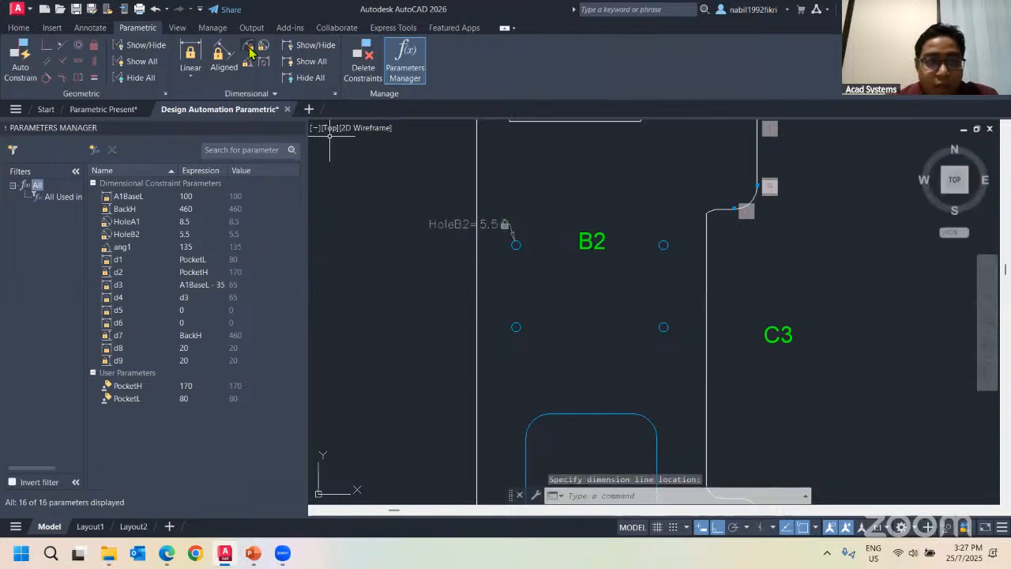
# Add a radius dimensional constraint named HoleC3B to the C3 hole near the plate's top chamfer
pyautogui.click(250, 49)
pyautogui.moveTo(741, 288); pyautogui.dragTo(501, 325, button='middle')
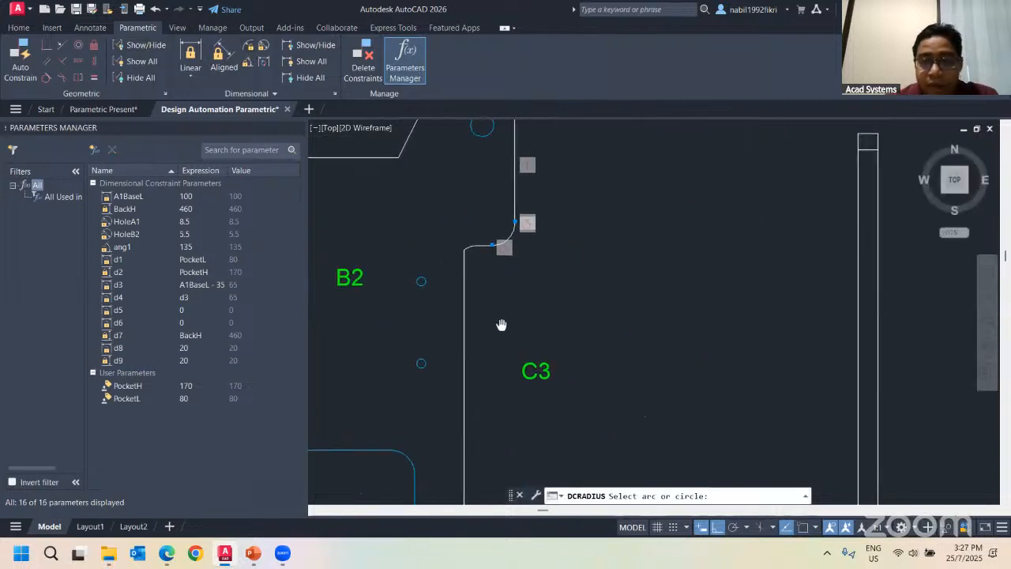
pyautogui.click(495, 128)
pyautogui.moveTo(585, 158); pyautogui.dragTo(564, 167, button='middle')
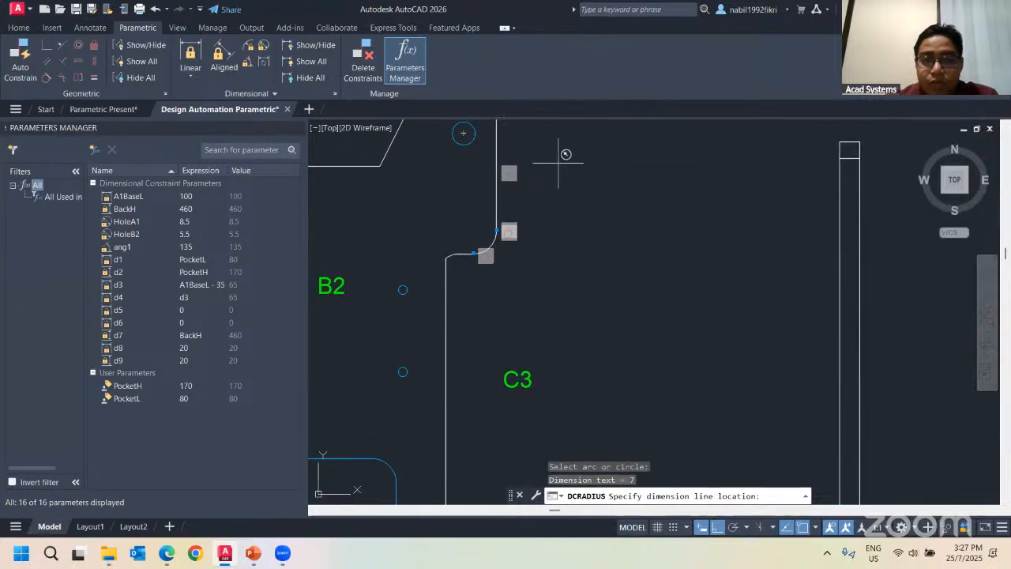
pyautogui.click(544, 174)
pyautogui.moveTo(531, 143); pyautogui.dragTo(465, 149)
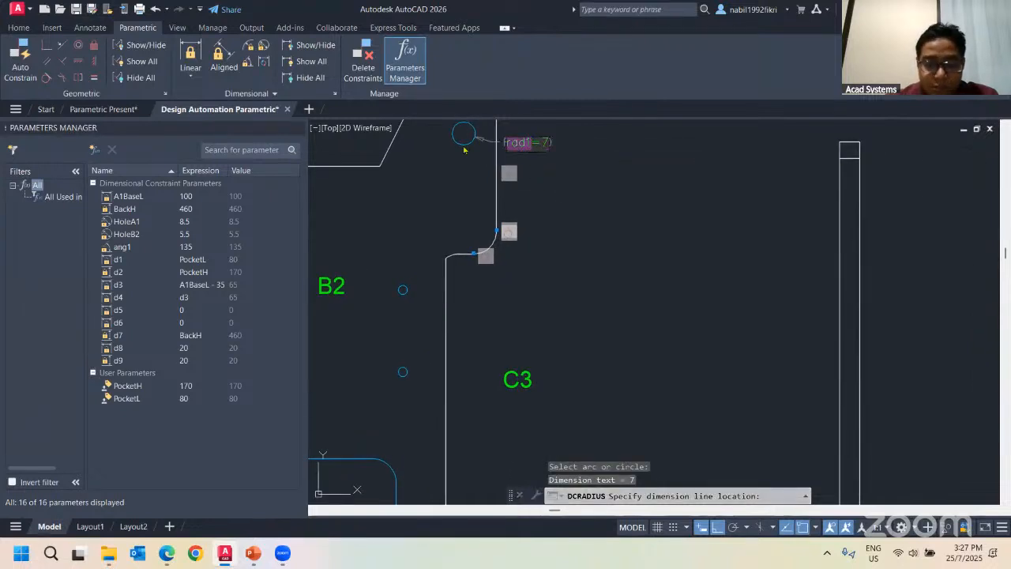
pyautogui.write('H')
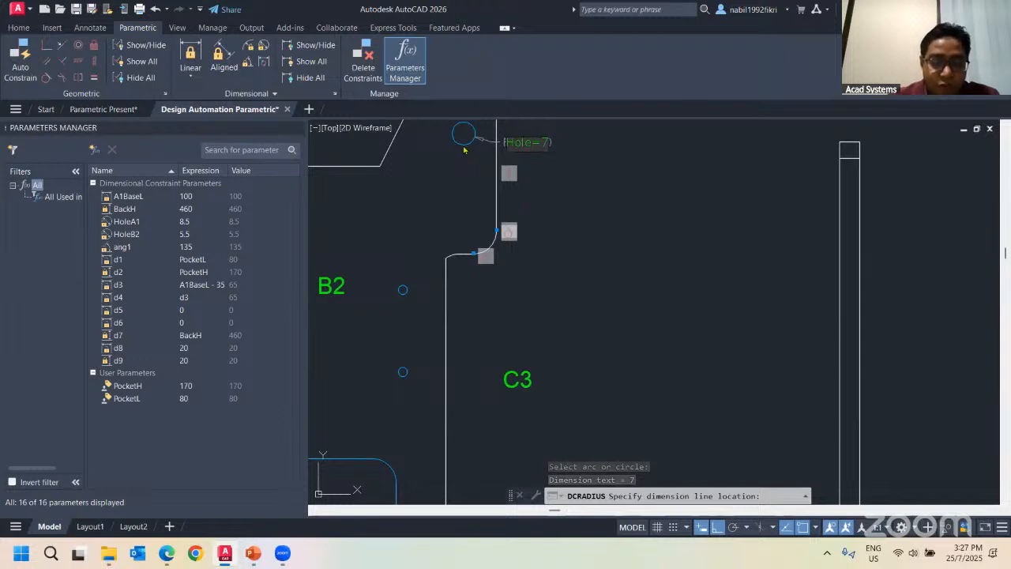
pyautogui.write('oleC3')
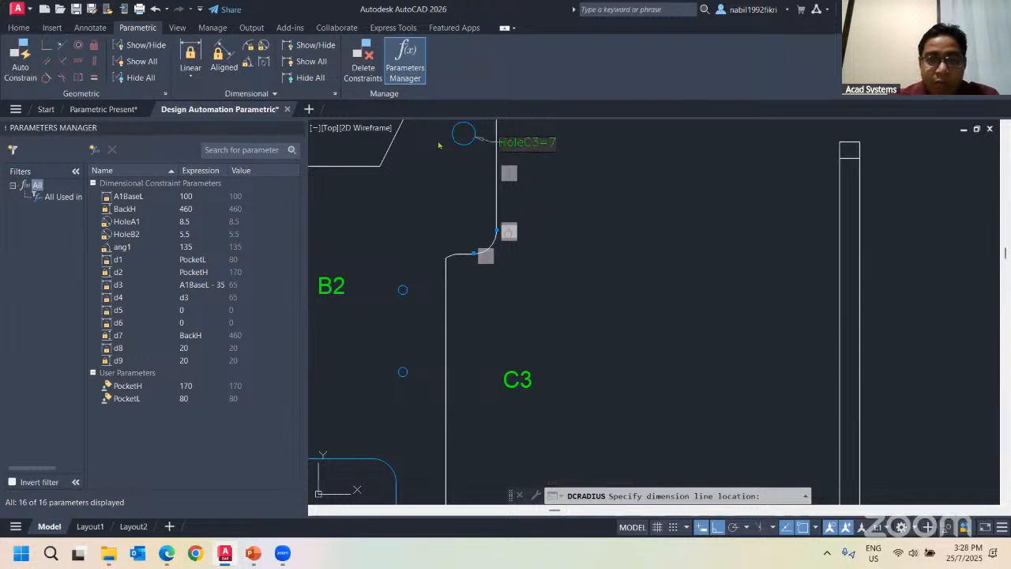
pyautogui.scroll(-2, 558, 199)
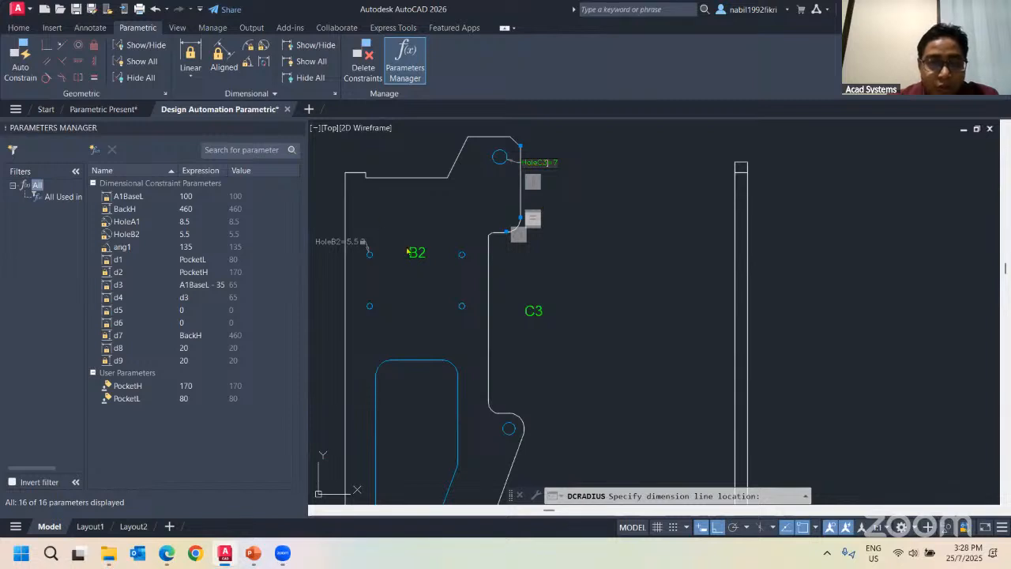
pyautogui.press('Return')
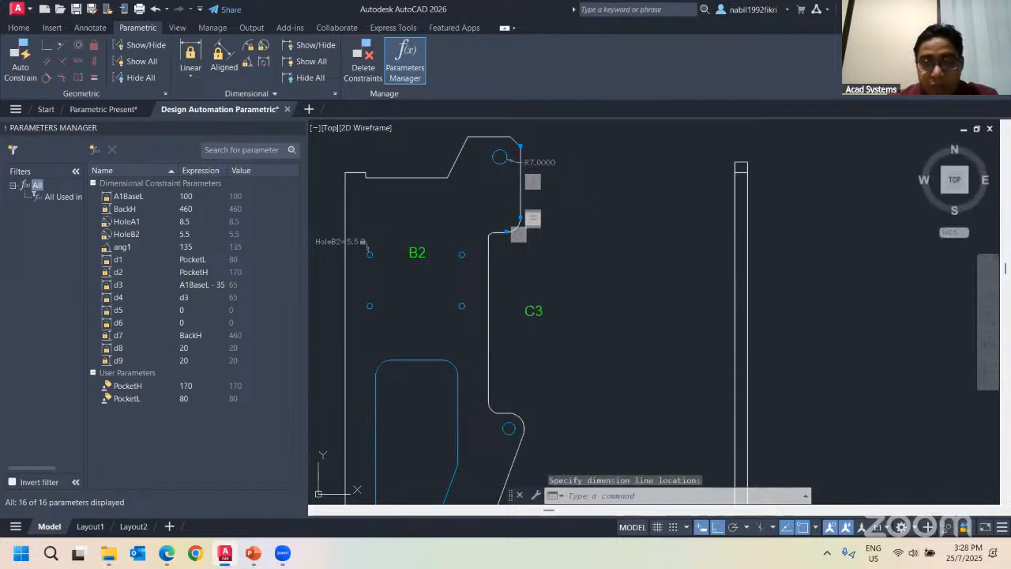
pyautogui.press('Escape')
# Add a diameter dimensional constraint named HoleC3A to the C3 hole inside the rounded lobe above the slanted edge
pyautogui.moveTo(534, 437); pyautogui.dragTo(477, 234, button='middle')
pyautogui.scroll(2, 412, 150)
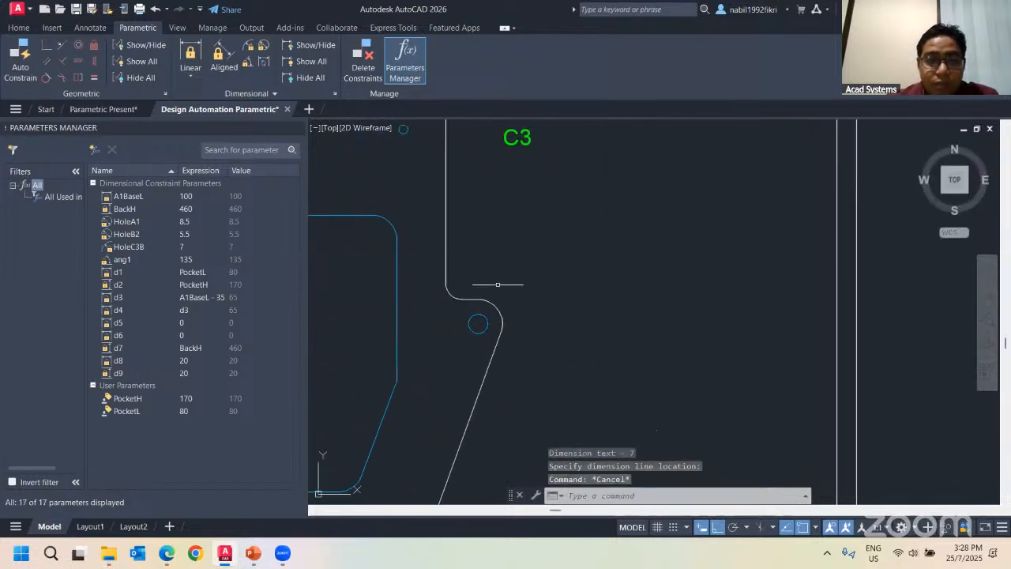
pyautogui.click(261, 46)
pyautogui.click(498, 313)
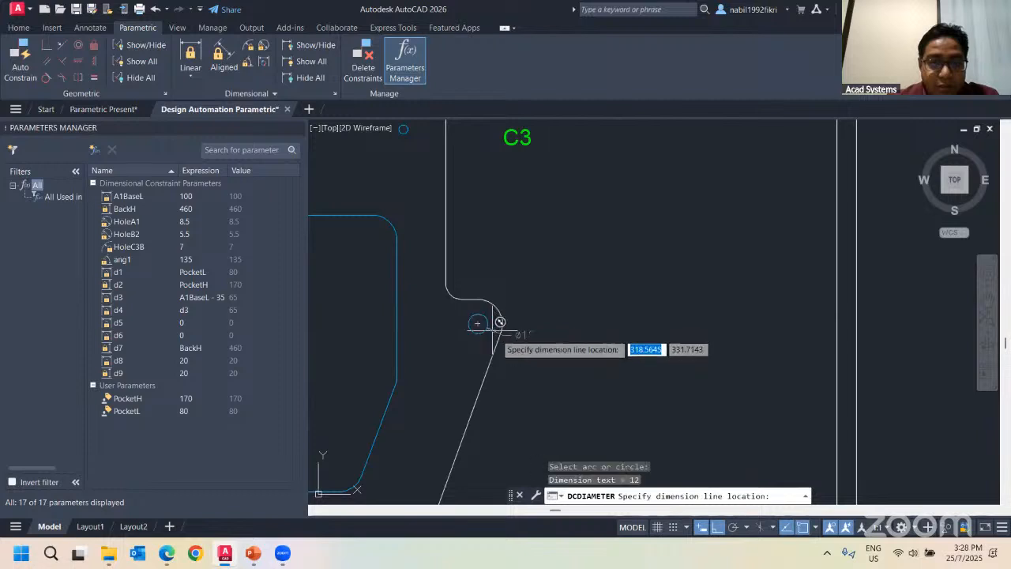
pyautogui.click(536, 341)
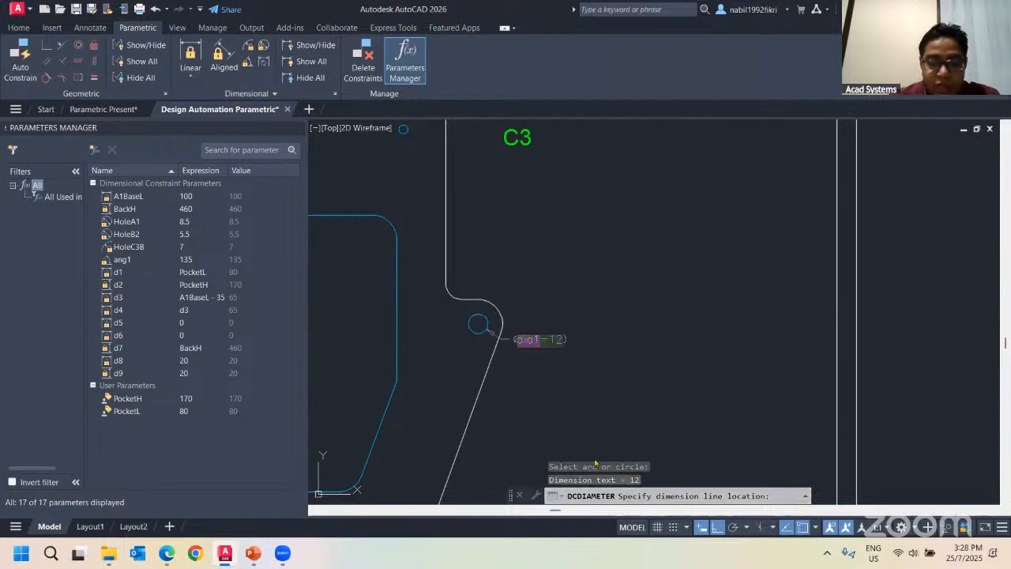
pyautogui.write('Hol')
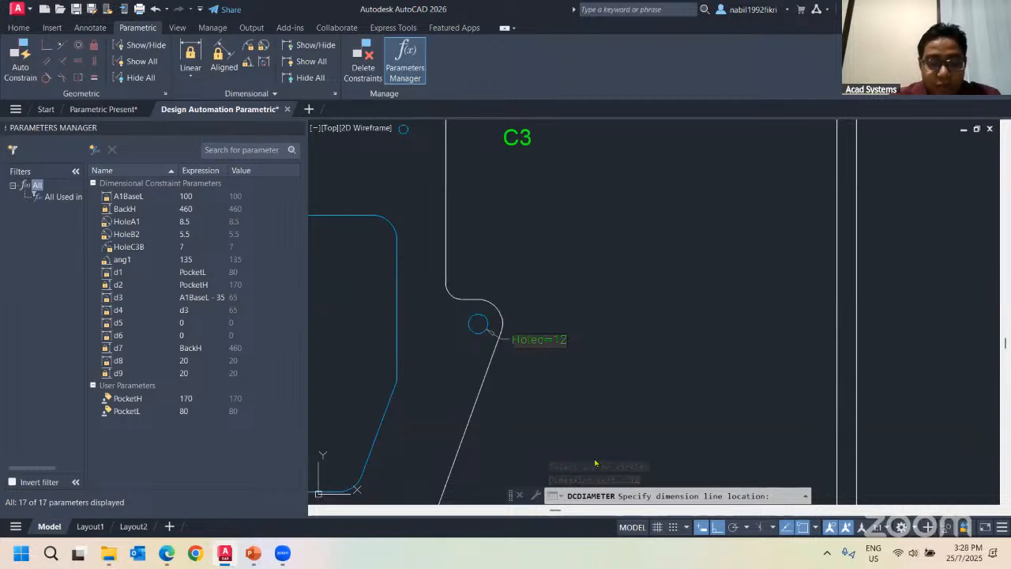
pyautogui.write('eC3')
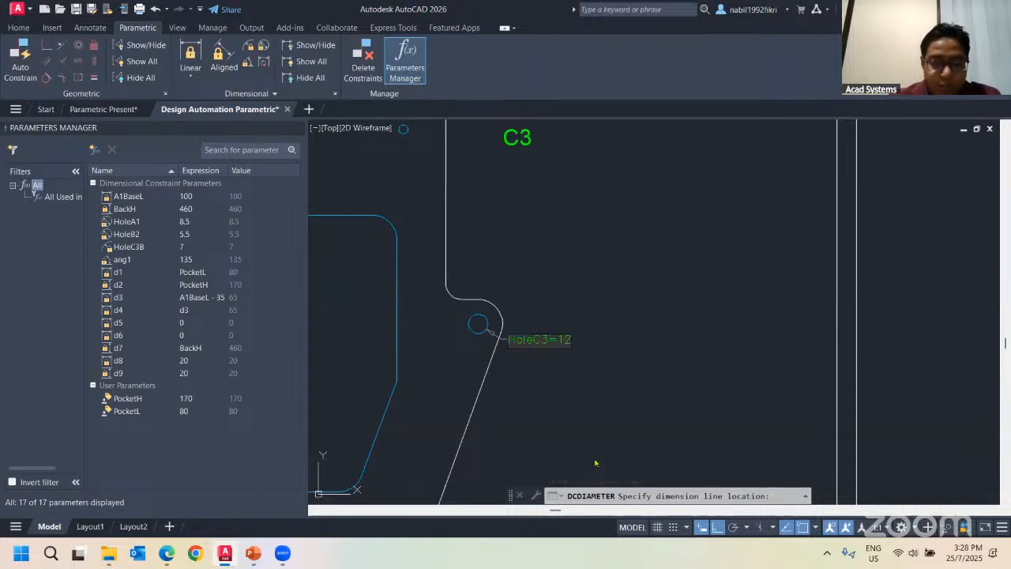
pyautogui.write('A')
pyautogui.press('Return')
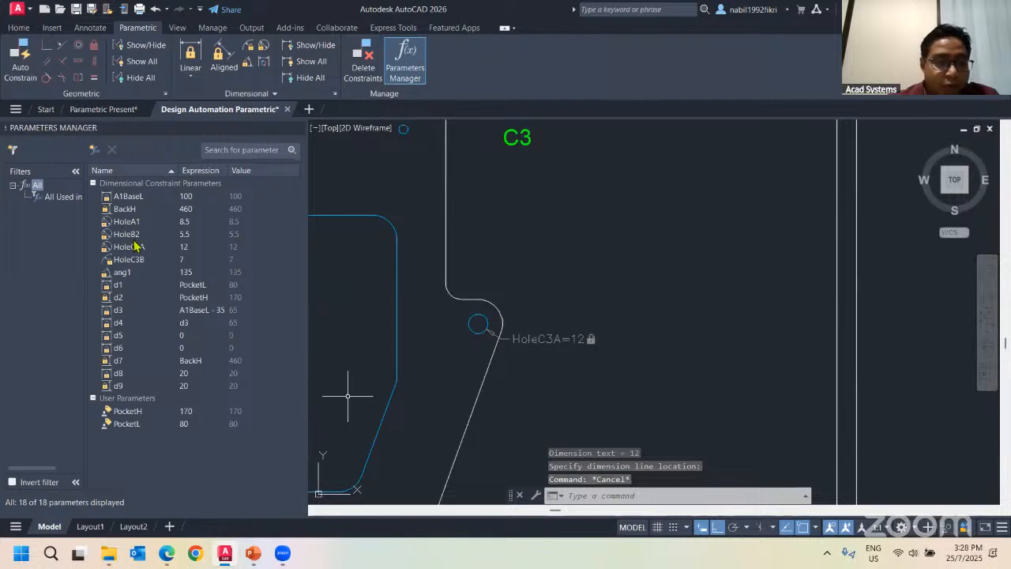
# Create a parameter group filter named Hole and Pocket
pyautogui.click(126, 221)
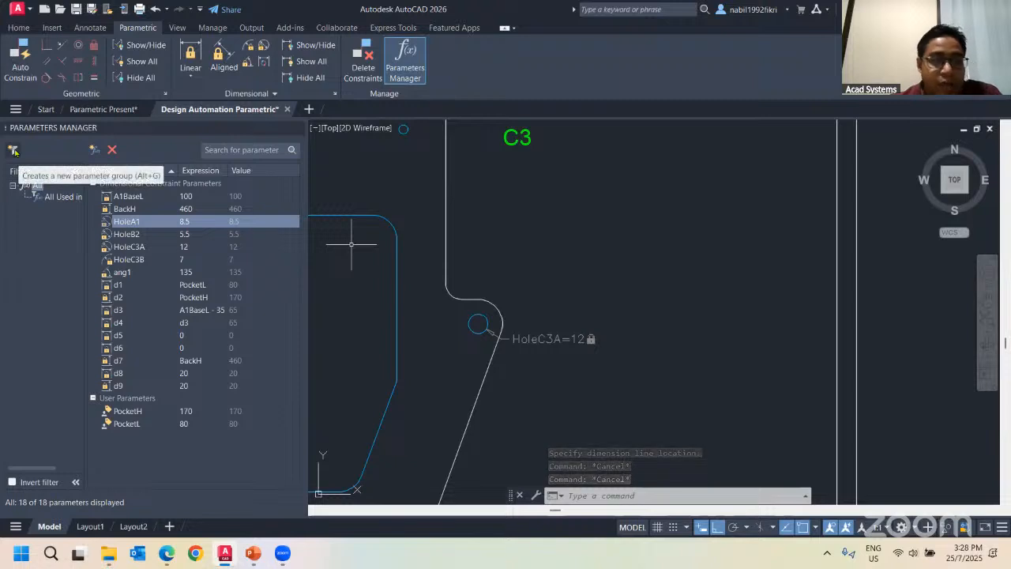
pyautogui.scroll(-5, 553, 248)
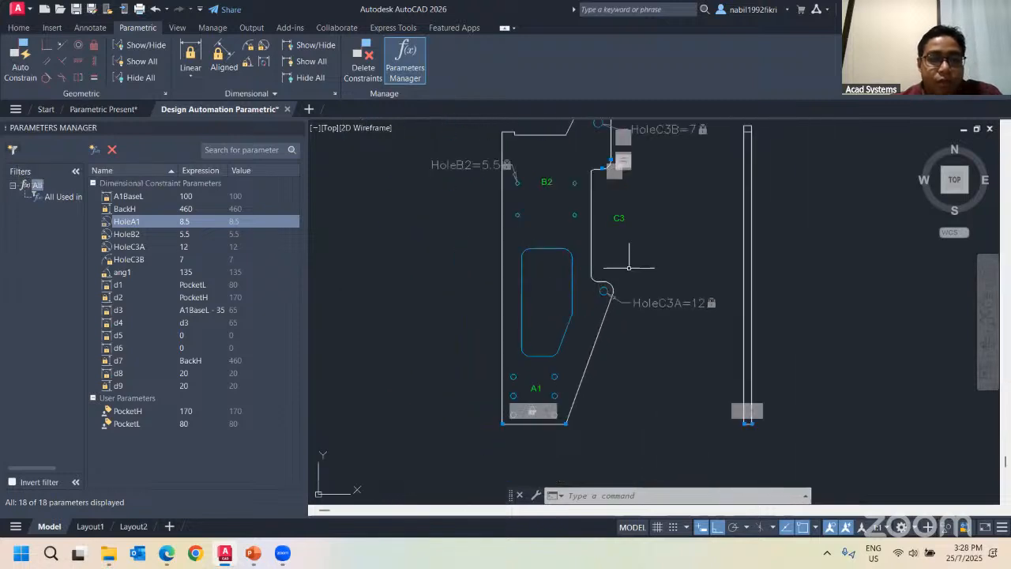
pyautogui.moveTo(629, 267); pyautogui.dragTo(573, 290, button='middle')
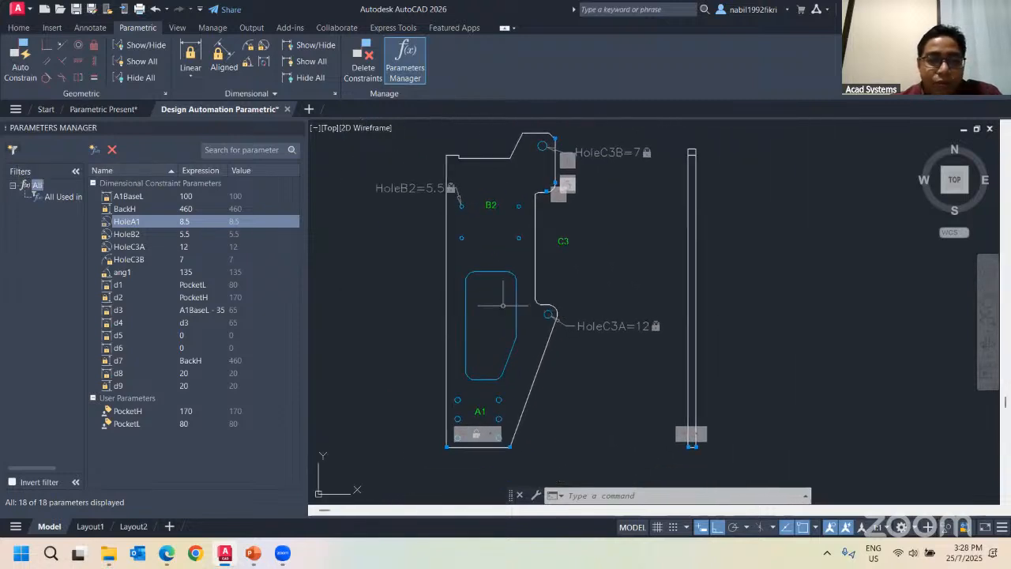
pyautogui.click(13, 150)
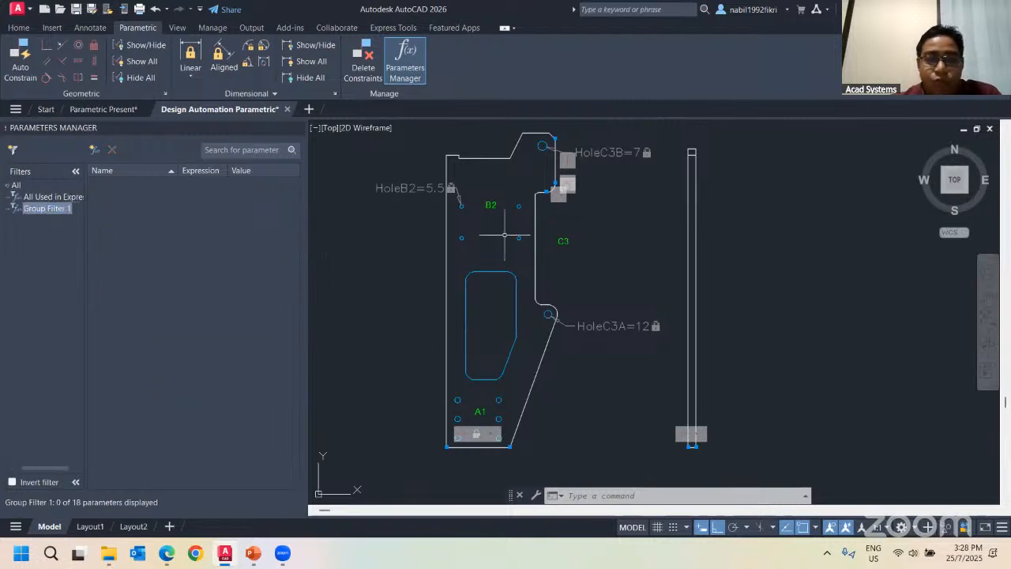
pyautogui.doubleClick(66, 209)
pyautogui.write('Hole and Pocket')
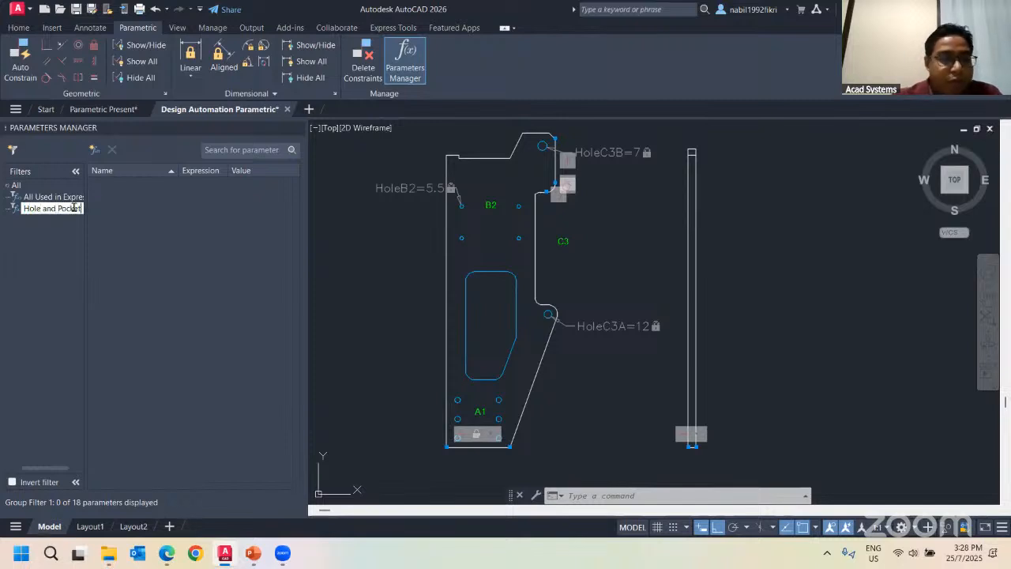
pyautogui.press('Return')
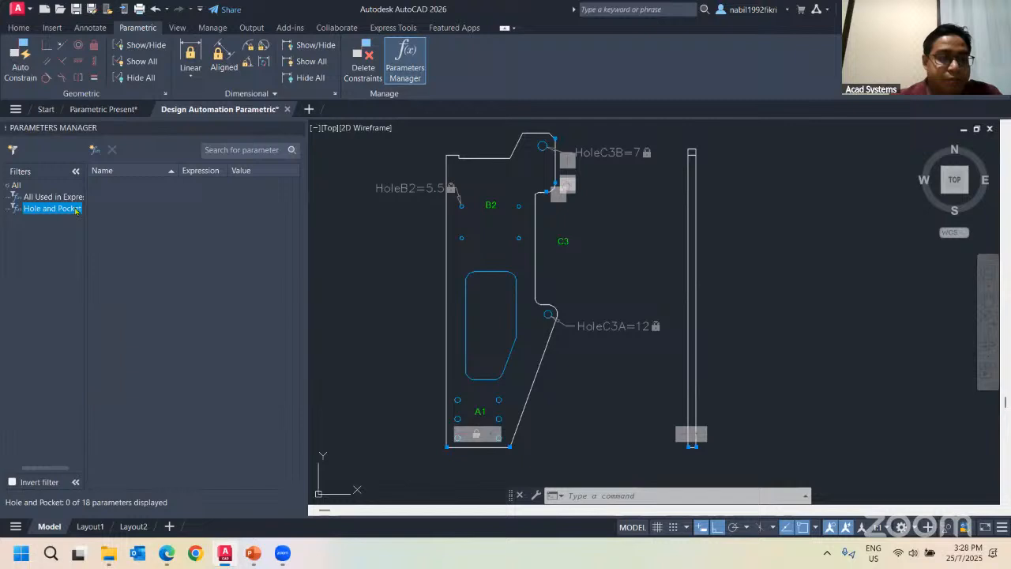
# Add HoleA1, HoleB2, HoleC3A, HoleC3B, PocketH and PocketL from the full parameter list to the Hole and Pocket group
pyautogui.click(17, 185)
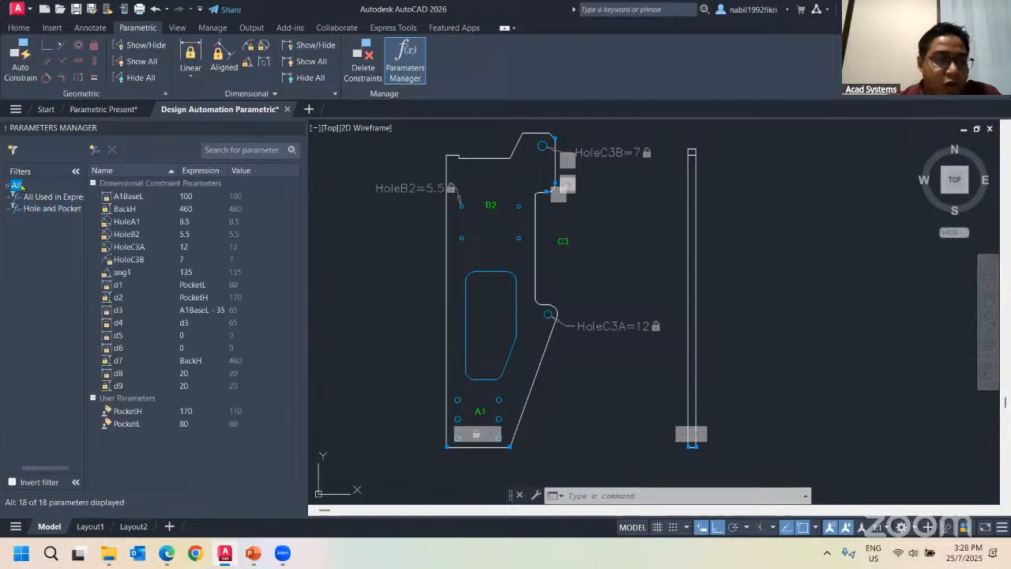
pyautogui.click(131, 210)
pyautogui.press('Down')
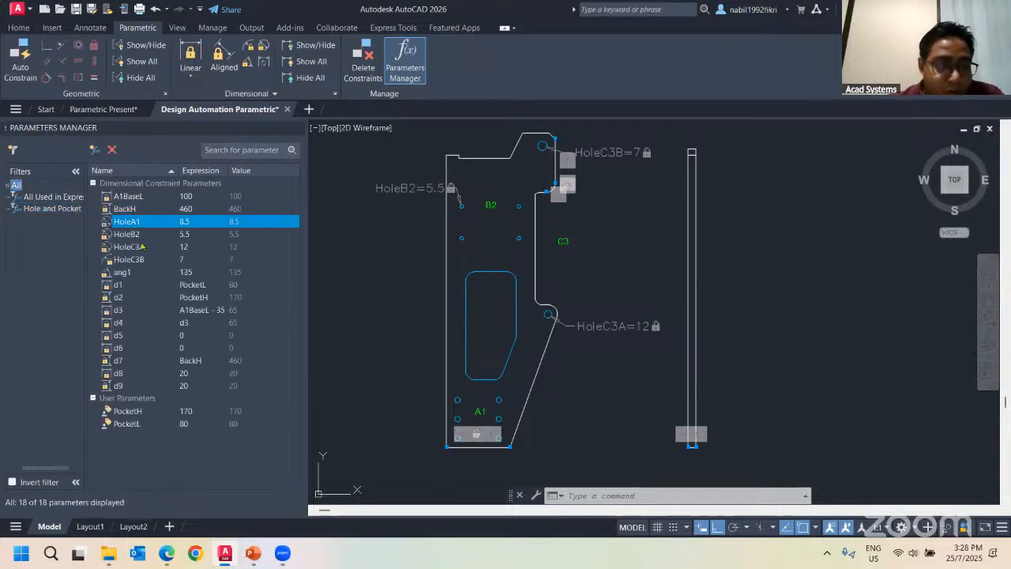
pyautogui.moveTo(138, 263); pyautogui.dragTo(143, 223)
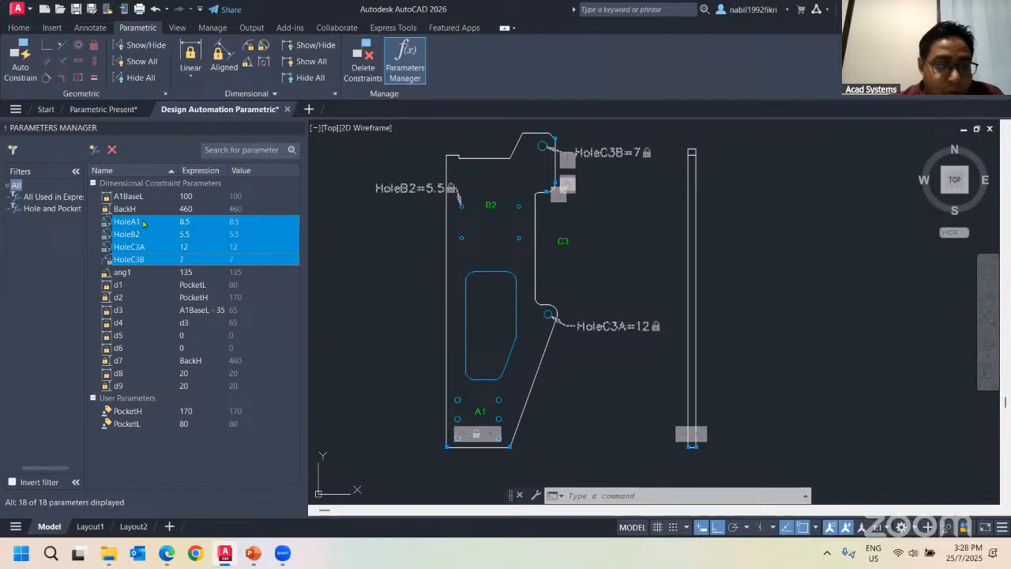
pyautogui.keyDown('ctrl'); pyautogui.click(125, 412); pyautogui.keyUp('ctrl')
pyautogui.keyDown('ctrl'); pyautogui.click(127, 425); pyautogui.keyUp('ctrl')
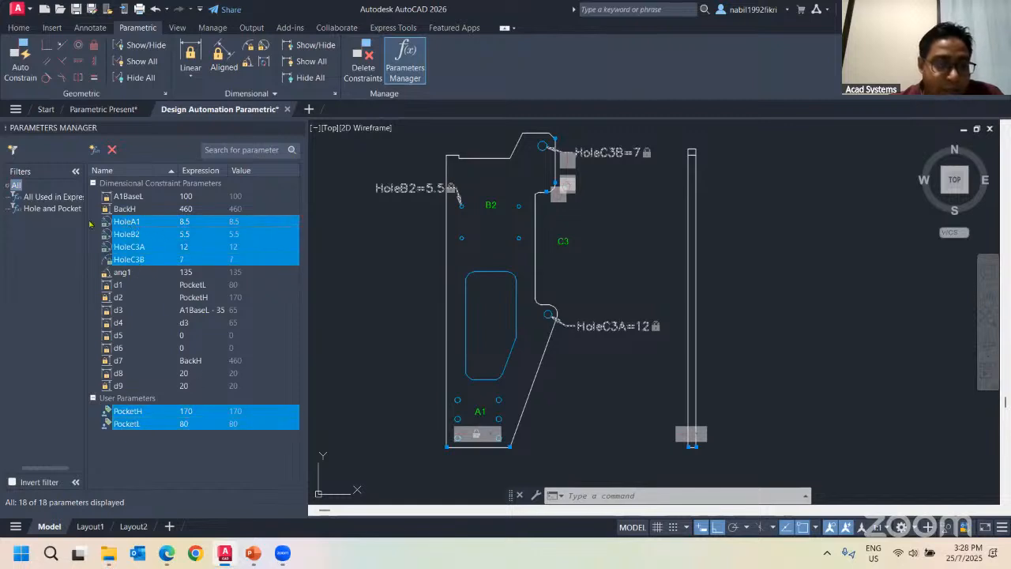
pyautogui.moveTo(117, 224); pyautogui.dragTo(50, 212)
pyautogui.click(52, 210)
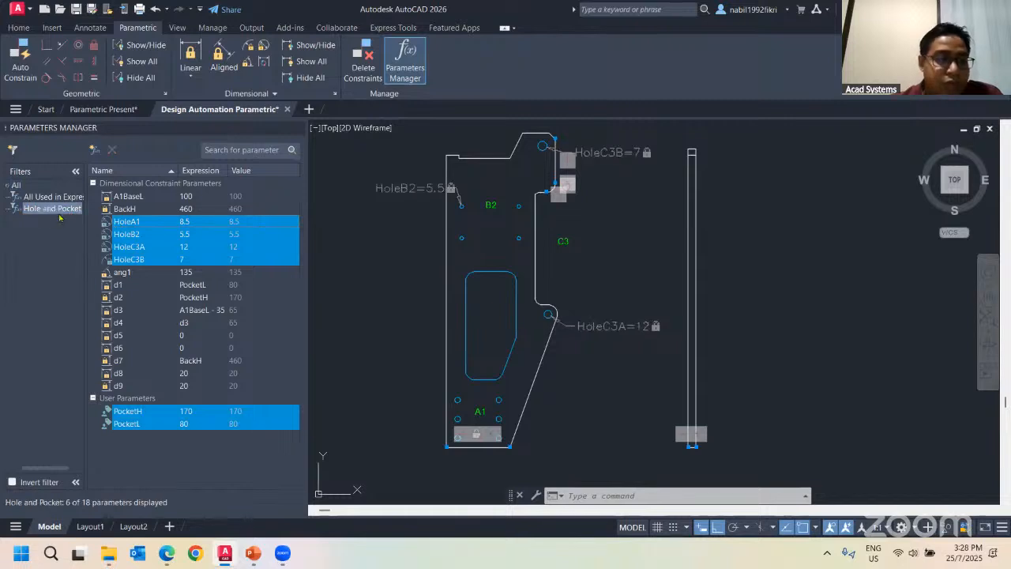
# Create another parameter group filter named All Parameter
pyautogui.click(12, 151)
pyautogui.write('A1')
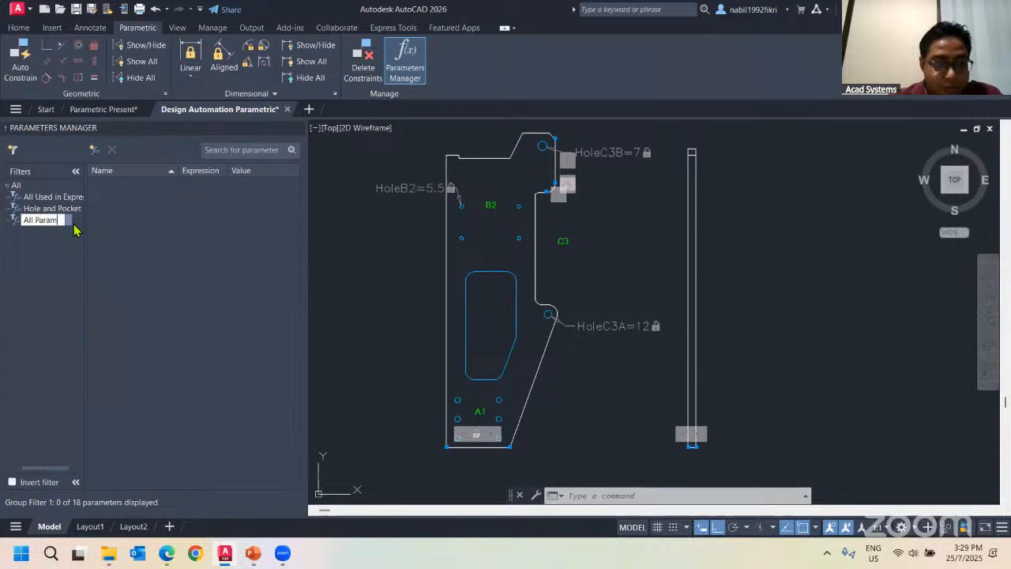
pyautogui.press('Return')
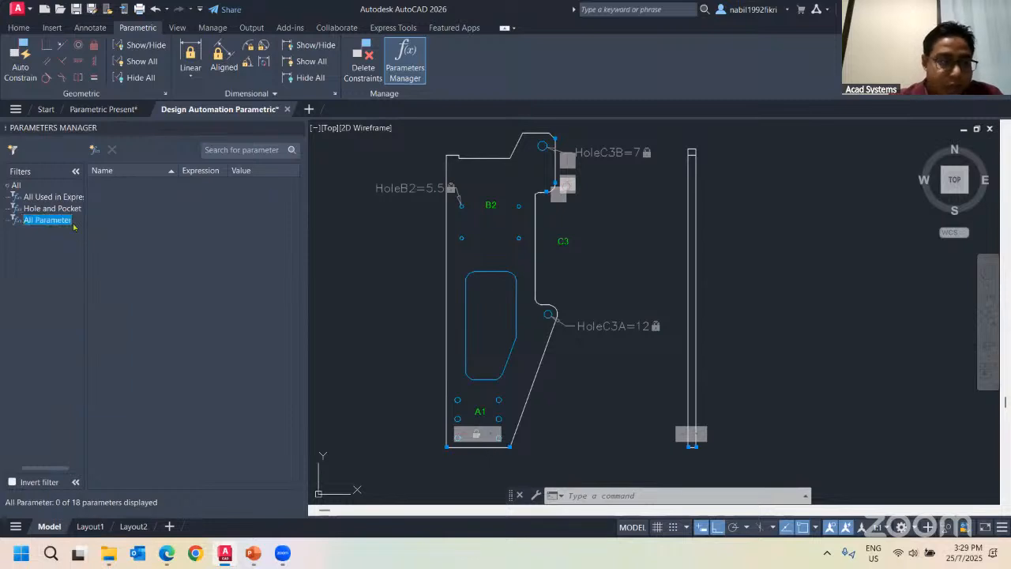
# Add A1BaseL, BackH, the four hole parameters, PocketH and PocketL to the All Parameter group
pyautogui.click(17, 186)
pyautogui.click(136, 197)
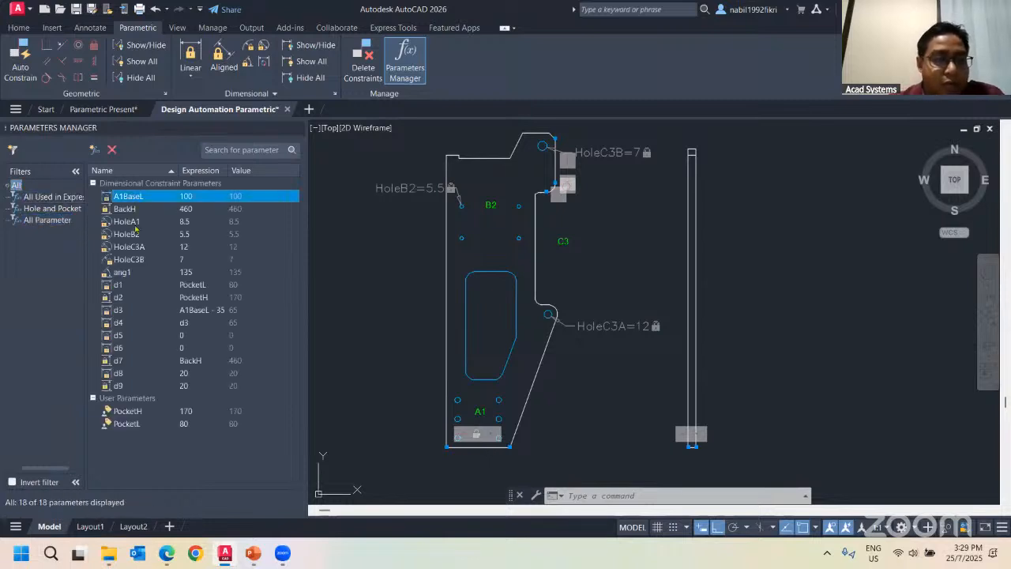
pyautogui.keyDown('shift'); pyautogui.click(130, 260); pyautogui.keyUp('shift')
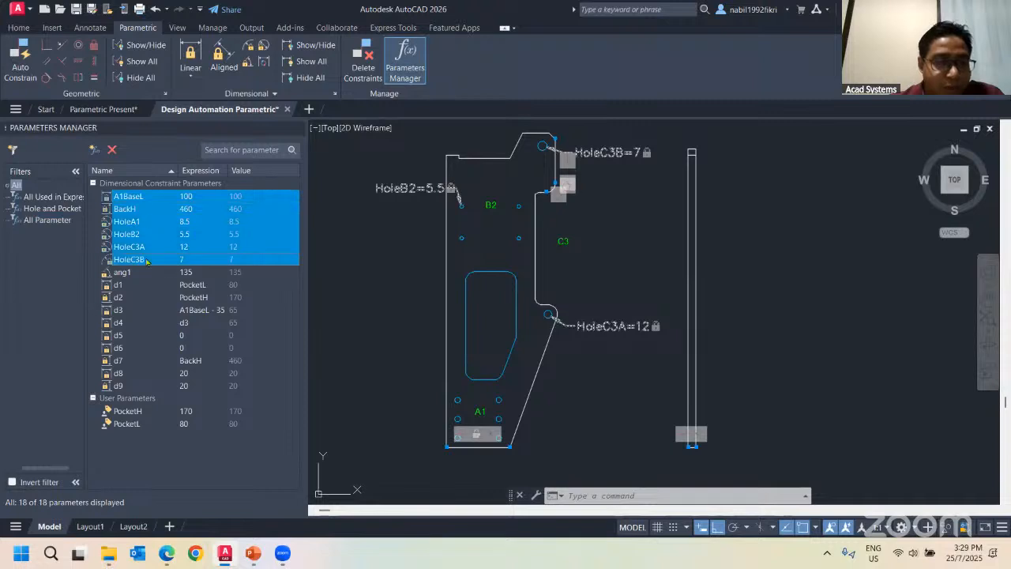
pyautogui.keyDown('ctrl'); pyautogui.click(131, 412); pyautogui.keyUp('ctrl')
pyautogui.keyDown('ctrl'); pyautogui.click(131, 424); pyautogui.keyUp('ctrl')
pyautogui.moveTo(80, 224)
pyautogui.mouseDown()
pyautogui.moveTo(26, 219)
pyautogui.moveTo(61, 222)
pyautogui.mouseUp()
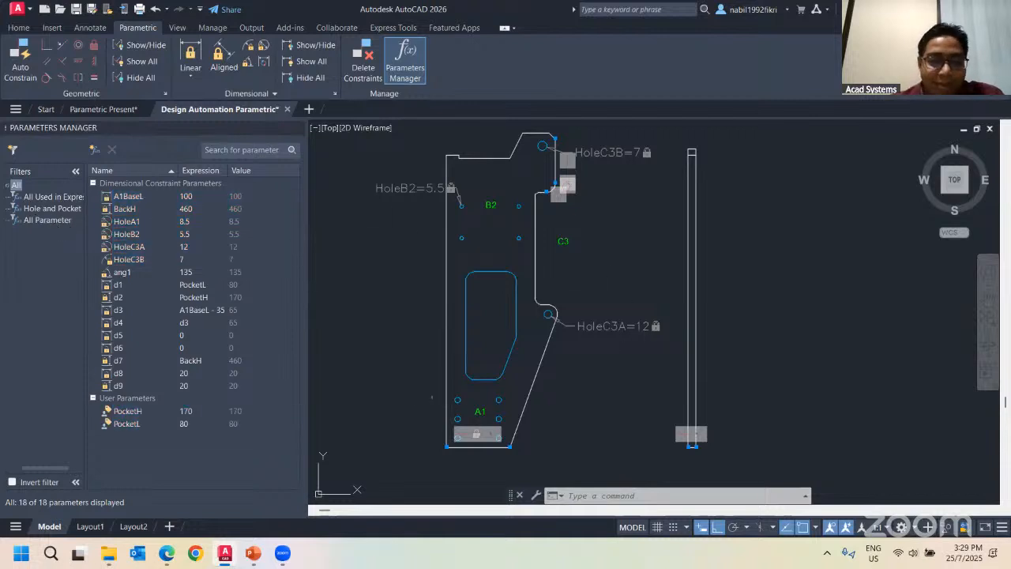
pyautogui.press('Escape')
pyautogui.press('Escape')
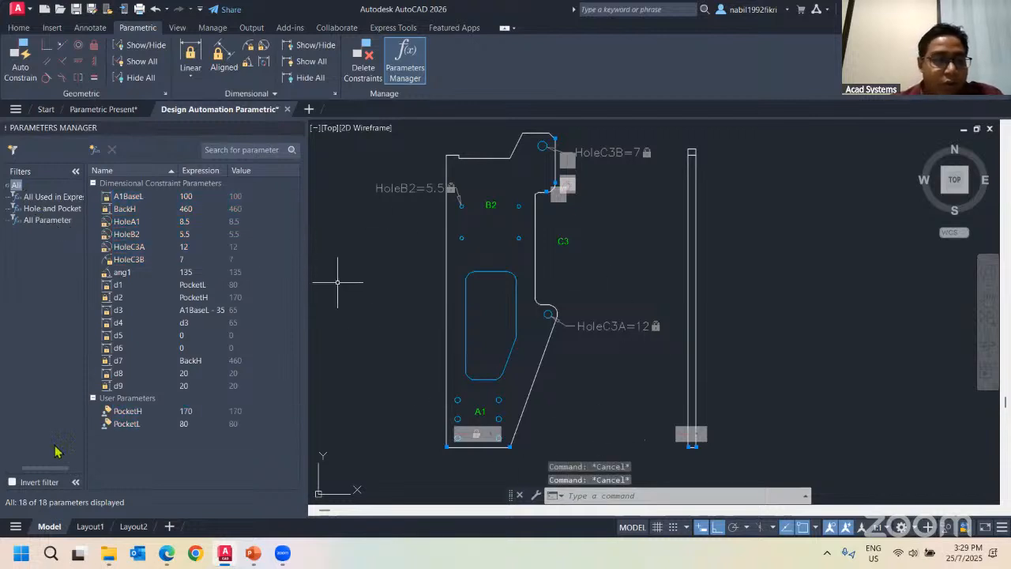
# Create a parameter group filter named Height and add BackH to it
pyautogui.click(13, 149)
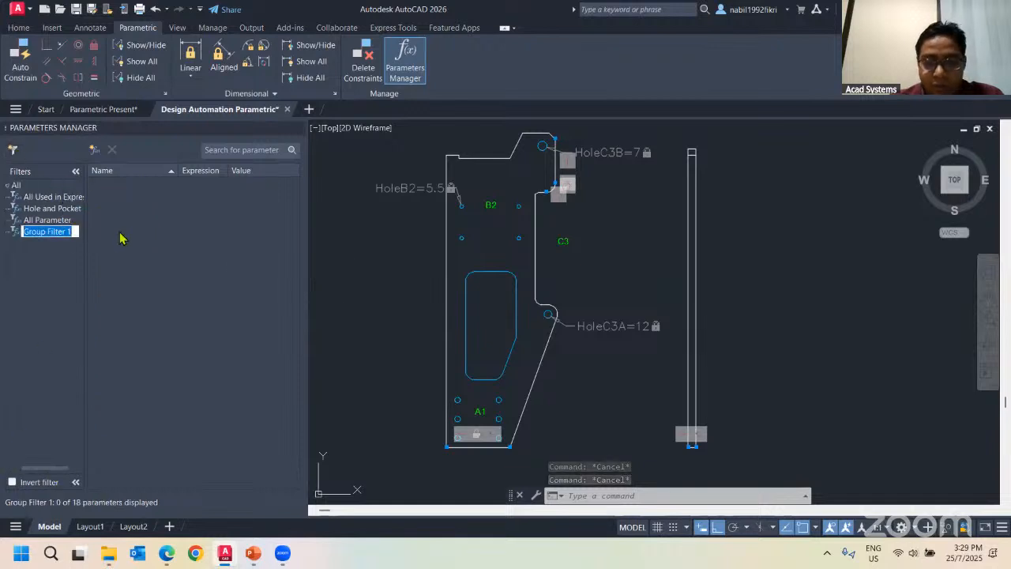
pyautogui.write('Height')
pyautogui.press('Return')
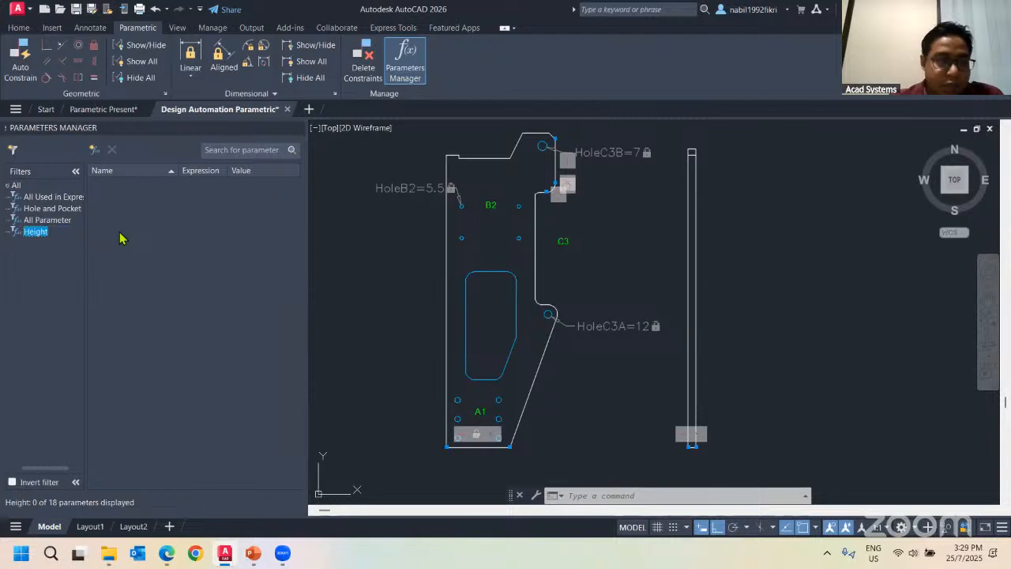
pyautogui.click(16, 185)
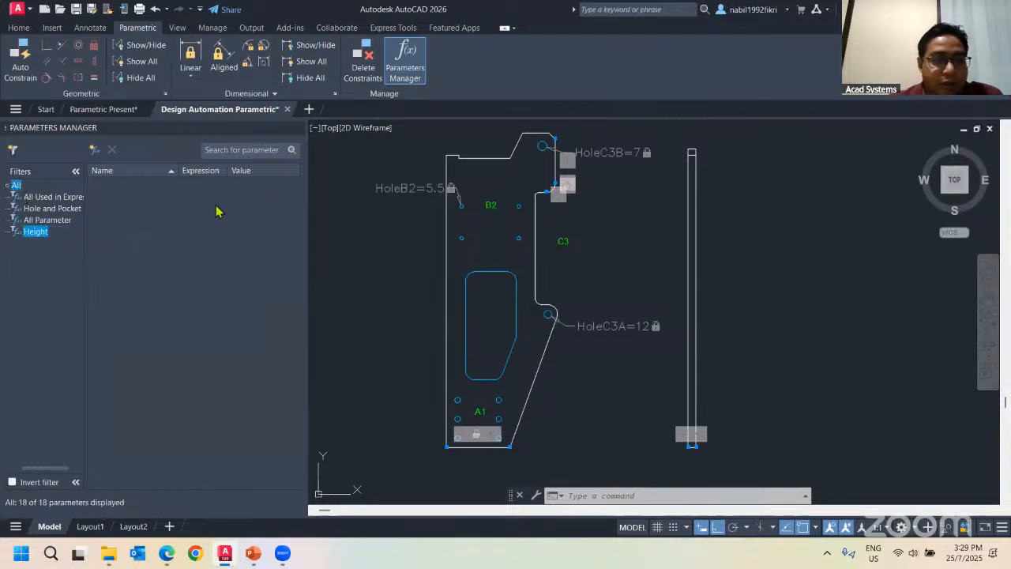
pyautogui.click(129, 210)
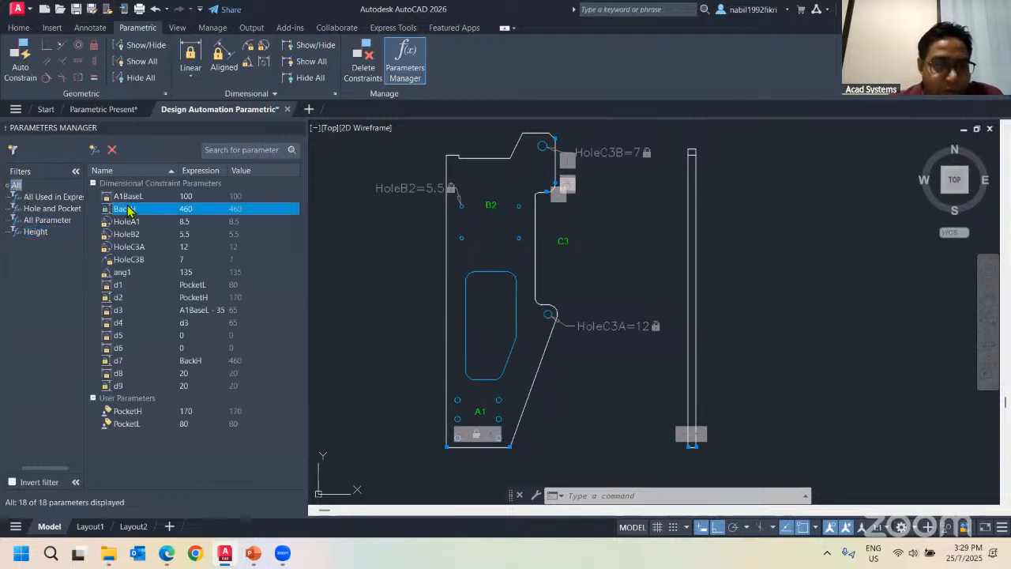
pyautogui.moveTo(42, 235); pyautogui.dragTo(43, 231)
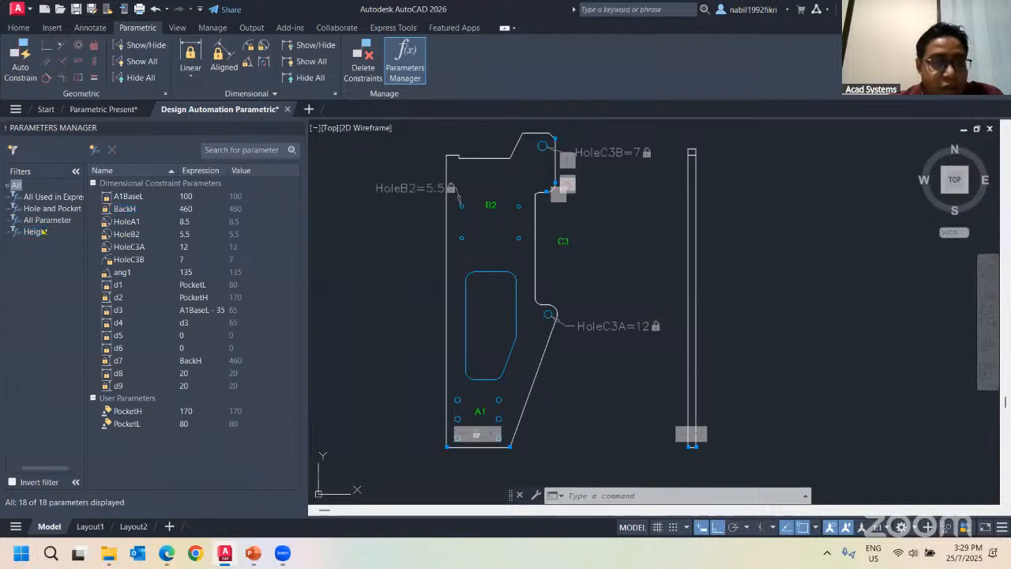
pyautogui.click(35, 231)
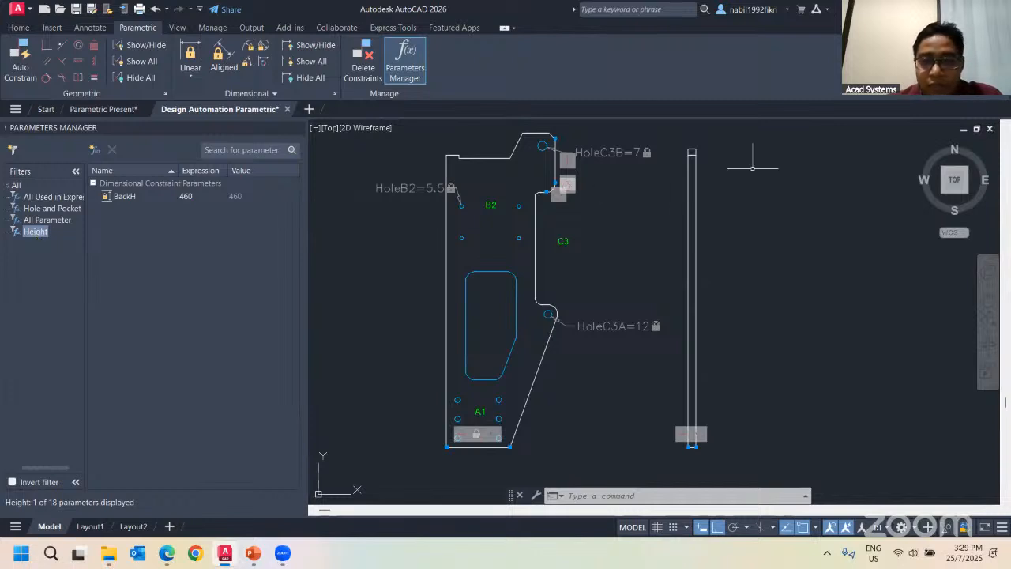
# Add a vertical linear constraint named B2H = 20 between the plate's topmost edge and the long upper edge above B2
pyautogui.scroll(4, 711, 166)
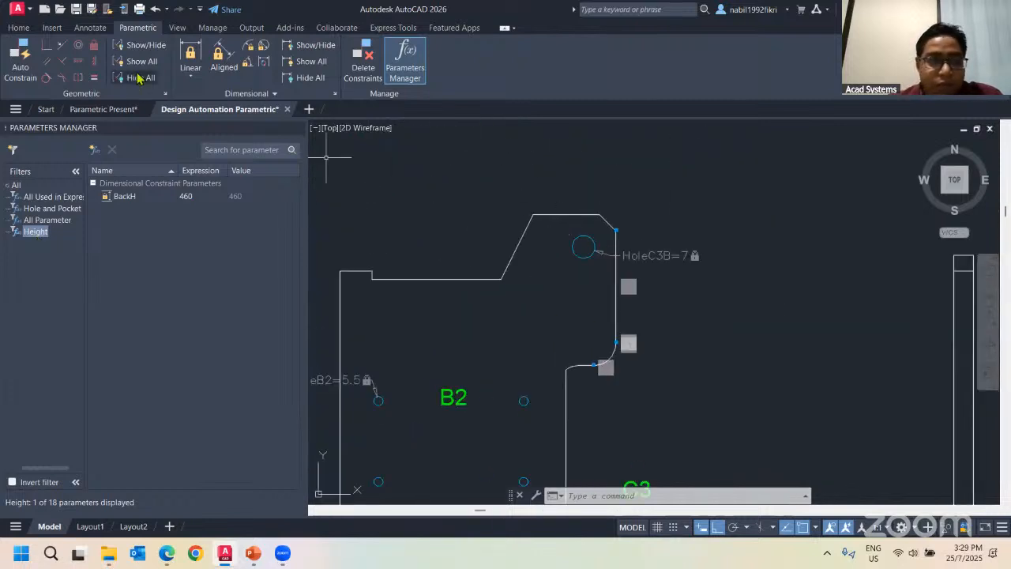
pyautogui.click(191, 54)
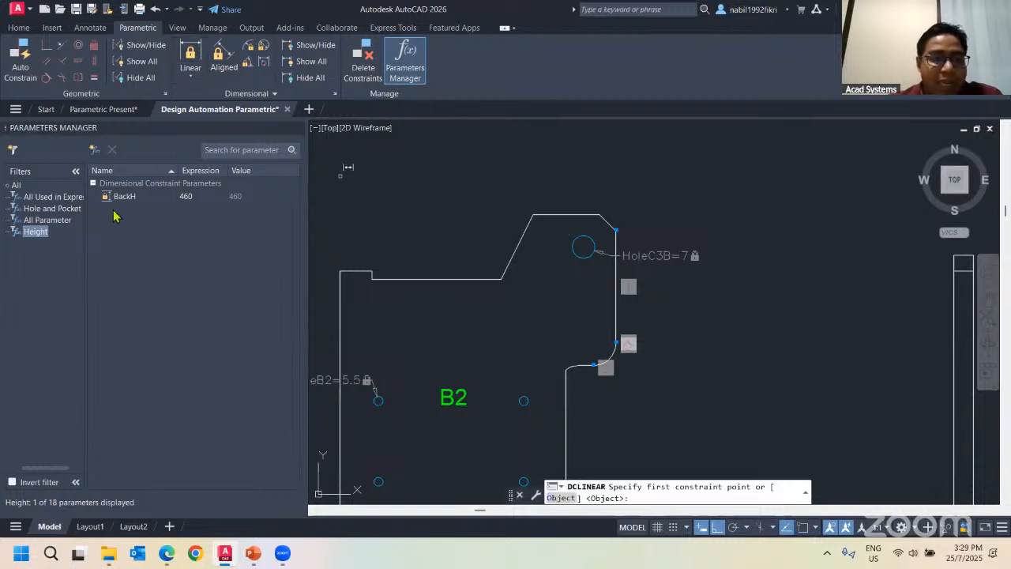
pyautogui.click(562, 215)
pyautogui.click(442, 278)
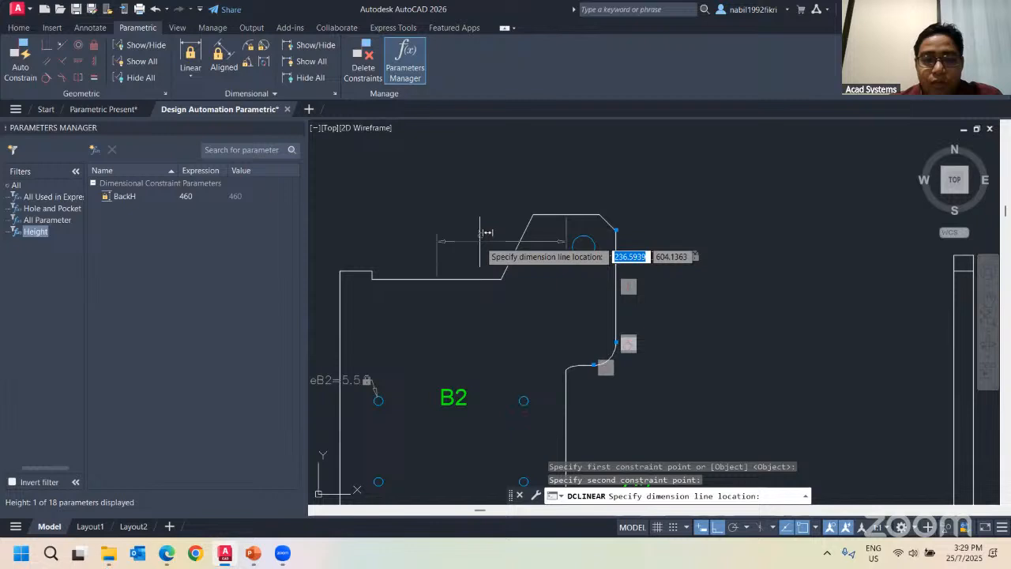
pyautogui.click(416, 227)
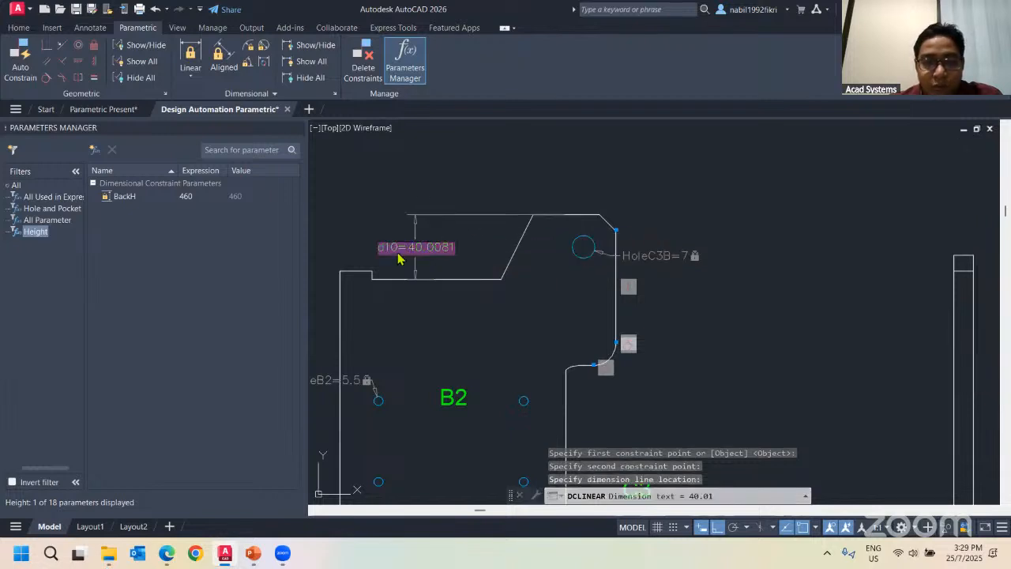
pyautogui.click(399, 249)
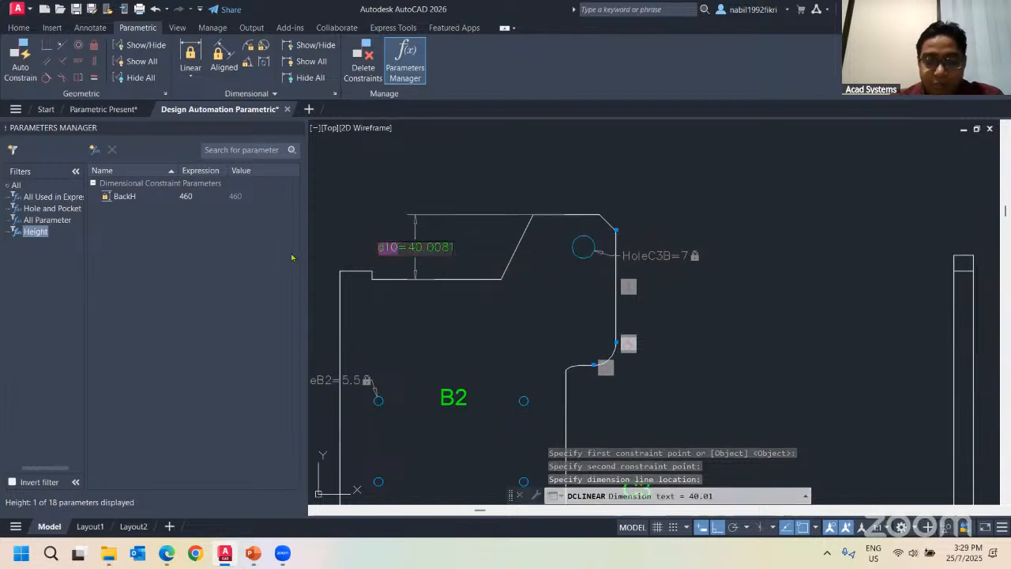
pyautogui.write('B2H')
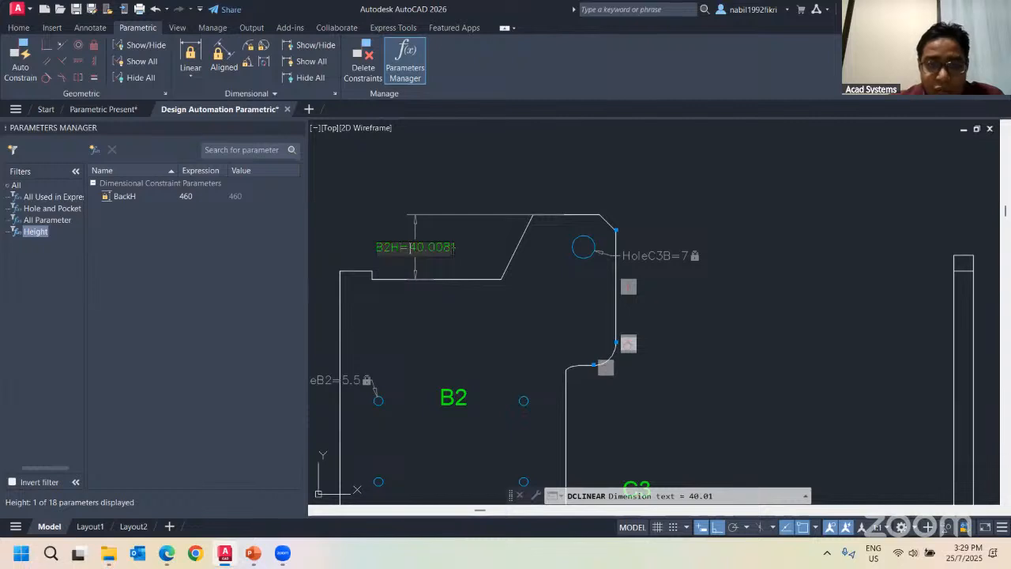
pyautogui.doubleClick(454, 248)
pyautogui.write('20')
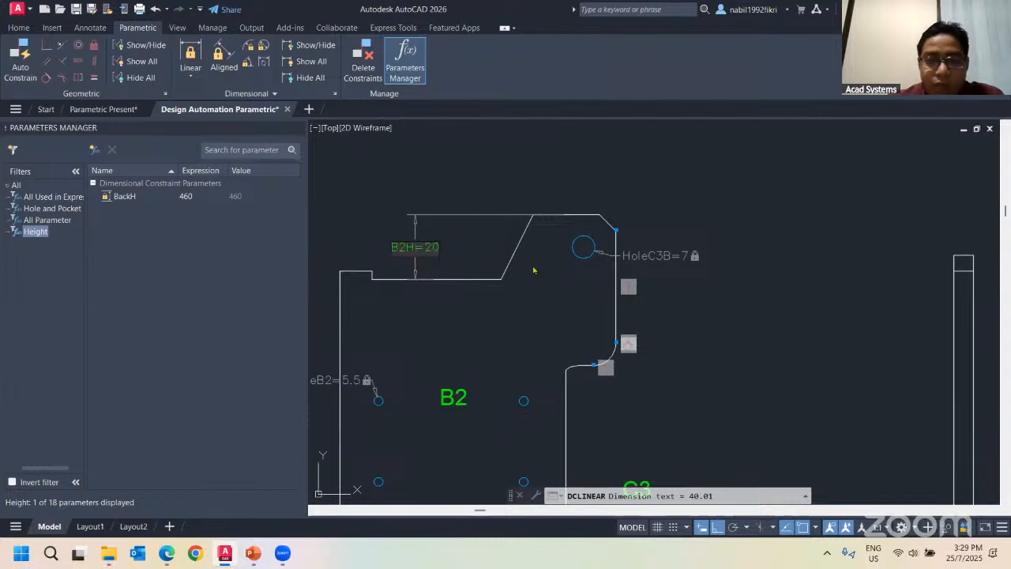
pyautogui.press('Return')
pyautogui.press('Escape')
pyautogui.press('Escape')
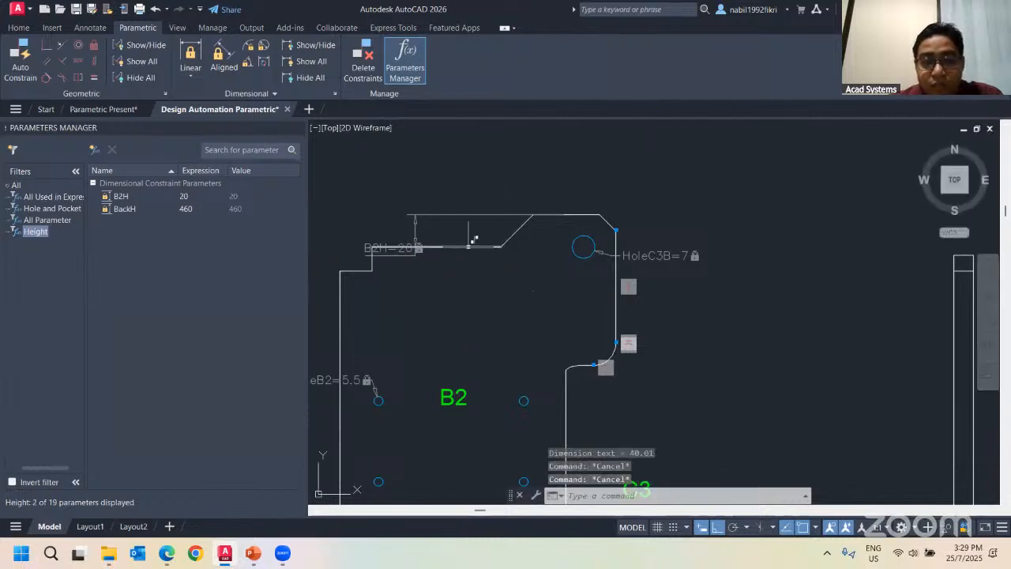
# Try to stretch the long upper edge above B2 downward by its midpoint
pyautogui.click(463, 246)
pyautogui.click(461, 246)
pyautogui.click(462, 247)
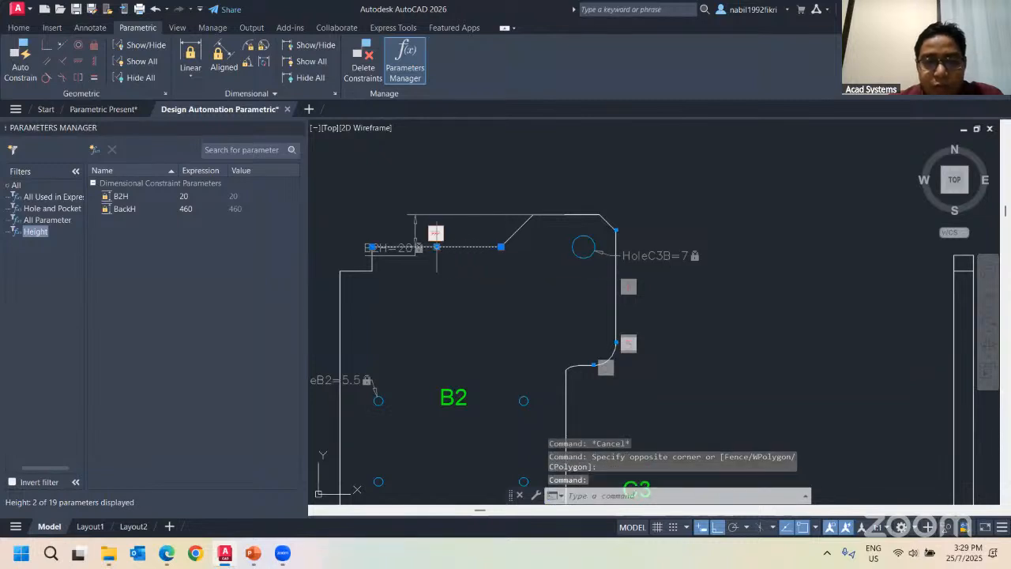
pyautogui.click(437, 247)
pyautogui.click(436, 290)
pyautogui.press('Escape')
pyautogui.moveTo(579, 290); pyautogui.dragTo(582, 201, button='middle')
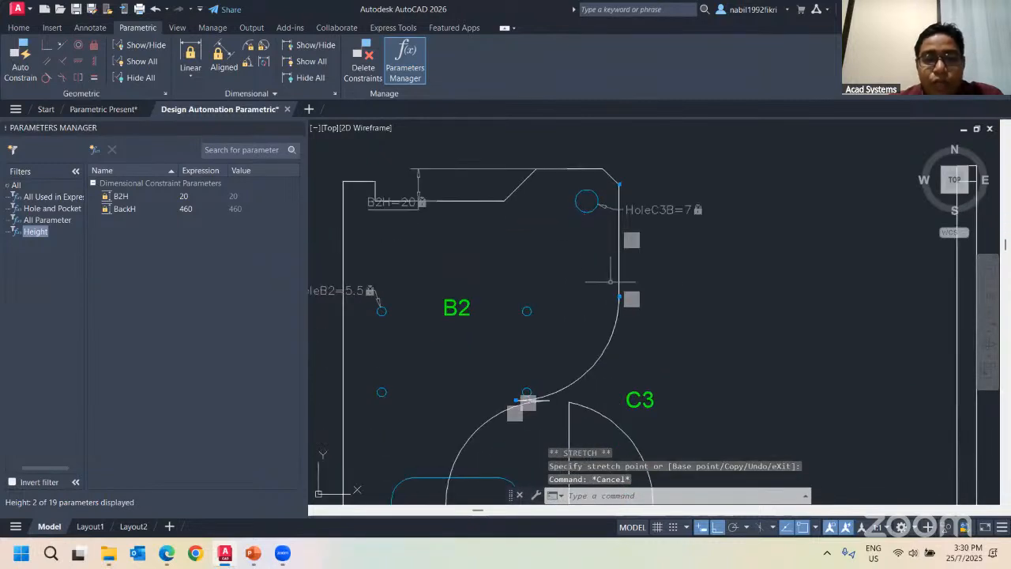
# Undo the edge stretch and the B2H linear constraint
pyautogui.scroll(-2, 624, 291)
pyautogui.hotkey('ctrl', 'z')
pyautogui.hotkey('ctrl', 'z')
pyautogui.hotkey('ctrl', 'z')
pyautogui.hotkey('ctrl', 'z')
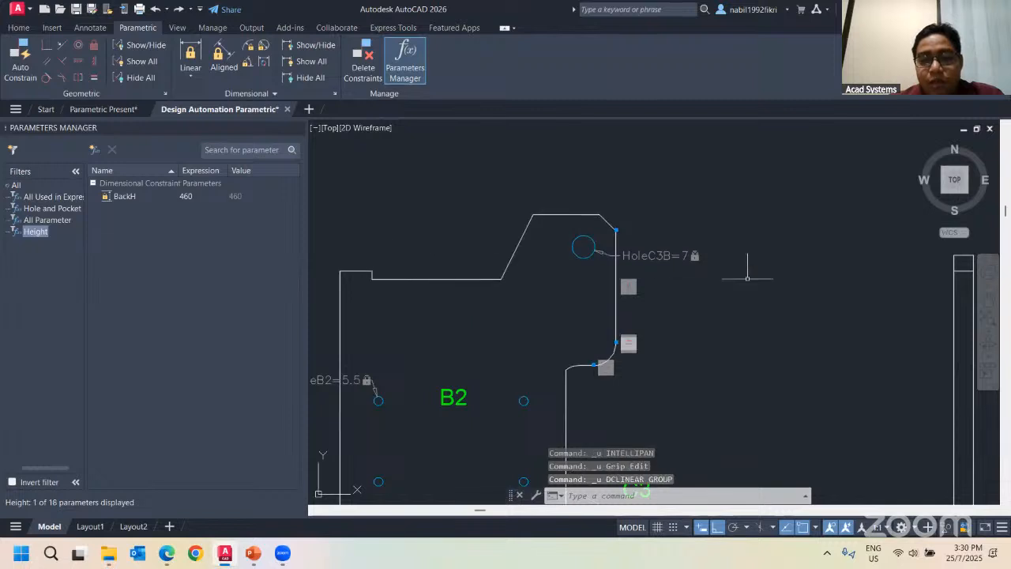
# Stretch the topmost edge above the C3B hole down to about 20 mm above the long B2 edge
pyautogui.click(562, 214)
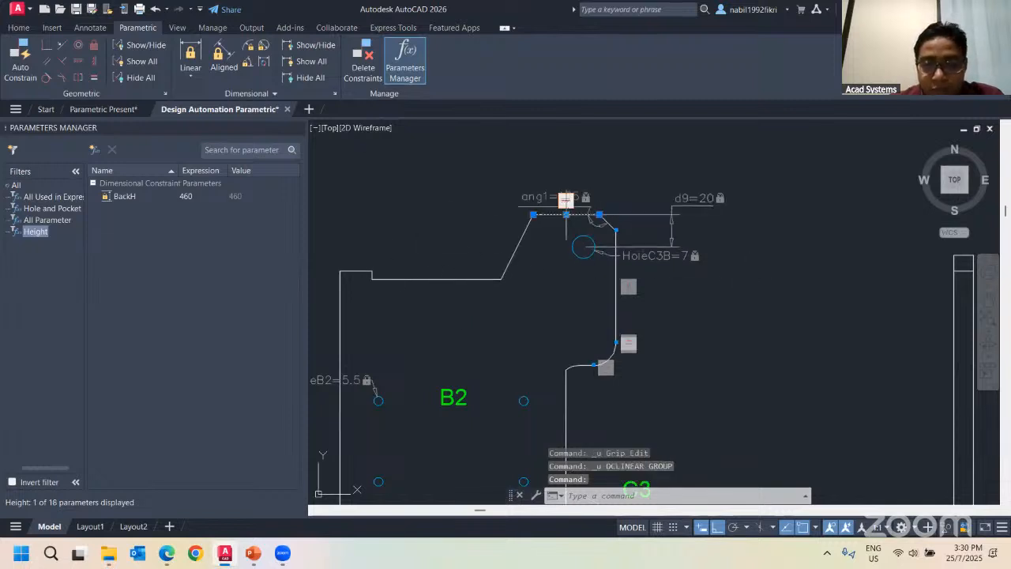
pyautogui.click(566, 214)
pyautogui.click(566, 245)
pyautogui.press('Escape')
pyautogui.press('Escape')
pyautogui.press('Escape')
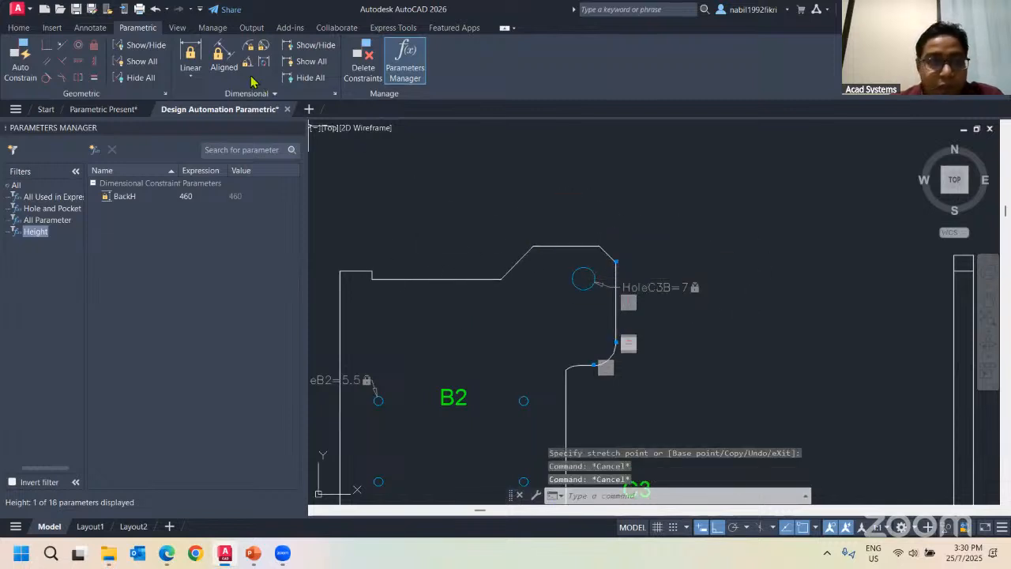
# Add a vertical linear constraint named B2Height = 20 between the topmost edge and the long upper edge above B2
pyautogui.click(190, 56)
pyautogui.click(566, 245)
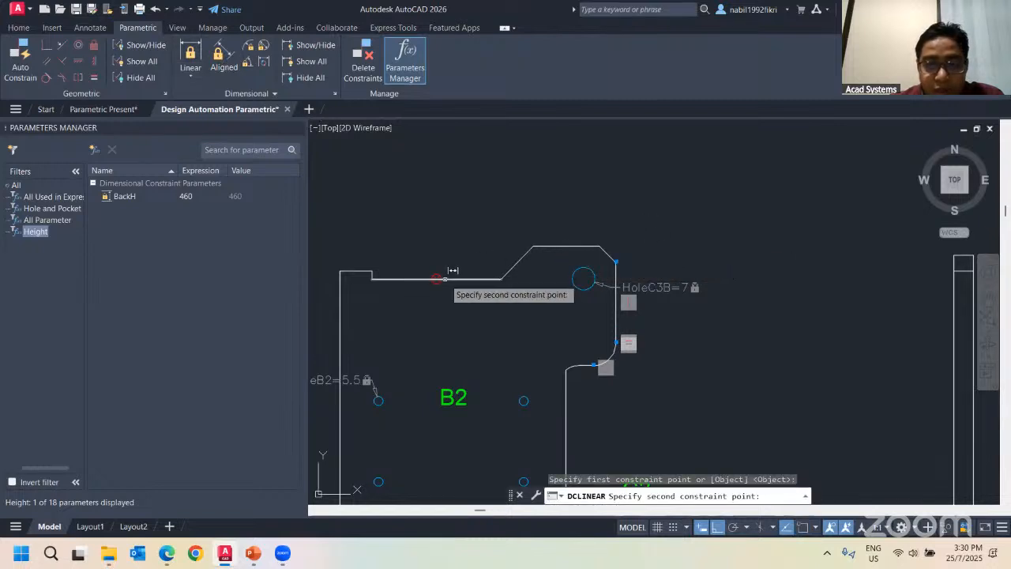
pyautogui.click(436, 279)
pyautogui.moveTo(379, 259); pyautogui.dragTo(476, 261, button='middle')
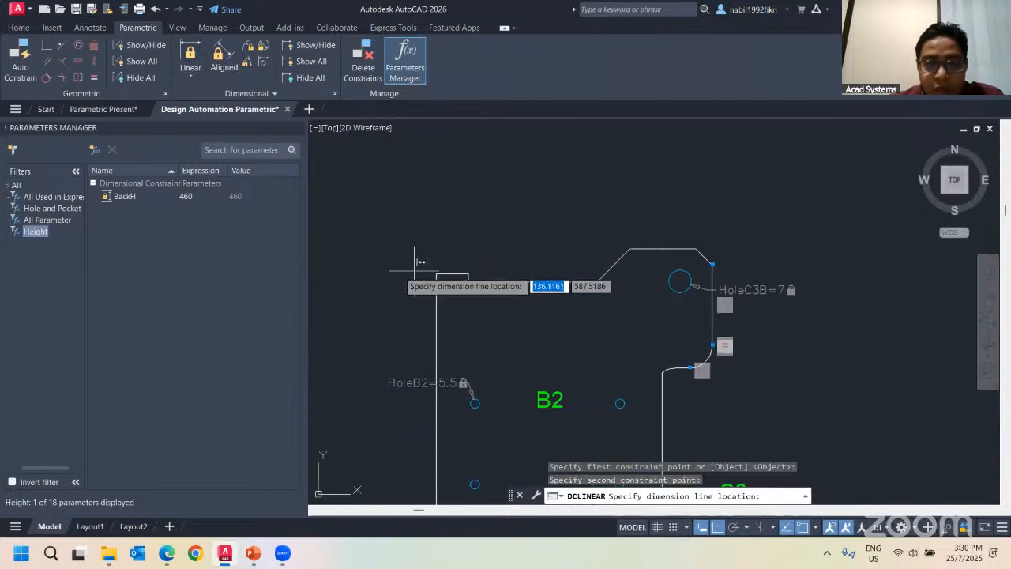
pyautogui.click(397, 271)
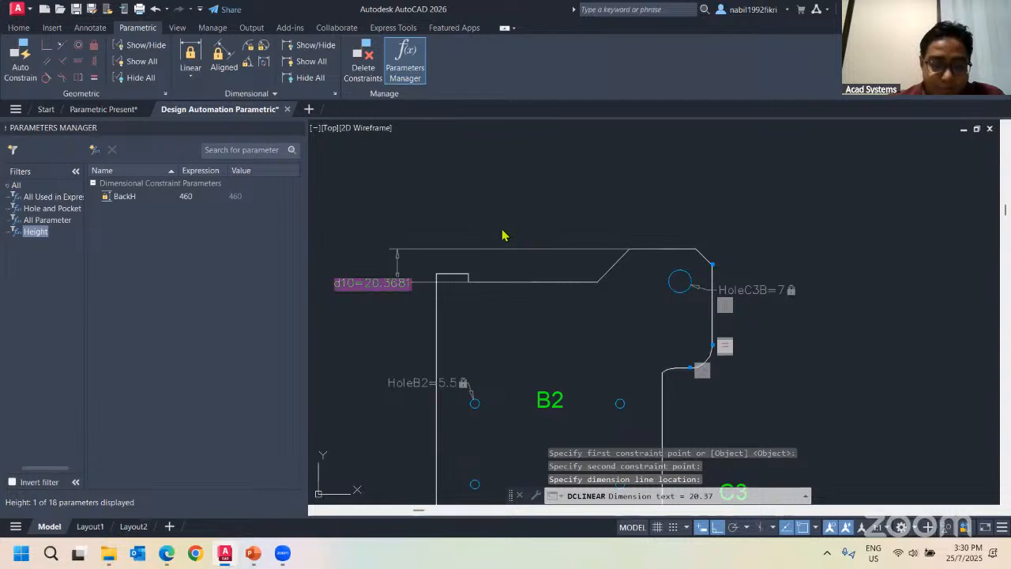
pyautogui.write('2(B2+B1)')
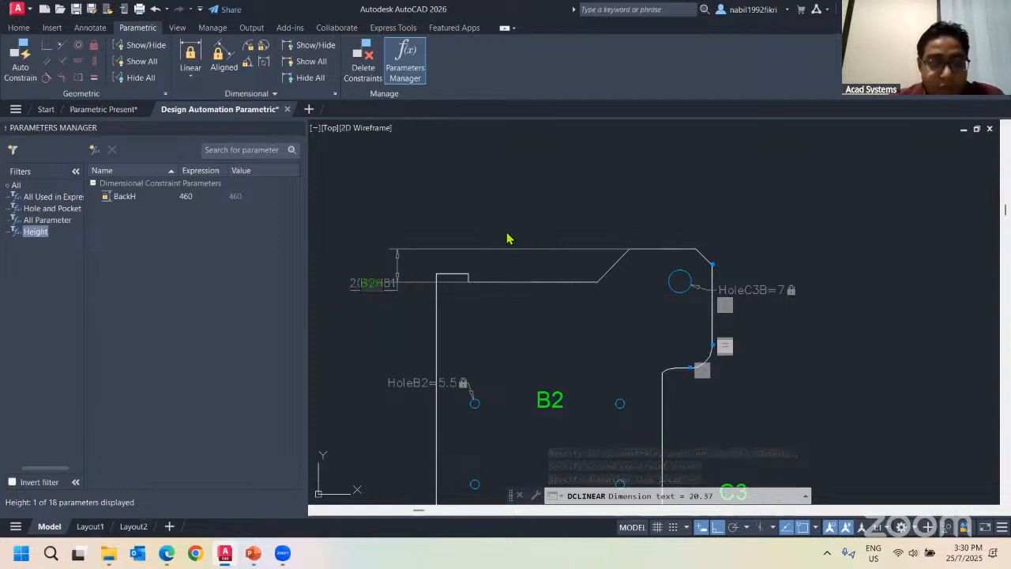
pyautogui.write('eight')
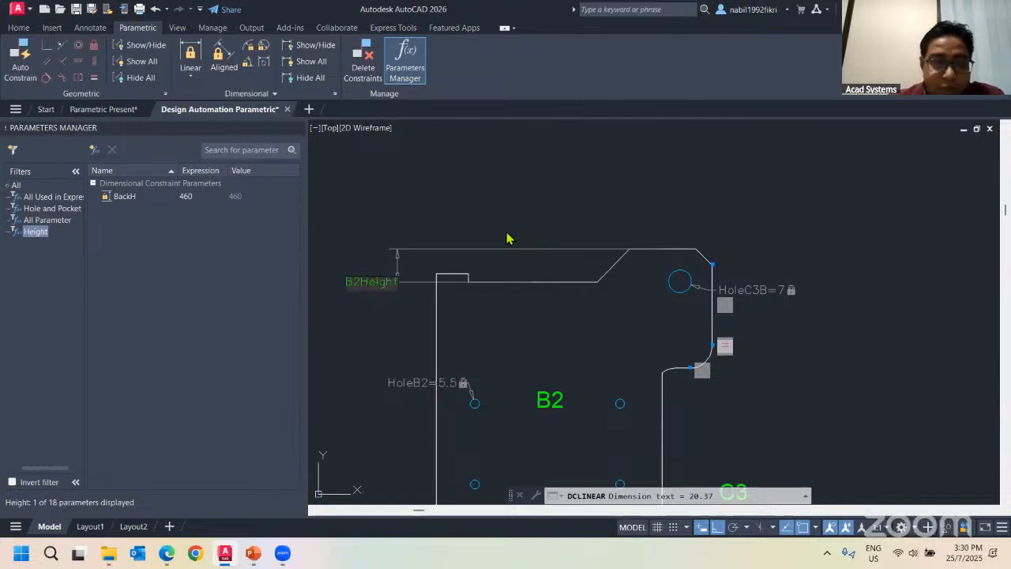
pyautogui.write('=20')
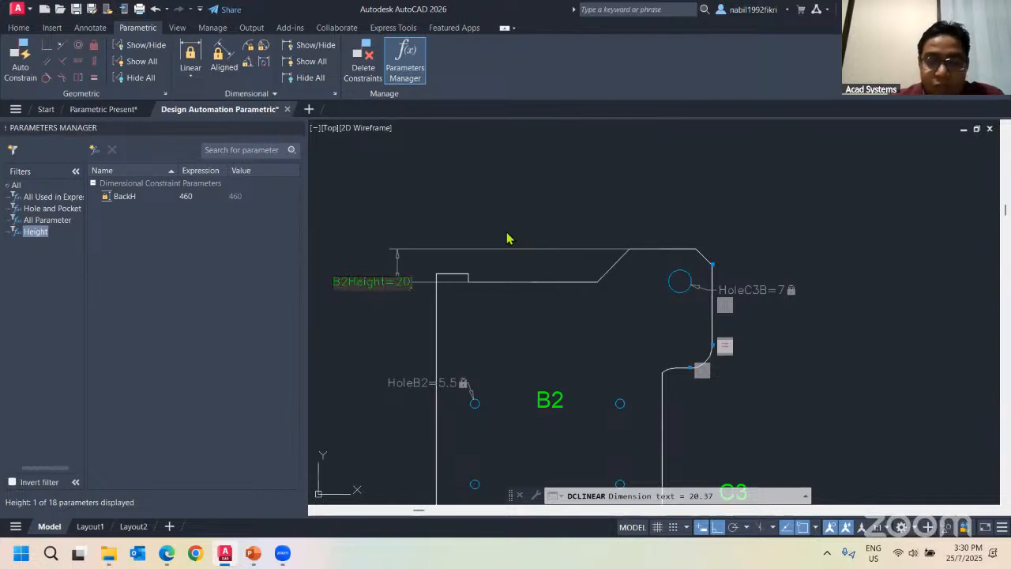
pyautogui.press('Return')
pyautogui.press('Escape')
pyautogui.press('Escape')
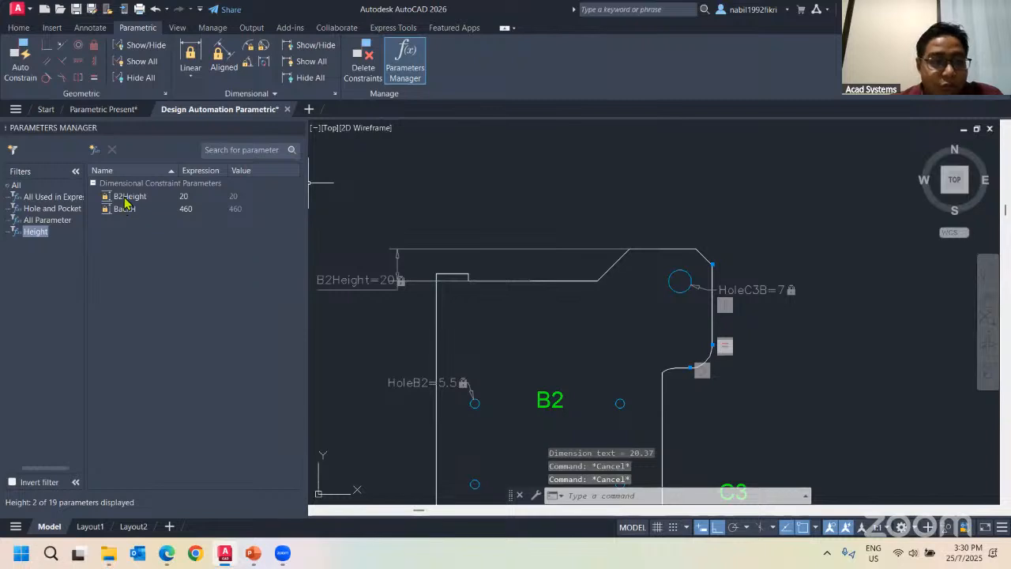
# Show the full parameter list and hide all dimensional and geometric constraints in the drawing
pyautogui.click(130, 198)
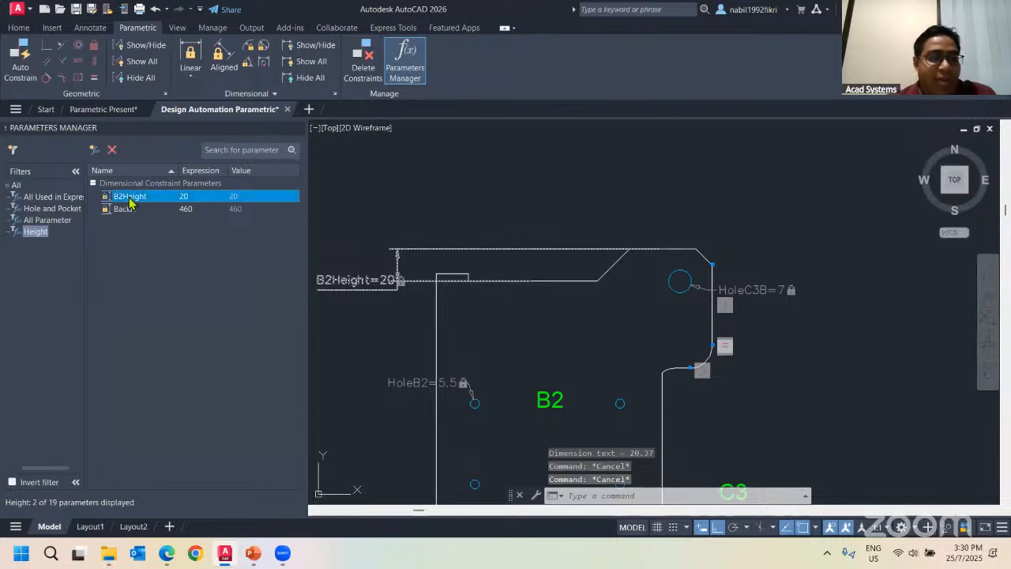
pyautogui.click(16, 186)
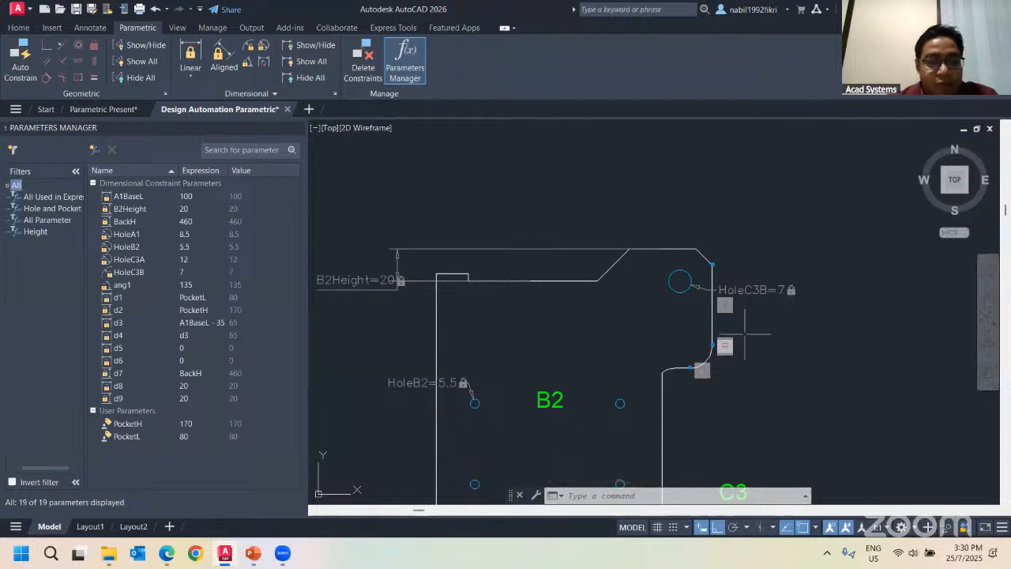
pyautogui.scroll(-6, 589, 271)
pyautogui.moveTo(588, 271)
pyautogui.mouseDown(button='middle')
pyautogui.moveTo(417, 221)
pyautogui.moveTo(426, 229)
pyautogui.mouseUp(button='middle')
pyautogui.scroll(2, 453, 242)
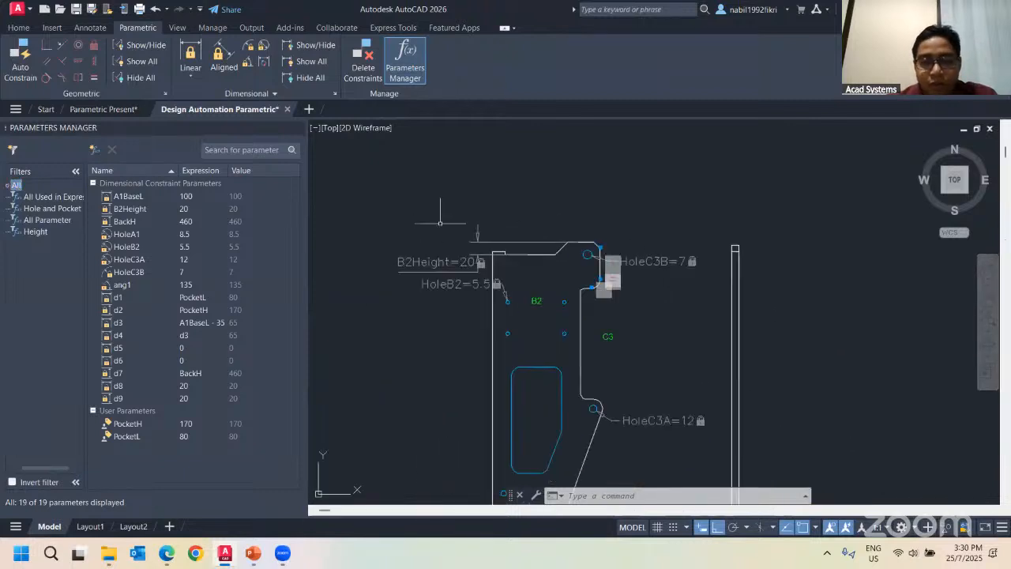
pyautogui.click(312, 81)
pyautogui.click(120, 80)
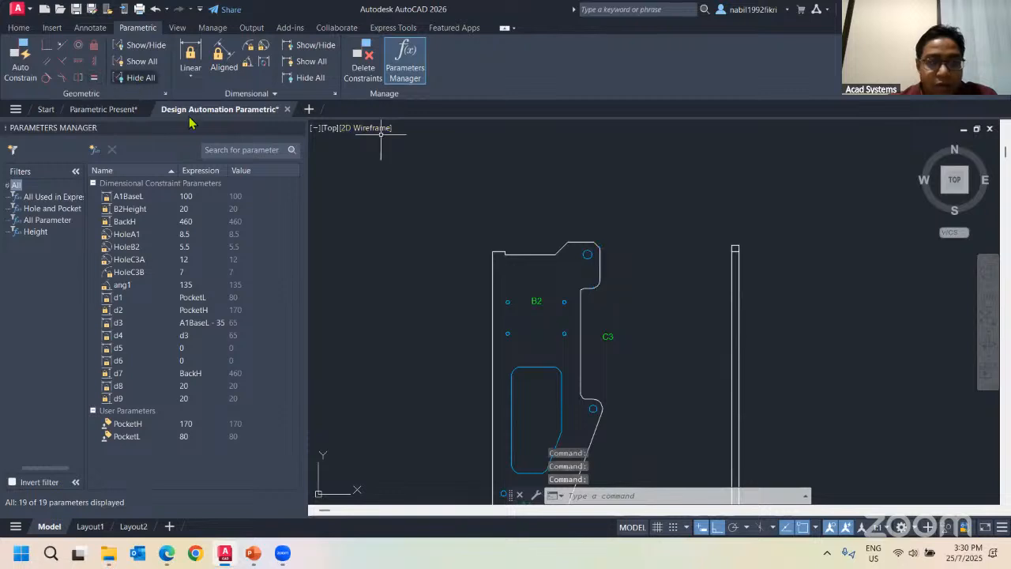
pyautogui.moveTo(627, 273); pyautogui.dragTo(579, 203, button='middle')
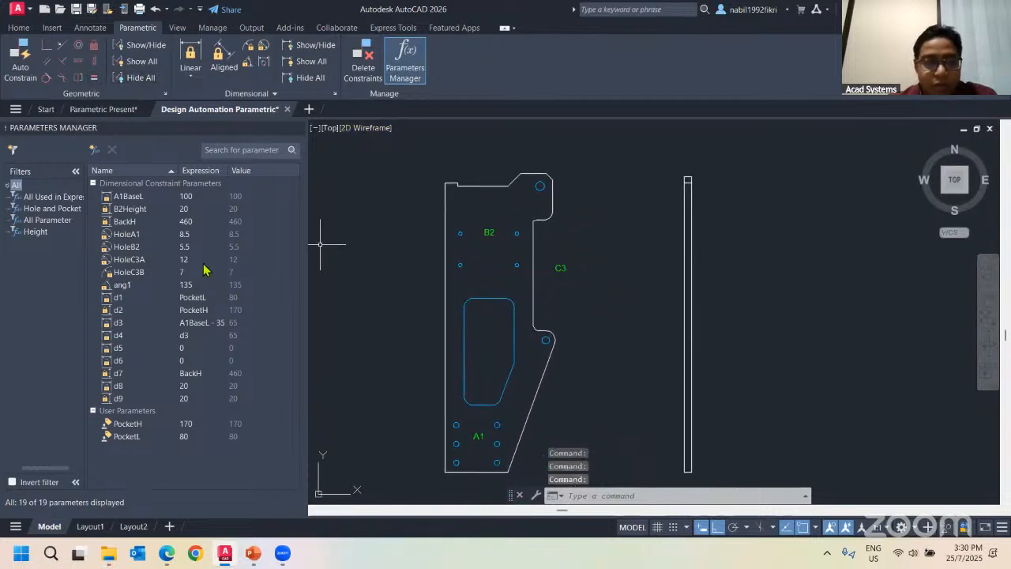
# In the Hole and Pocket group, set PocketH to 160 and PocketL to 60
pyautogui.click(52, 209)
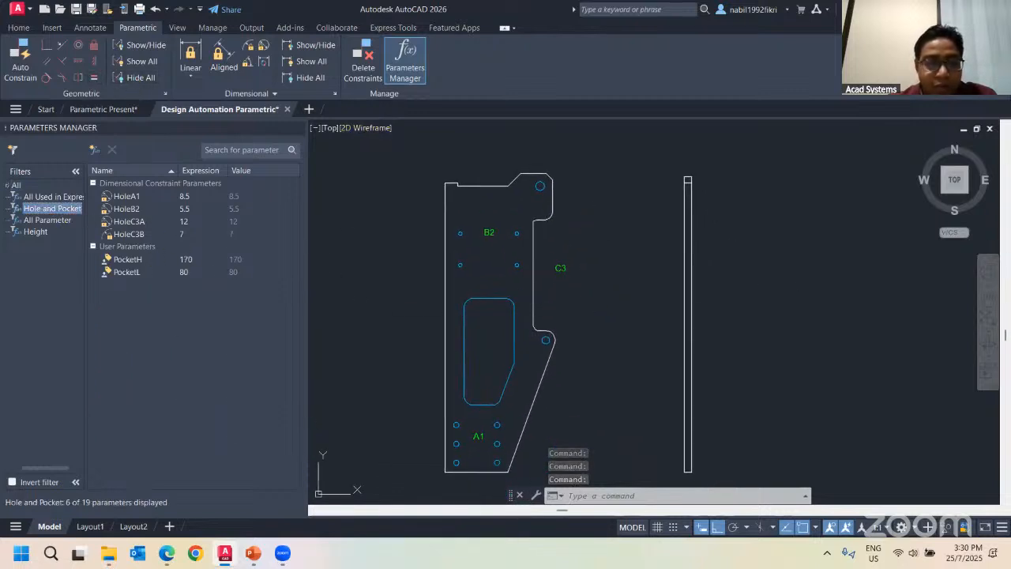
pyautogui.doubleClick(185, 259)
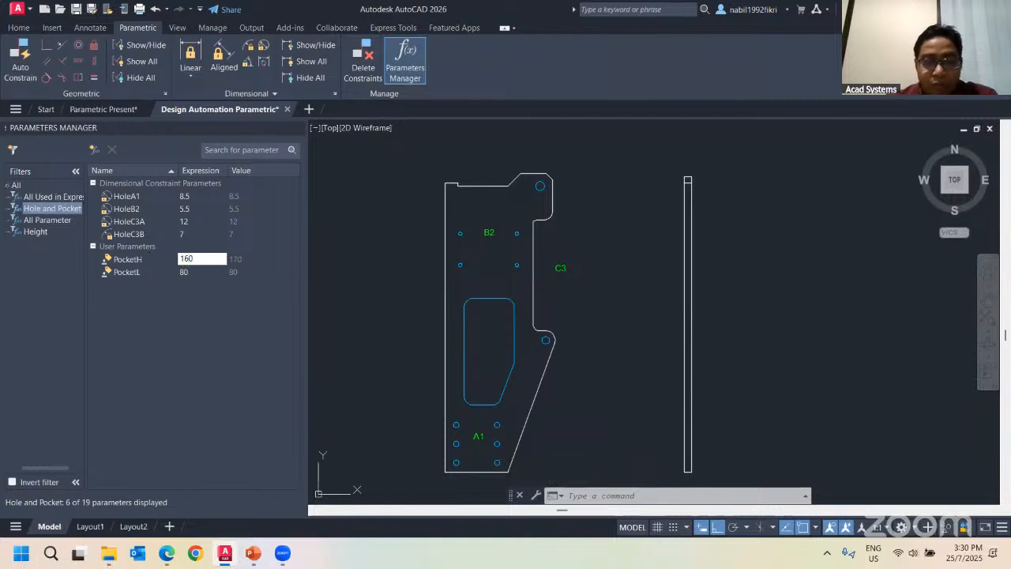
pyautogui.press('Return')
pyautogui.doubleClick(184, 272)
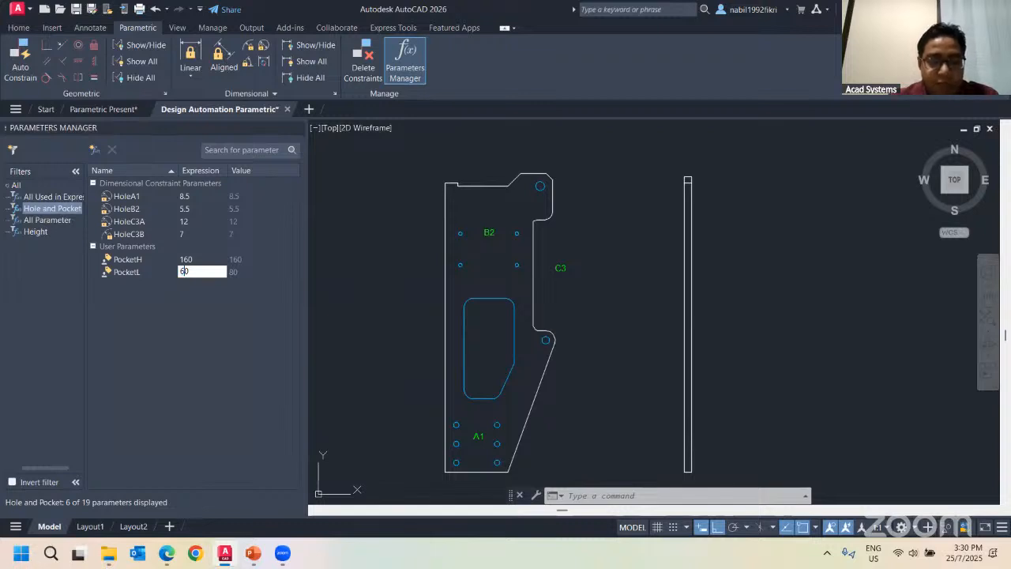
pyautogui.press('Return')
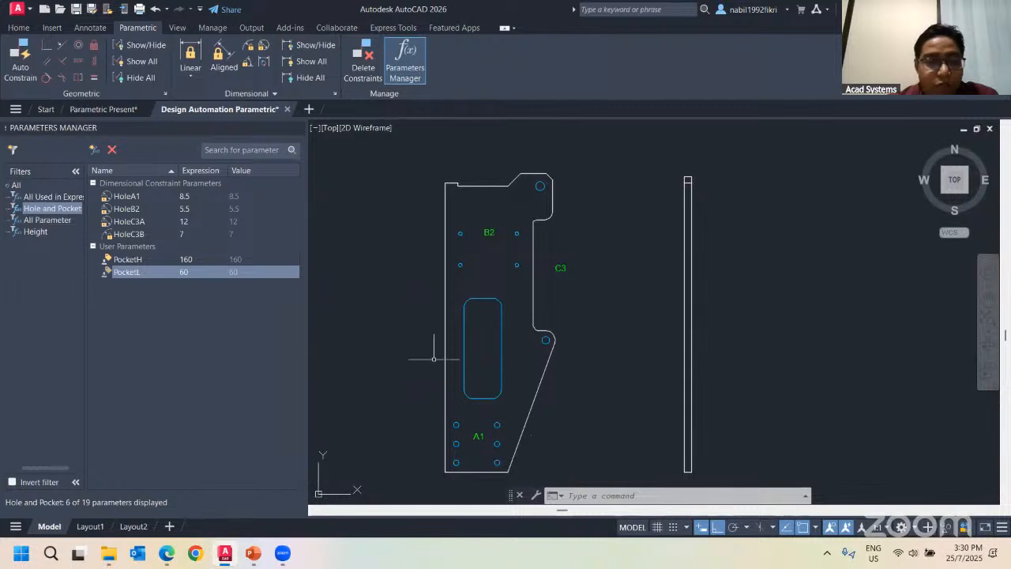
# Set the HoleA1 parameter to 18.5
pyautogui.doubleClick(185, 197)
pyautogui.click(182, 208)
pyautogui.doubleClick(181, 196)
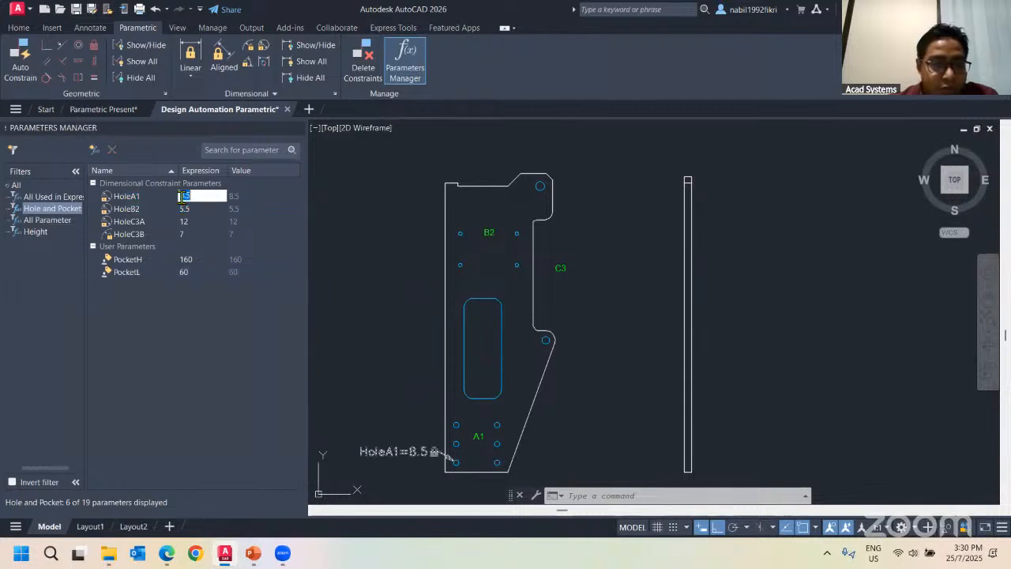
pyautogui.press('Return')
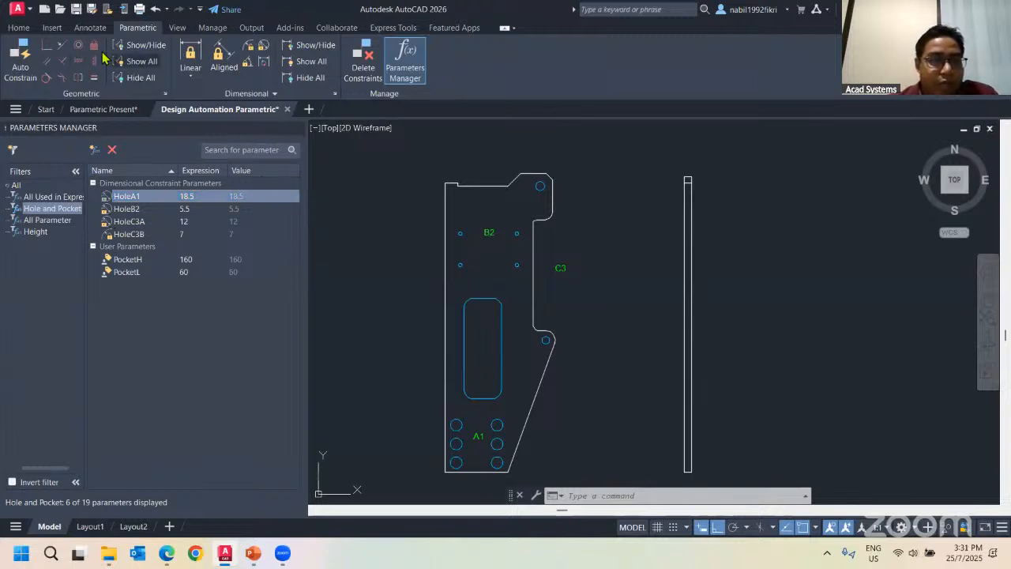
# Turn on the AM_5 layer to display the plate's dimensions
pyautogui.click(19, 27)
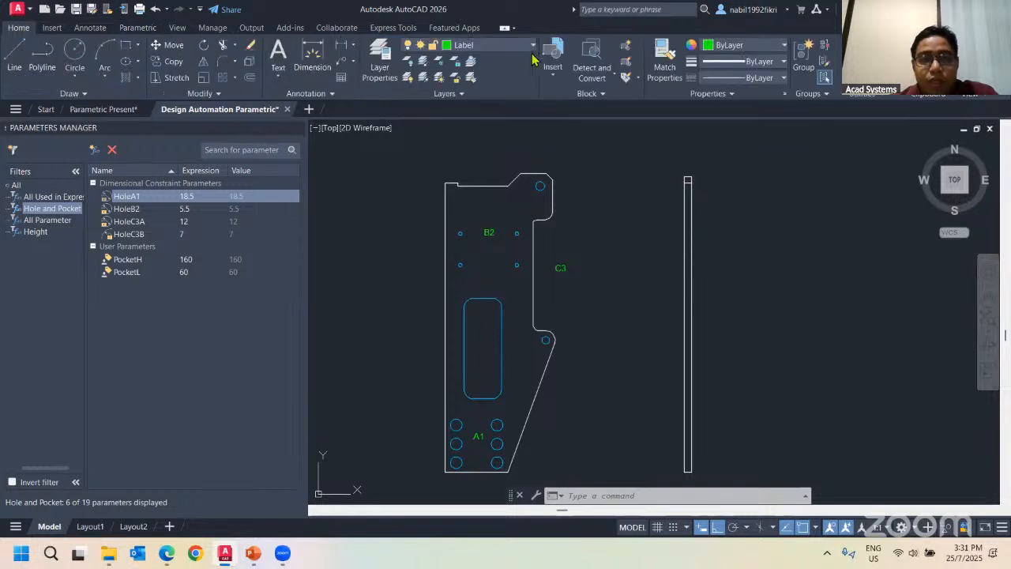
pyautogui.click(483, 45)
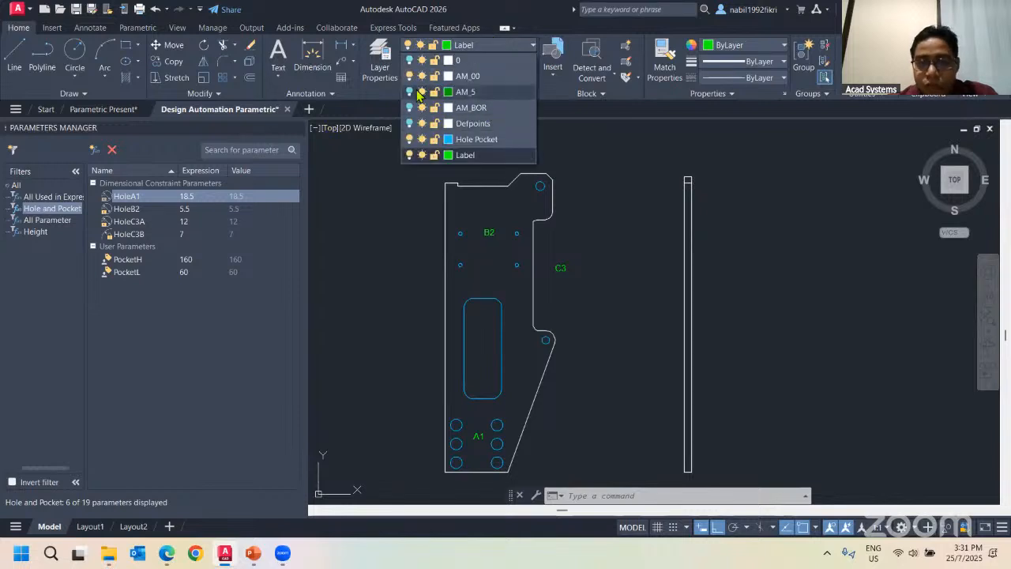
pyautogui.click(409, 93)
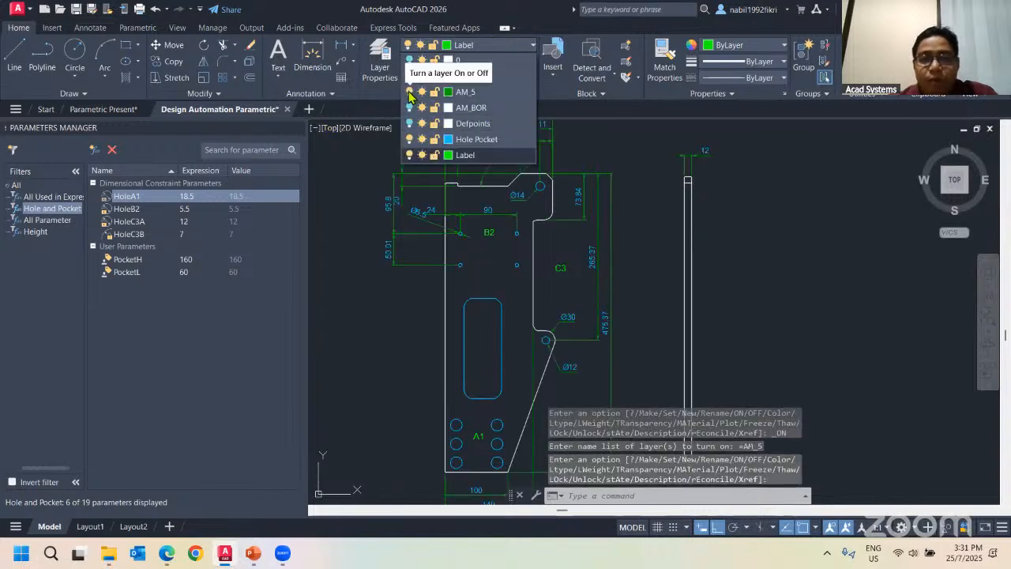
pyautogui.click(763, 198)
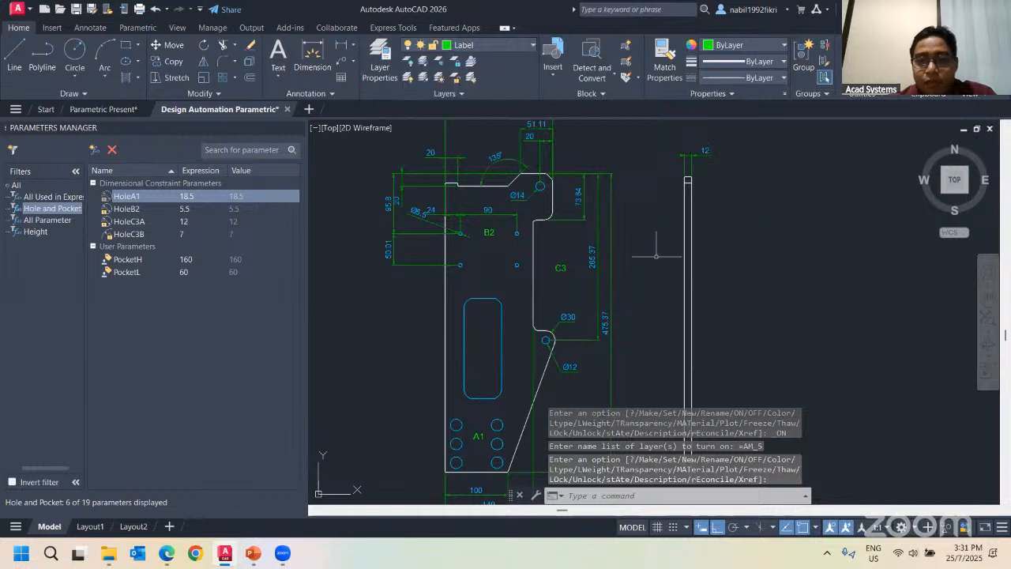
# Filter the parameter list to the All Parameter group, with the A1 base dimensions of the plate in view
pyautogui.moveTo(530, 408); pyautogui.dragTo(492, 347, button='middle')
pyautogui.press('Escape')
pyautogui.press('Escape')
pyautogui.scroll(1, 433, 436)
pyautogui.moveTo(433, 427); pyautogui.dragTo(462, 397, button='middle')
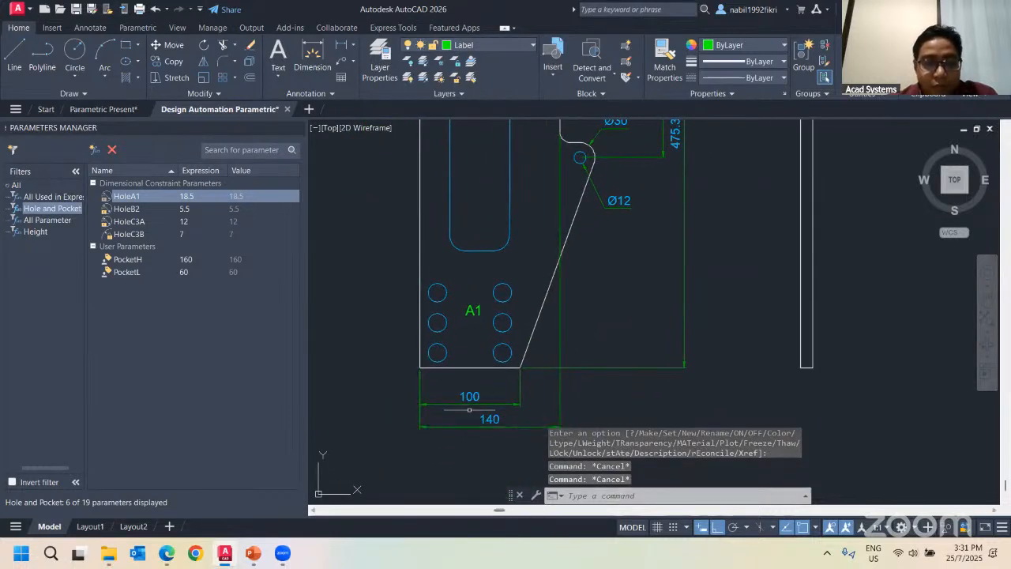
pyautogui.click(39, 220)
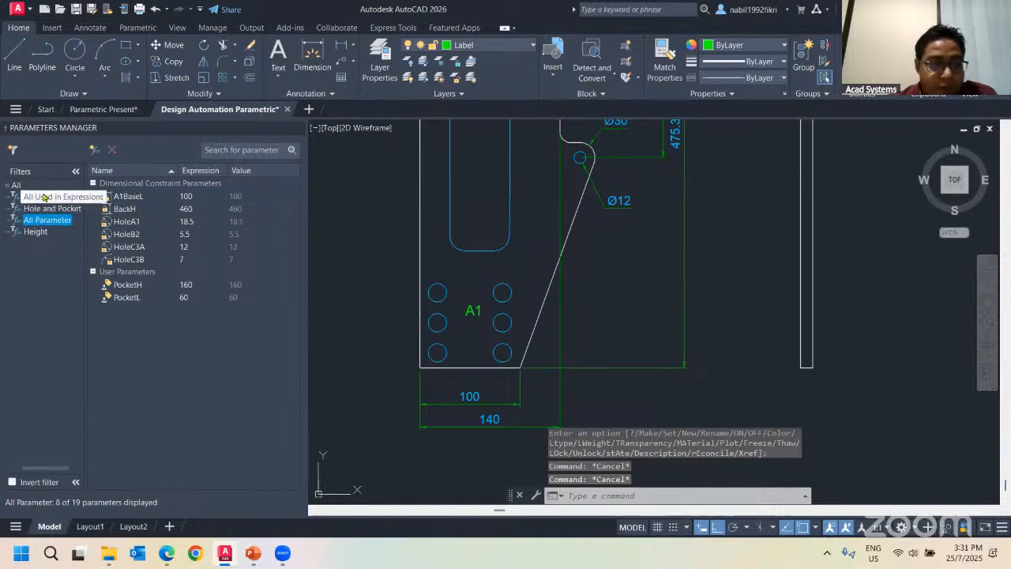
pyautogui.click(28, 194)
pyautogui.click(16, 185)
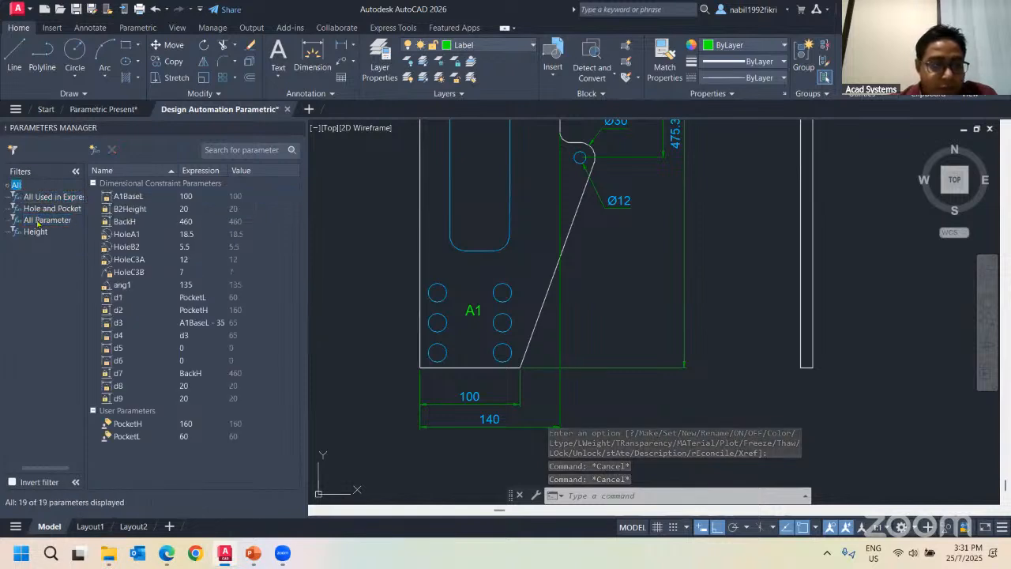
pyautogui.click(43, 220)
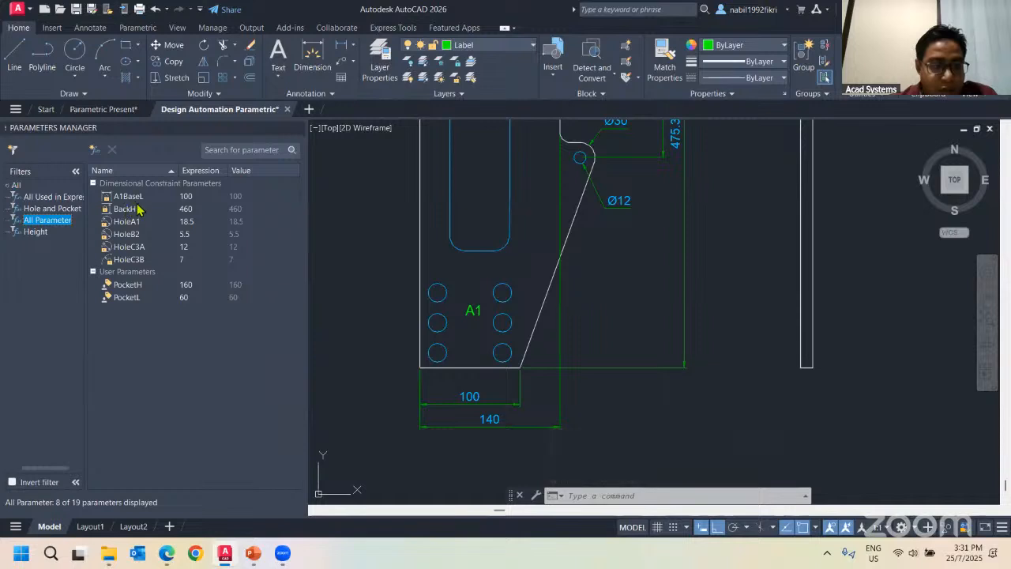
# Set the A1BaseL parameter to 80
pyautogui.click(128, 209)
pyautogui.click(128, 197)
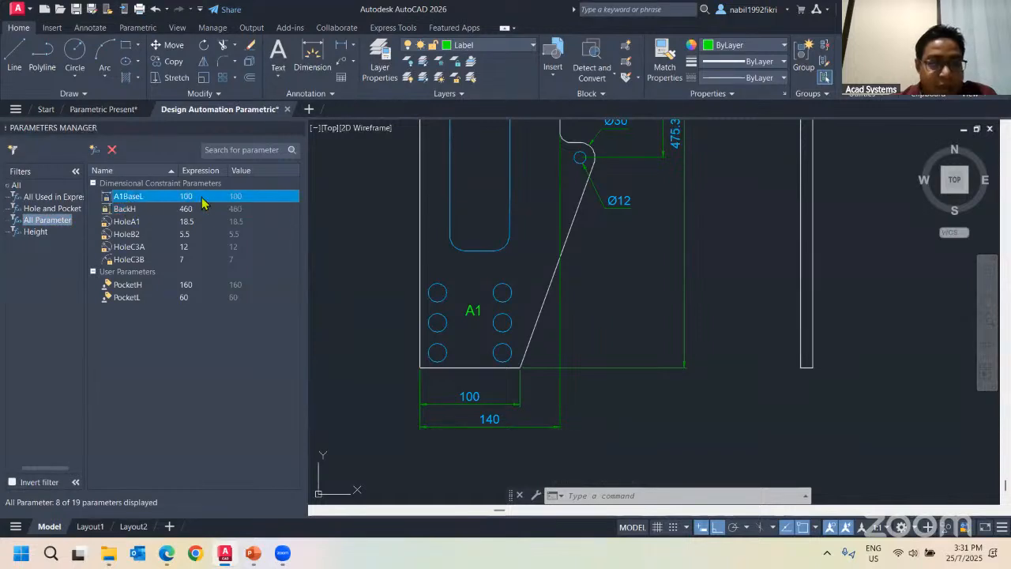
pyautogui.doubleClick(192, 199)
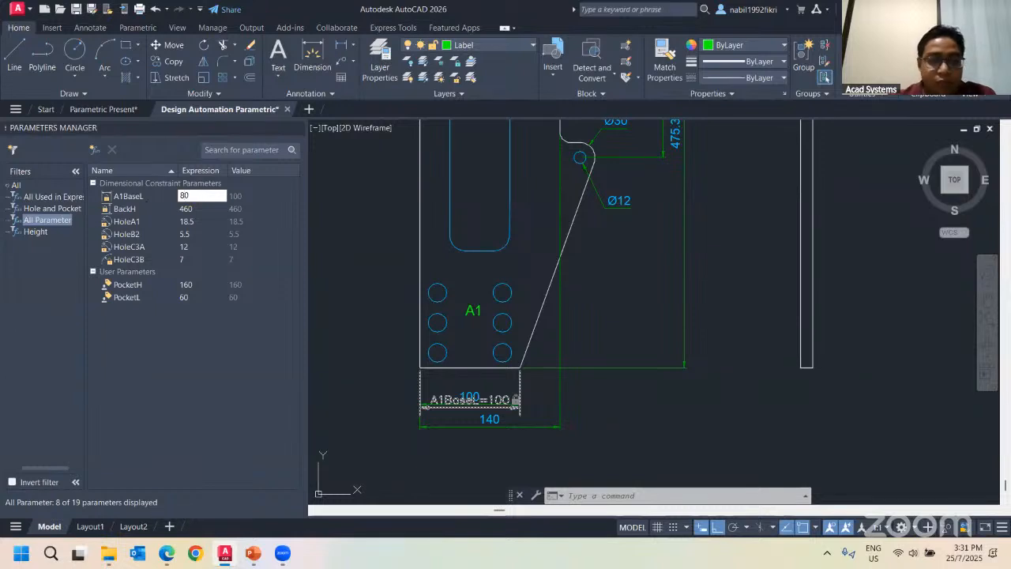
pyautogui.write('80')
pyautogui.press('Return')
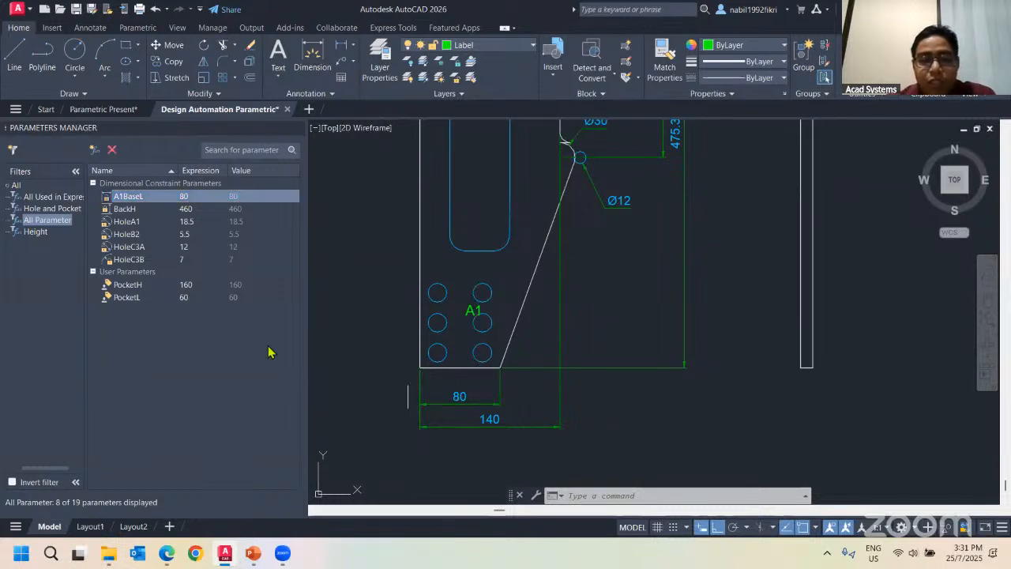
# Set the A1BaseL parameter to 120
pyautogui.doubleClick(182, 197)
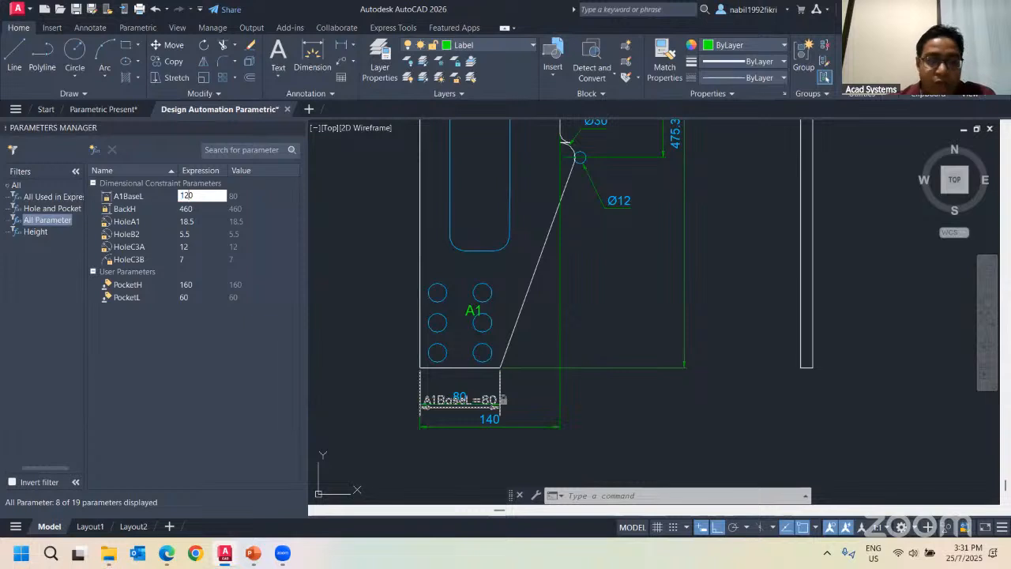
pyautogui.write('120')
pyautogui.press('Return')
pyautogui.press('Escape')
pyautogui.press('Escape')
pyautogui.press('Escape')
pyautogui.moveTo(388, 279); pyautogui.dragTo(553, 309, button='middle')
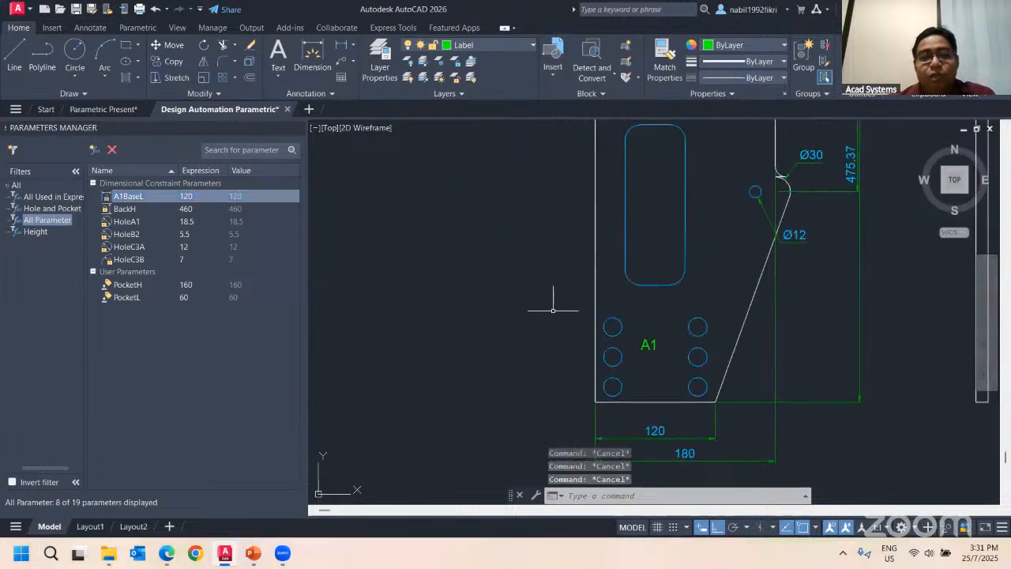
pyautogui.scroll(-4, 554, 309)
pyautogui.scroll(4, 566, 272)
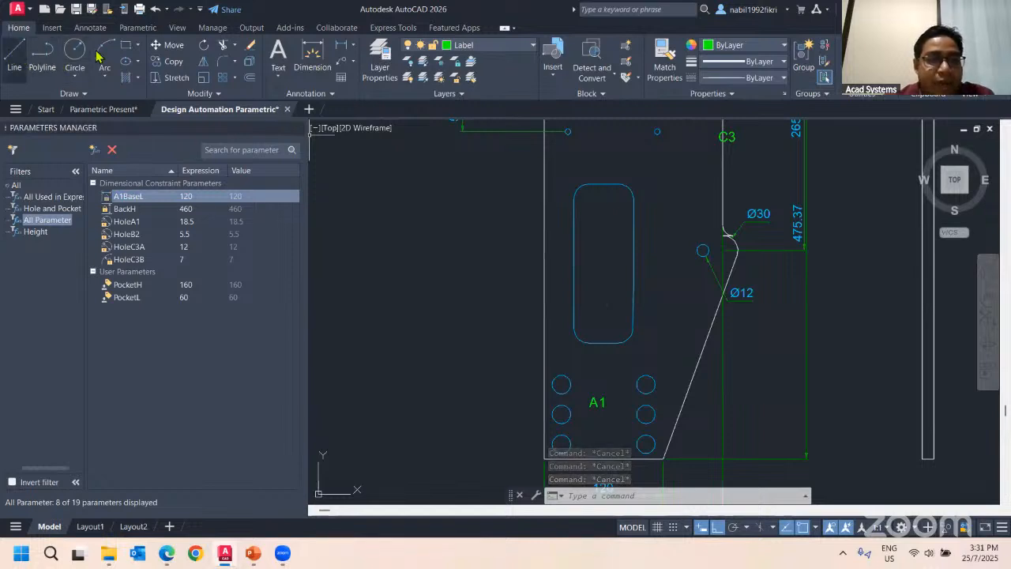
# Draw a vertical test line about 93 mm long in the empty area left of the plate
pyautogui.click(490, 44)
pyautogui.click(490, 45)
pyautogui.click(14, 52)
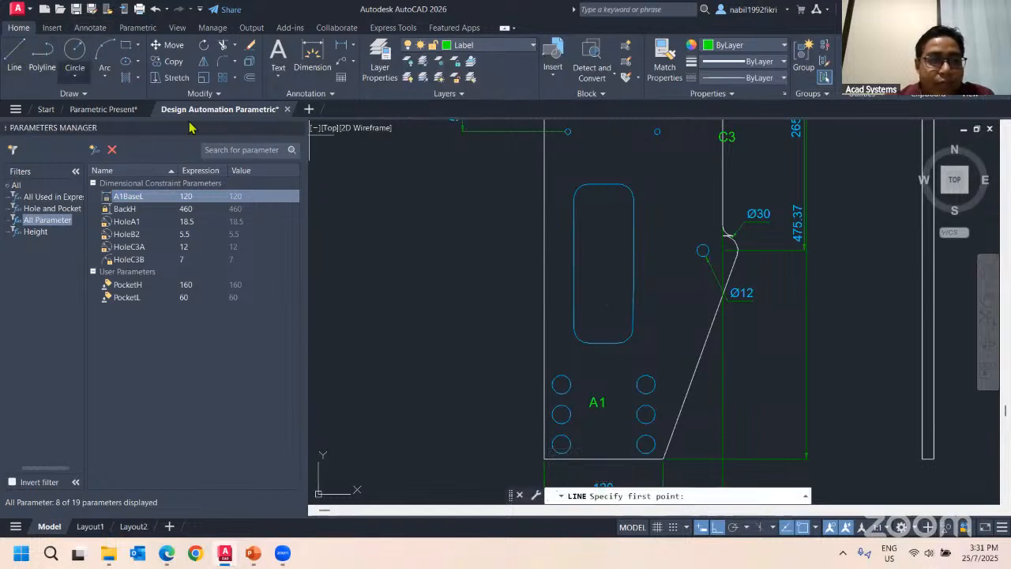
pyautogui.click(362, 201)
pyautogui.click(363, 292)
pyautogui.press('Escape')
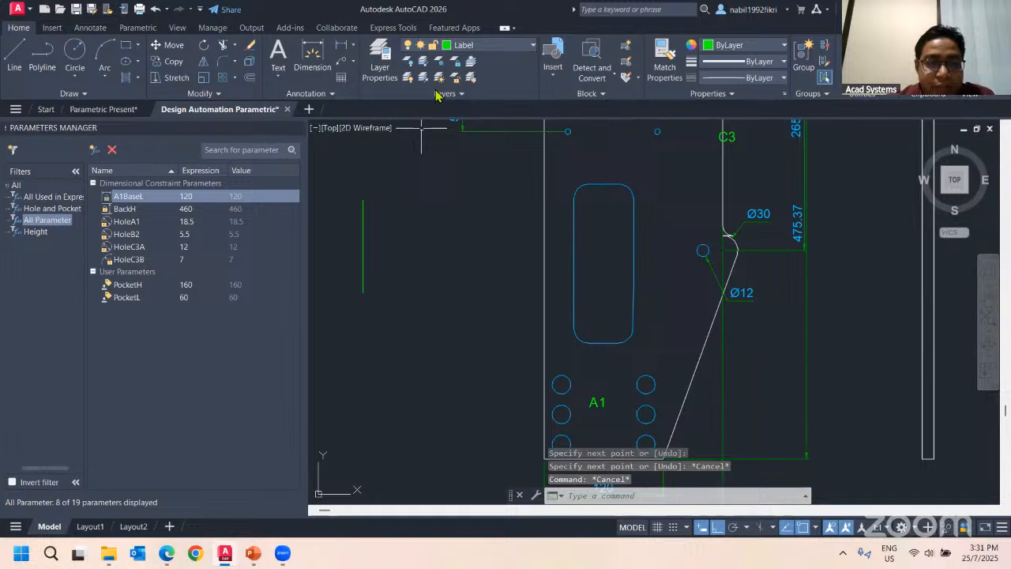
# Make AM_5 the current layer and keep ISO-25 as the dimension style
pyautogui.click(490, 45)
pyautogui.click(490, 92)
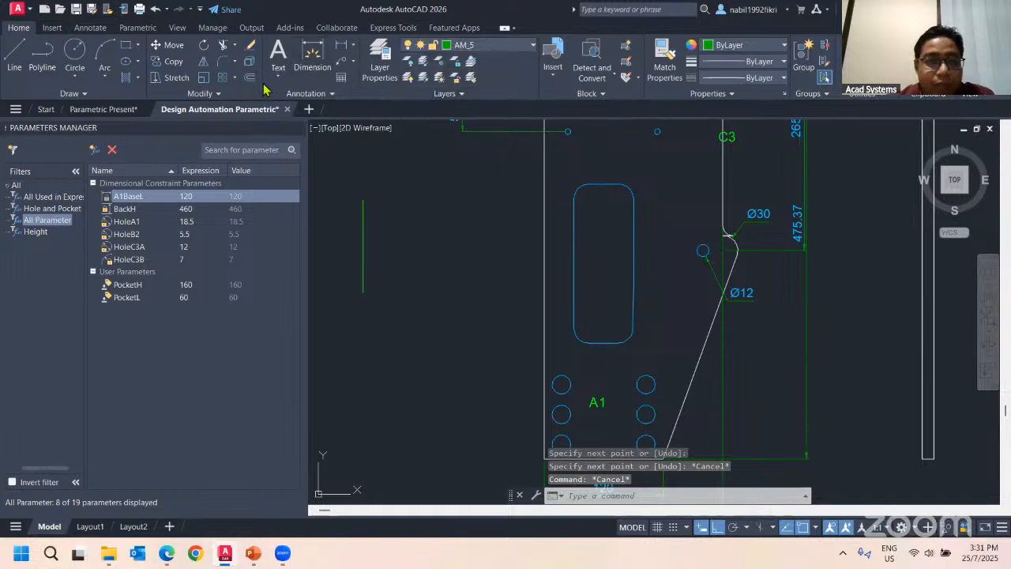
pyautogui.click(296, 94)
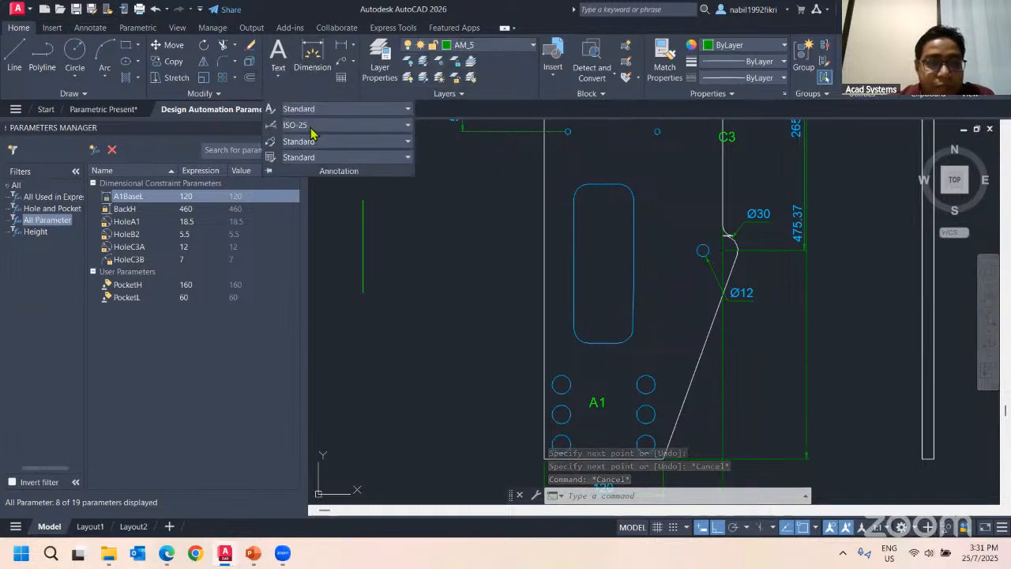
pyautogui.click(312, 129)
pyautogui.click(314, 127)
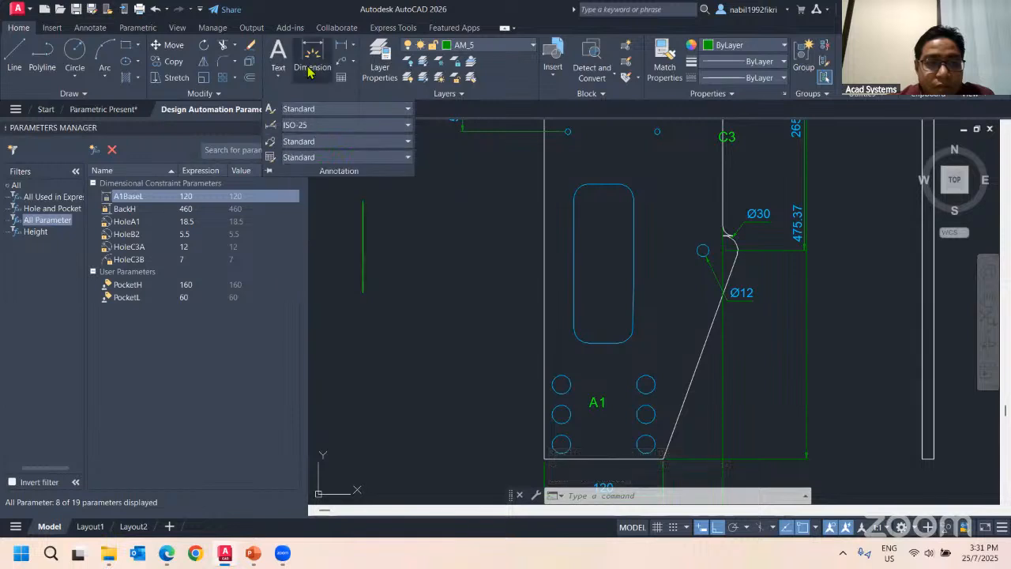
# Dimension the vertical test line's length, placing the dimension just to its right
pyautogui.click(310, 70)
pyautogui.scroll(1, 369, 210)
pyautogui.click(359, 192)
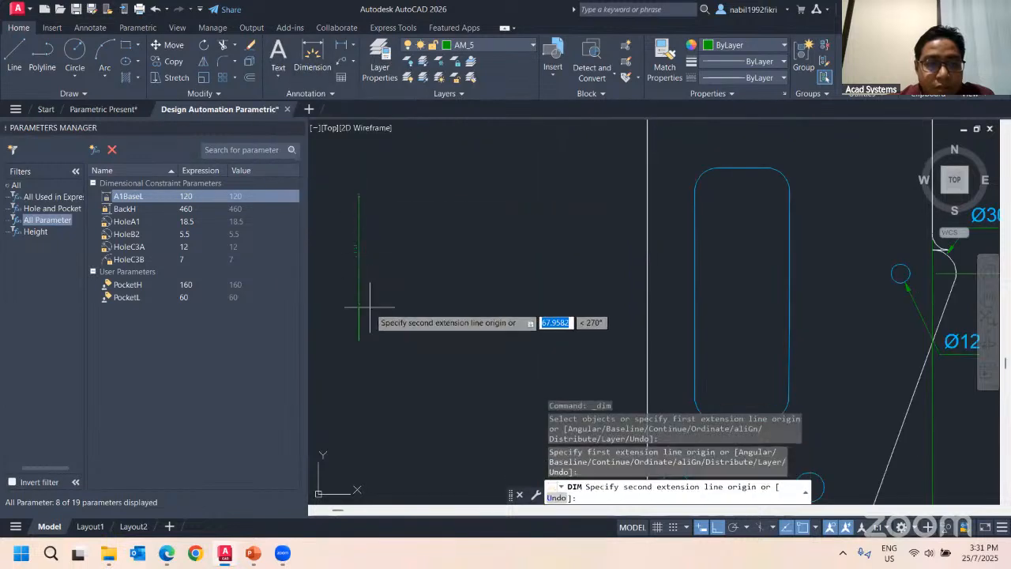
pyautogui.click(359, 342)
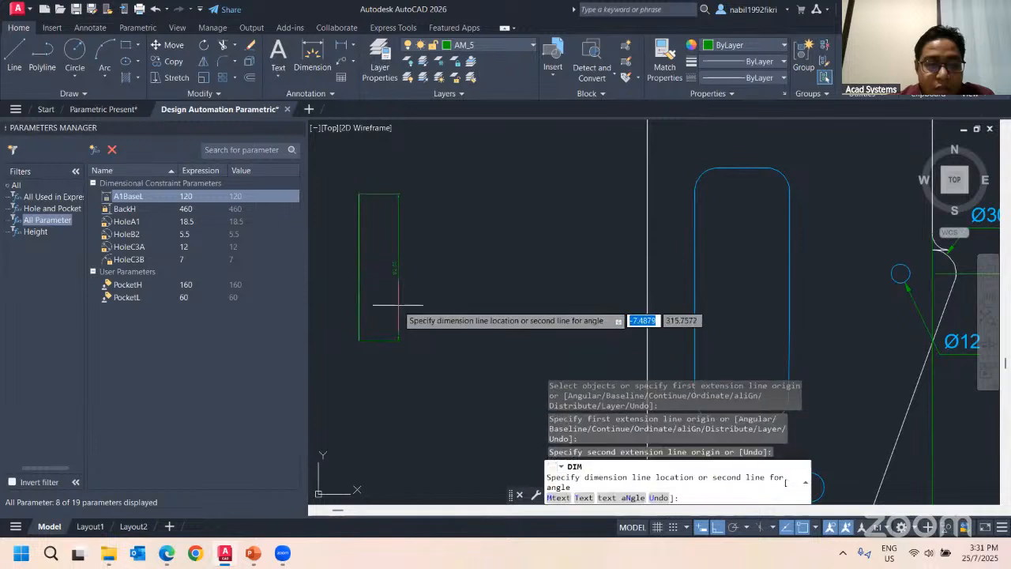
pyautogui.click(389, 273)
pyautogui.scroll(2, 340, 253)
pyautogui.moveTo(412, 264); pyautogui.dragTo(423, 284, button='middle')
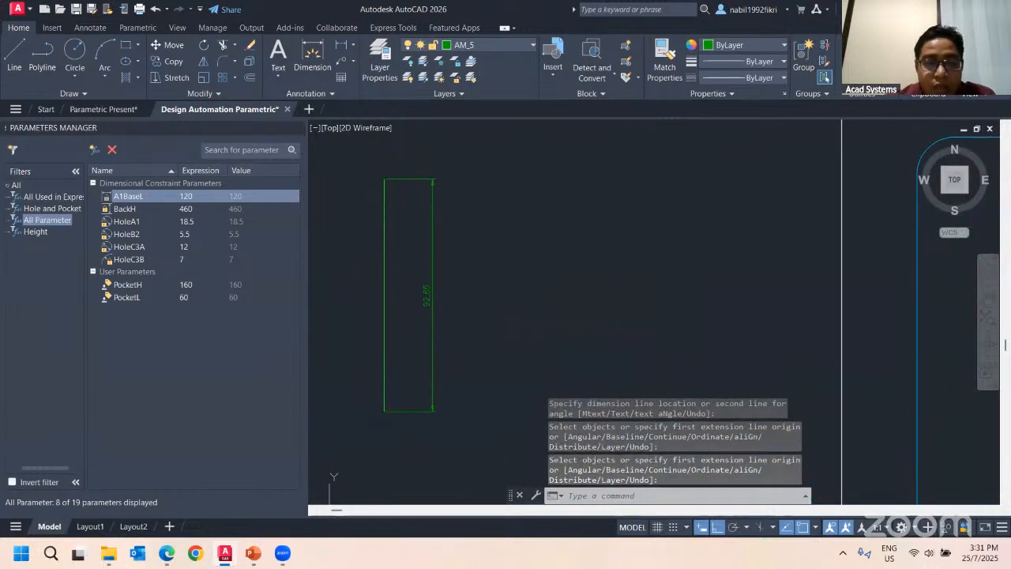
# Move the vertical test line to the Hole Pocket layer
pyautogui.click(485, 320)
pyautogui.click(400, 228)
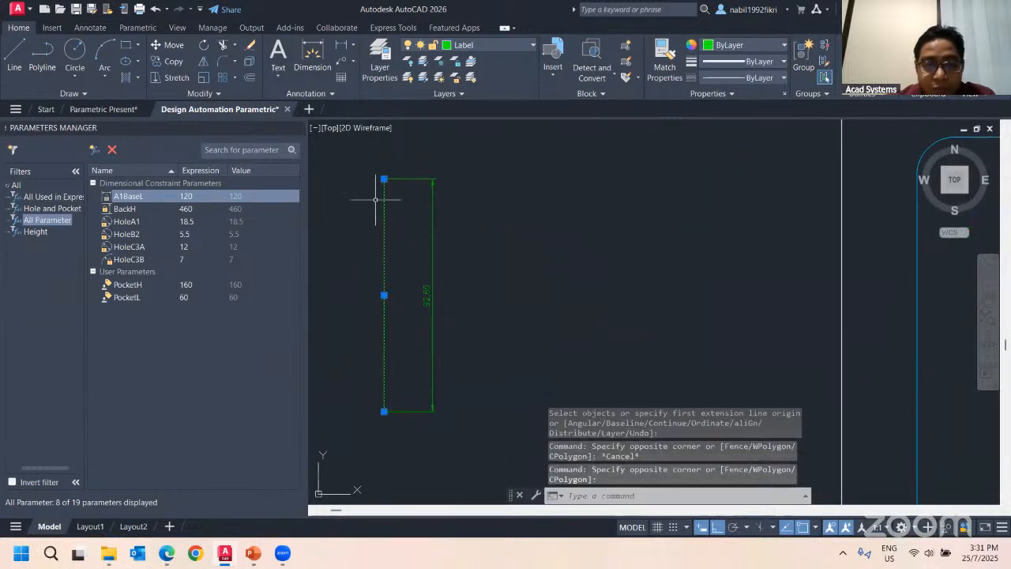
pyautogui.click(476, 45)
pyautogui.click(482, 139)
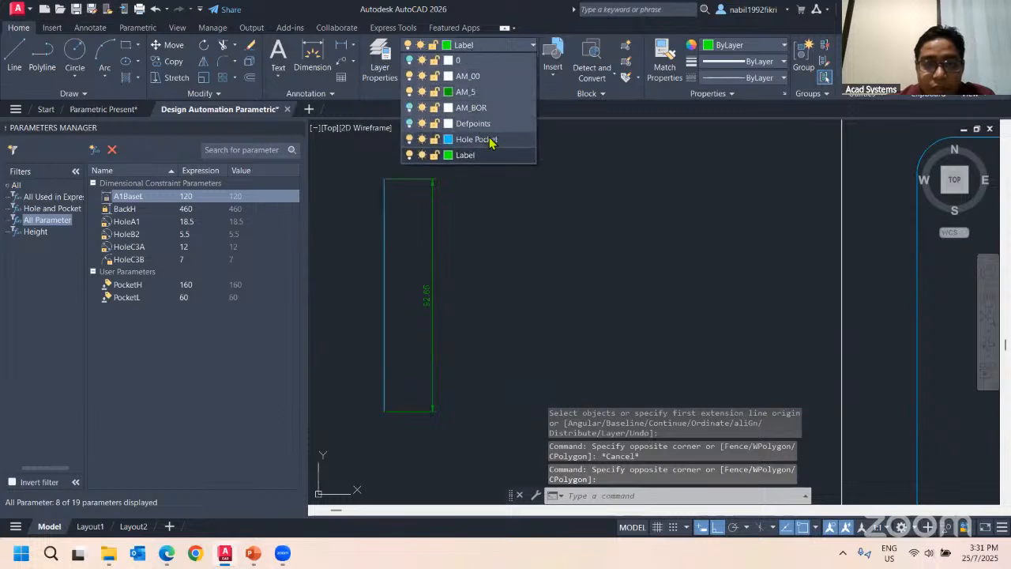
pyautogui.press('Escape')
pyautogui.press('Escape')
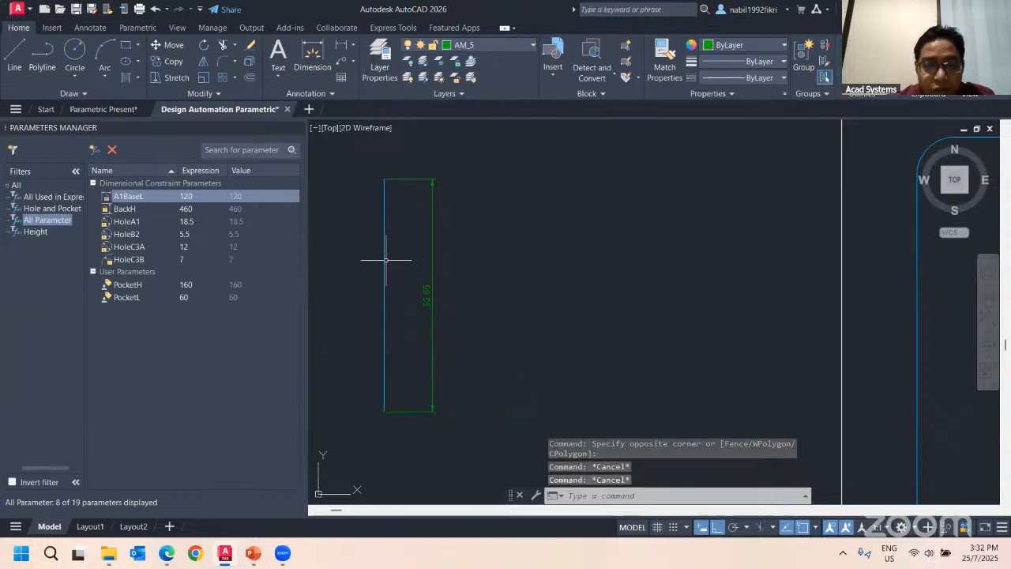
# Shorten the test line to about 55 mm by stretching its lower endpoint upward
pyautogui.click(387, 277)
pyautogui.click(382, 321)
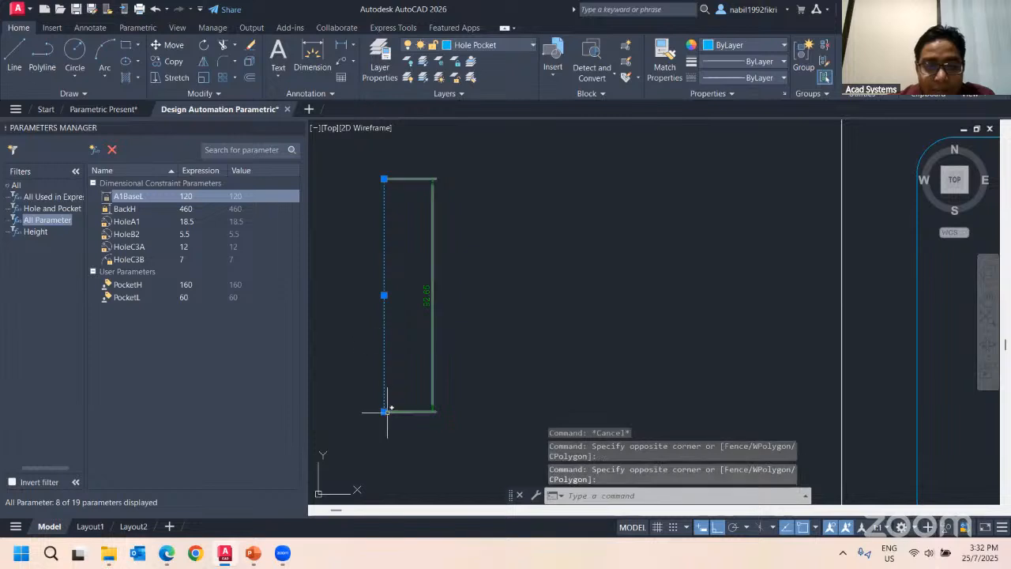
pyautogui.click(384, 410)
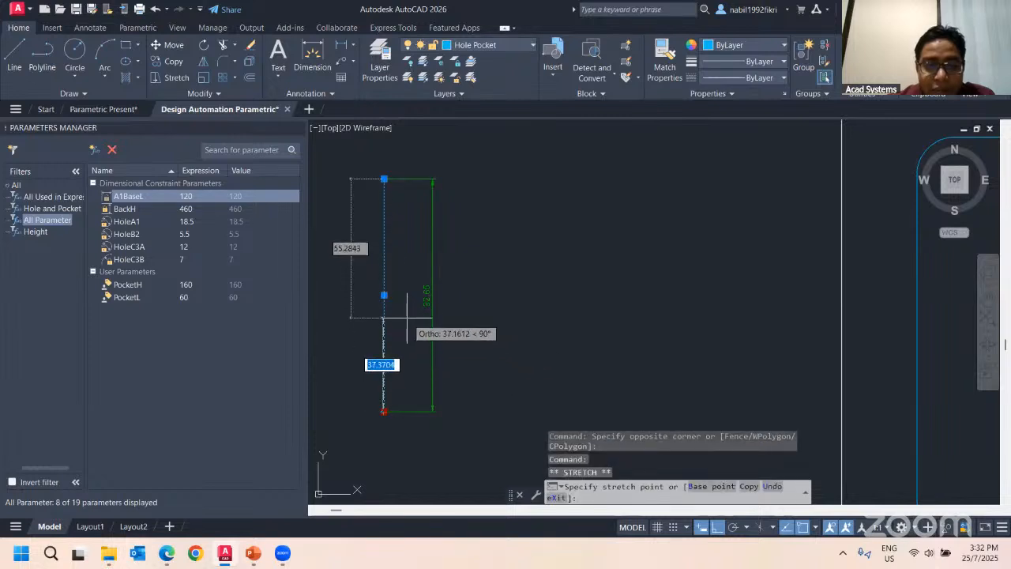
pyautogui.click(423, 332)
pyautogui.scroll(2, 425, 263)
pyautogui.scroll(1, 425, 262)
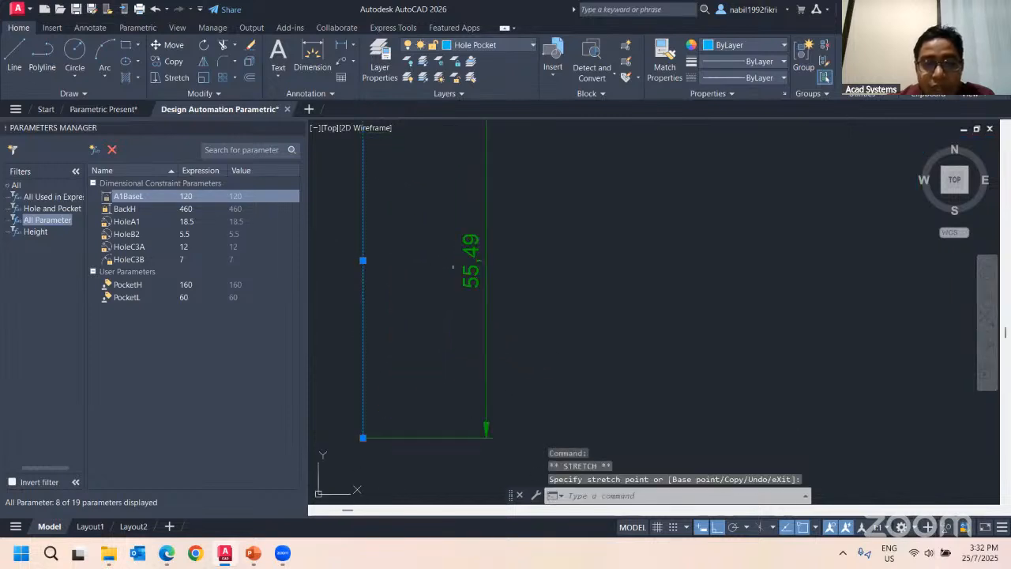
# Lengthen the test line by stretching its lower endpoint straight down
pyautogui.scroll(-3, 463, 282)
pyautogui.click(407, 354)
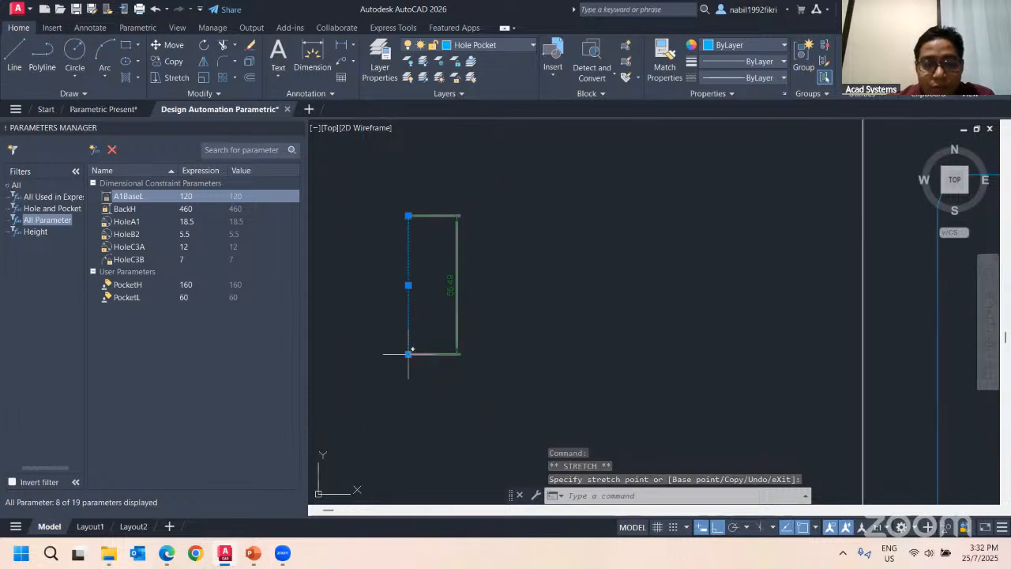
pyautogui.click(407, 467)
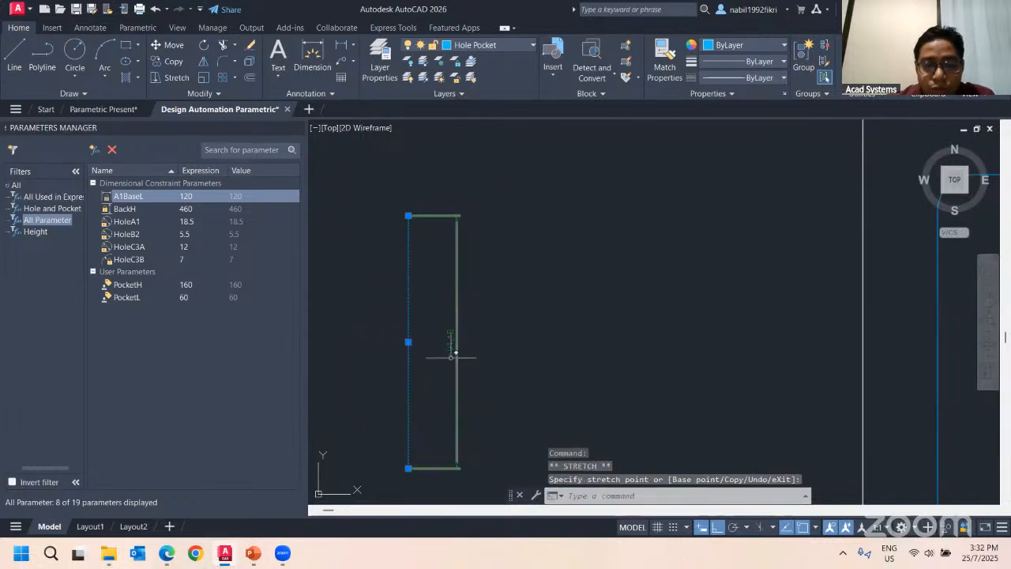
pyautogui.scroll(1, 451, 348)
pyautogui.scroll(-3, 458, 353)
# Delete the vertical test line together with its dimension
pyautogui.click(484, 451)
pyautogui.click(411, 222)
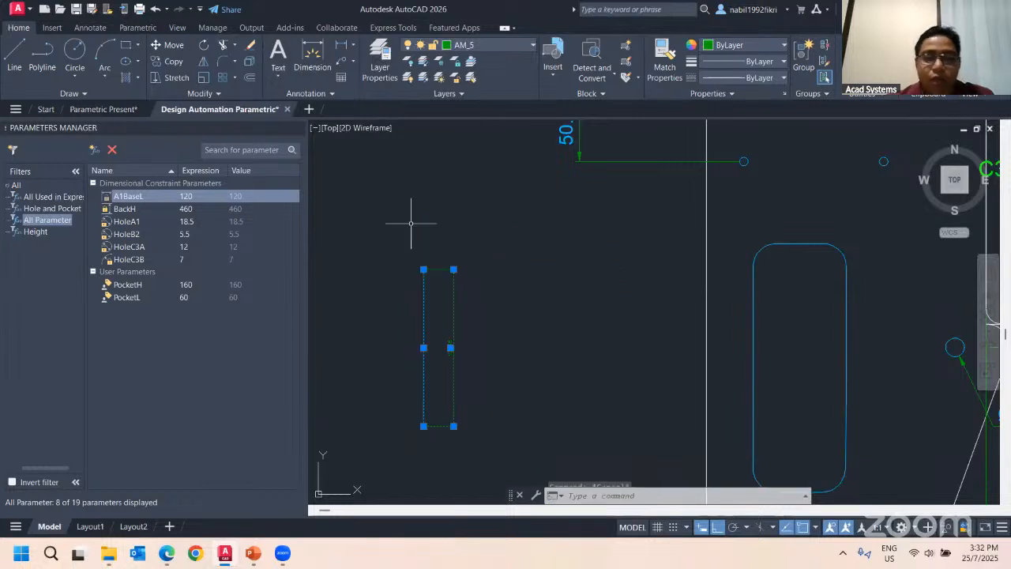
pyautogui.press('Delete')
pyautogui.scroll(-2, 693, 303)
pyautogui.moveTo(639, 304); pyautogui.dragTo(491, 306, button='middle')
pyautogui.scroll(-2, 490, 237)
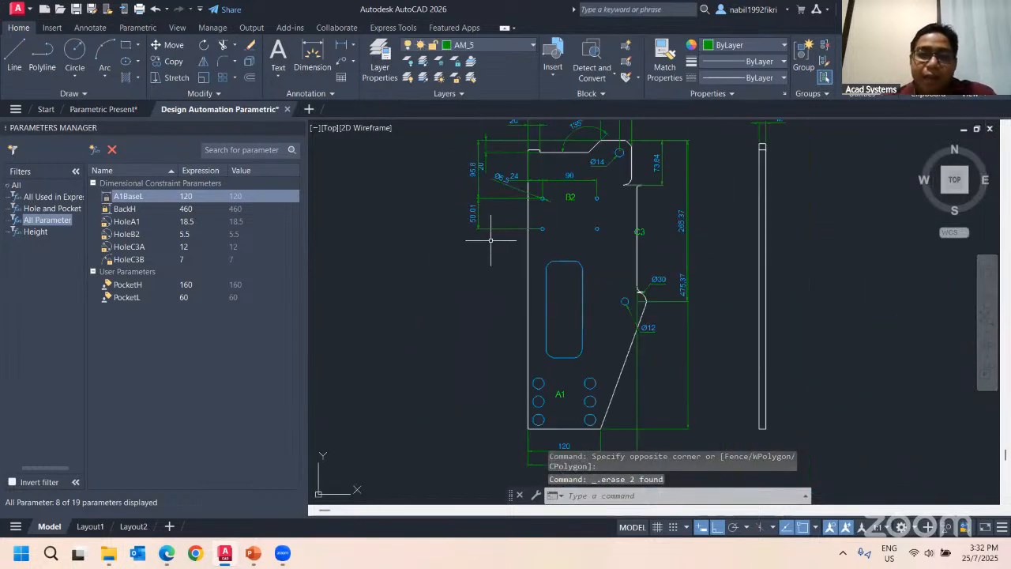
pyautogui.moveTo(522, 242); pyautogui.dragTo(475, 257, button='middle')
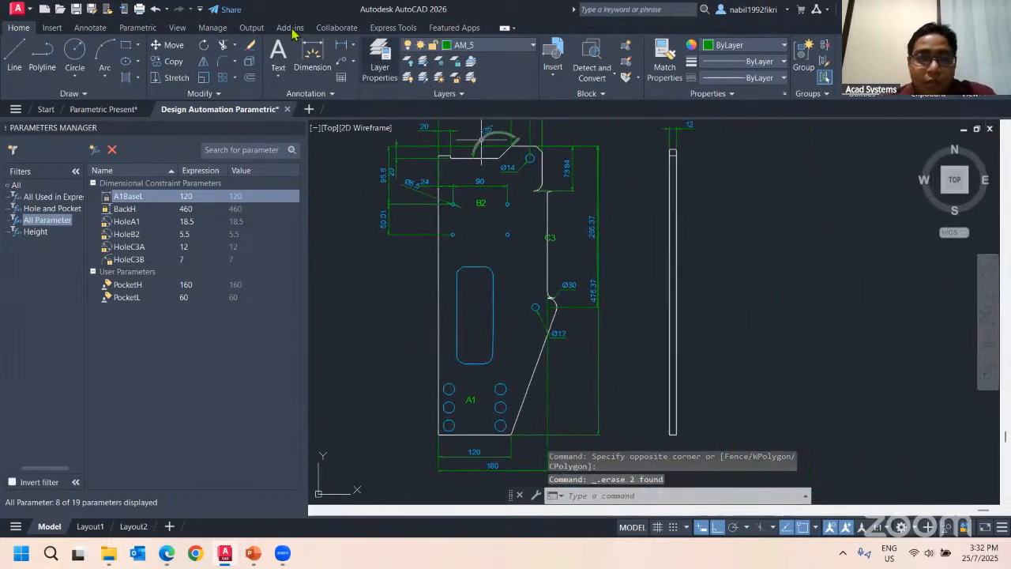
# Show the parametric tools above the plate drawing, and switch to PowerPoint to view the Parametric Constraint Tools slide
pyautogui.click(137, 28)
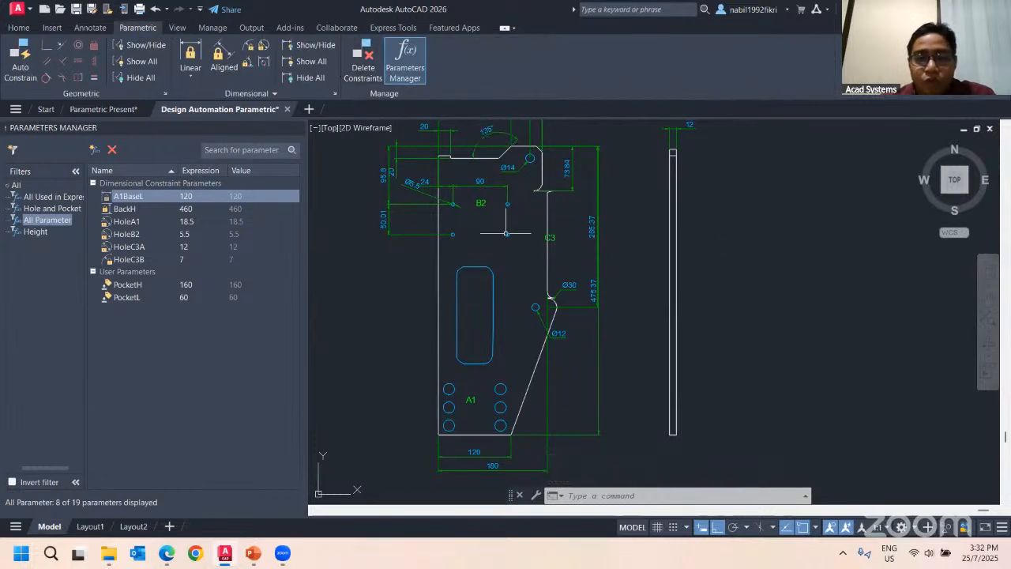
pyautogui.scroll(2, 530, 212)
pyautogui.scroll(-2, 526, 215)
pyautogui.moveTo(525, 229)
pyautogui.mouseDown(button='middle')
pyautogui.moveTo(477, 234)
pyautogui.moveTo(546, 219)
pyautogui.moveTo(593, 226)
pyautogui.mouseUp(button='middle')
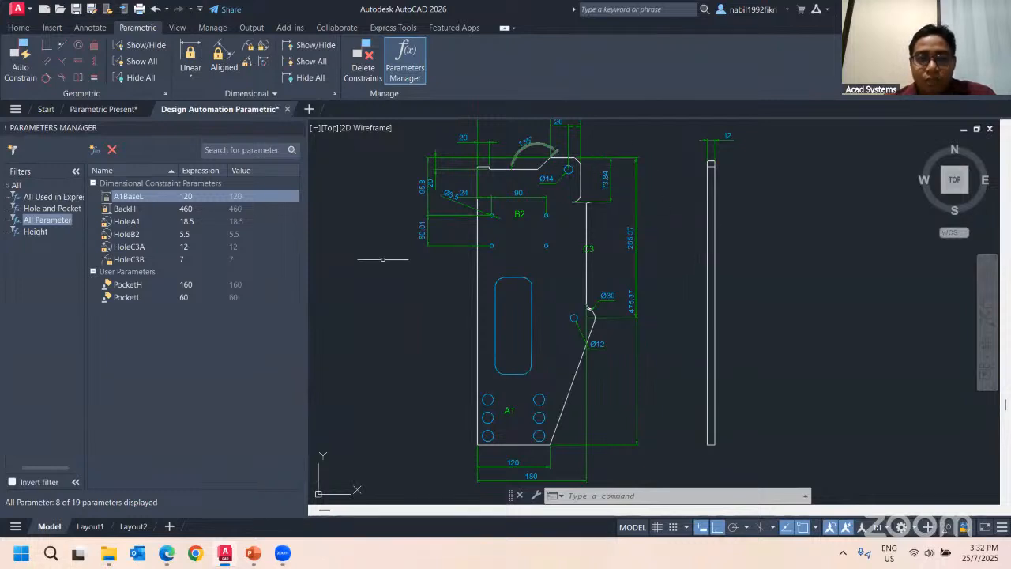
pyautogui.click(261, 558)
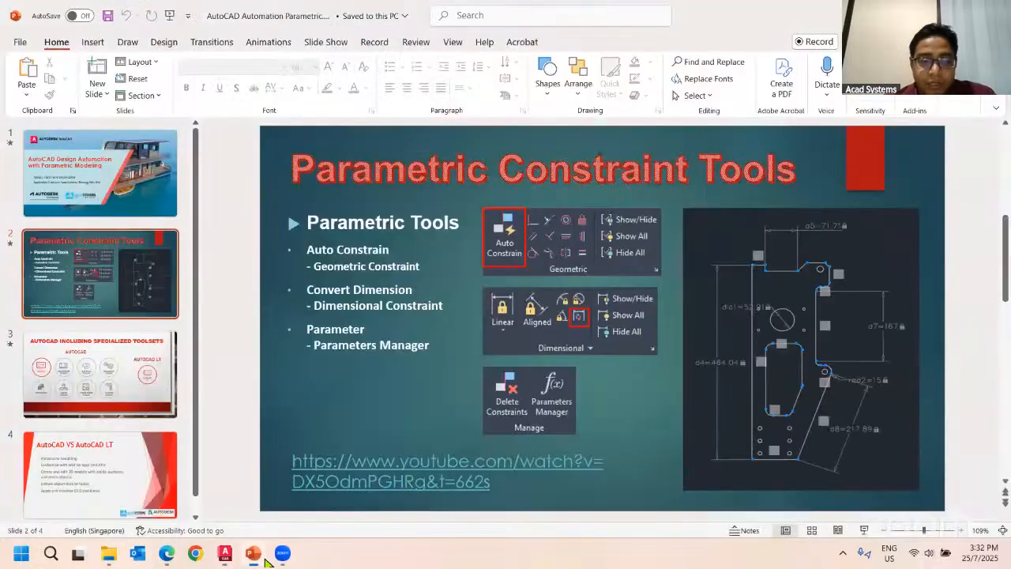